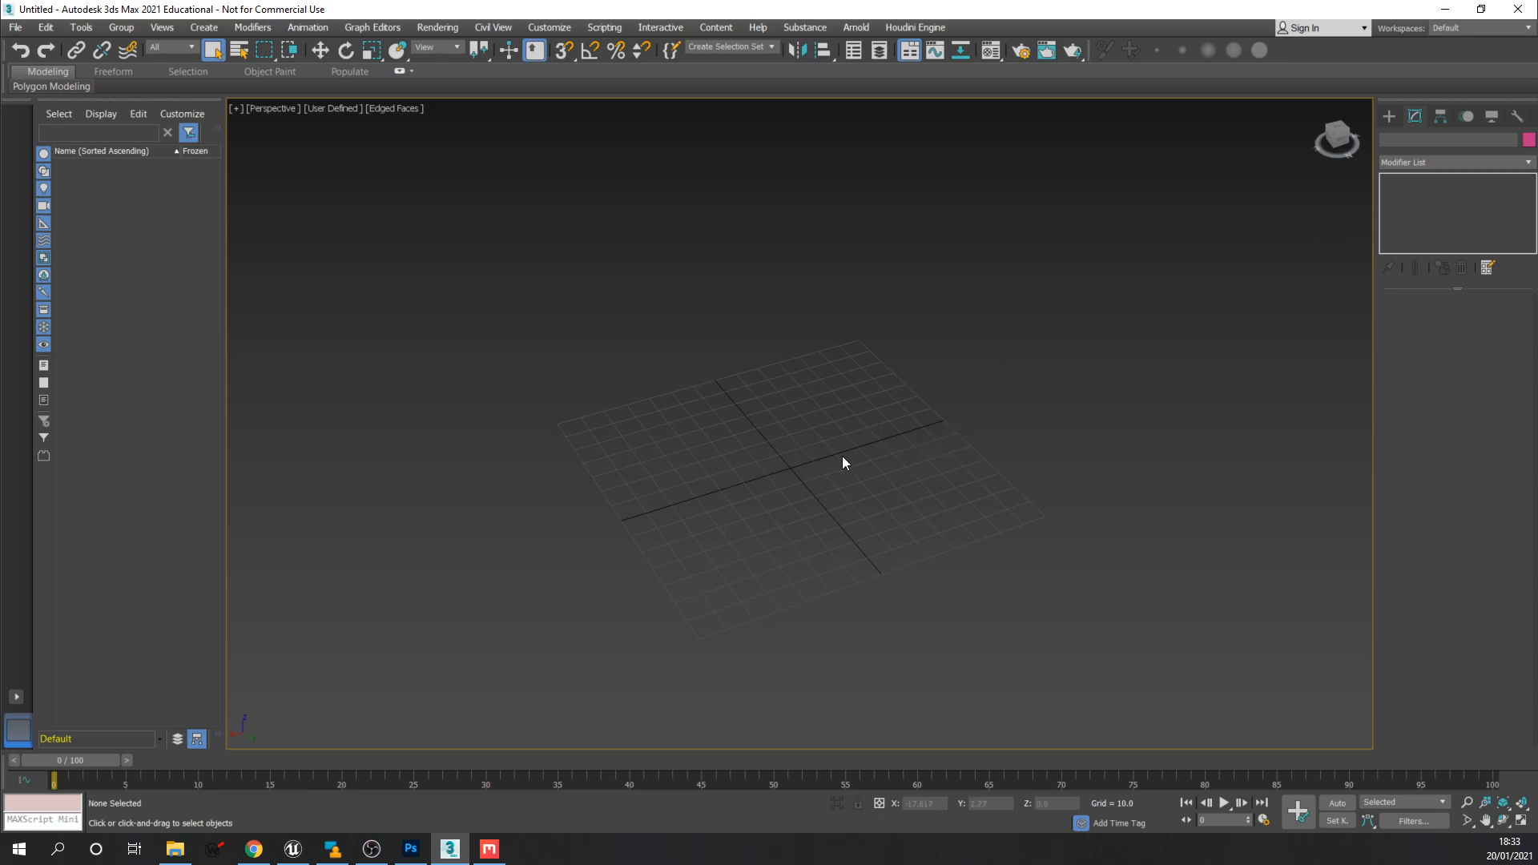
Create a box primitive on the grid with length, width and height all set to 50.
middle_drag(830, 445, 826, 441)
click(1389, 116)
click(1421, 208)
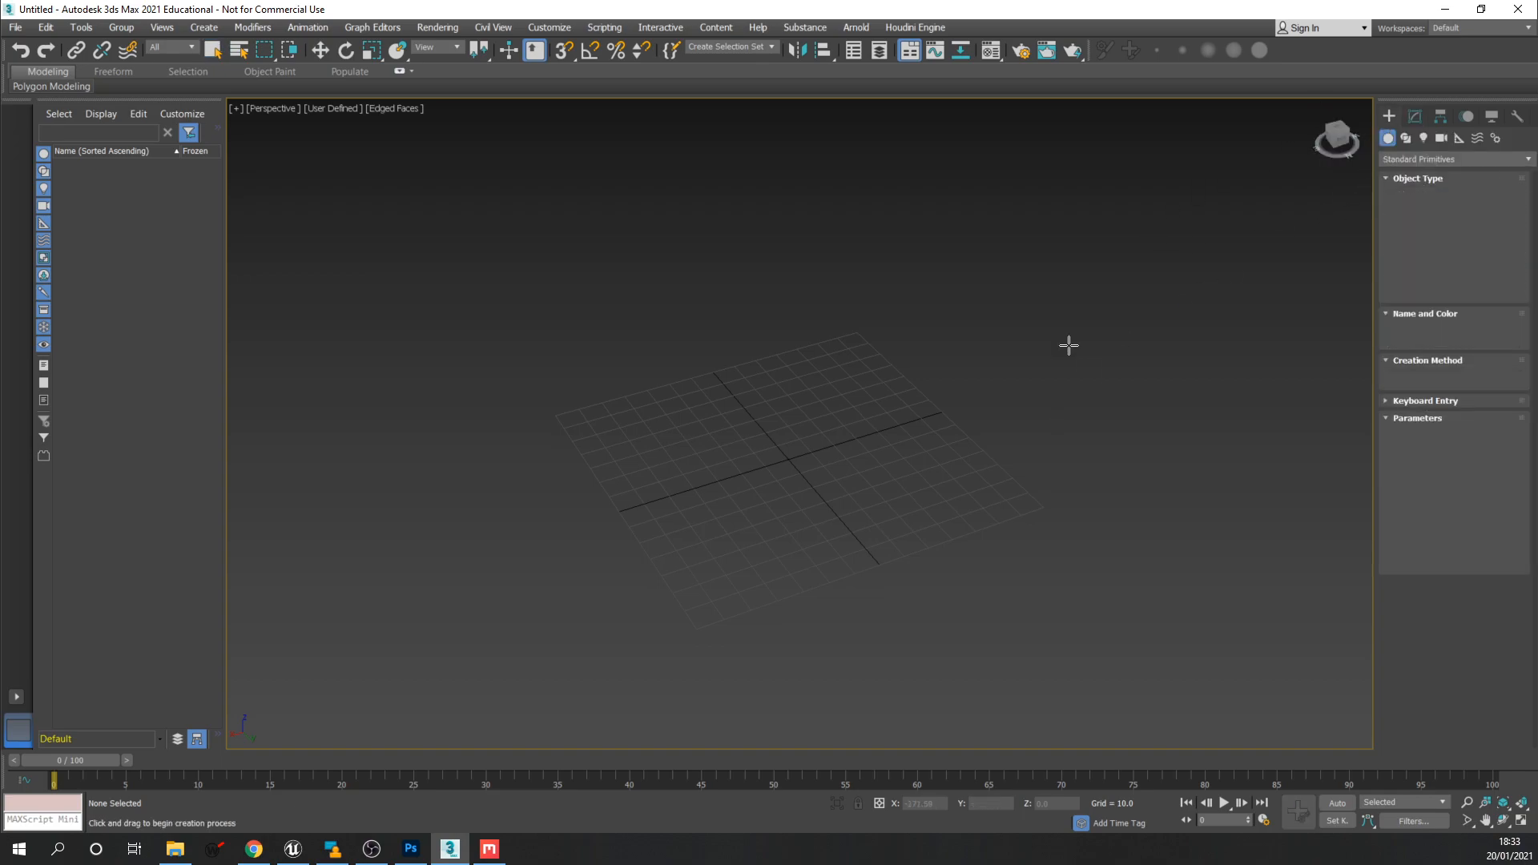
drag(704, 443, 936, 494)
click(889, 368)
text(50)
key(Tab)
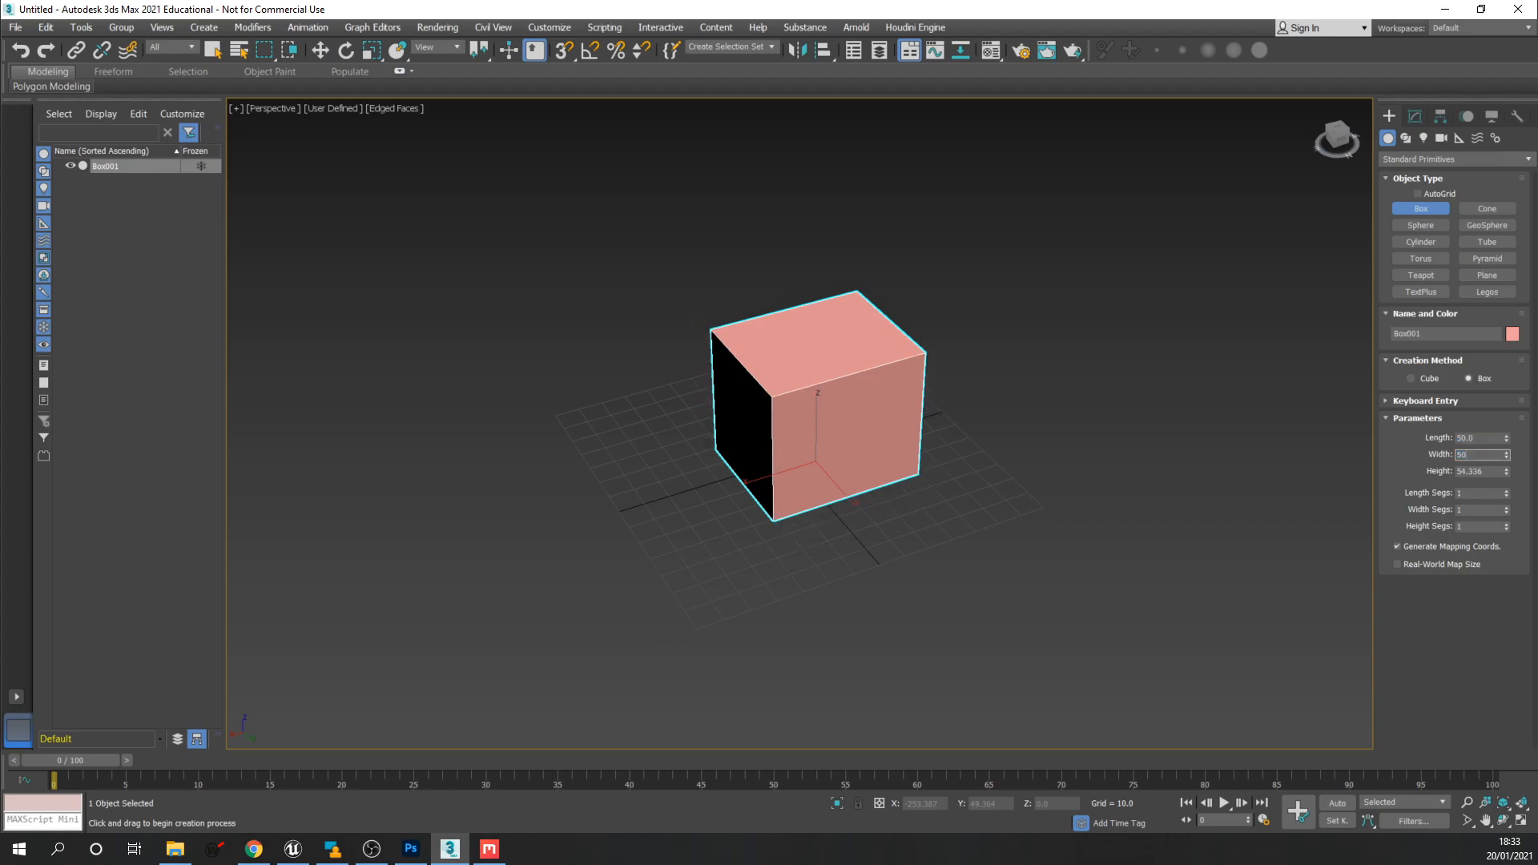
text(50)
key(Tab)
text(50)
key(Return)
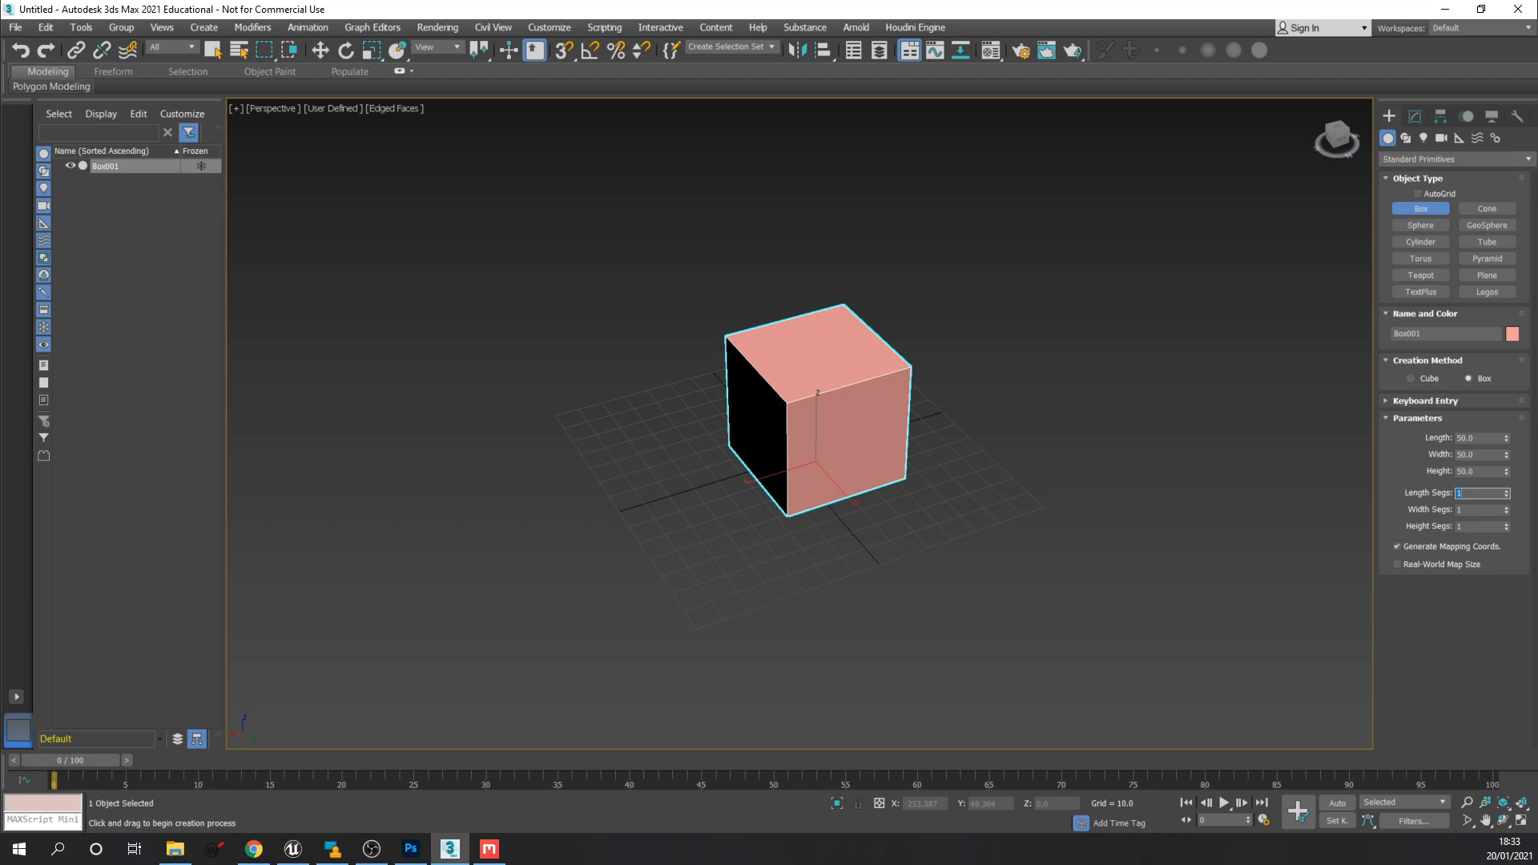
Centre the box on the origin by setting its X and Y positions to 0.
middle_drag(1058, 425, 1036, 430)
key(w)
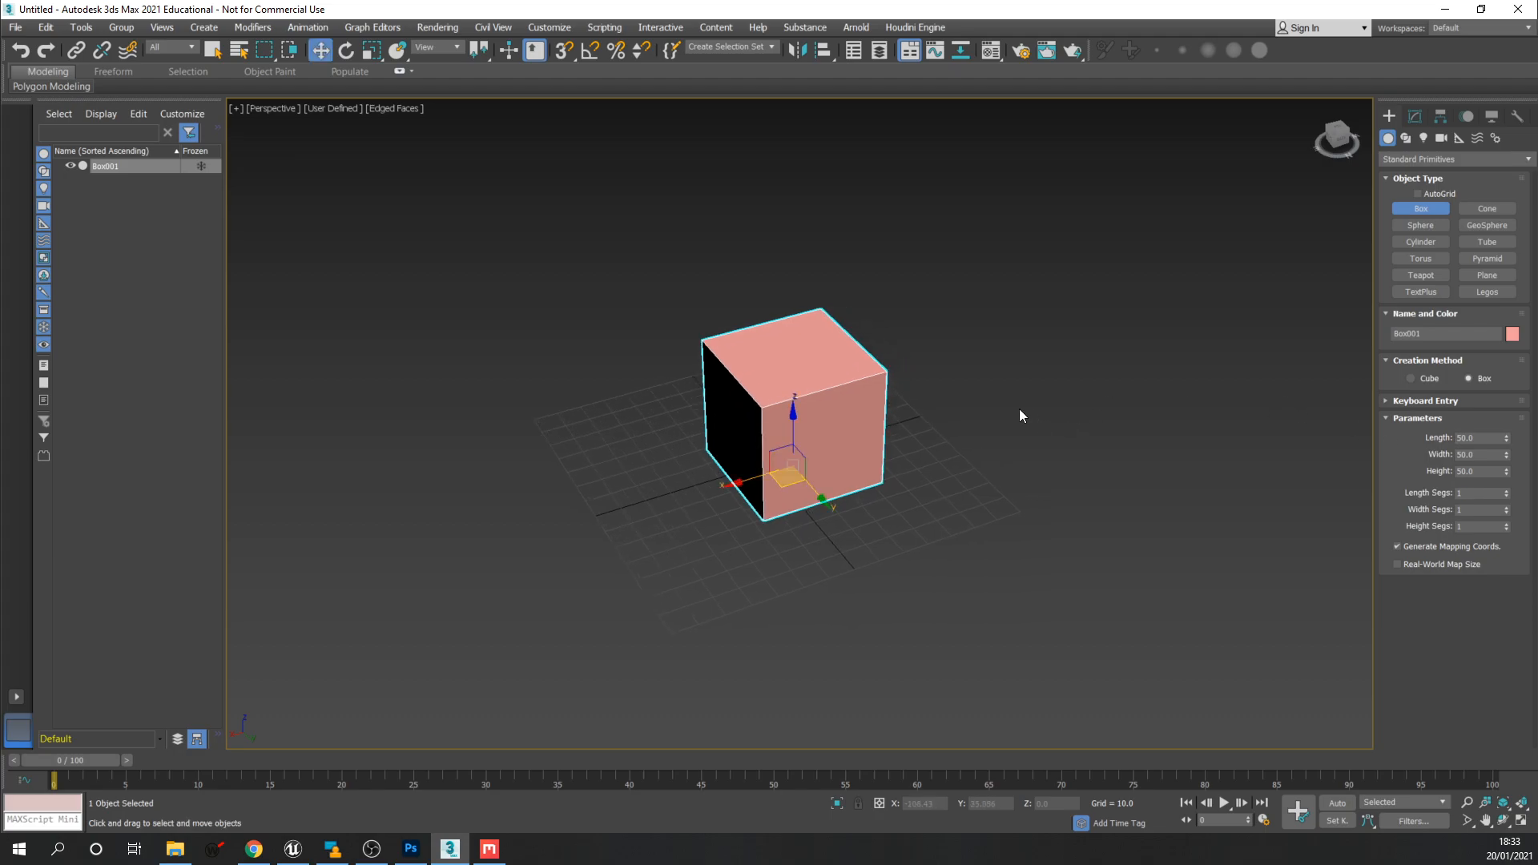
right_click(952, 804)
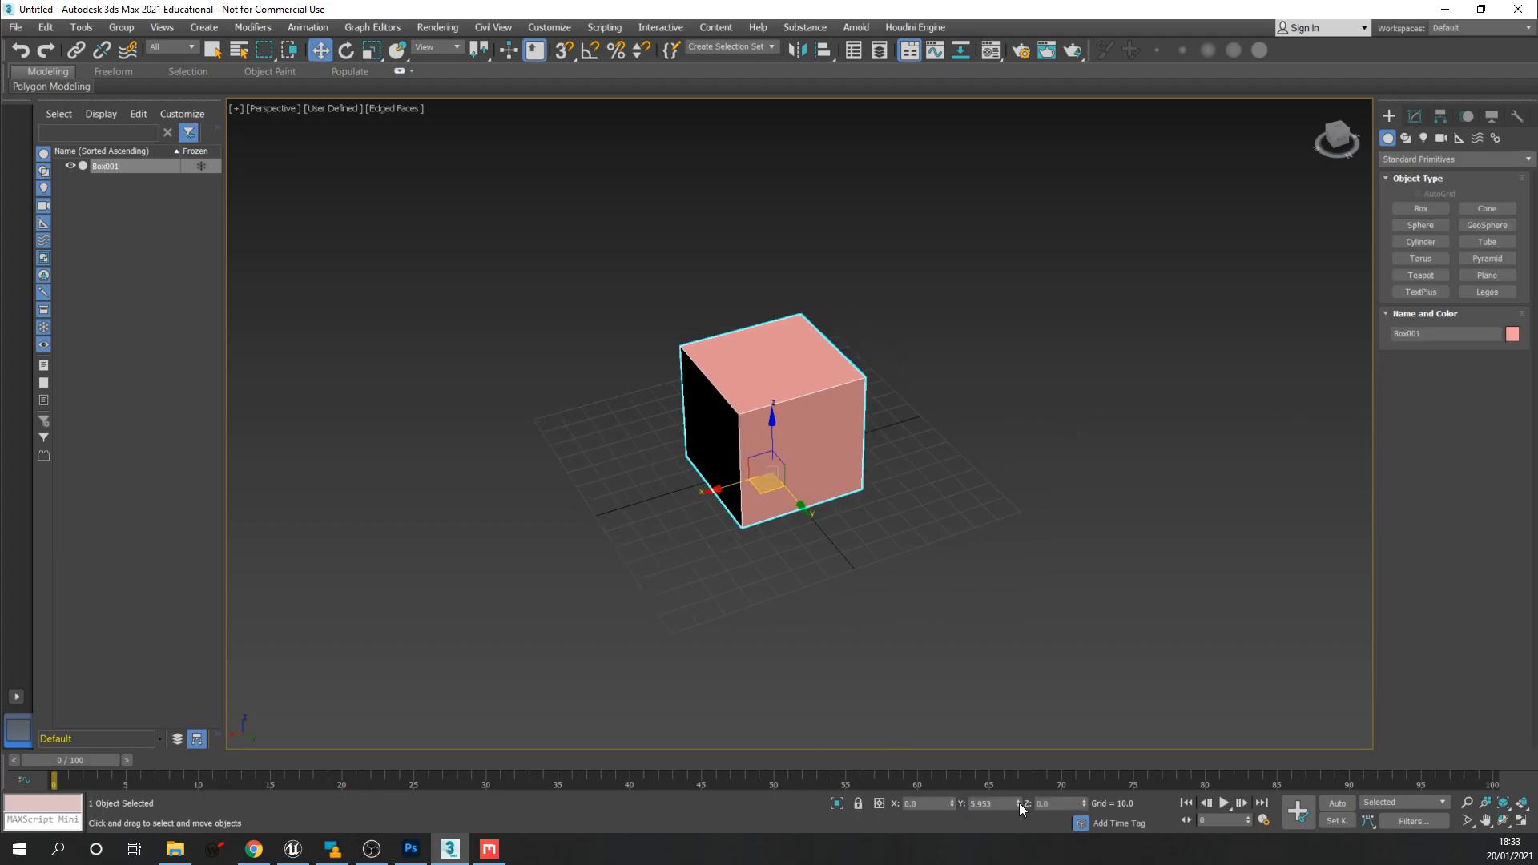
right_click(1019, 803)
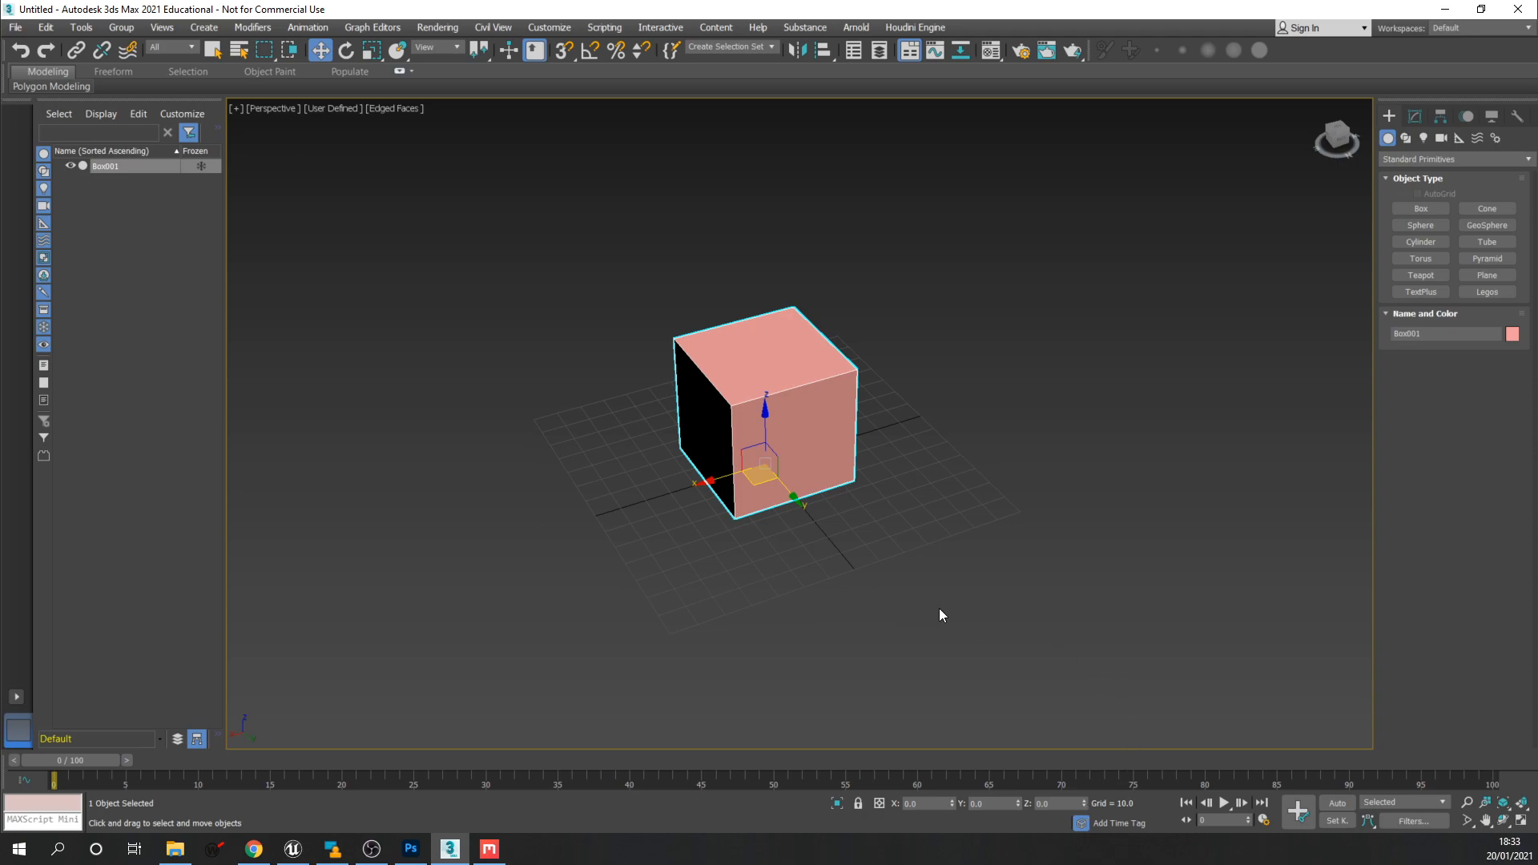
Add an Edit Poly modifier to the box.
scroll(803, 467, up, 3)
alt+middle_drag(803, 467, 810, 487)
middle_drag(1078, 414, 1048, 424)
scroll(1048, 424, up, 2)
click(1414, 118)
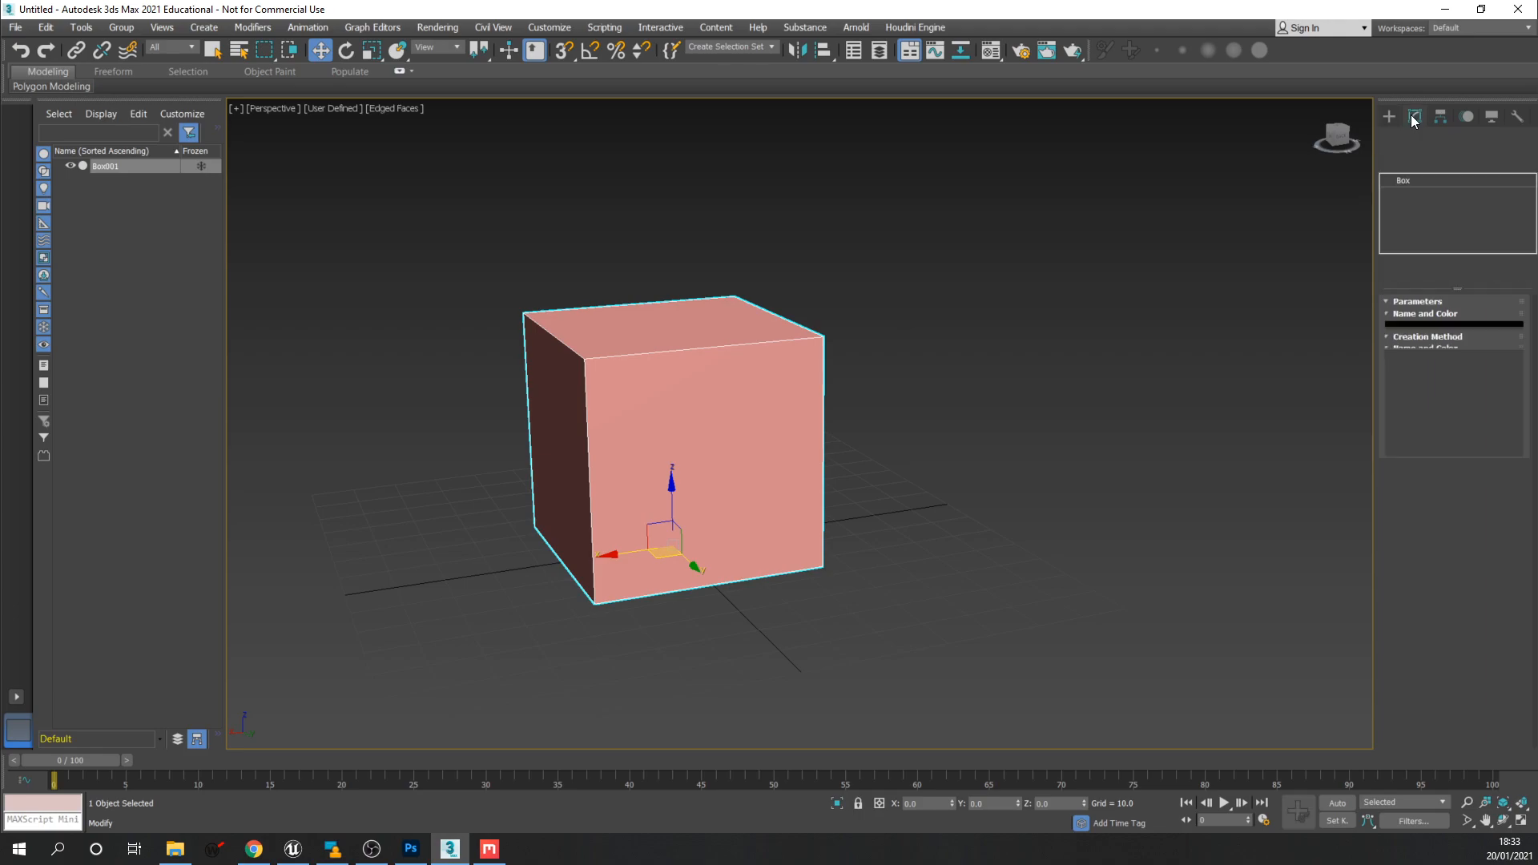
click(1449, 162)
key(e)
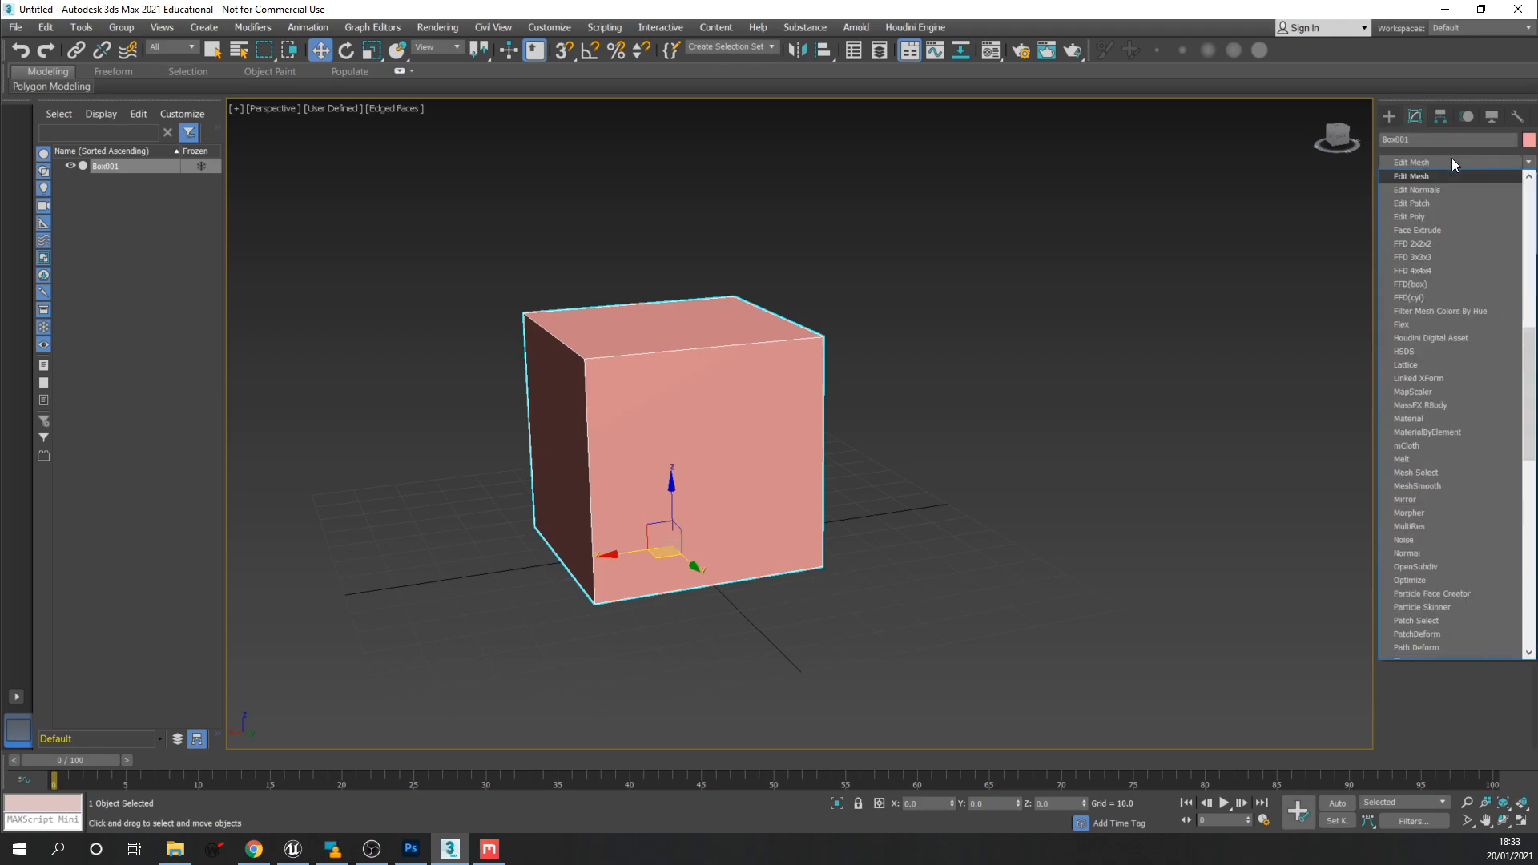
click(1429, 214)
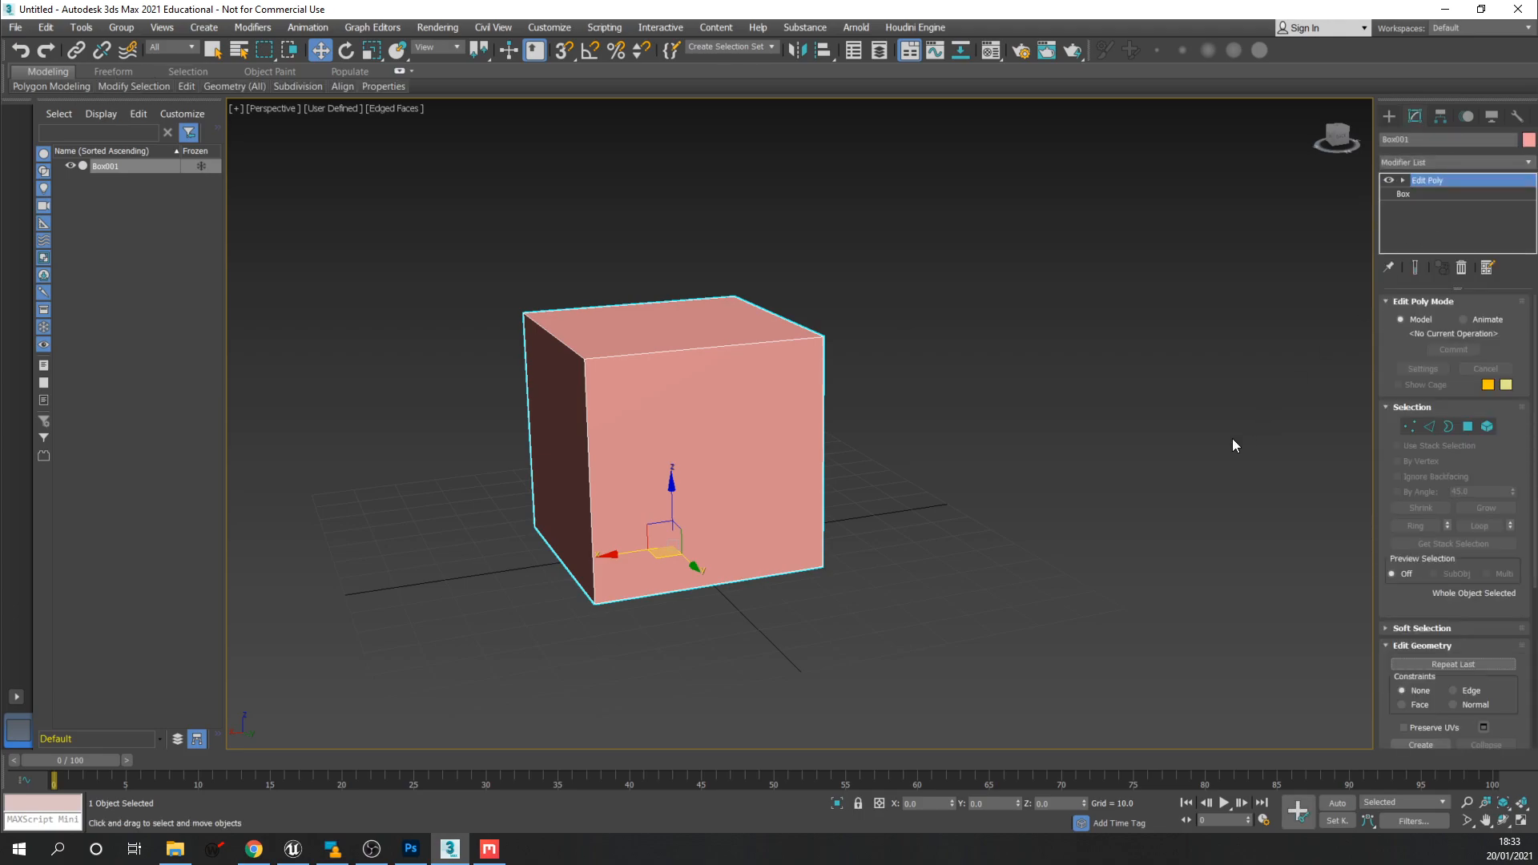
middle_drag(956, 464, 1053, 440)
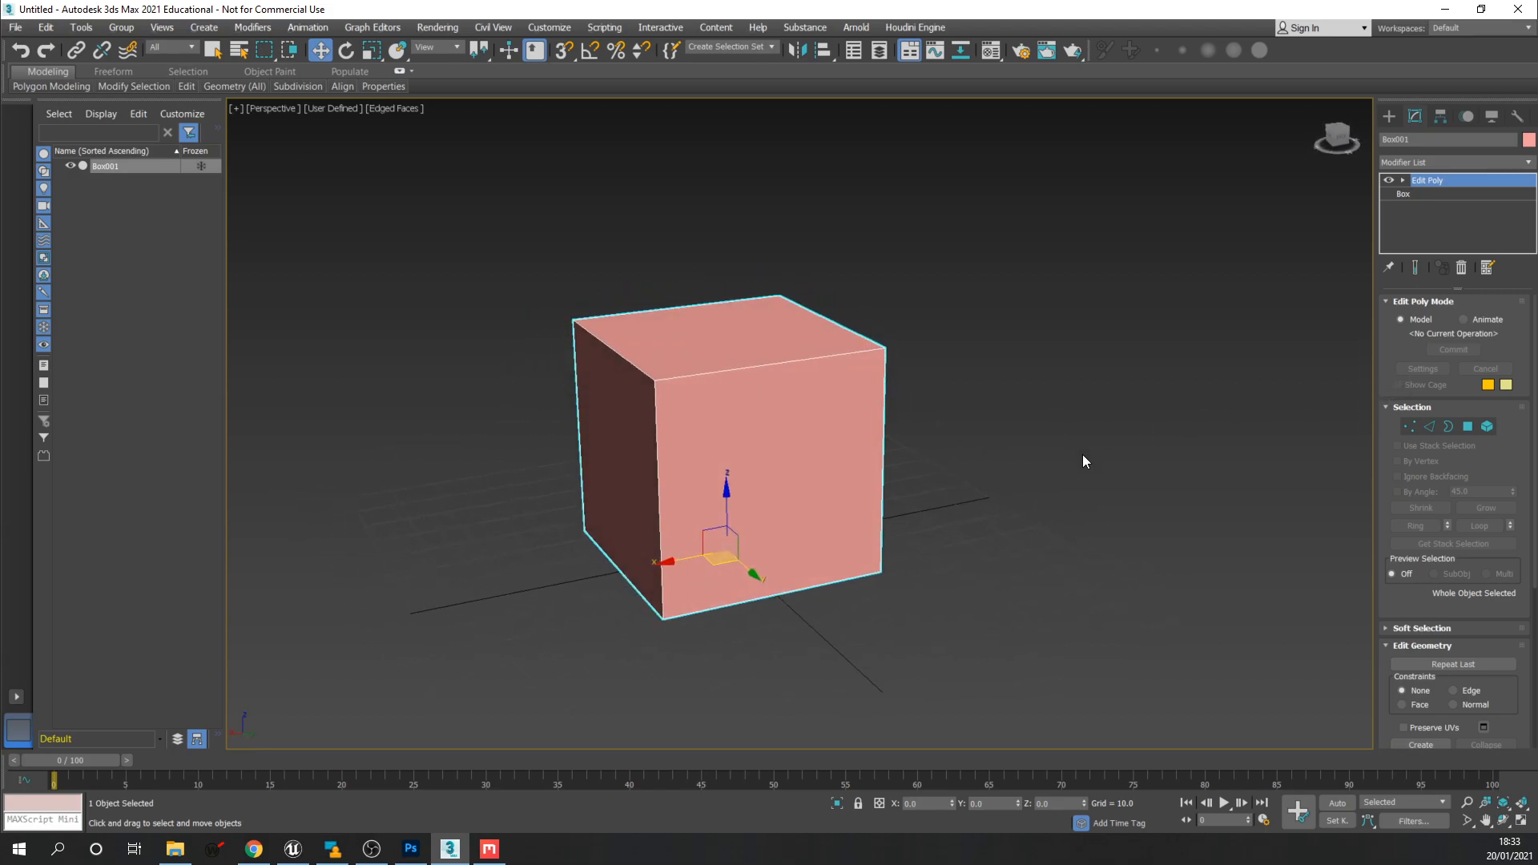
alt+middle_drag(1046, 441, 1091, 467)
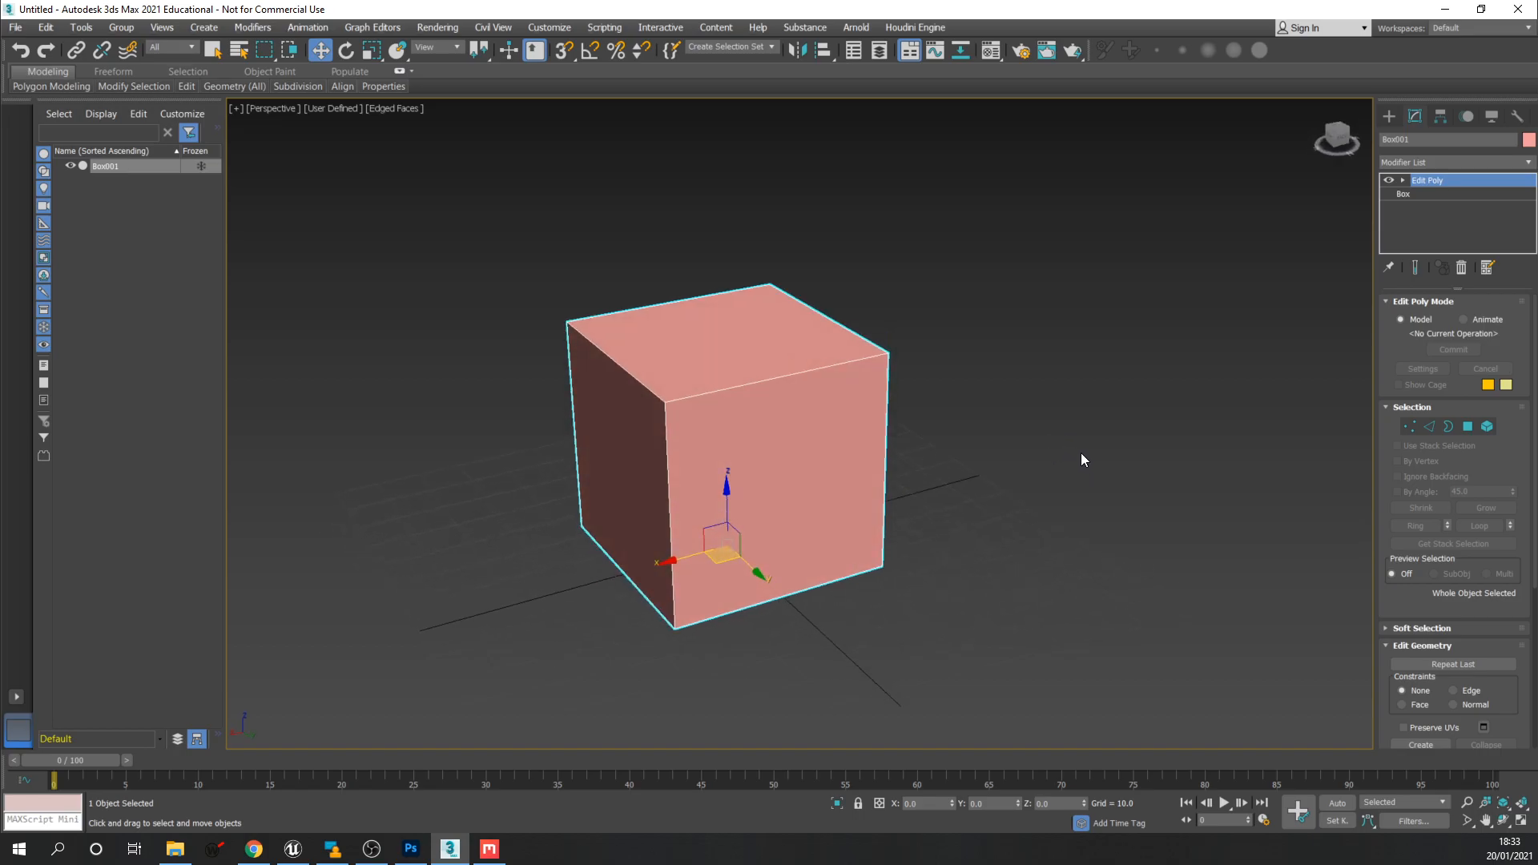
mouse_move(1090, 457)
middle_down()
mouse_move(1107, 430)
mouse_move(1097, 467)
middle_up()
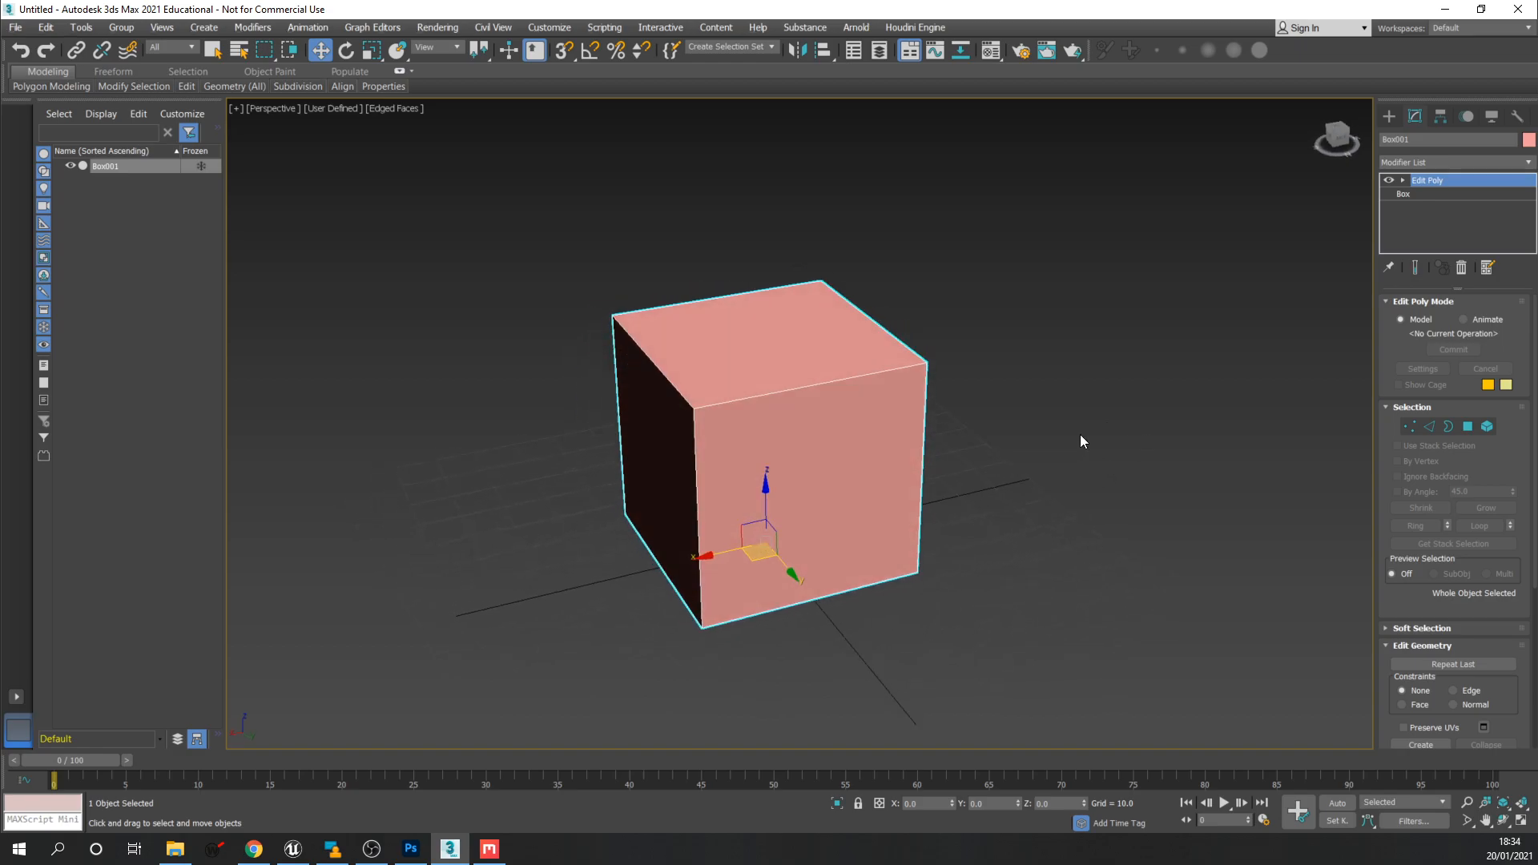
scroll(862, 484, up, 2)
scroll(886, 491, down, 2)
middle_drag(886, 491, 899, 484)
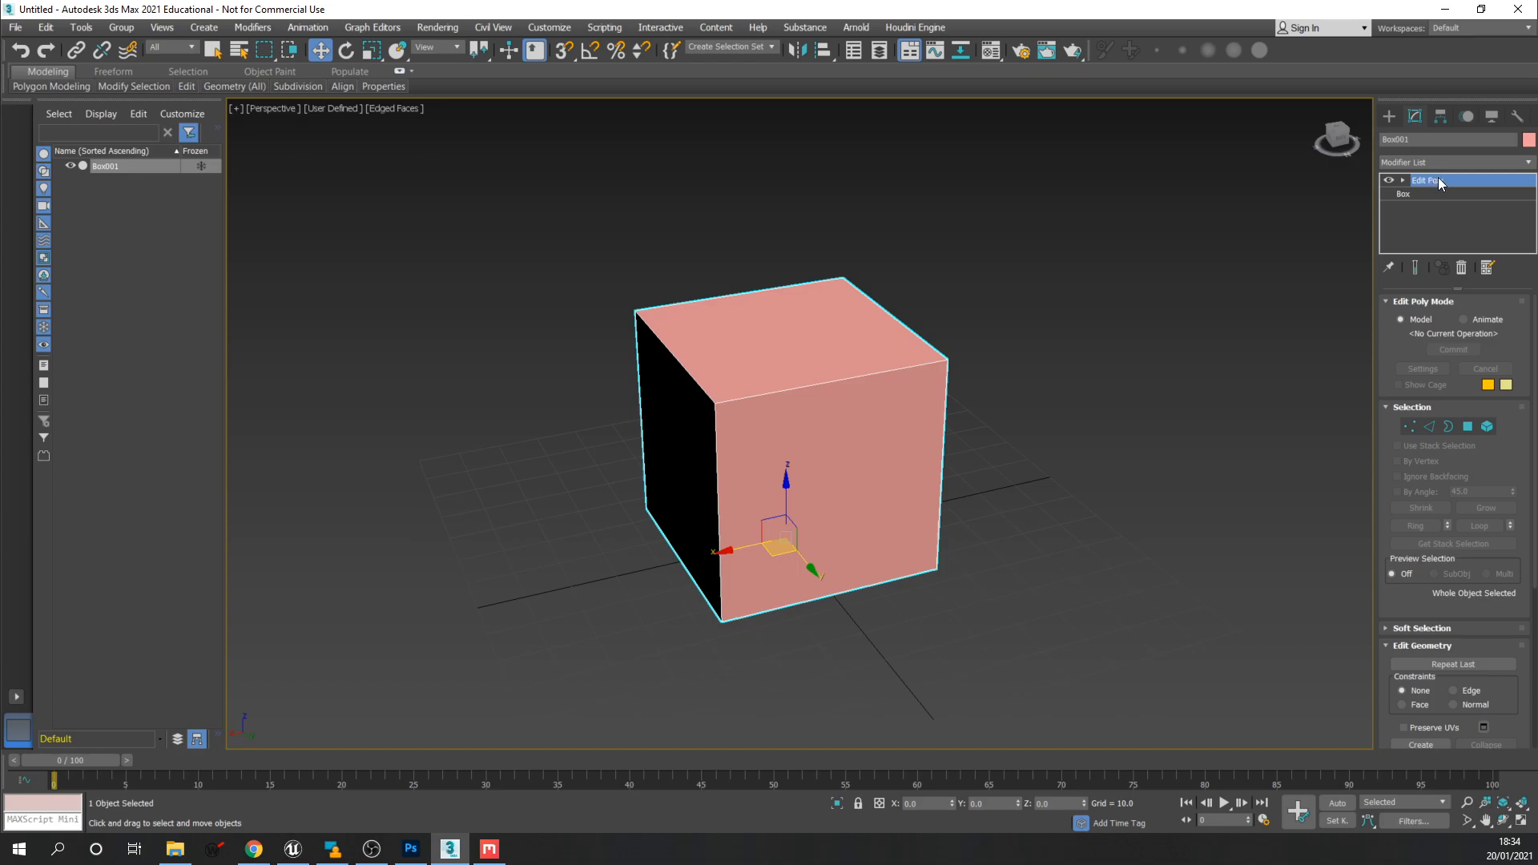
Inset all polygons of the box by an amount of 6, and clear the polygon selection.
click(1468, 427)
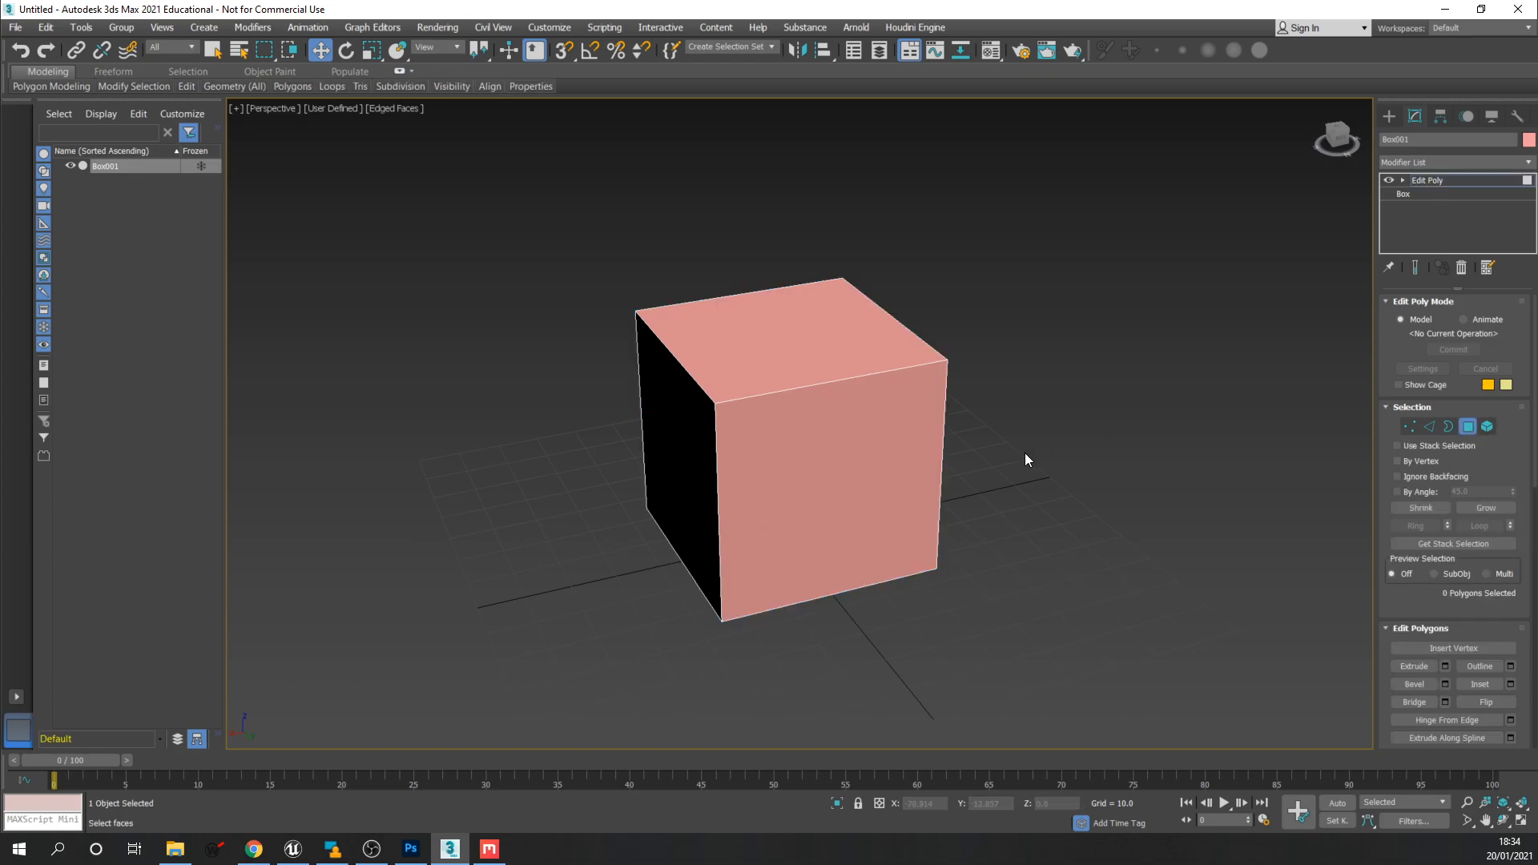
key(ctrl+a)
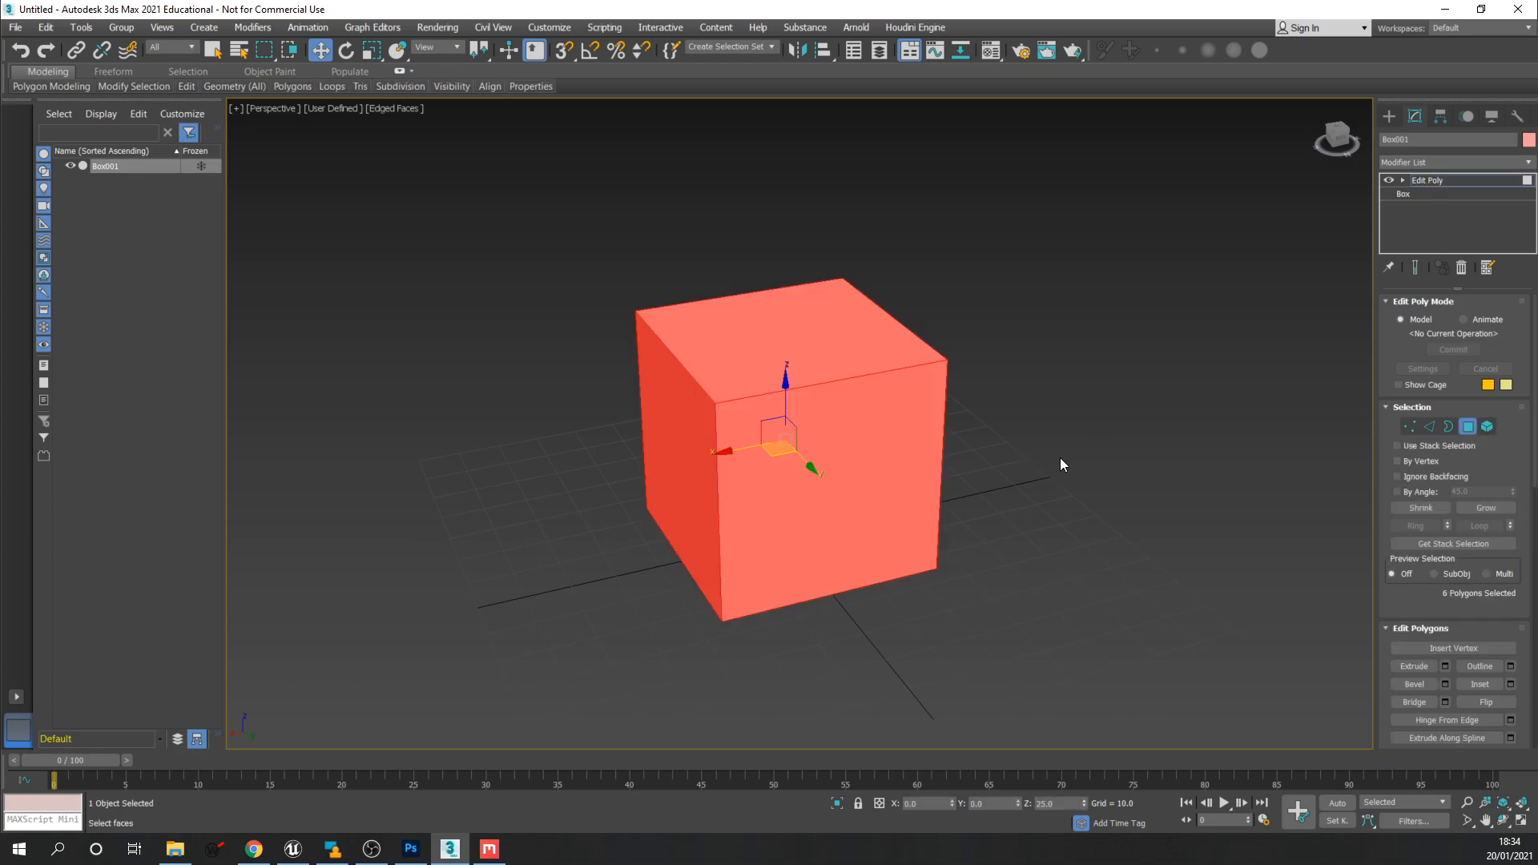
scroll(1456, 567, down, 2)
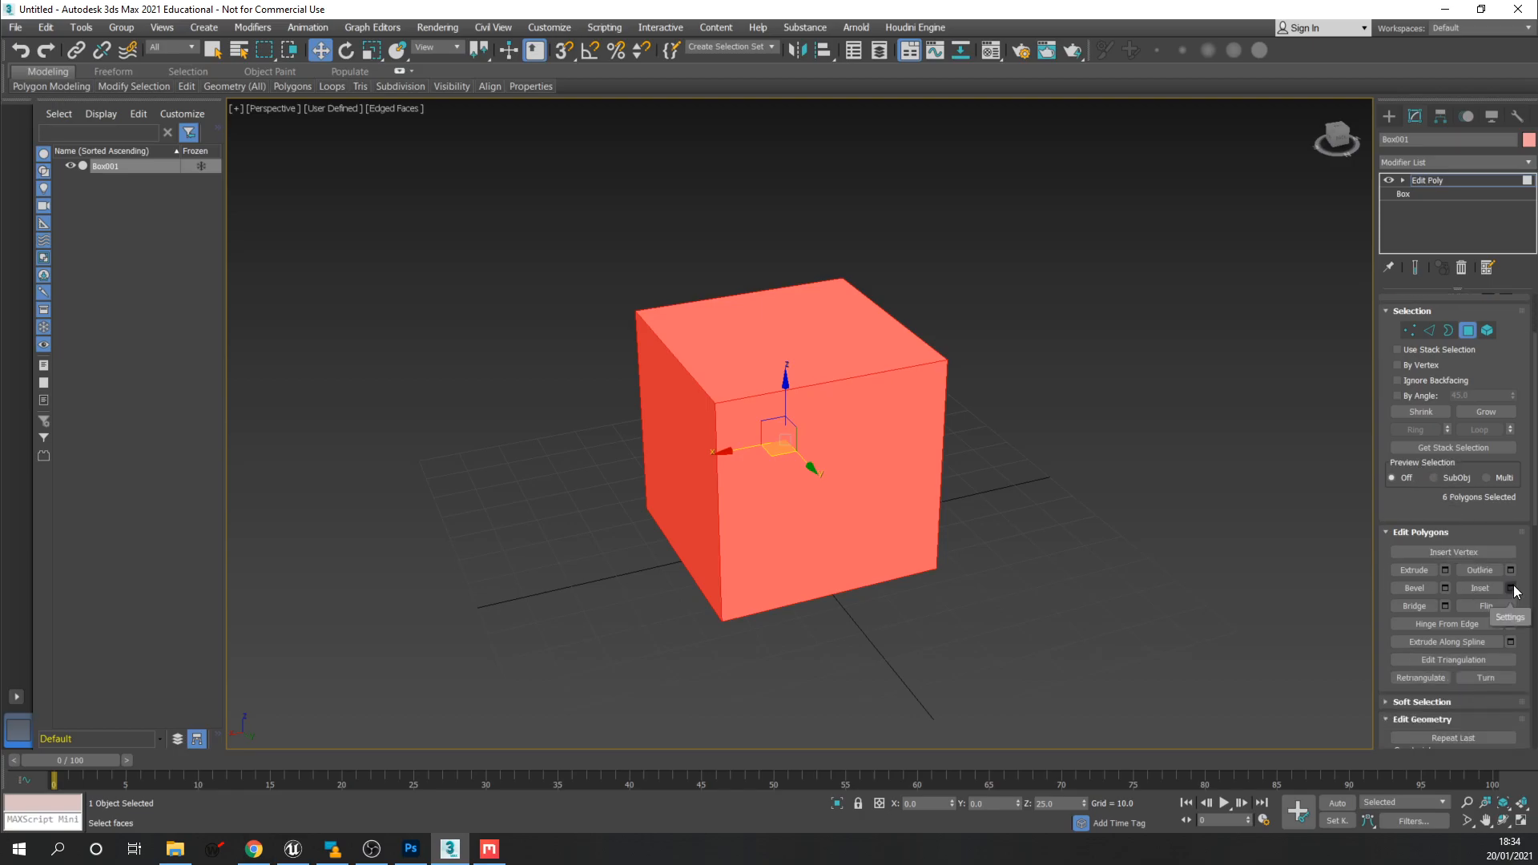
click(1511, 589)
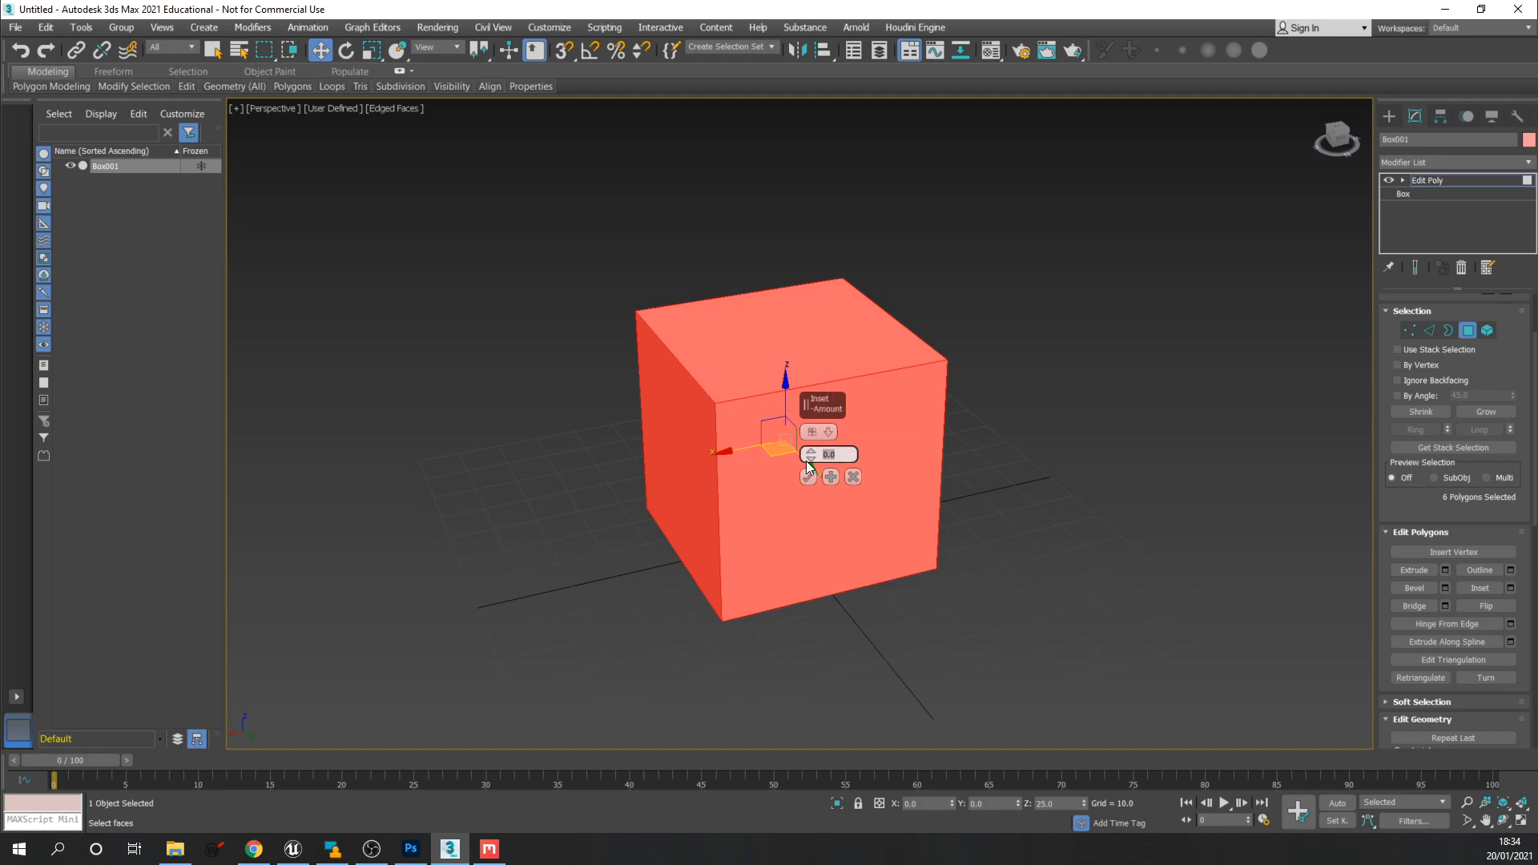
text(6)
key(Return)
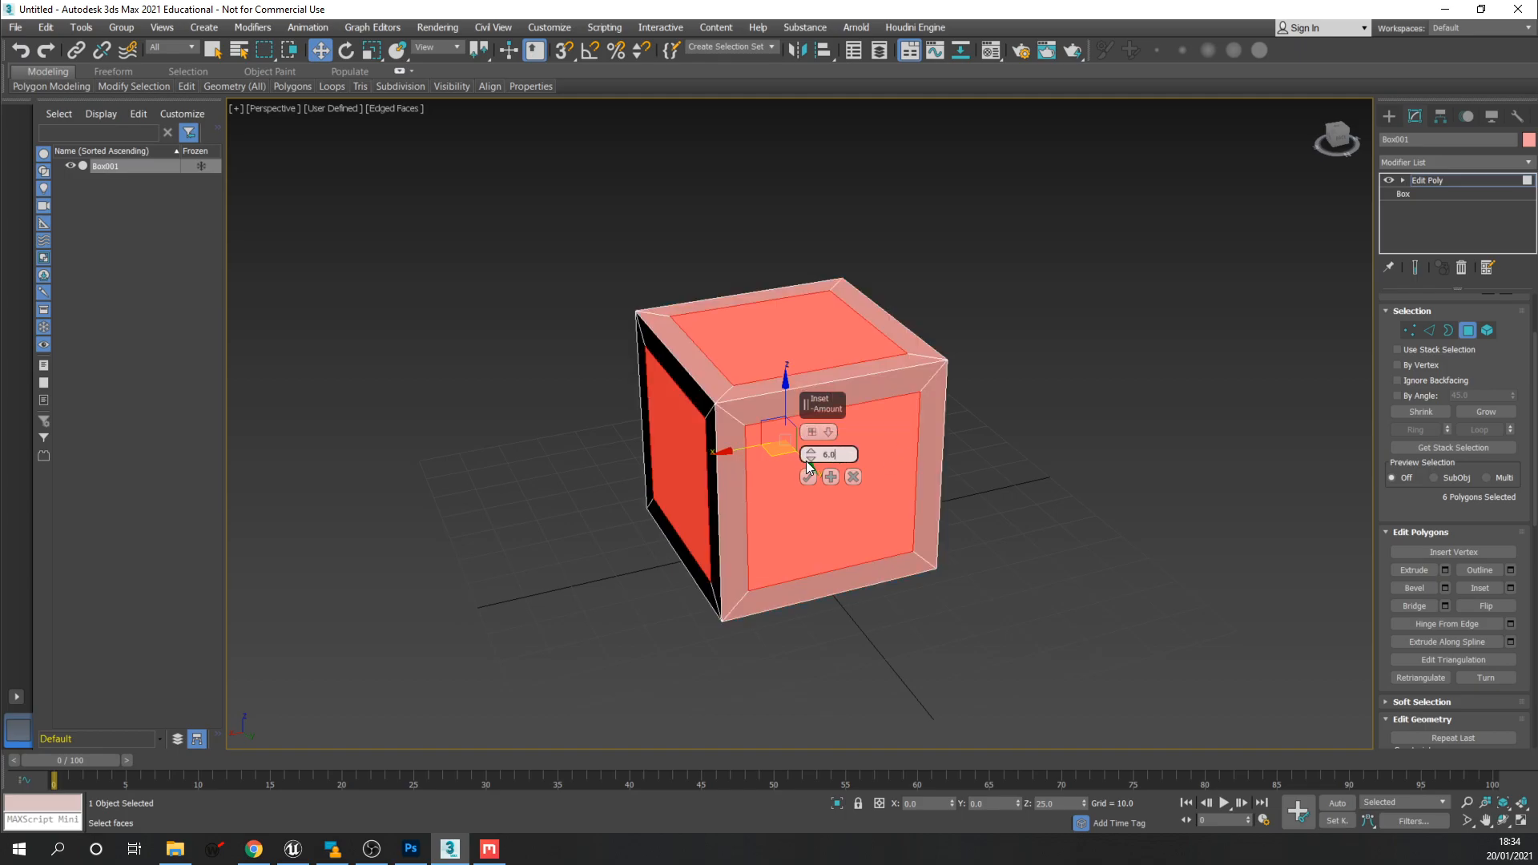
mouse_move(892, 534)
alt+middle_down()
mouse_move(869, 505)
mouse_move(901, 515)
alt+middle_up()
click(809, 476)
click(989, 463)
Toggle the edged-faces display off and on to compare the box with and without its inset edges.
alt+middle_drag(988, 463, 810, 413)
key(F4)
key(F4)
key(F4)
key(F4)
key(F4)
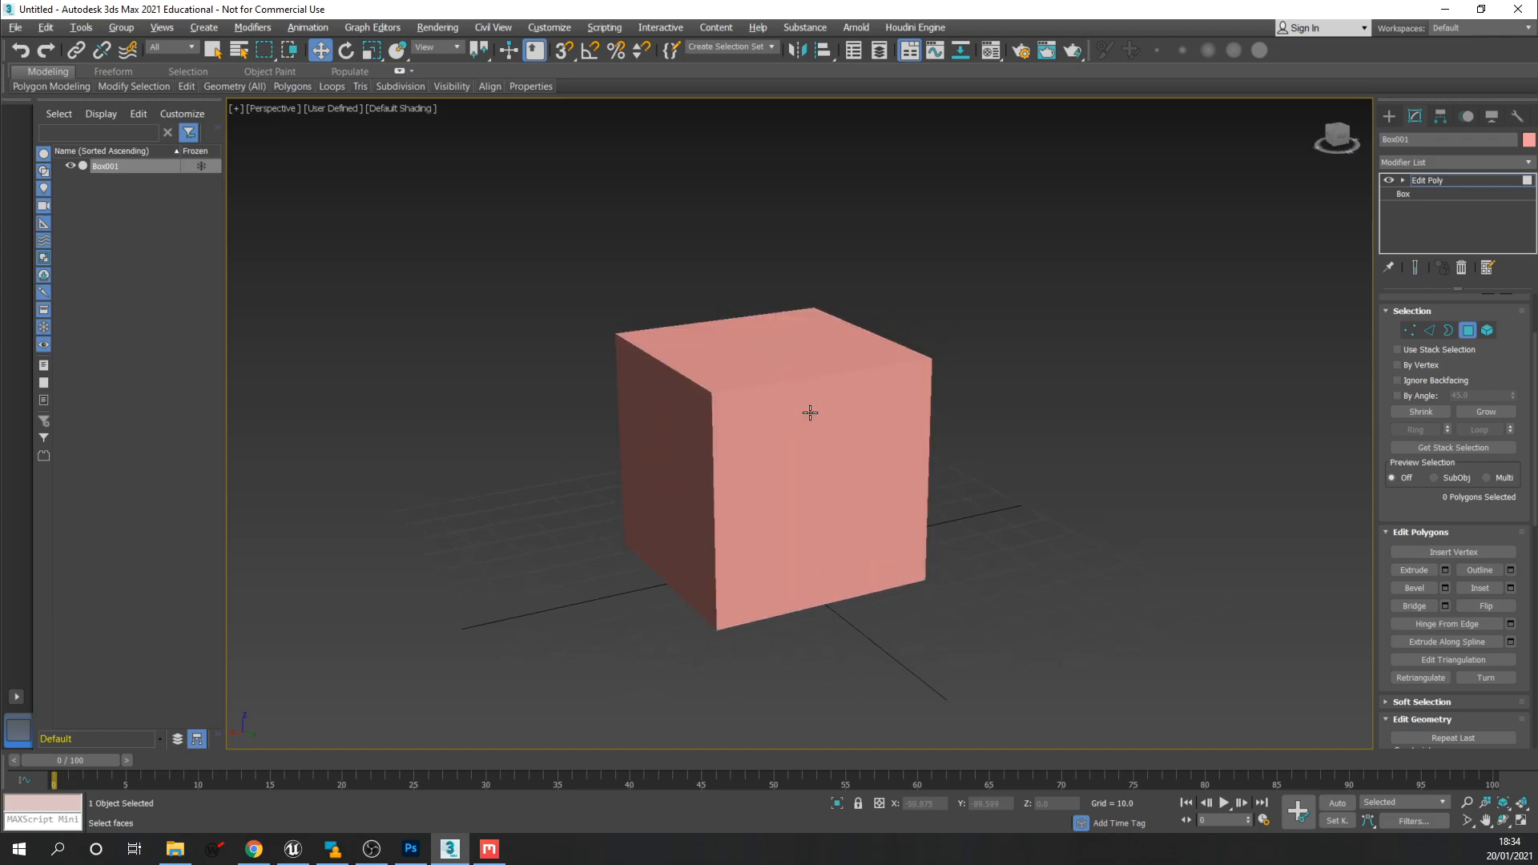
key(F4)
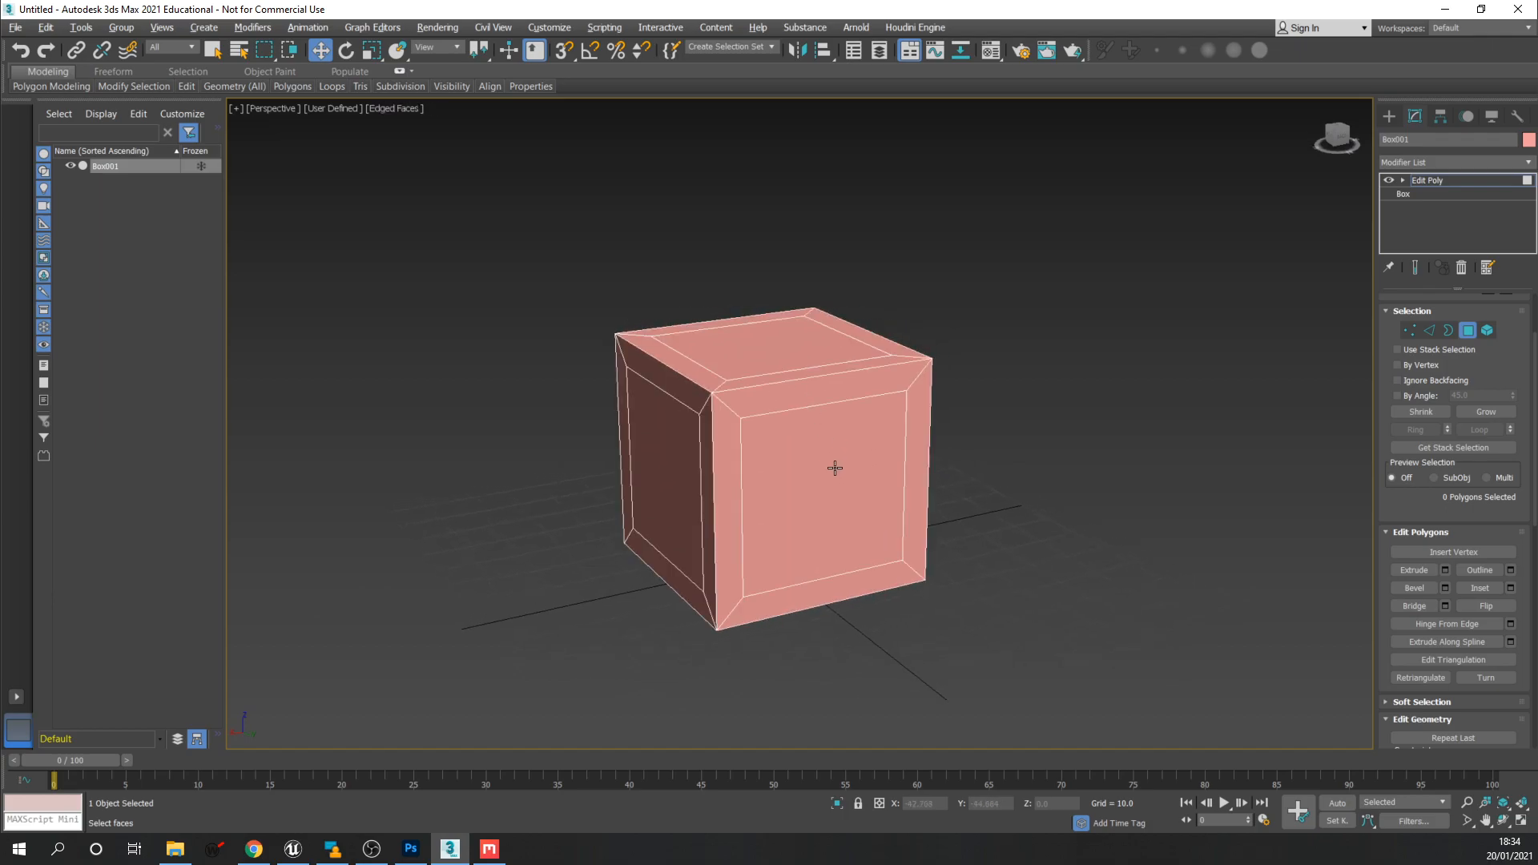
Switch between wireframe and shaded display and examine the inset borders on the box up close.
alt+middle_drag(852, 477, 858, 470)
key(F3)
key(F3)
key(F3)
key(F3)
key(F3)
key(F3)
key(F3)
key(F3)
key(F4)
key(F4)
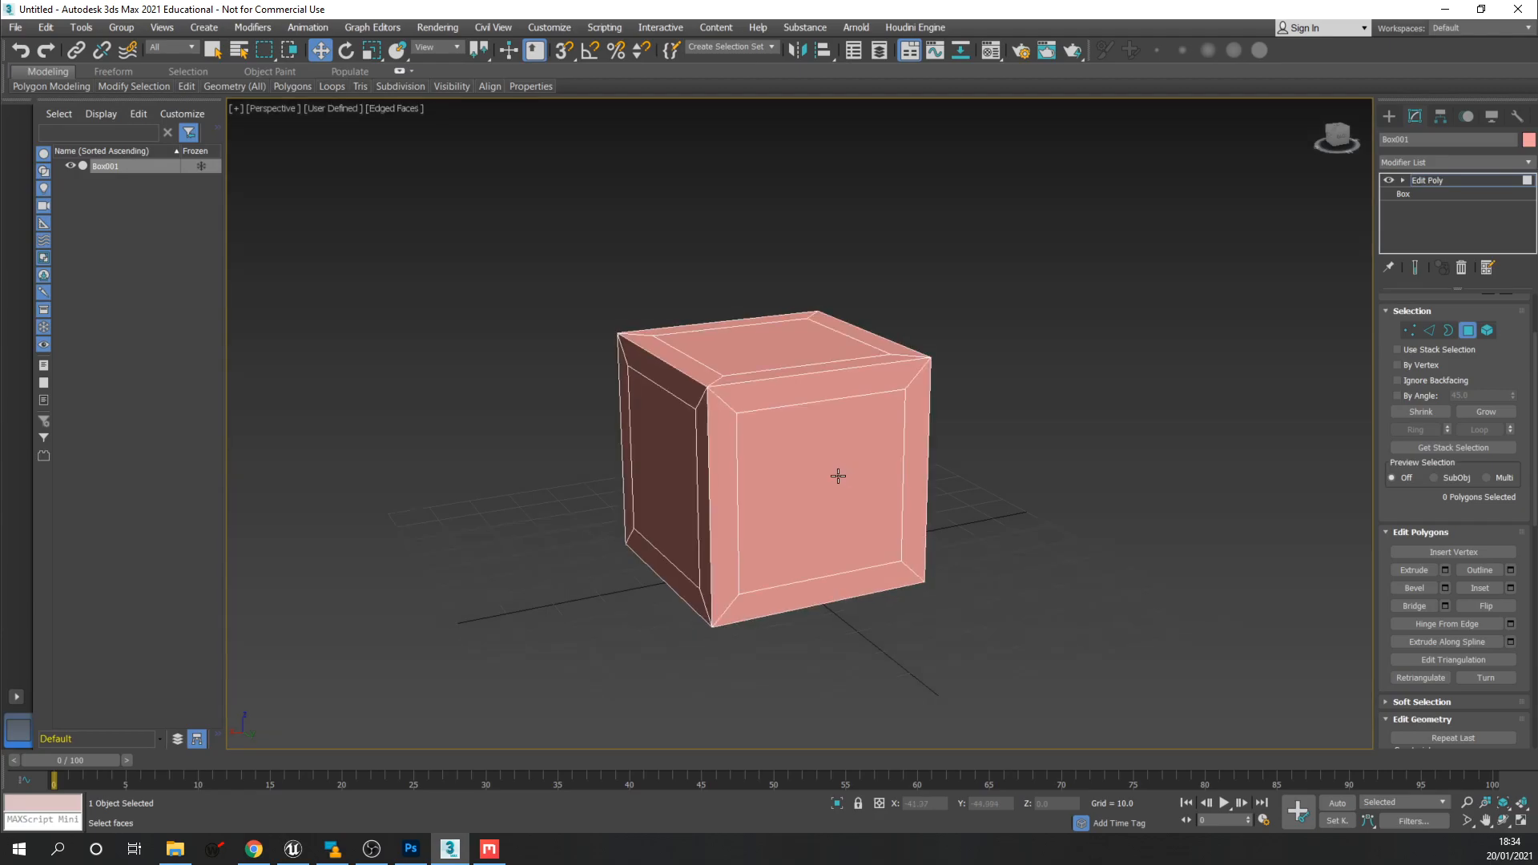
scroll(837, 471, up, 3)
mouse_move(833, 480)
alt+middle_down()
mouse_move(810, 463)
mouse_move(873, 464)
mouse_move(831, 501)
mouse_move(860, 473)
alt+middle_up()
scroll(861, 474, down, 3)
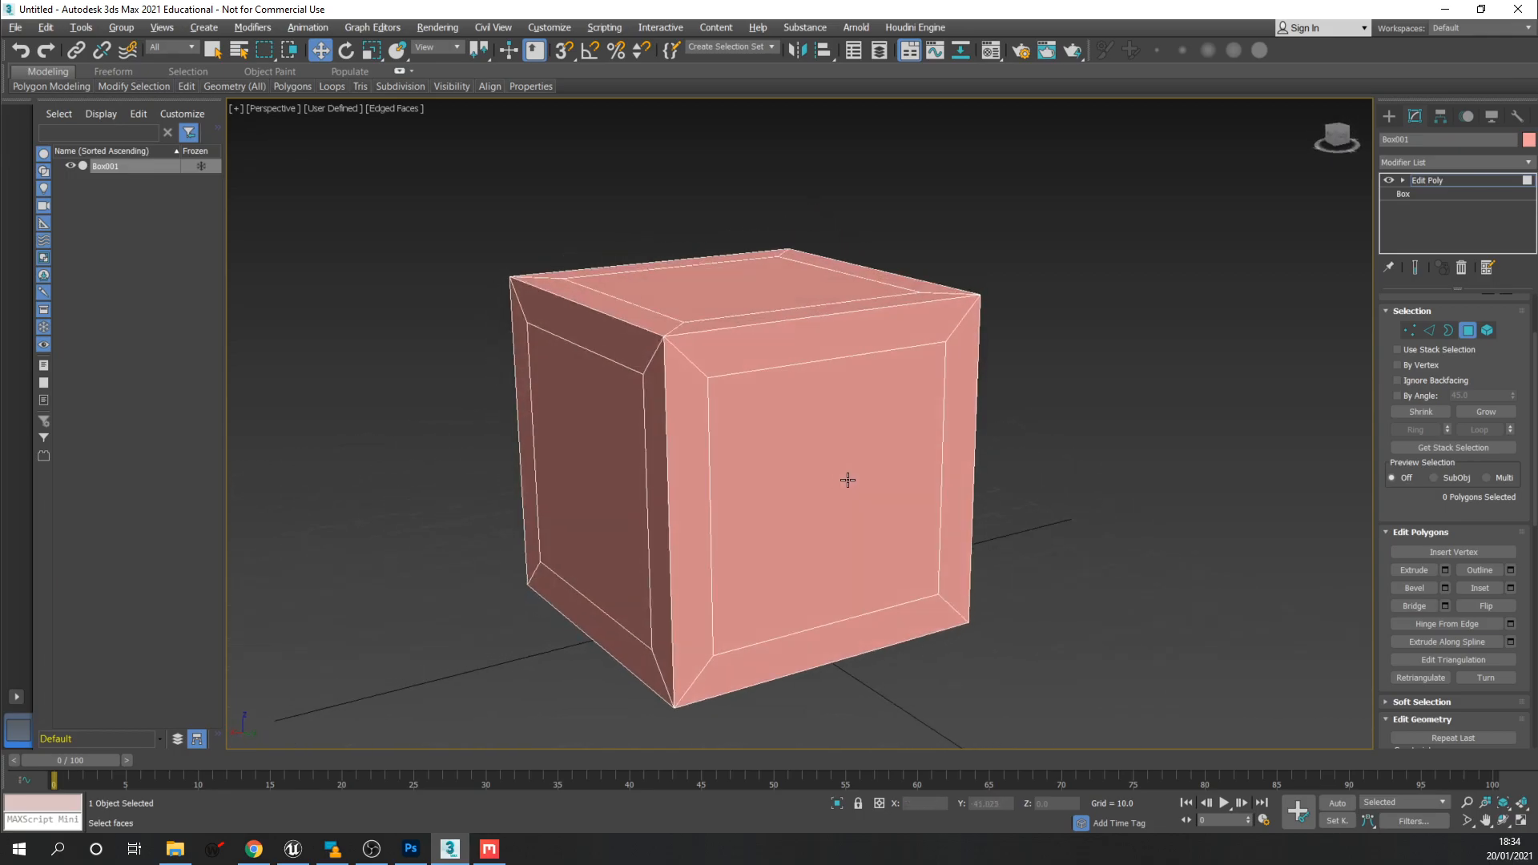
alt+middle_drag(954, 495, 928, 496)
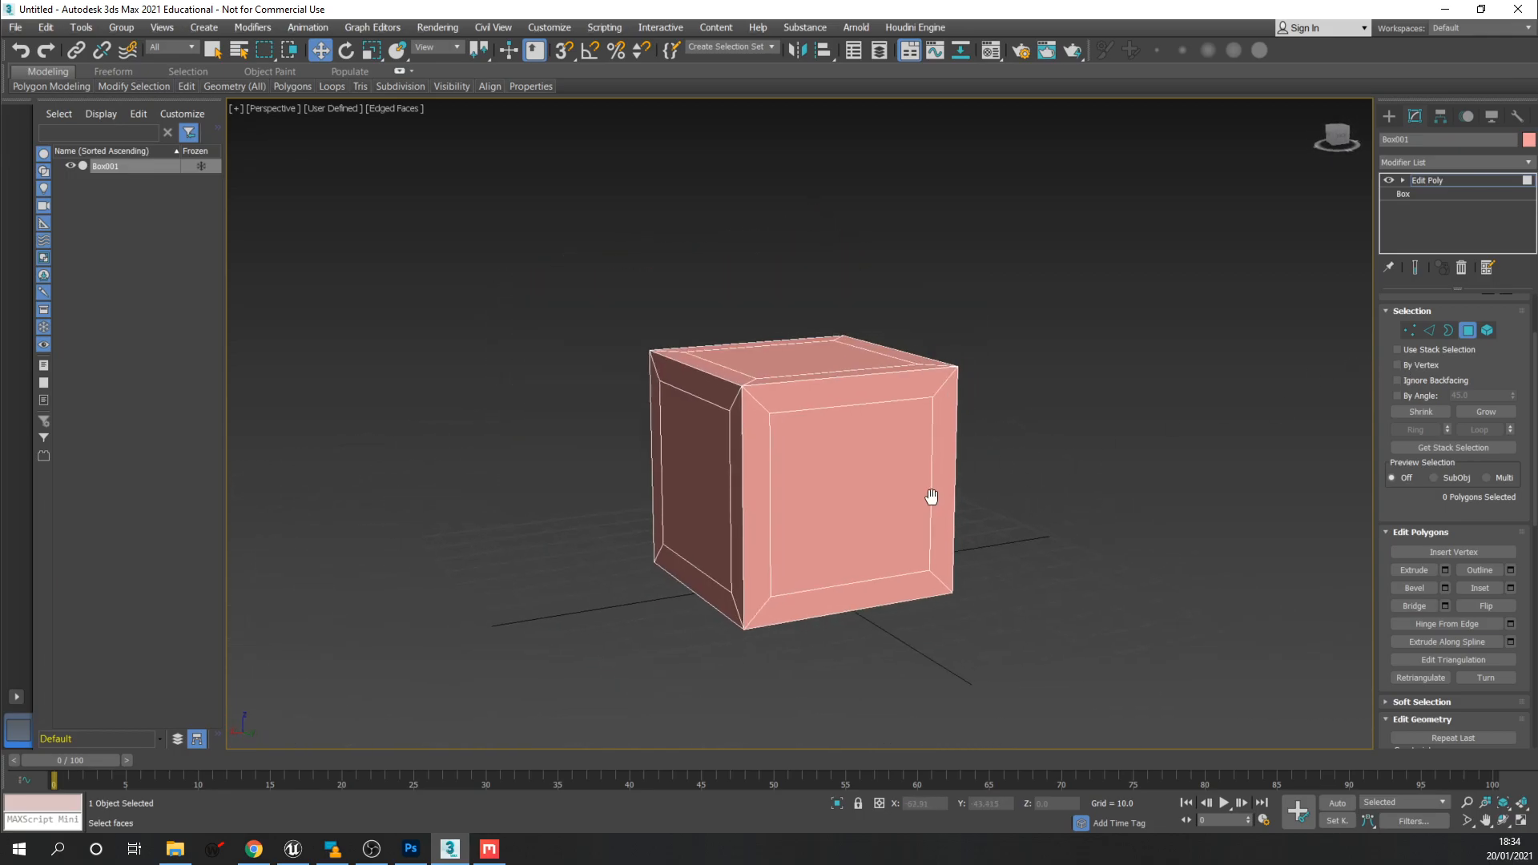
Leave polygon editing, add an Unwrap UVW modifier to the whole box and open its UV editor.
click(1468, 330)
click(1457, 162)
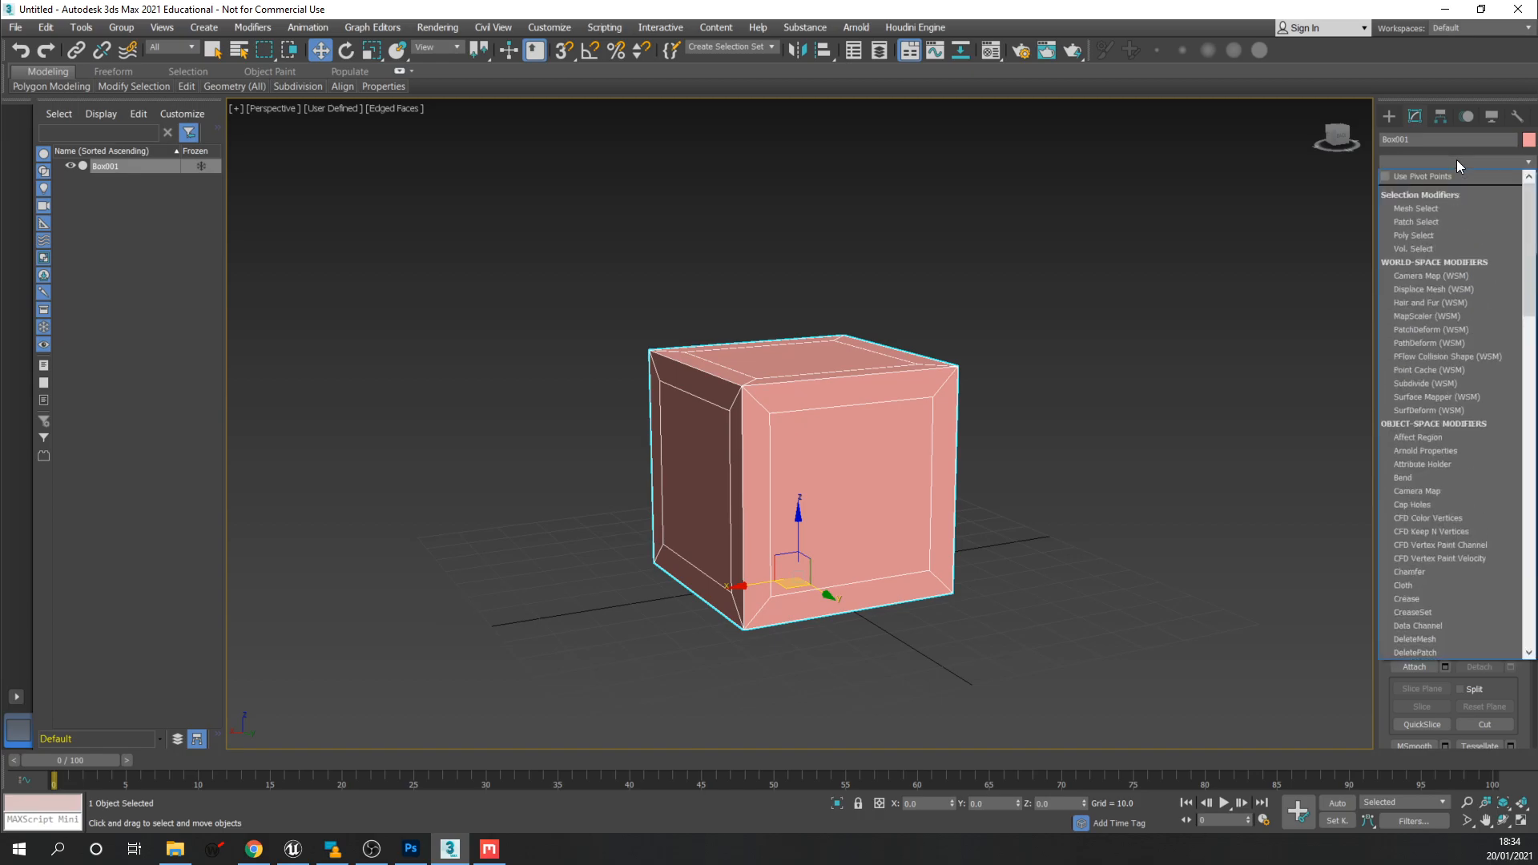
key(u)
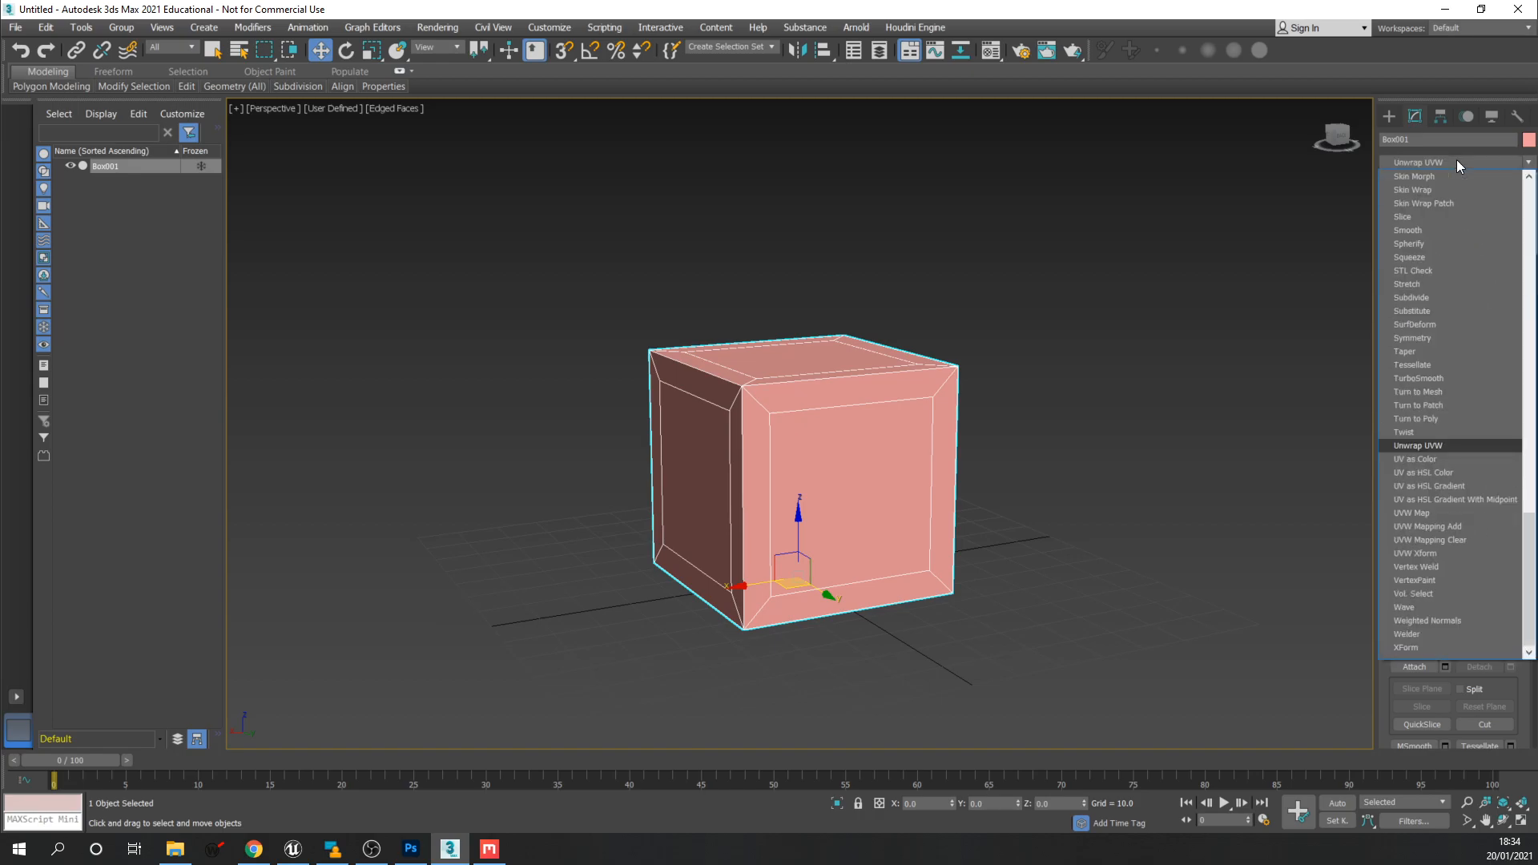
click(1430, 447)
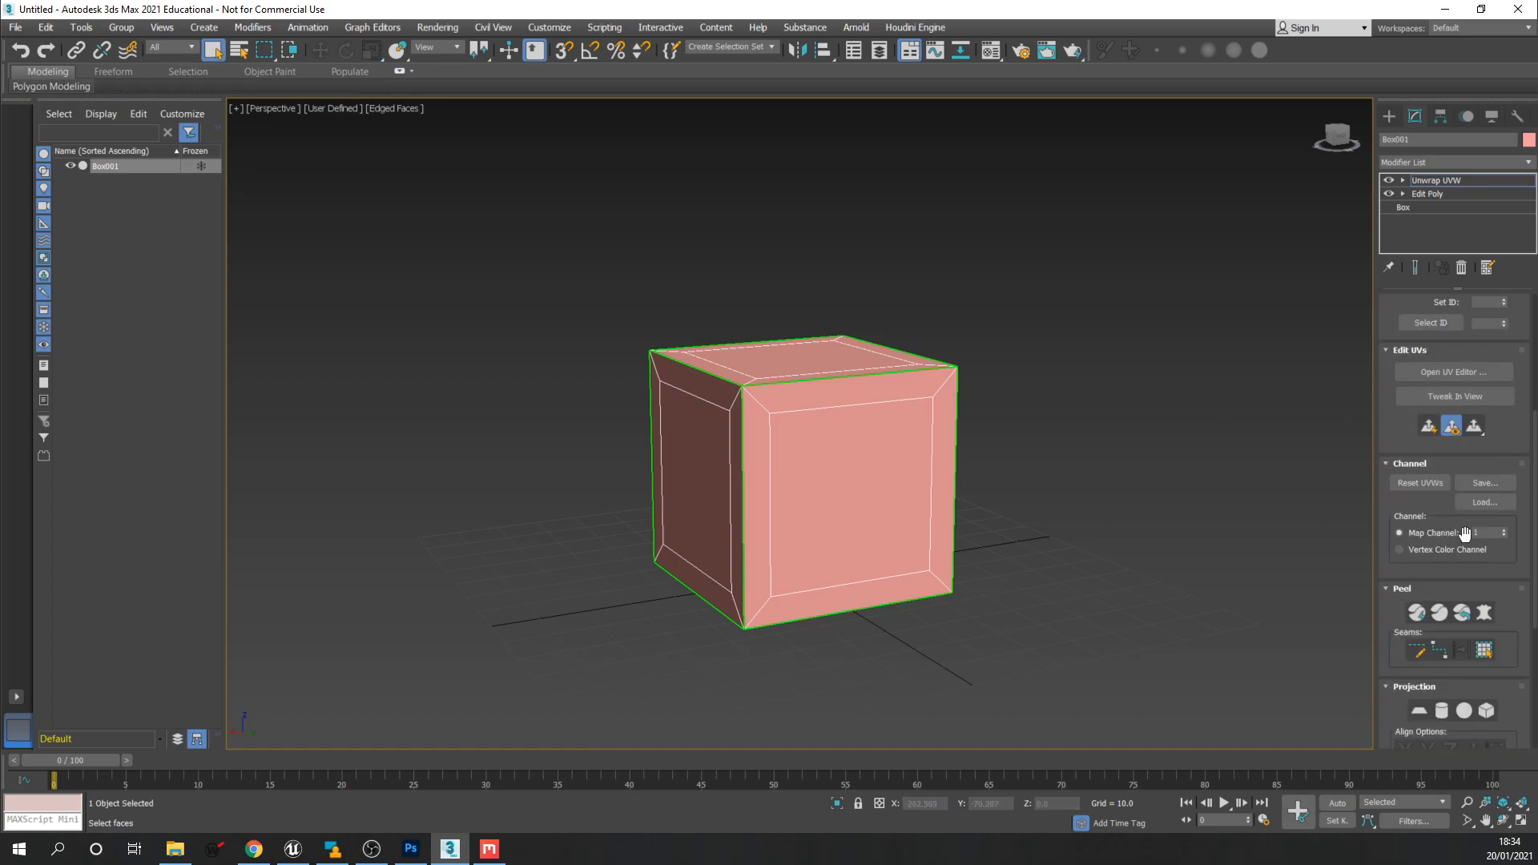
scroll(1466, 534, down, 3)
scroll(1469, 532, up, 4)
click(1466, 391)
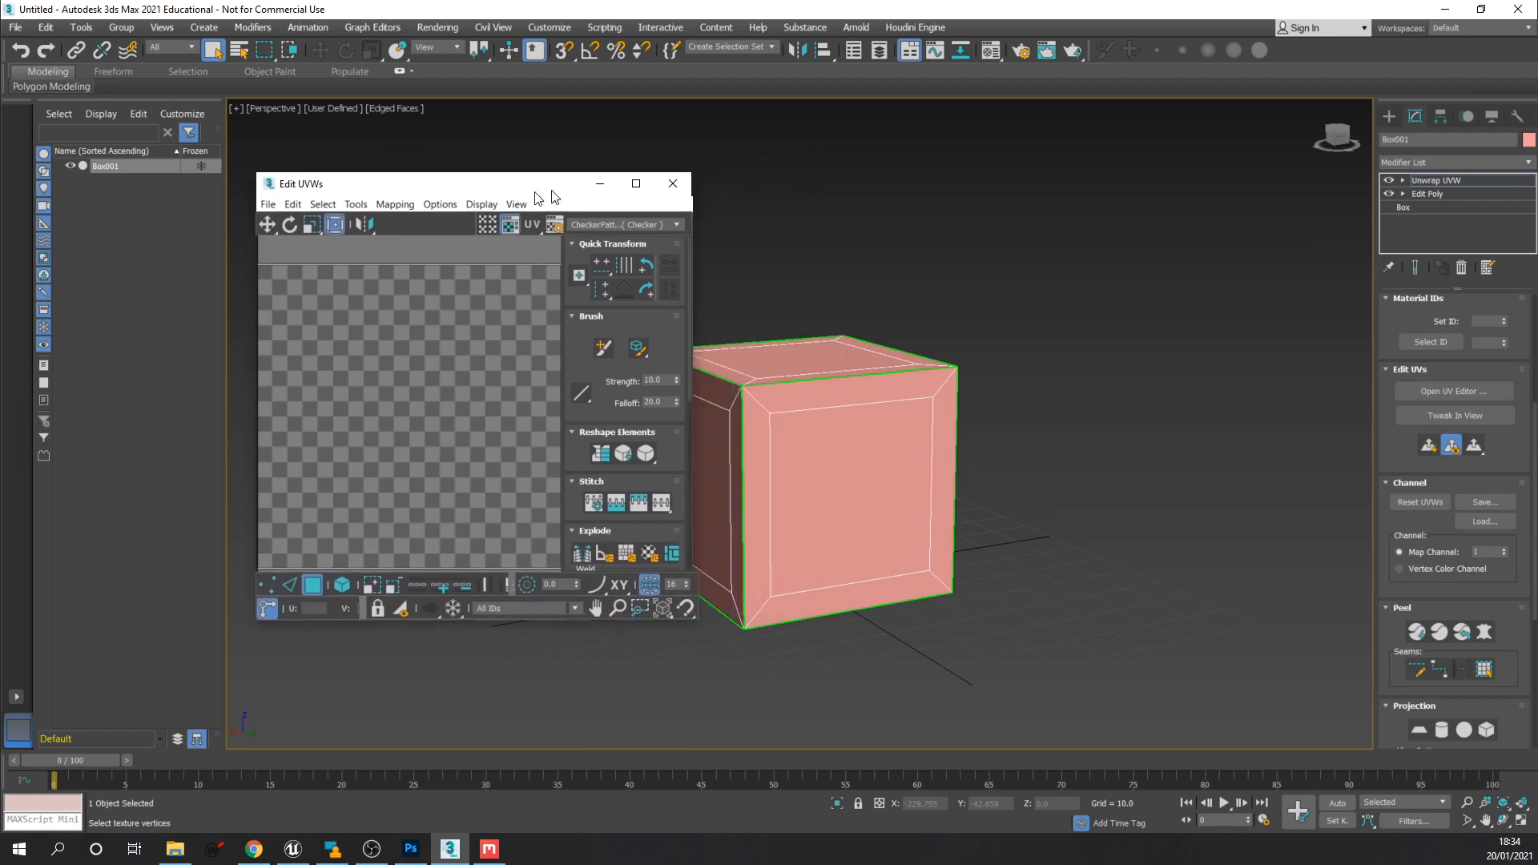
Select individual centre and border polygons of the box to examine how each one is placed in the UV layout.
scroll(794, 415, down, 3)
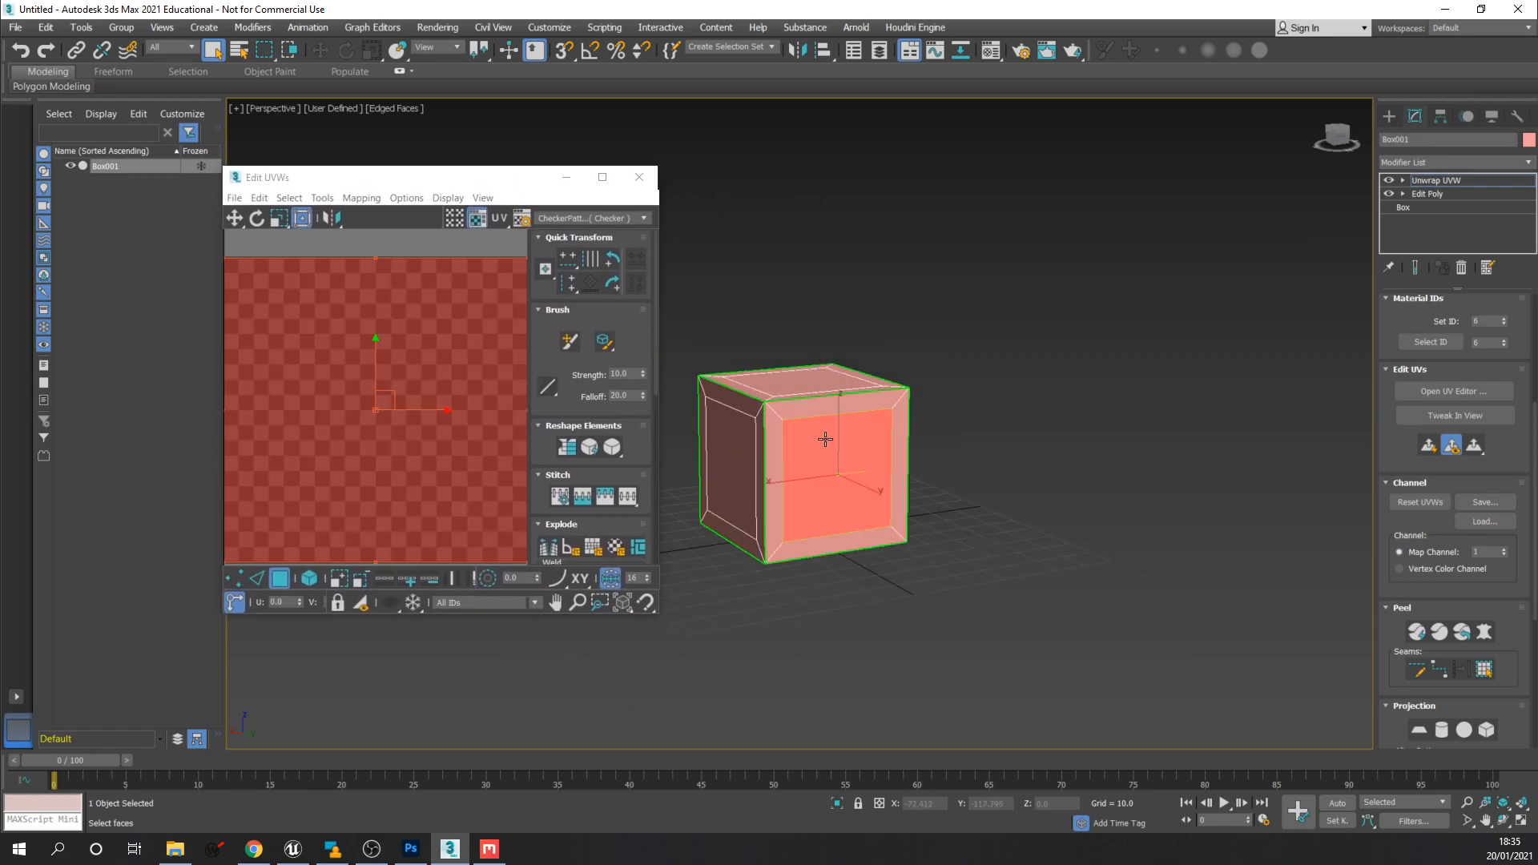
scroll(396, 328, up, 2)
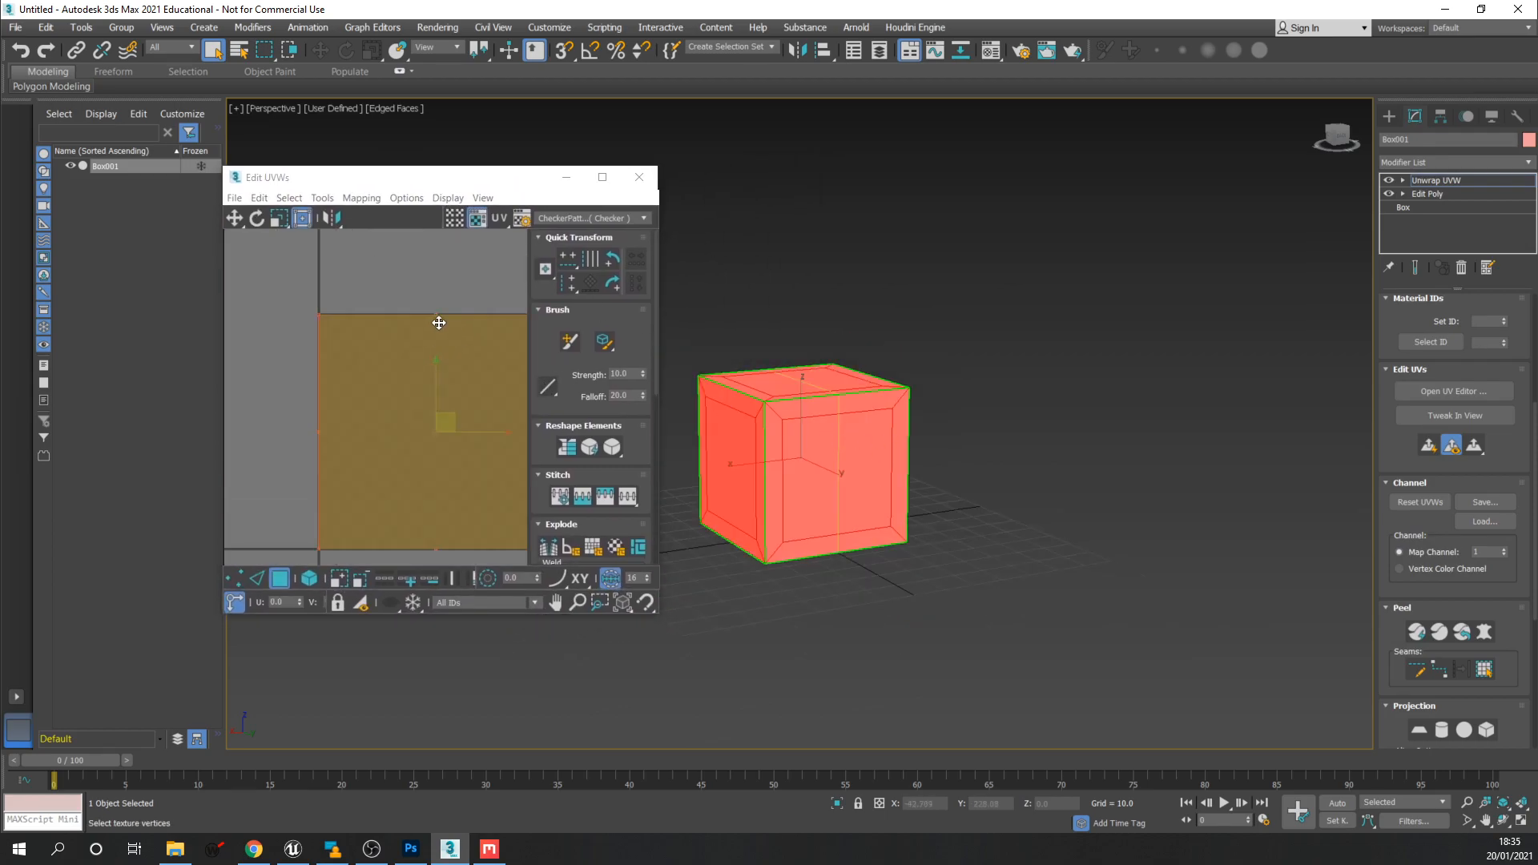
middle_drag(442, 387, 381, 344)
scroll(763, 447, up, 2)
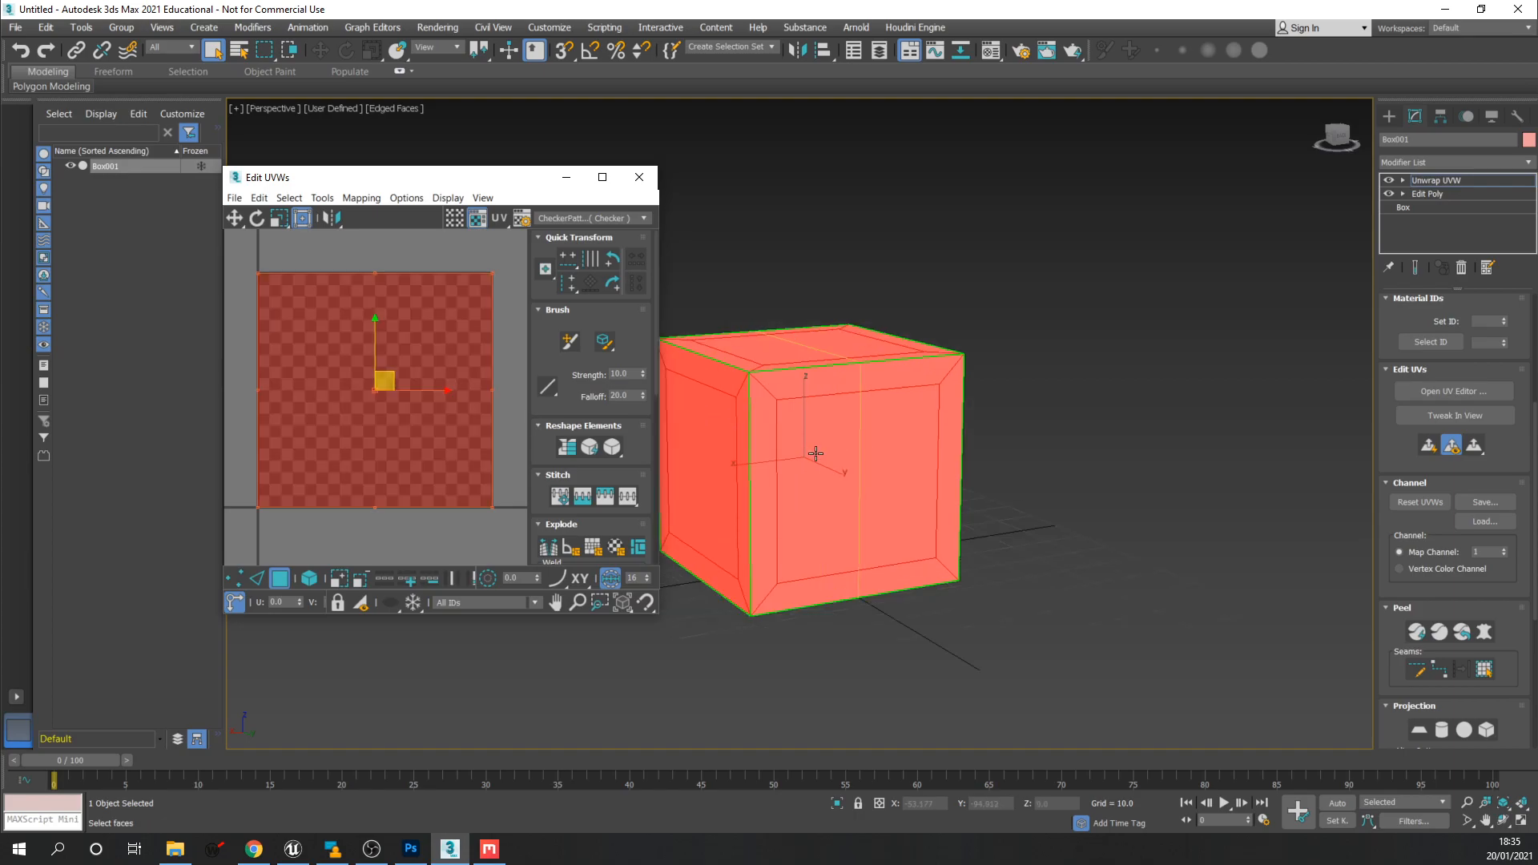
click(1089, 415)
click(836, 446)
click(826, 393)
click(769, 436)
click(811, 393)
click(953, 419)
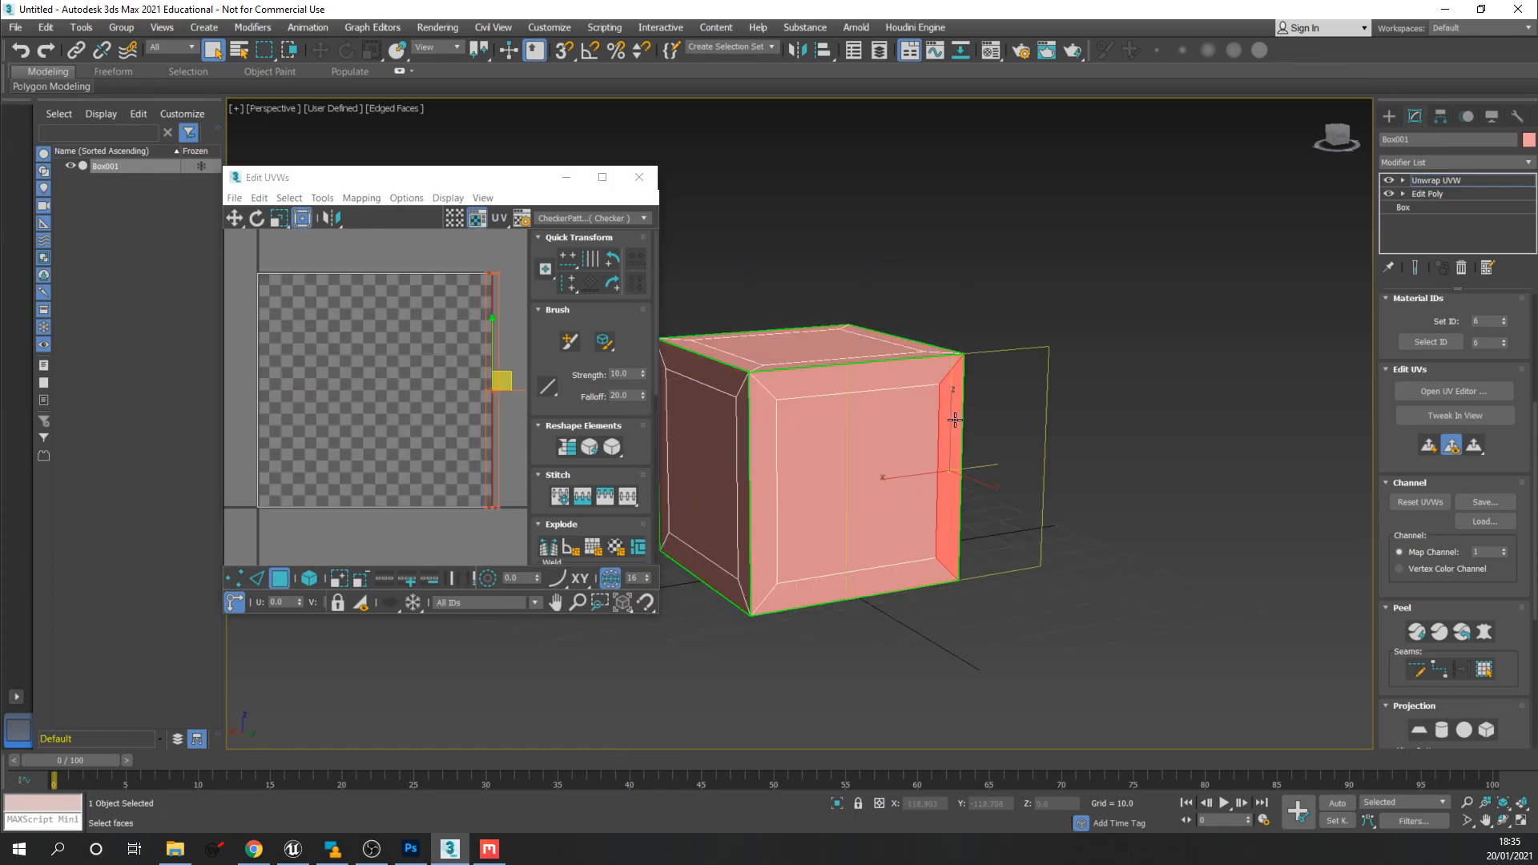
click(835, 389)
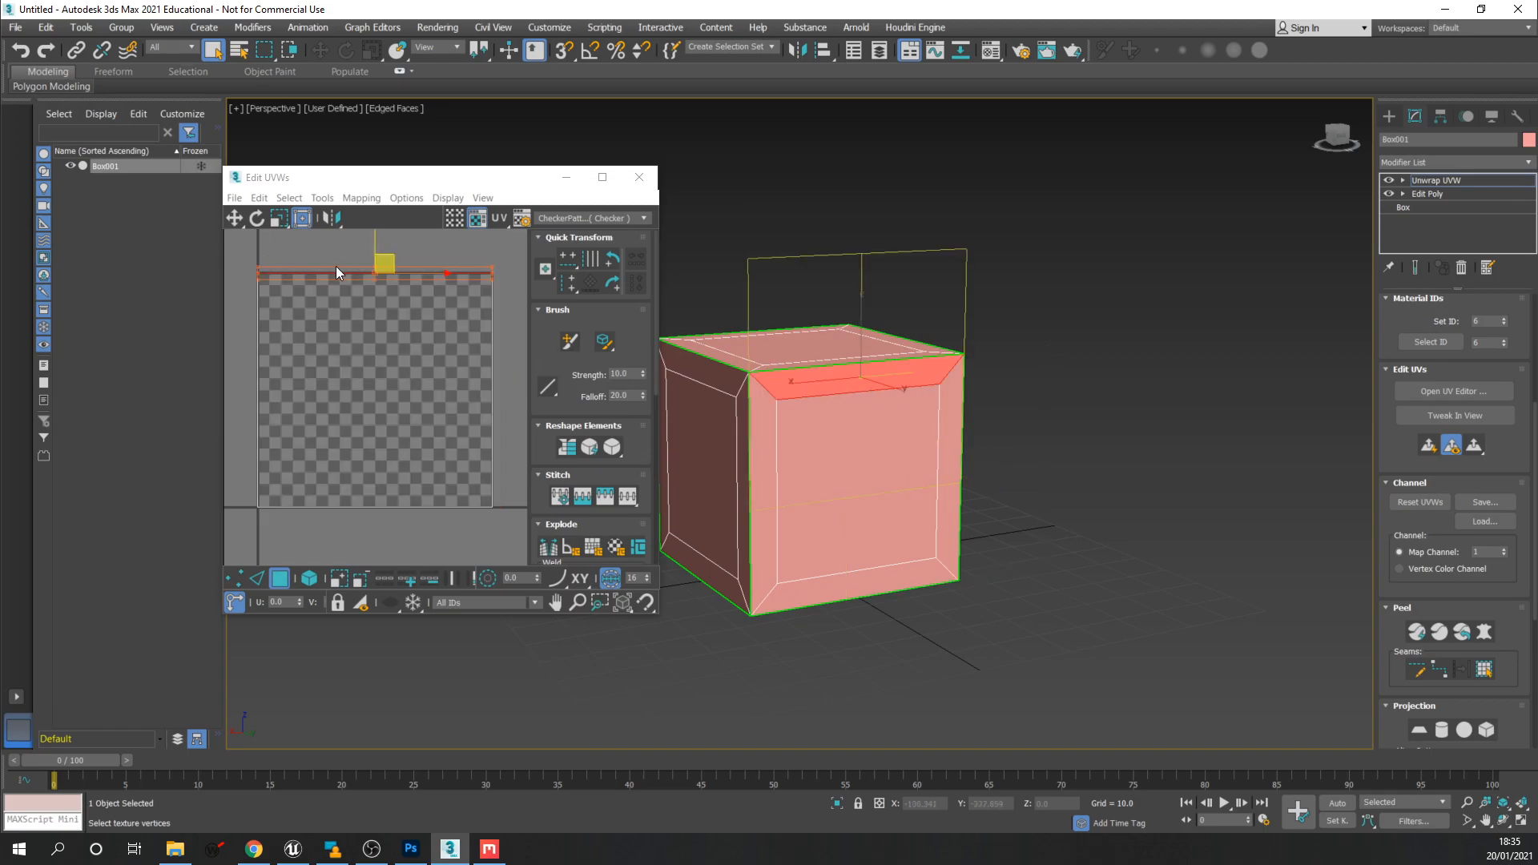
click(963, 416)
Select all polygons of the box and apply a box projection to their UVs.
key(ctrl+a)
middle_drag(985, 454, 1022, 434)
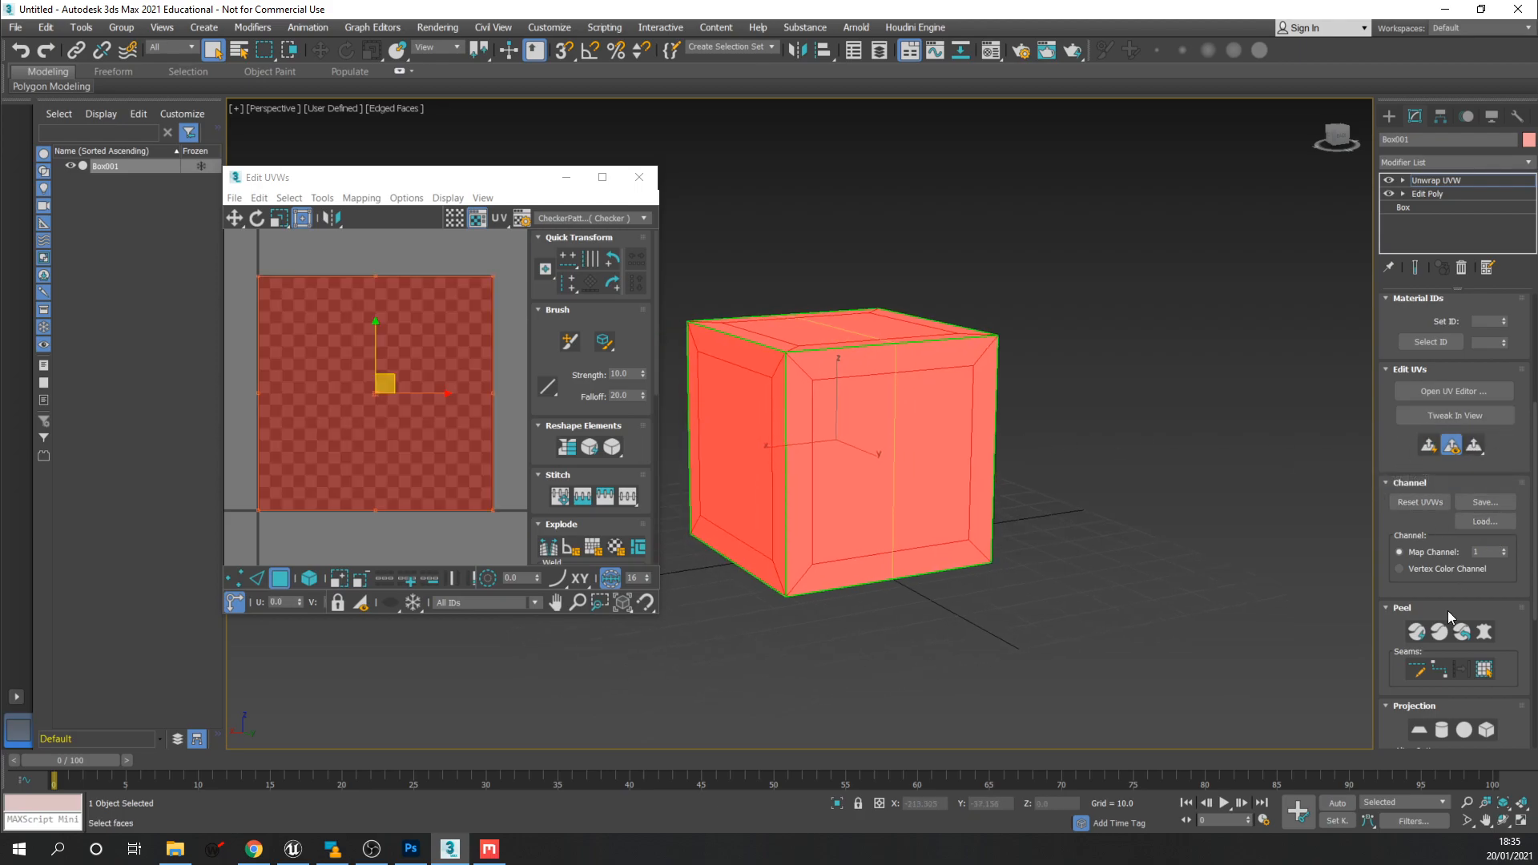
scroll(1500, 609, down, 2)
scroll(1500, 609, down, 1)
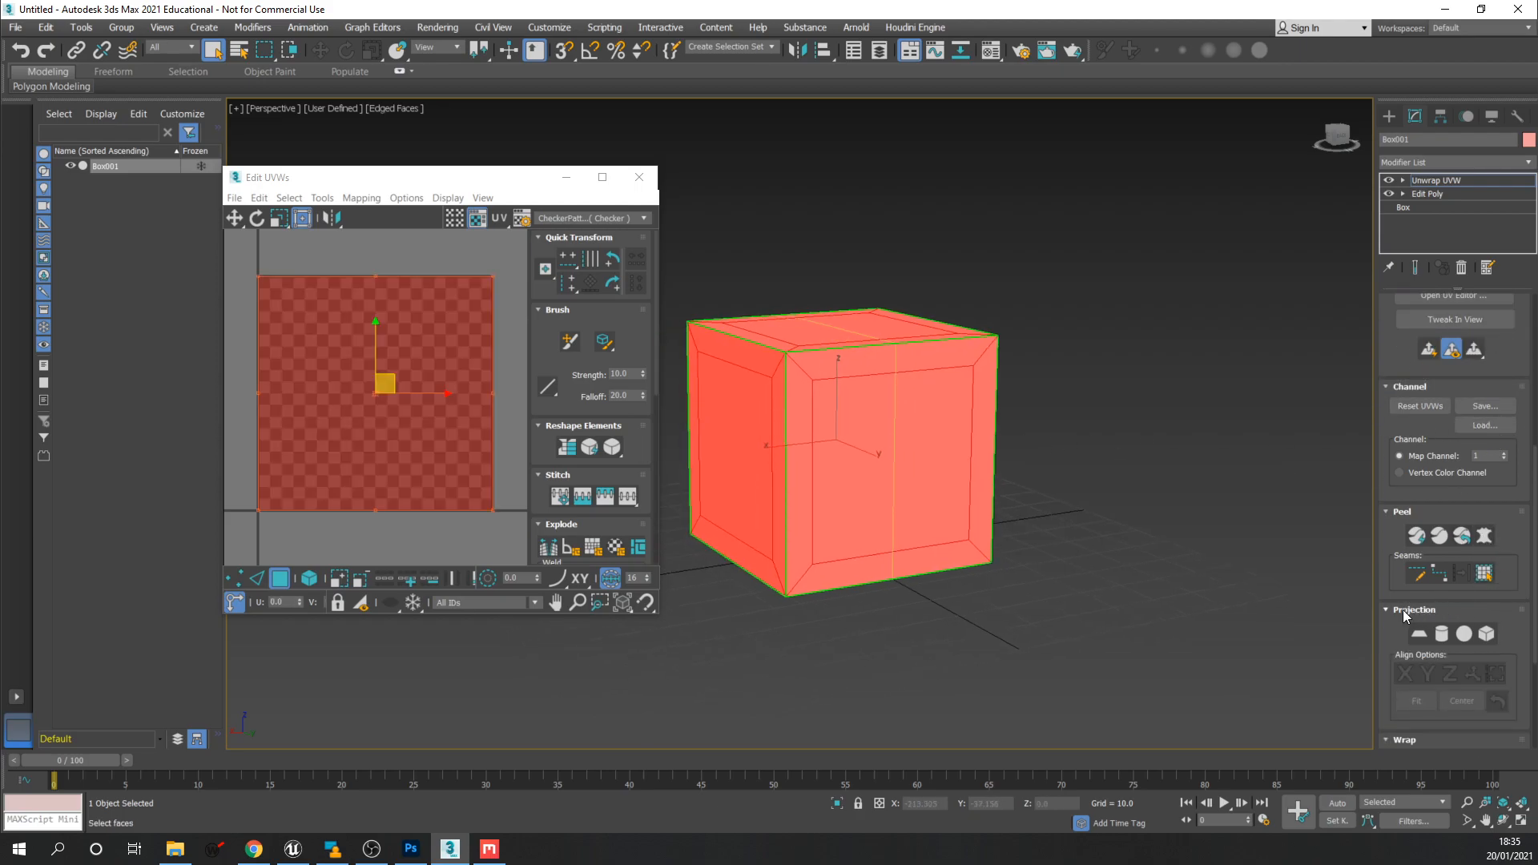
click(1486, 633)
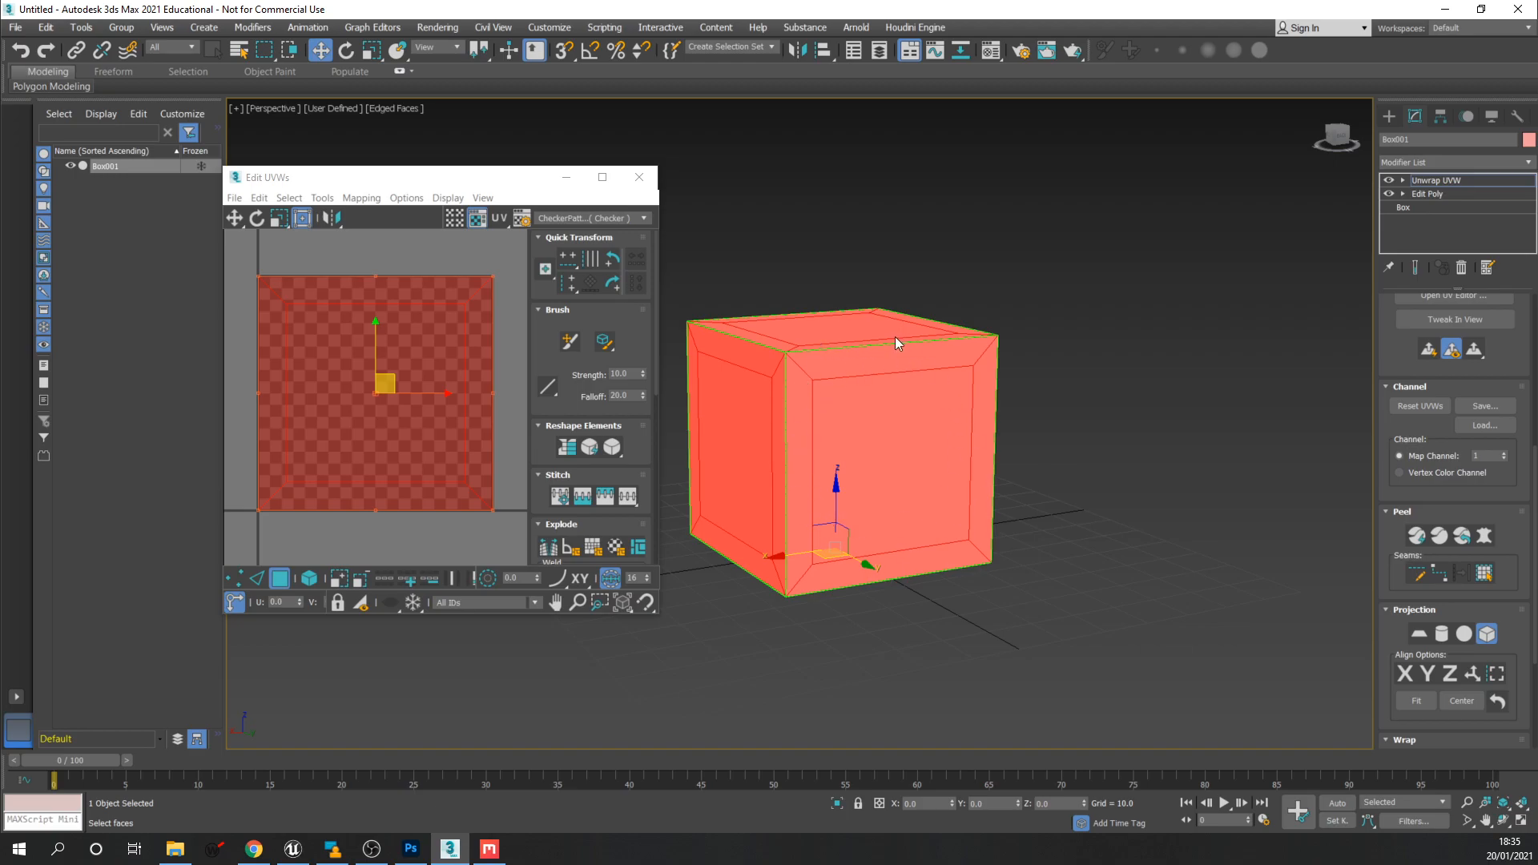
Check the projected box from above and the side, end the box projection and deselect all its polygons.
alt+middle_drag(897, 377, 848, 492)
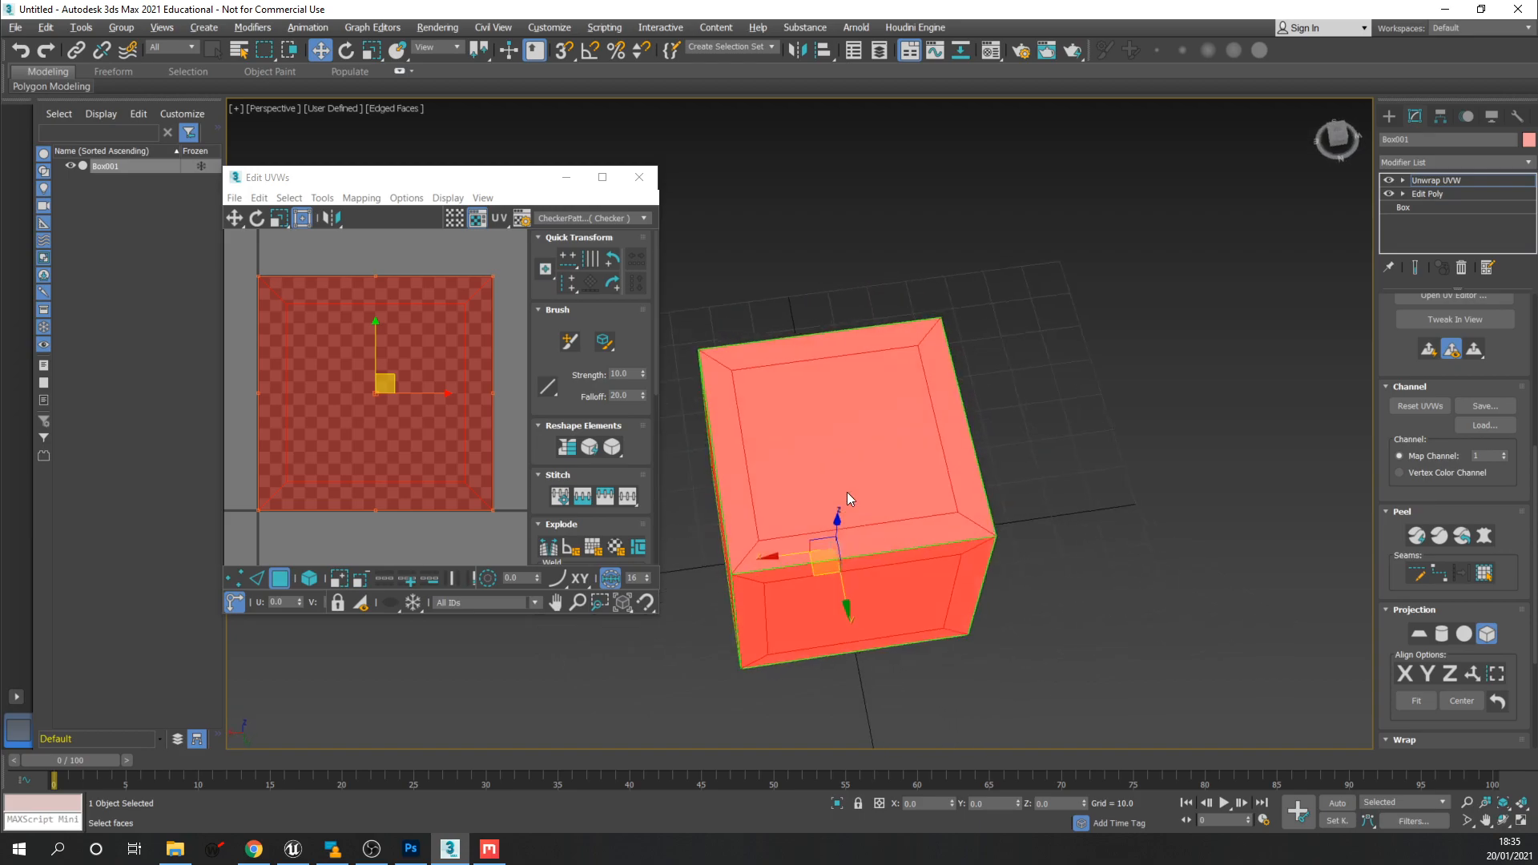
alt+middle_drag(847, 415, 781, 455)
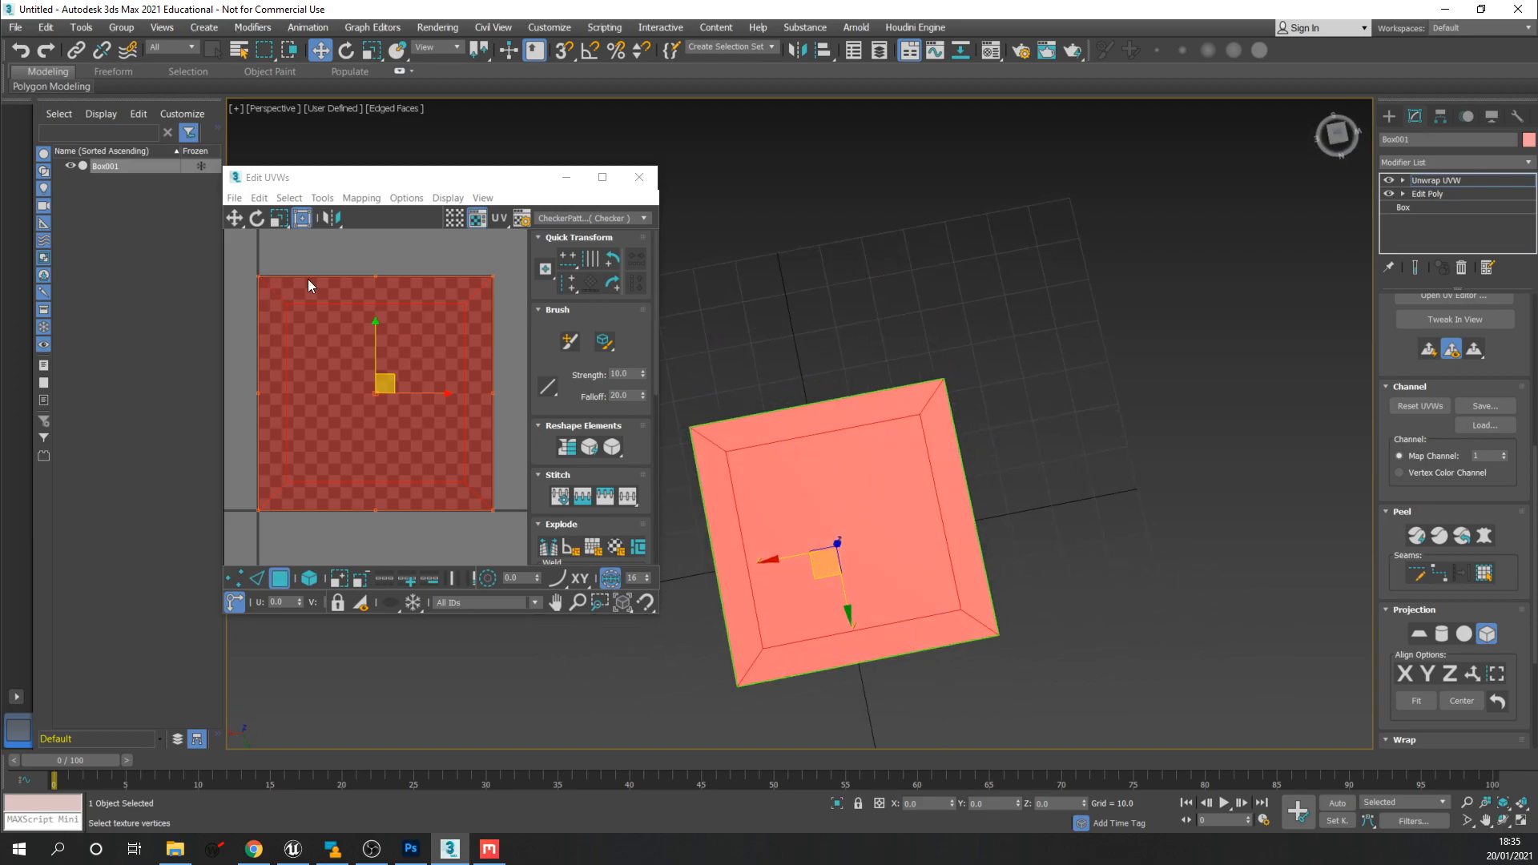
alt+middle_drag(841, 550, 885, 482)
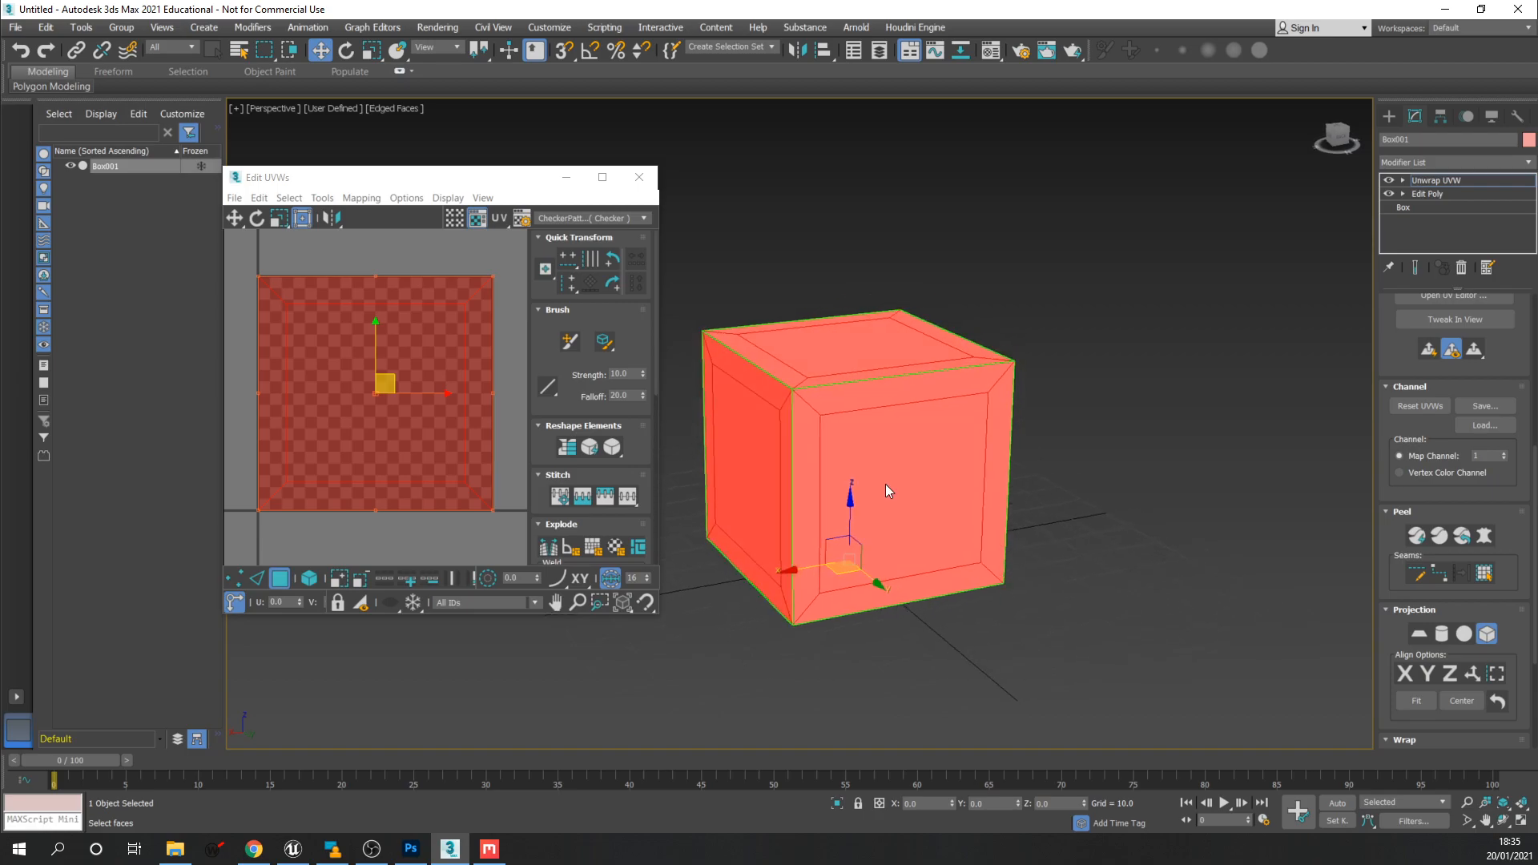
middle_drag(888, 488, 986, 484)
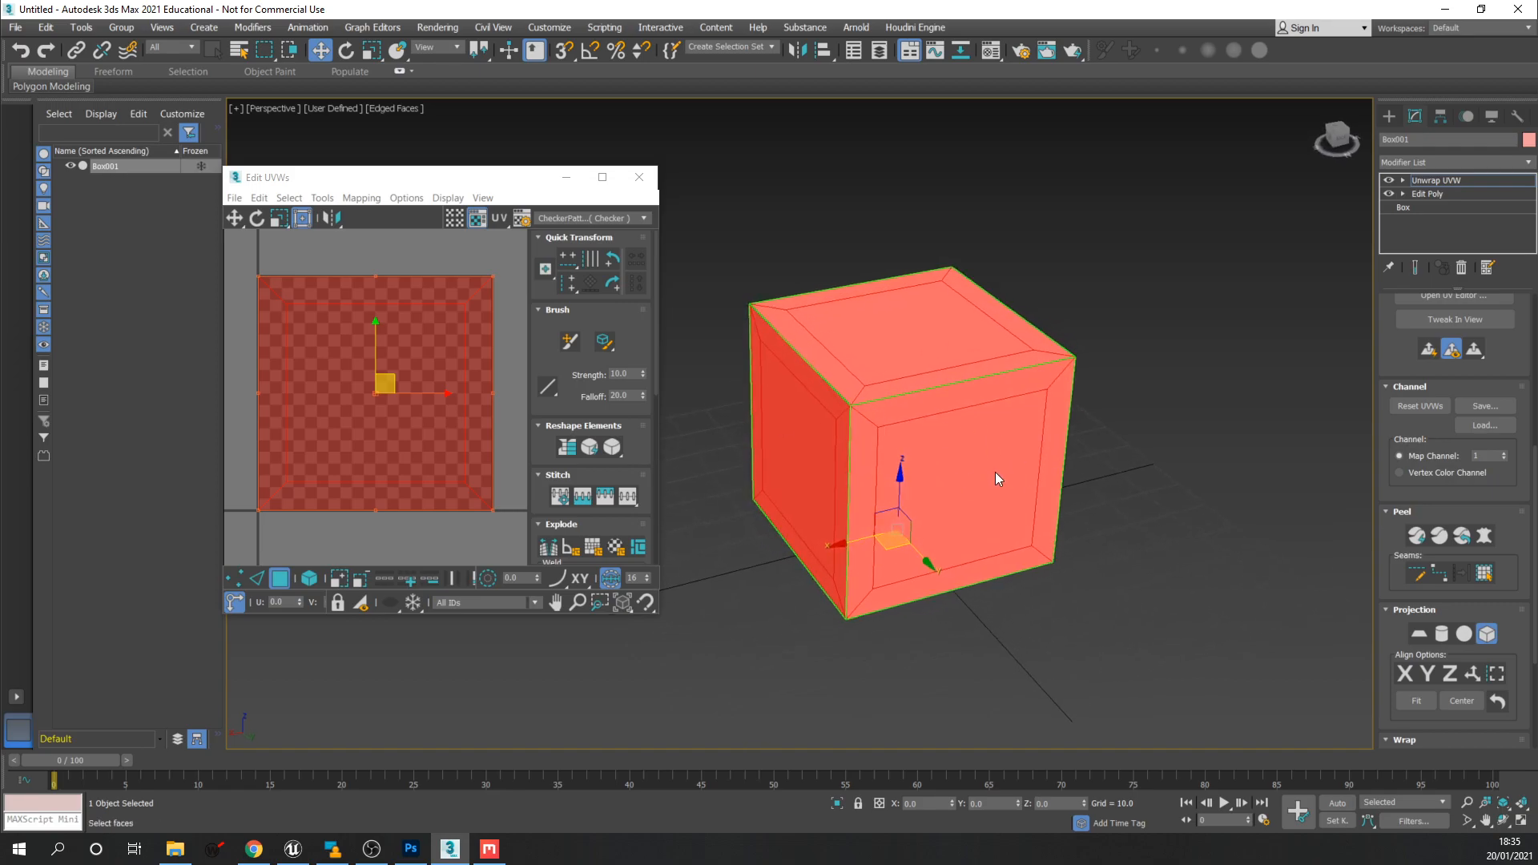
click(1487, 636)
click(1213, 537)
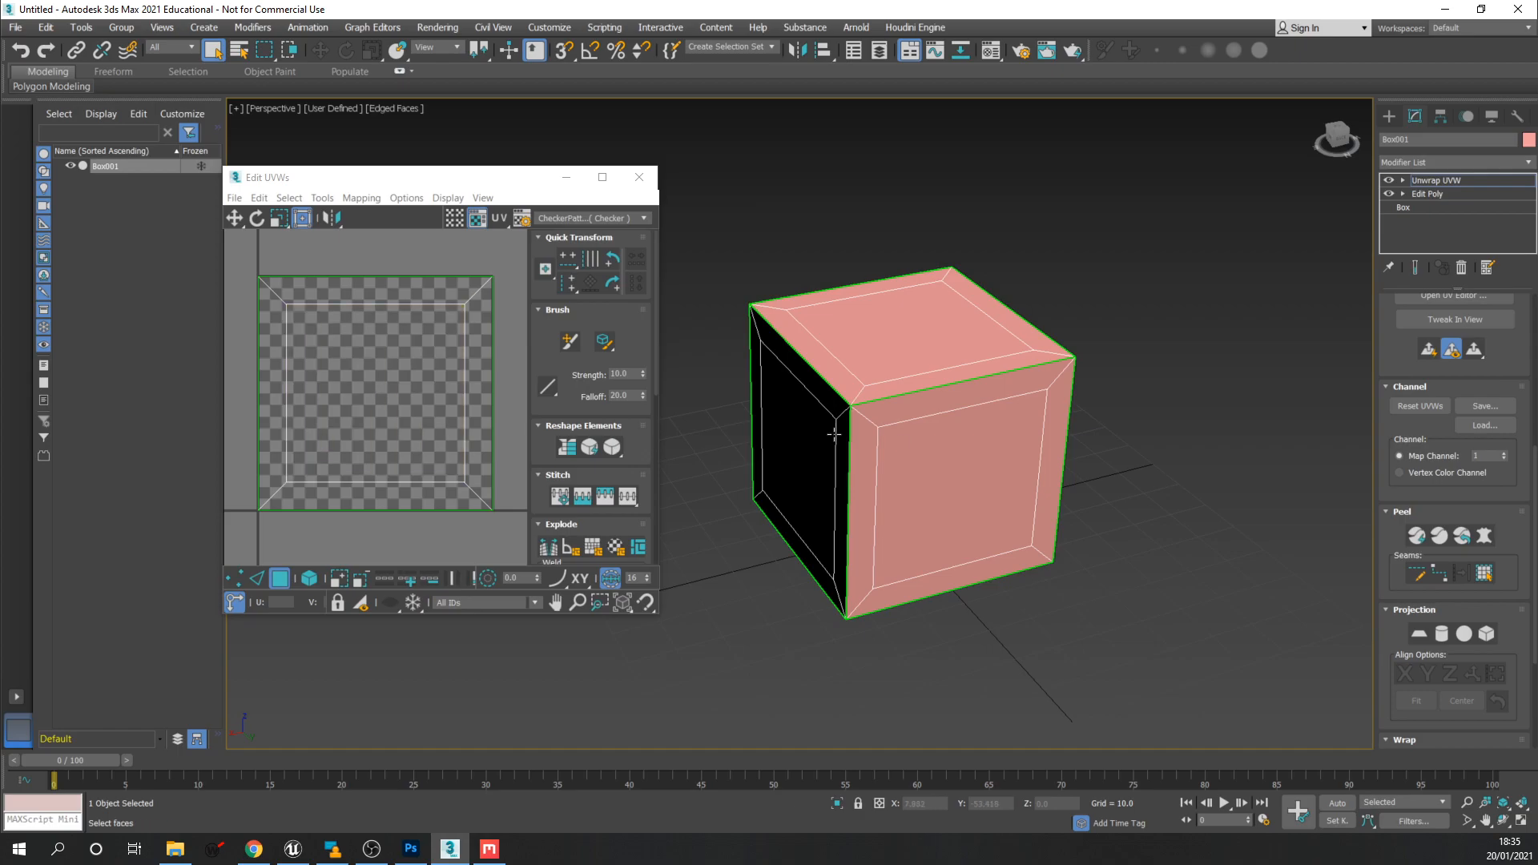
Start a UVW template render from the UV editor and set its width and height to 2048.
drag(524, 178, 569, 174)
click(367, 196)
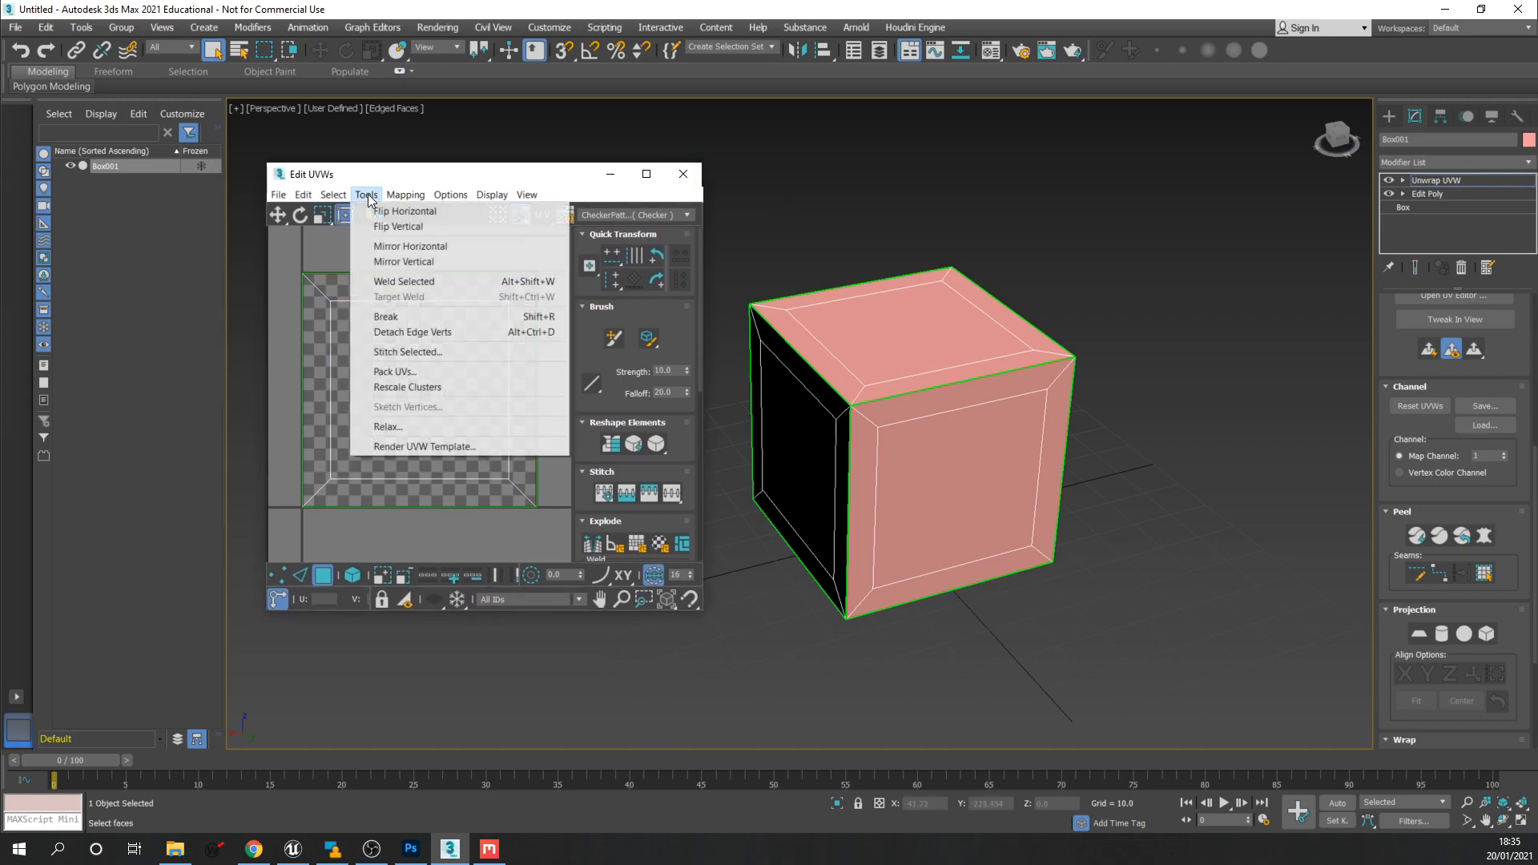
click(407, 447)
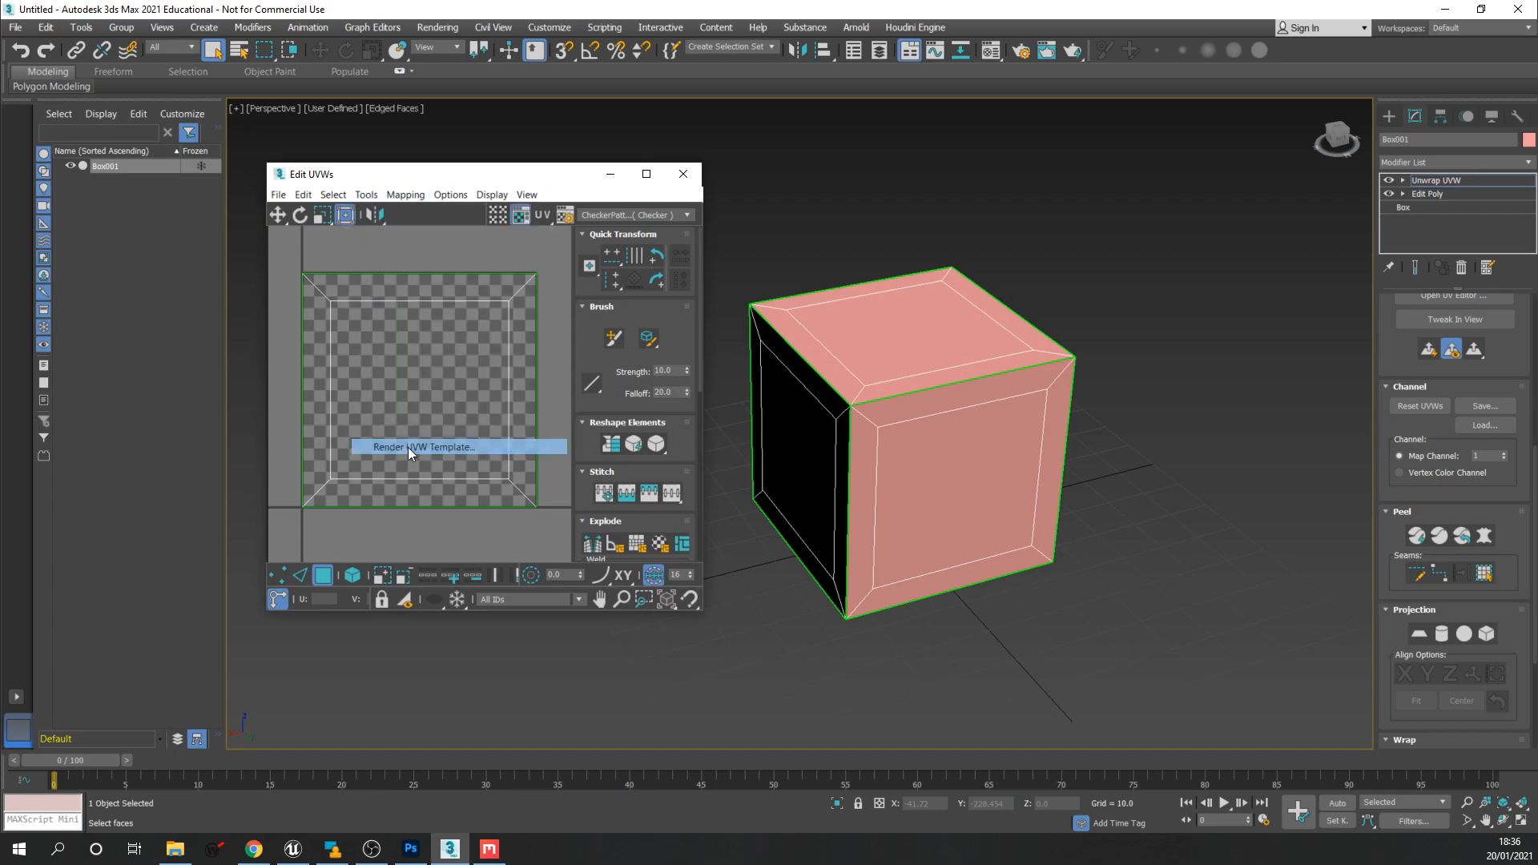
click(368, 282)
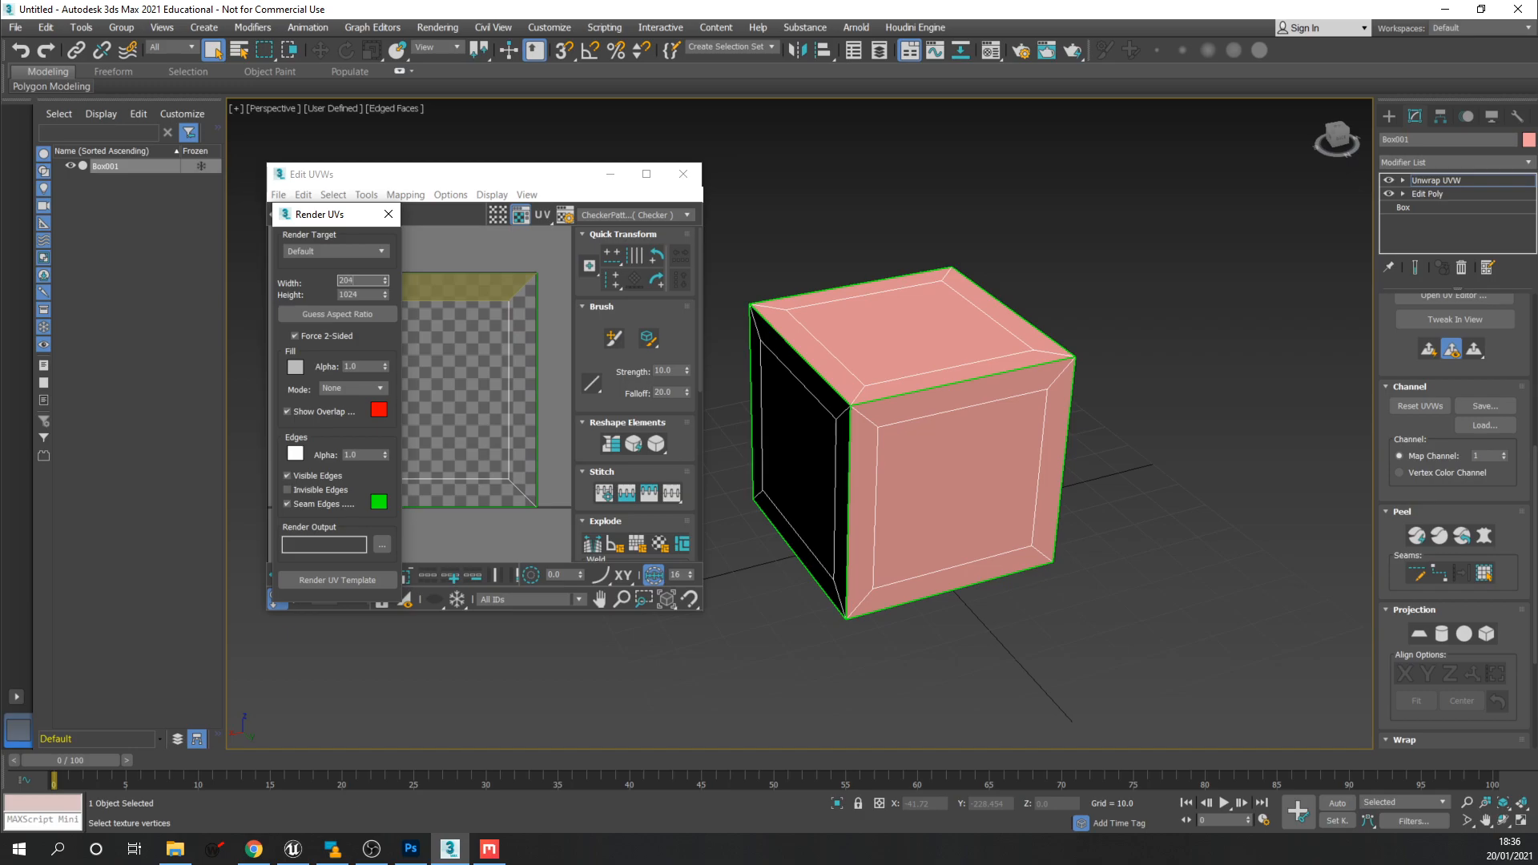
key(Tab)
drag(353, 215, 365, 194)
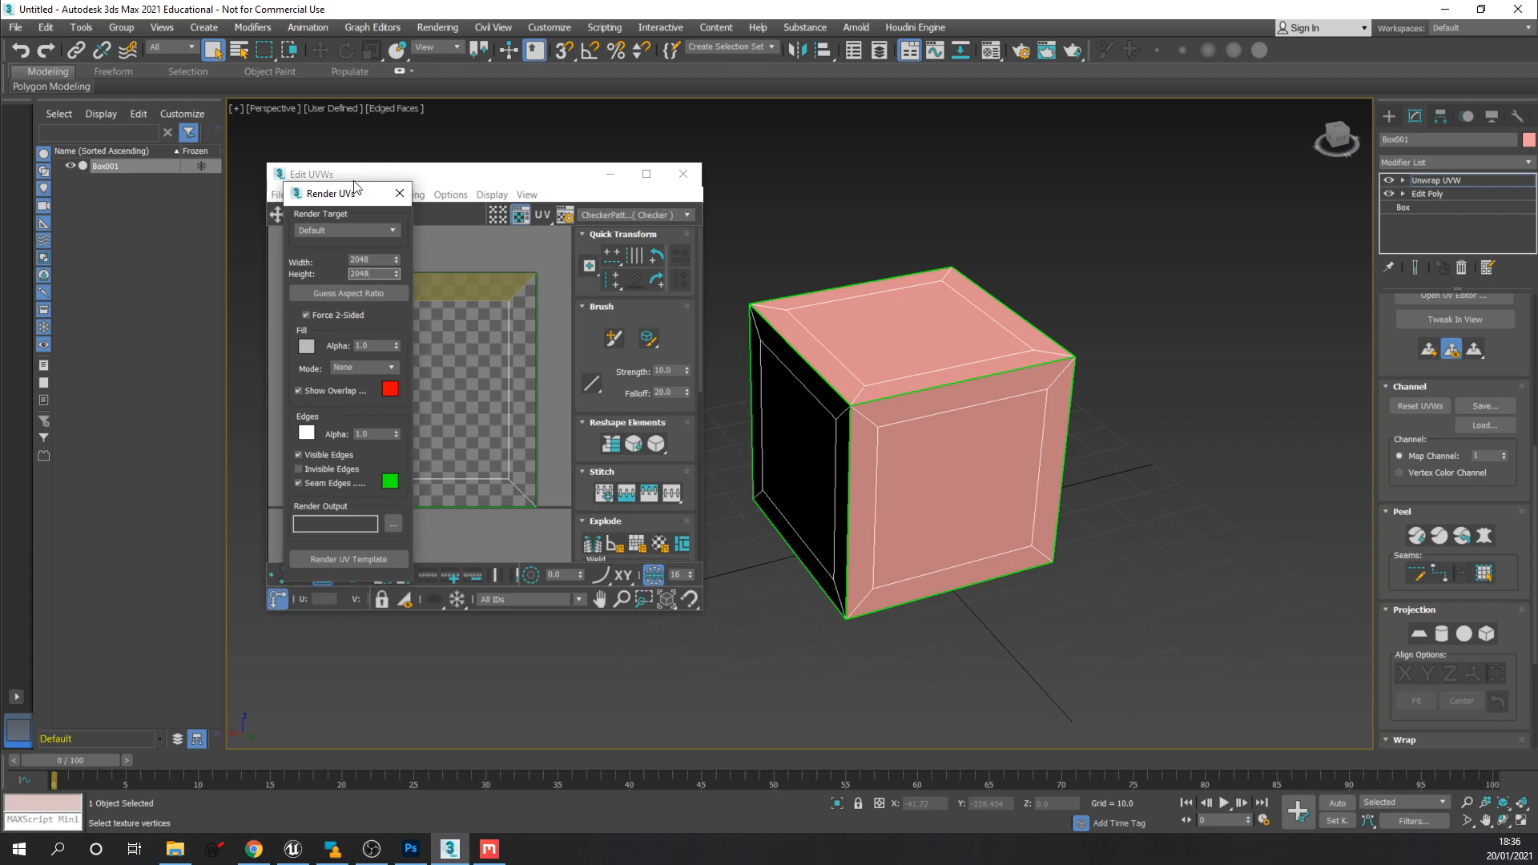
Turn off overlap and seam edges, set the fill mode to Solid and render the UV template.
click(297, 390)
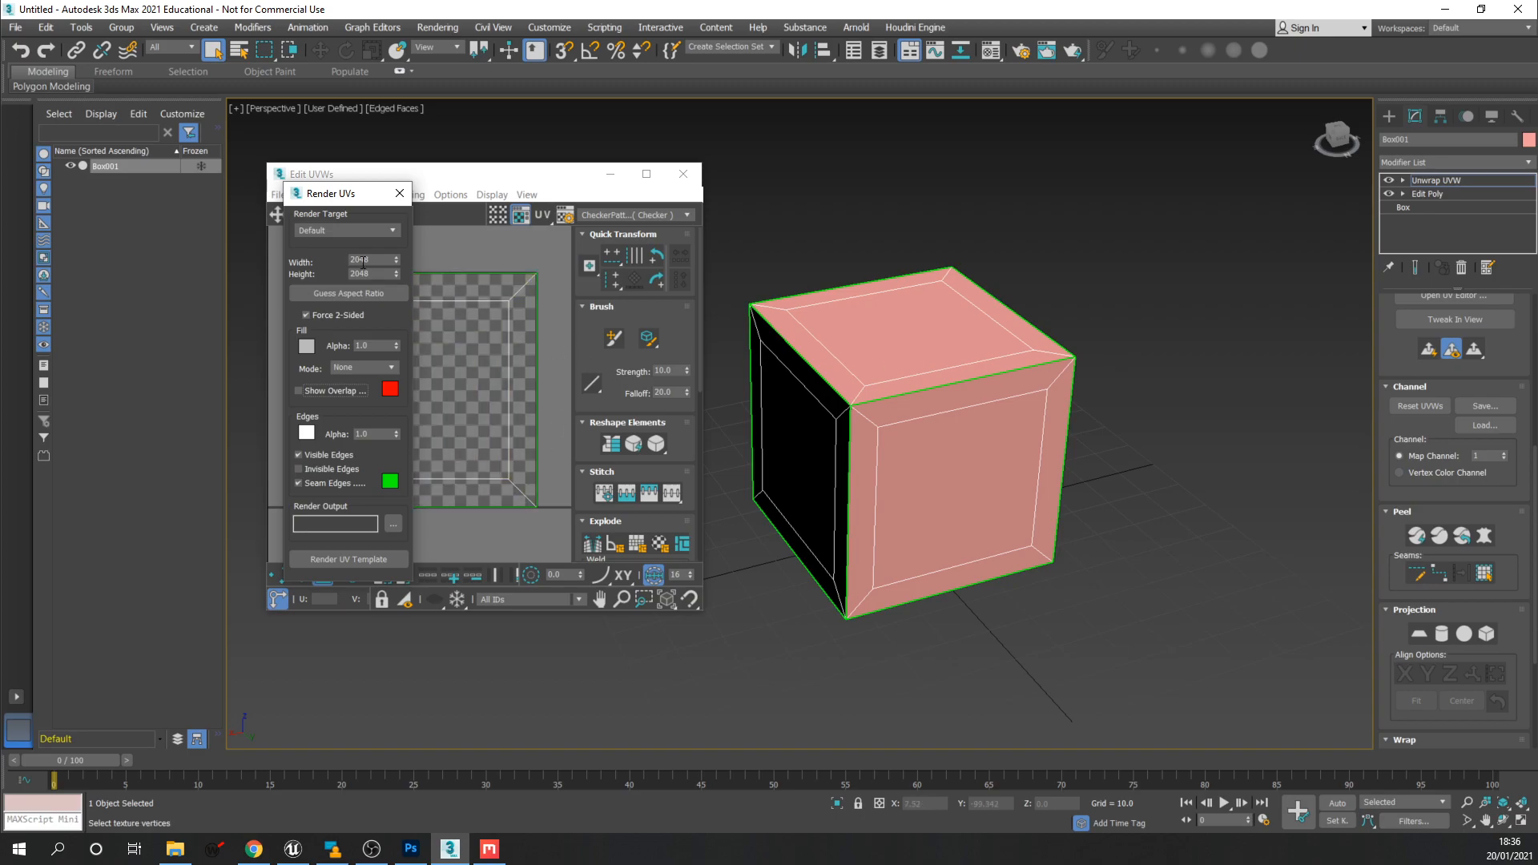
click(391, 367)
click(348, 557)
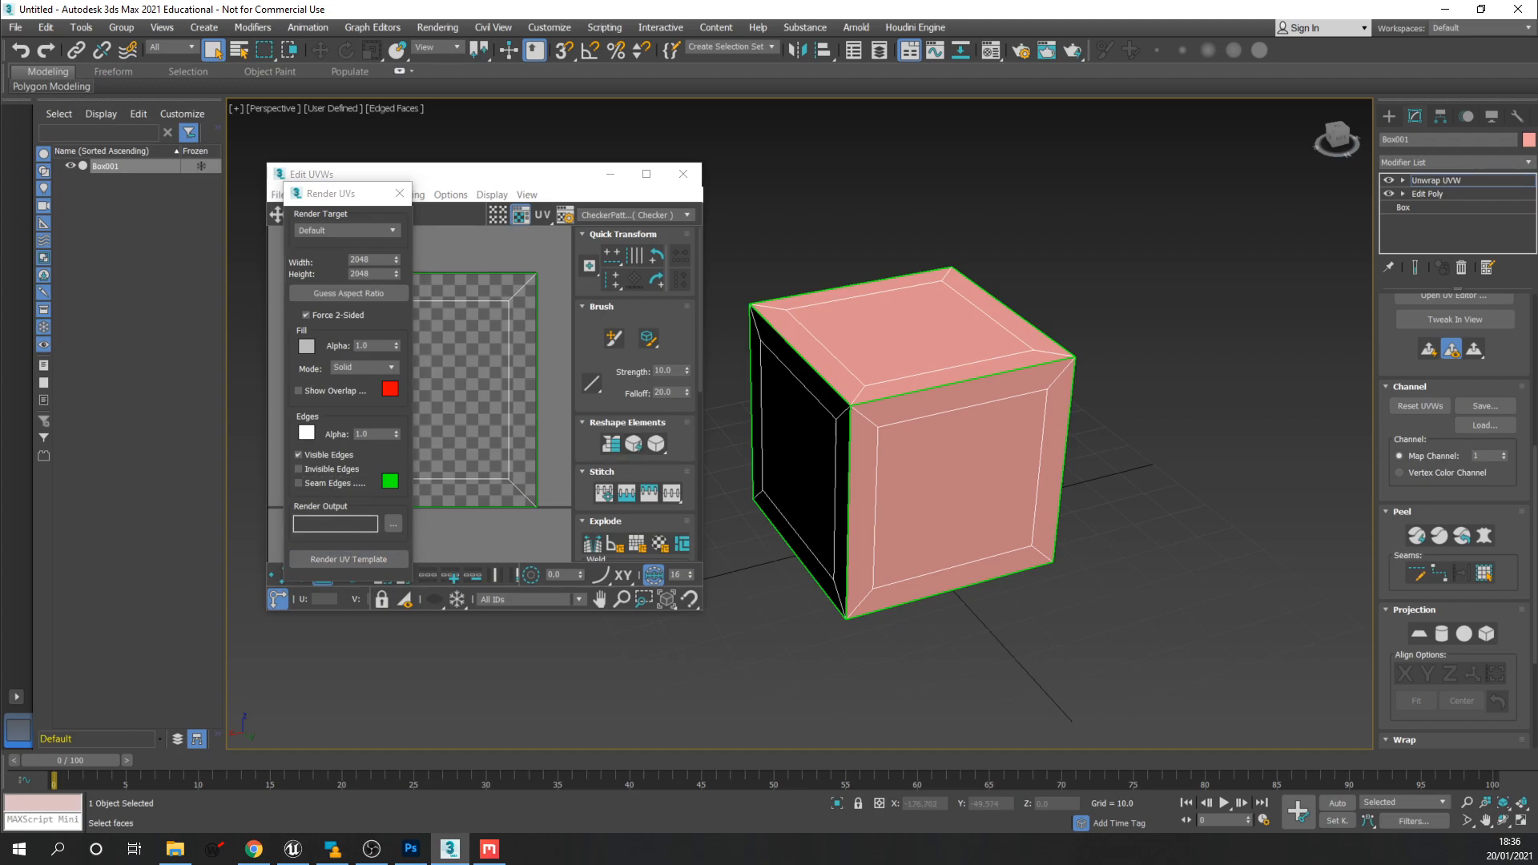
drag(1537, 68, 976, 37)
drag(1206, 38, 1053, 61)
scroll(1018, 216, down, 1)
scroll(953, 201, up, 1)
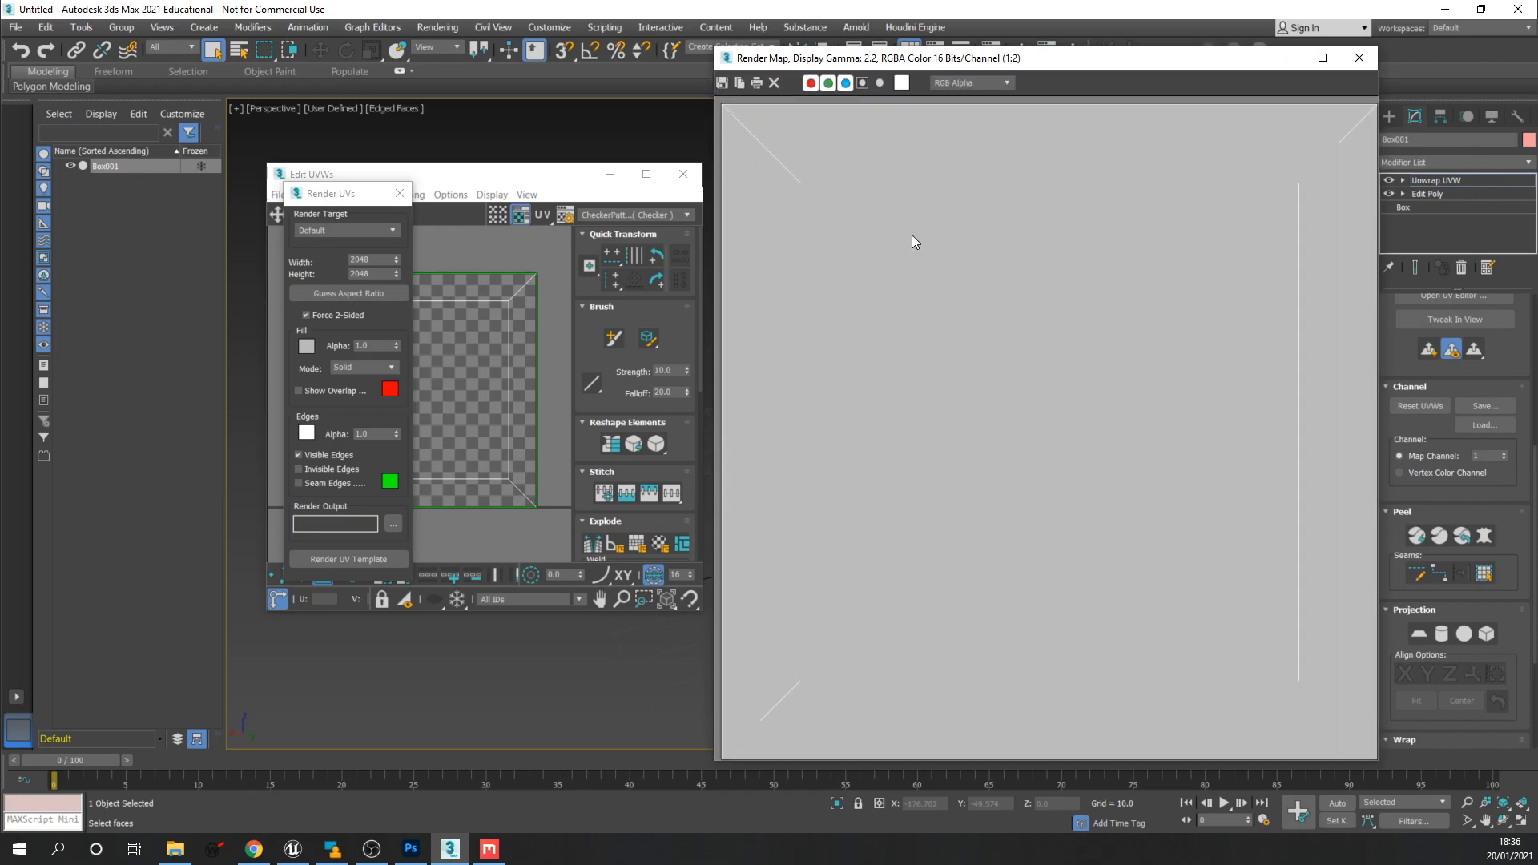
Save the rendered UV template to the Desktop as a PNG image named Crate_UVW.
click(722, 82)
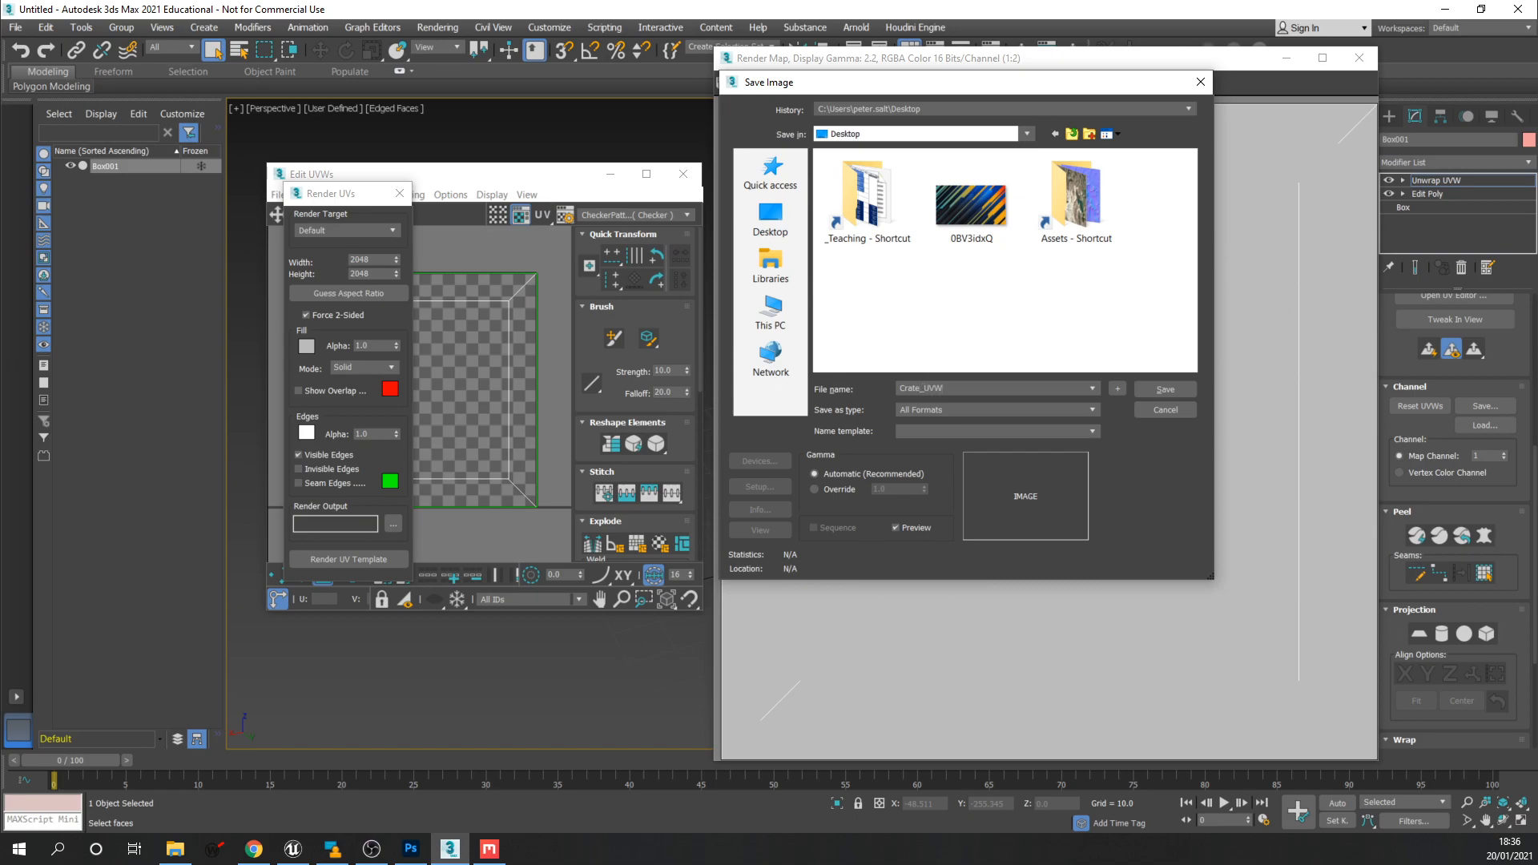
click(906, 411)
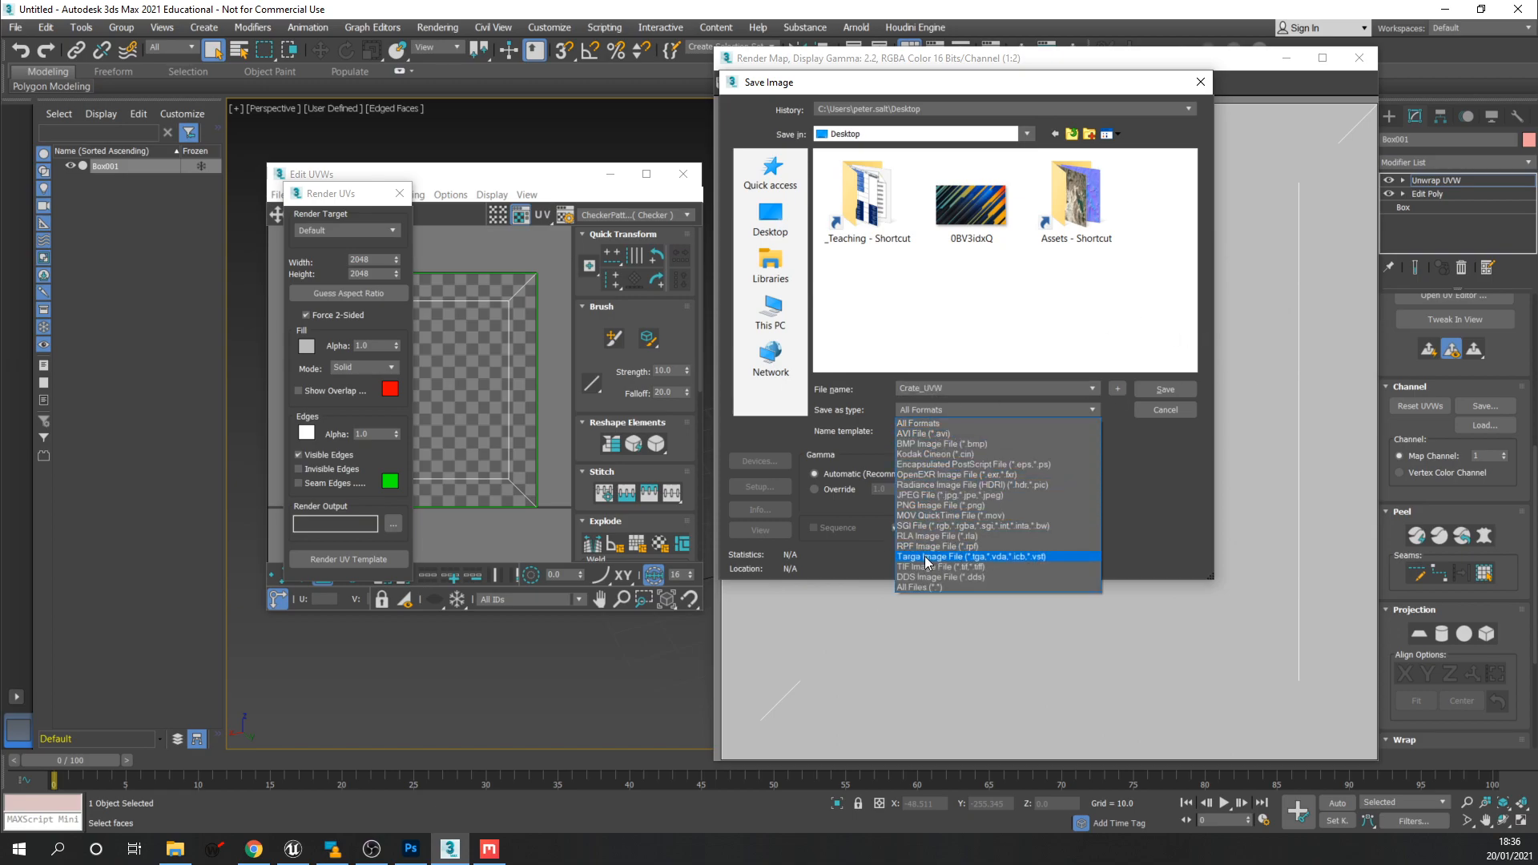
click(929, 506)
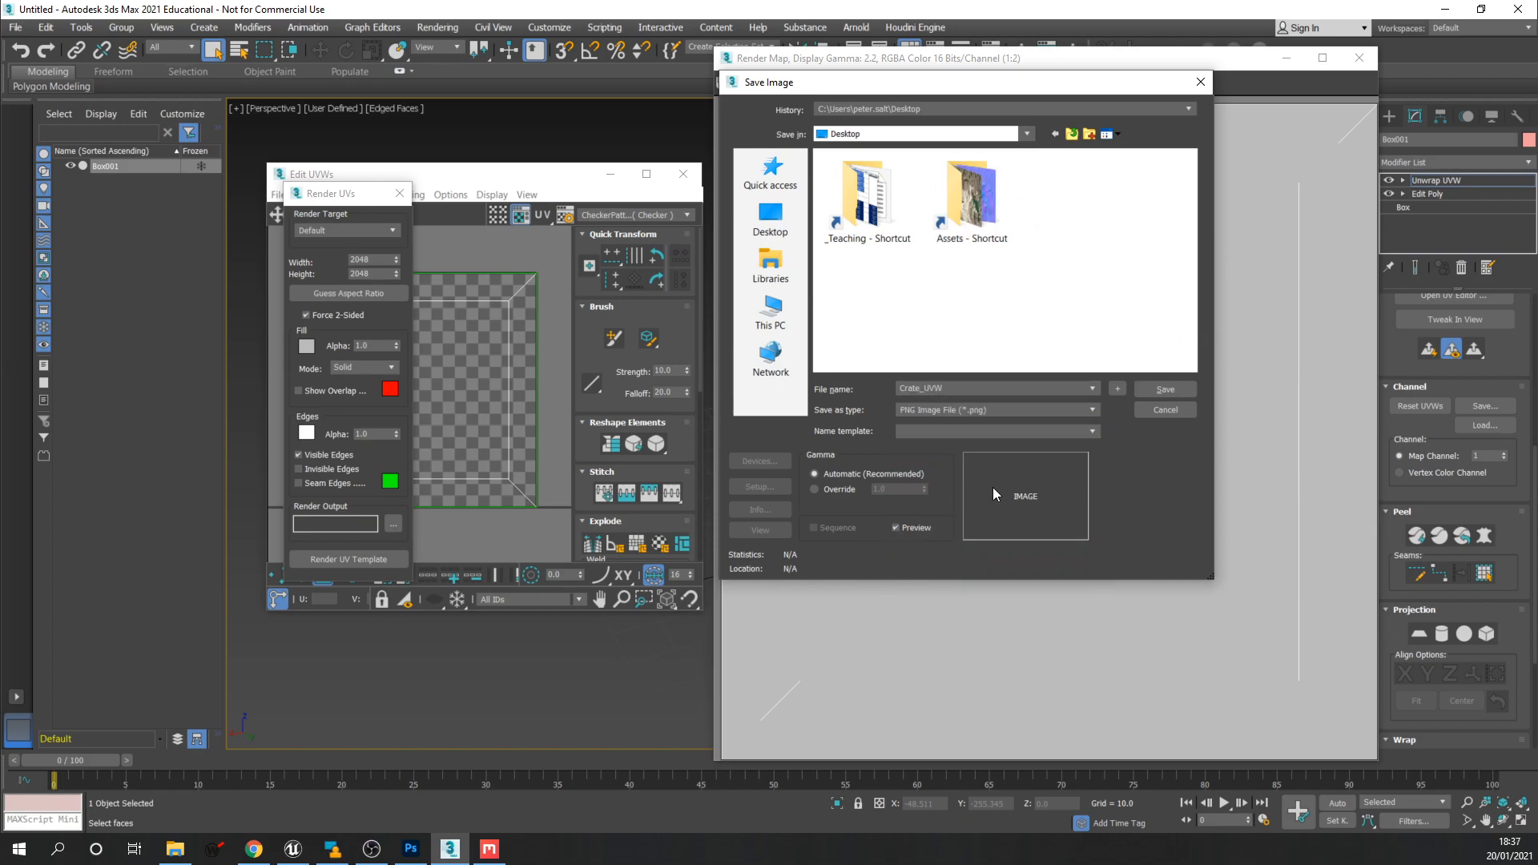
click(1165, 390)
click(836, 253)
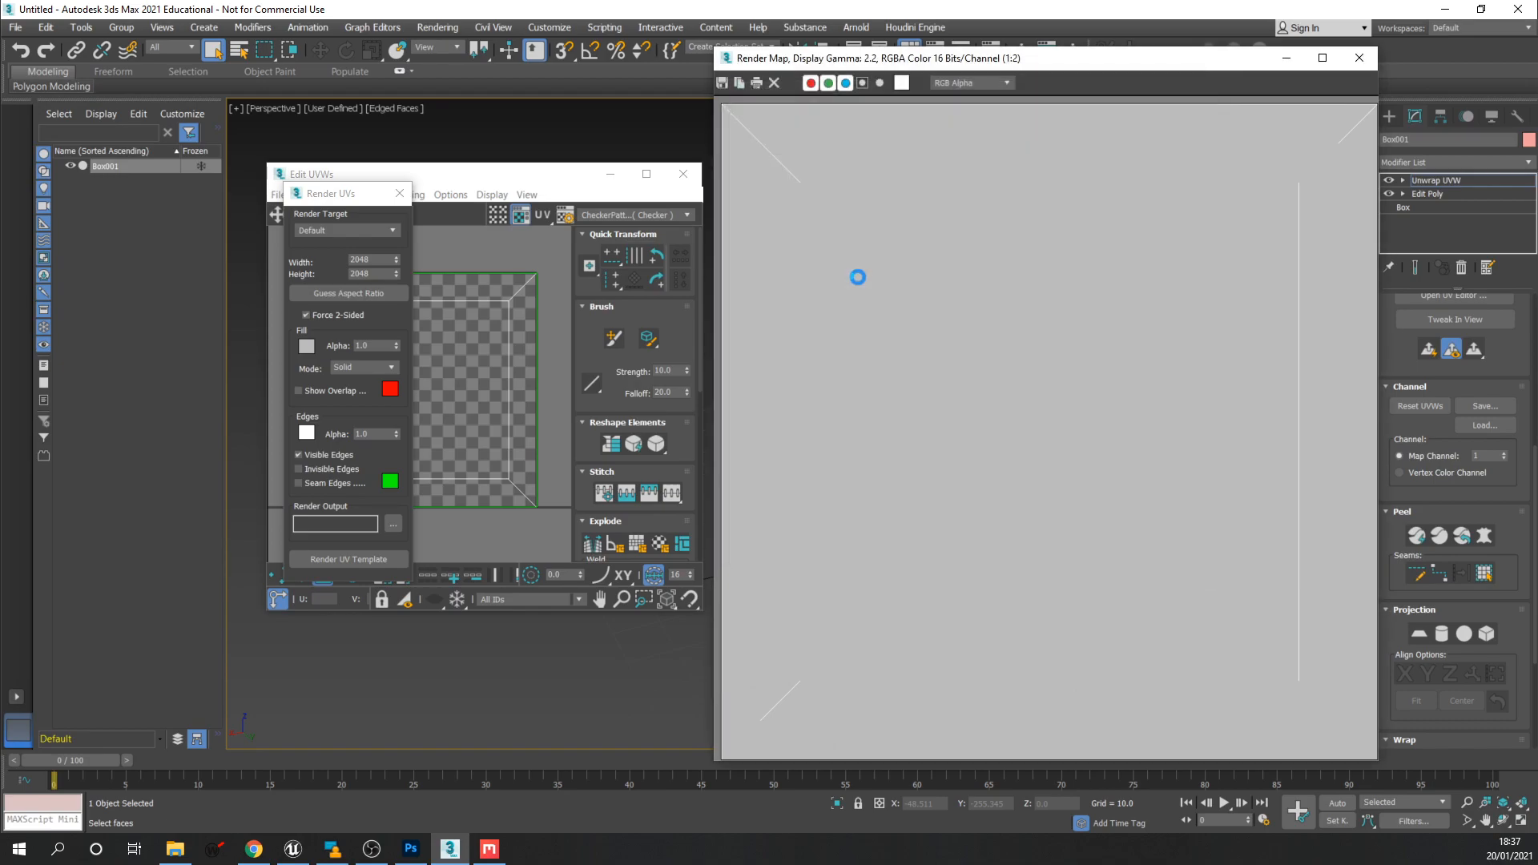
Close the rendered map, the UV render settings and the UV editor.
click(1359, 57)
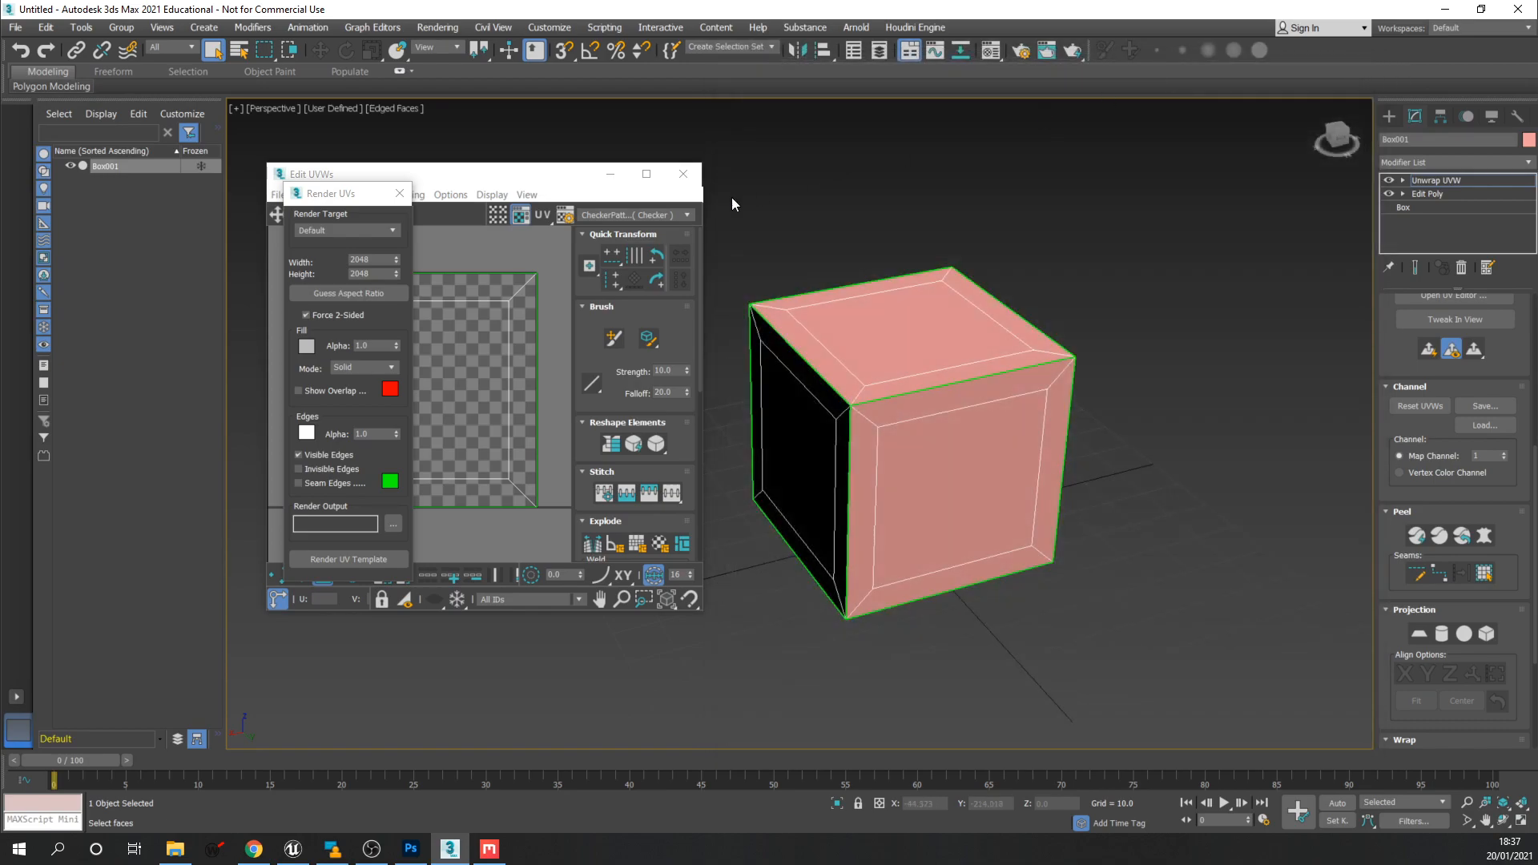
click(399, 193)
click(683, 174)
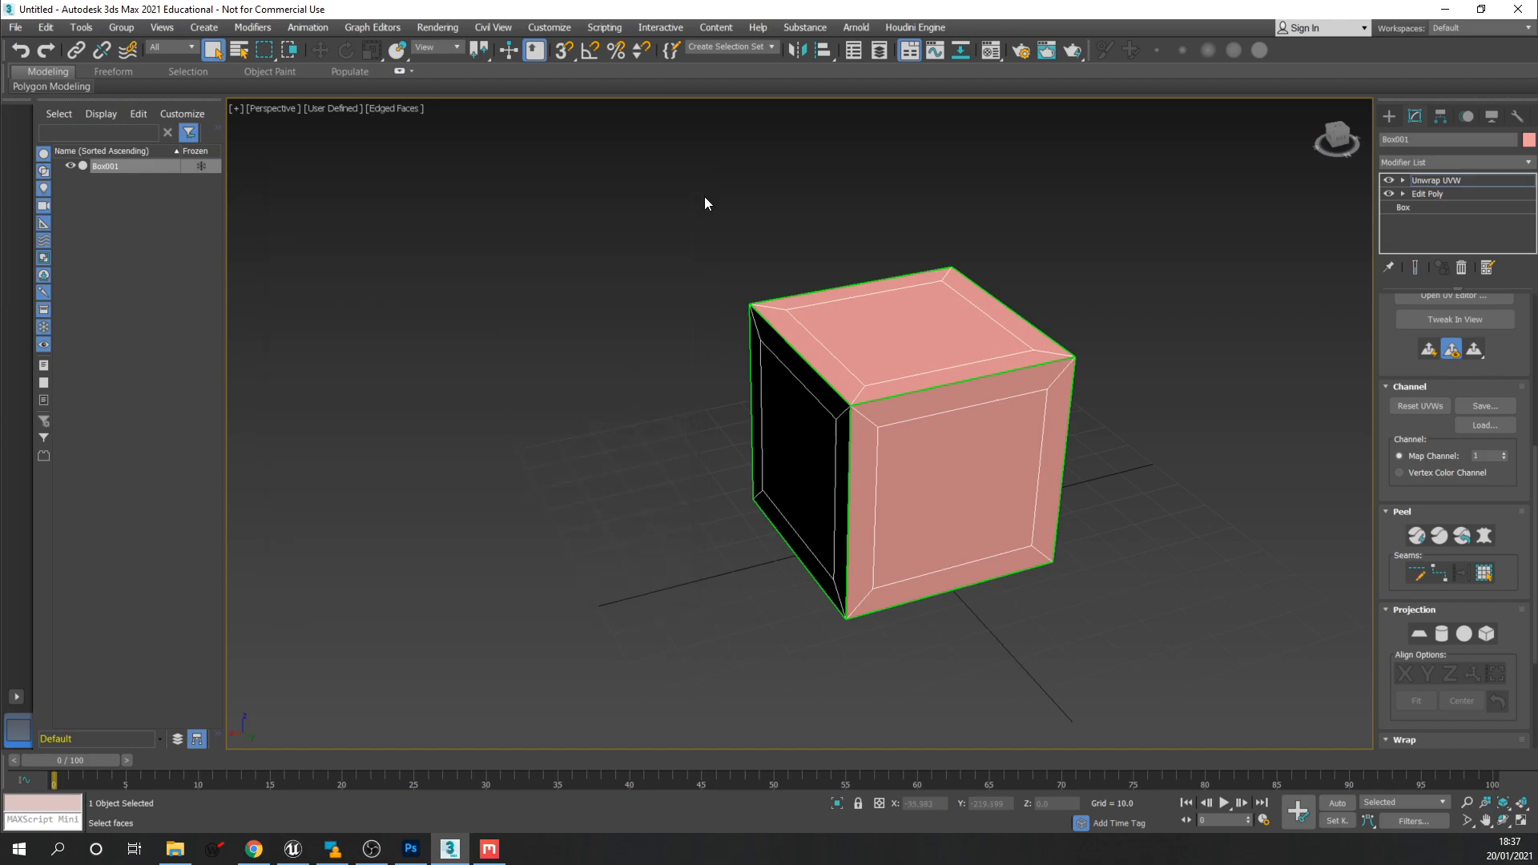
mouse_move(892, 371)
middle_down()
mouse_move(875, 377)
mouse_move(903, 357)
mouse_move(897, 373)
mouse_move(862, 364)
mouse_move(916, 354)
mouse_move(863, 358)
mouse_move(865, 377)
mouse_move(879, 374)
middle_up()
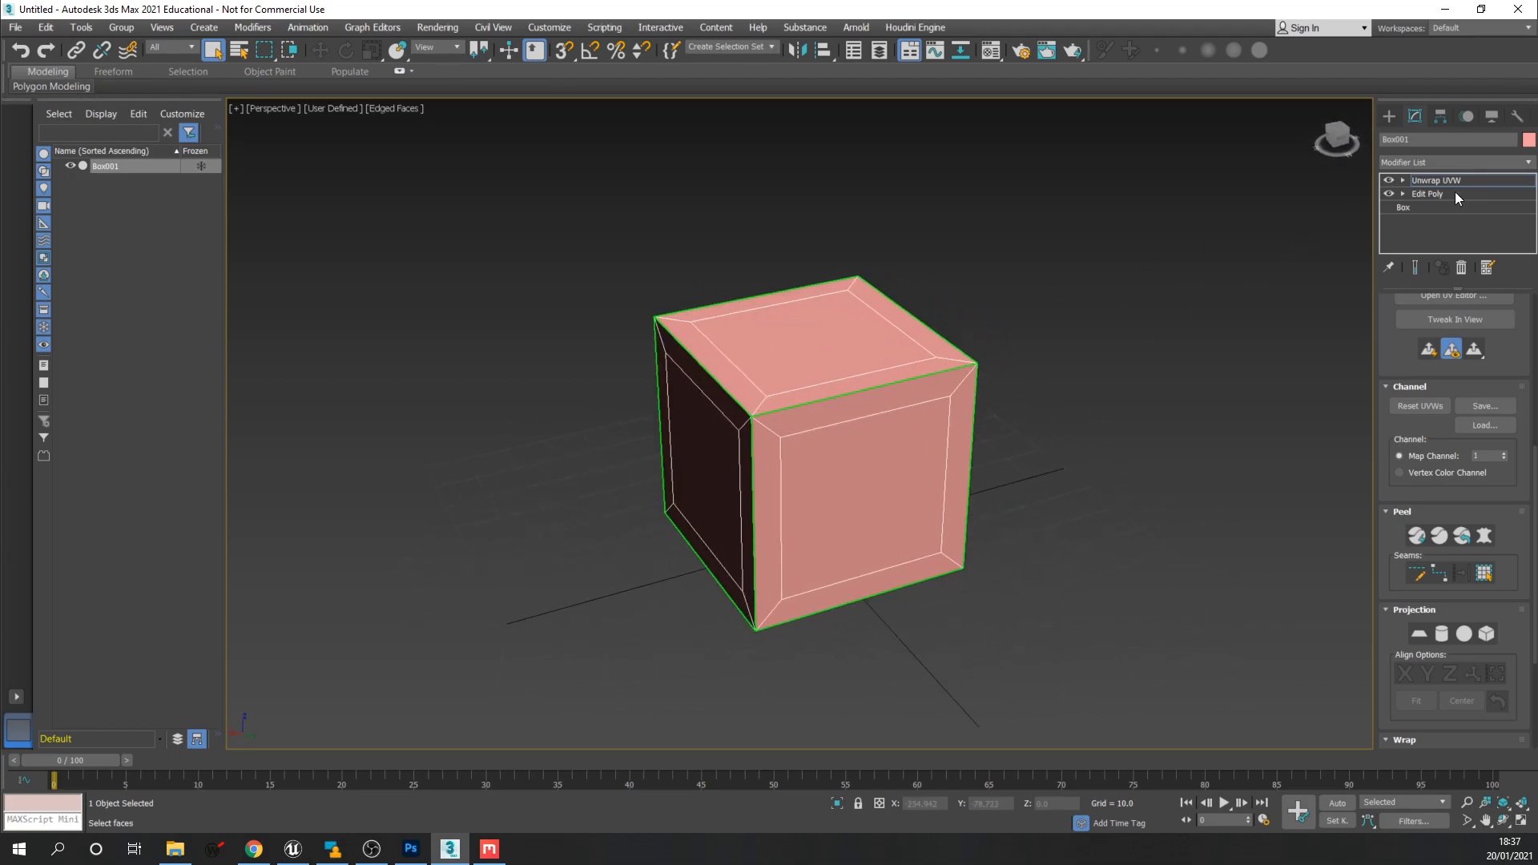
Collapse the box's entire modifier stack into an editable poly.
right_click(1432, 182)
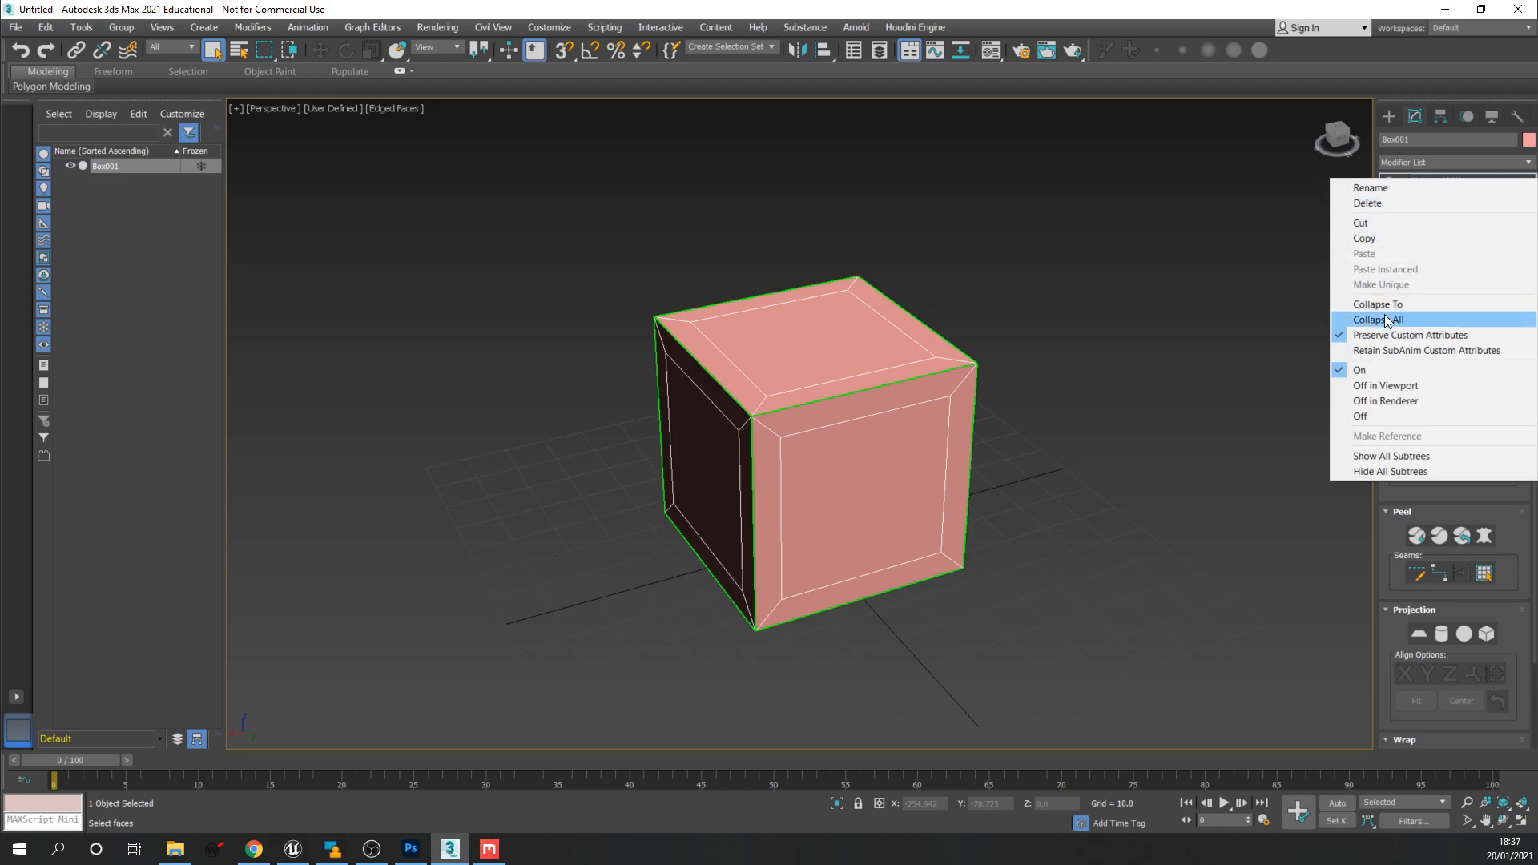
click(1269, 285)
right_click(1431, 184)
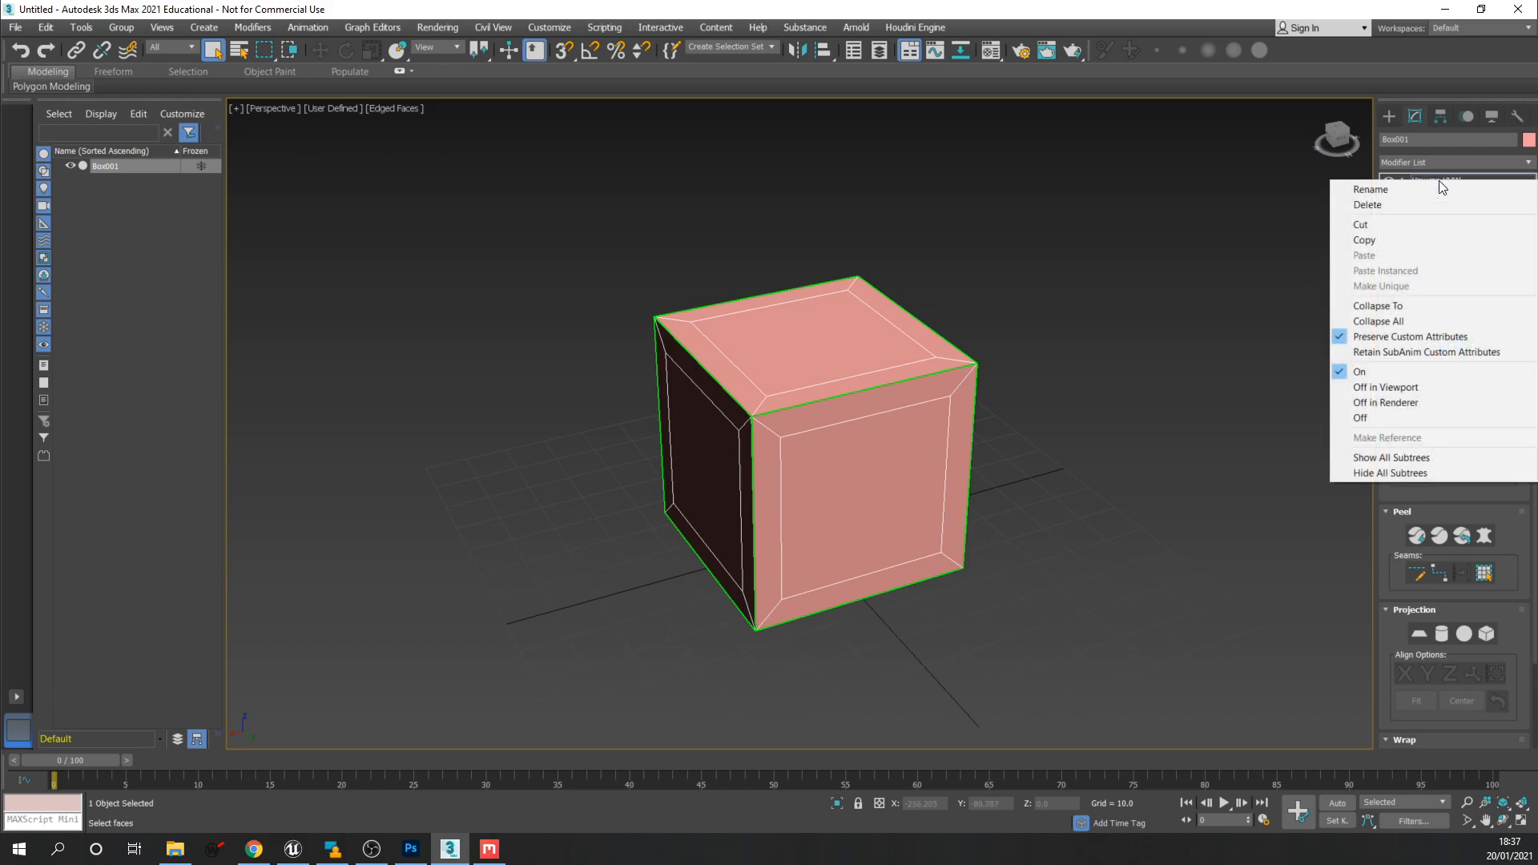
click(1398, 322)
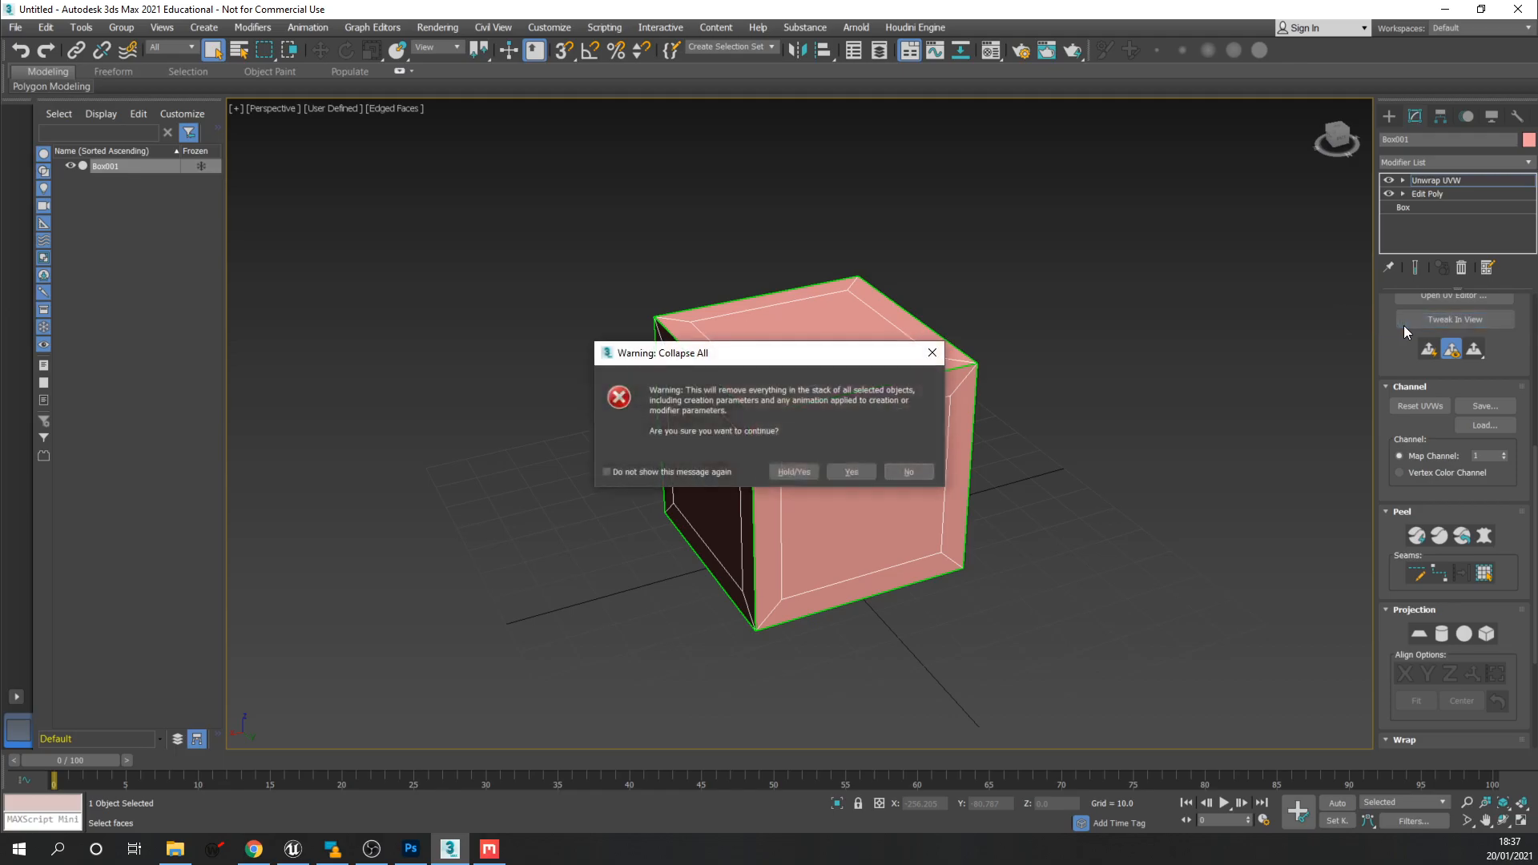
click(852, 472)
mouse_move(1011, 459)
middle_down()
mouse_move(1016, 425)
mouse_move(970, 442)
mouse_move(1009, 432)
mouse_move(1009, 446)
middle_up()
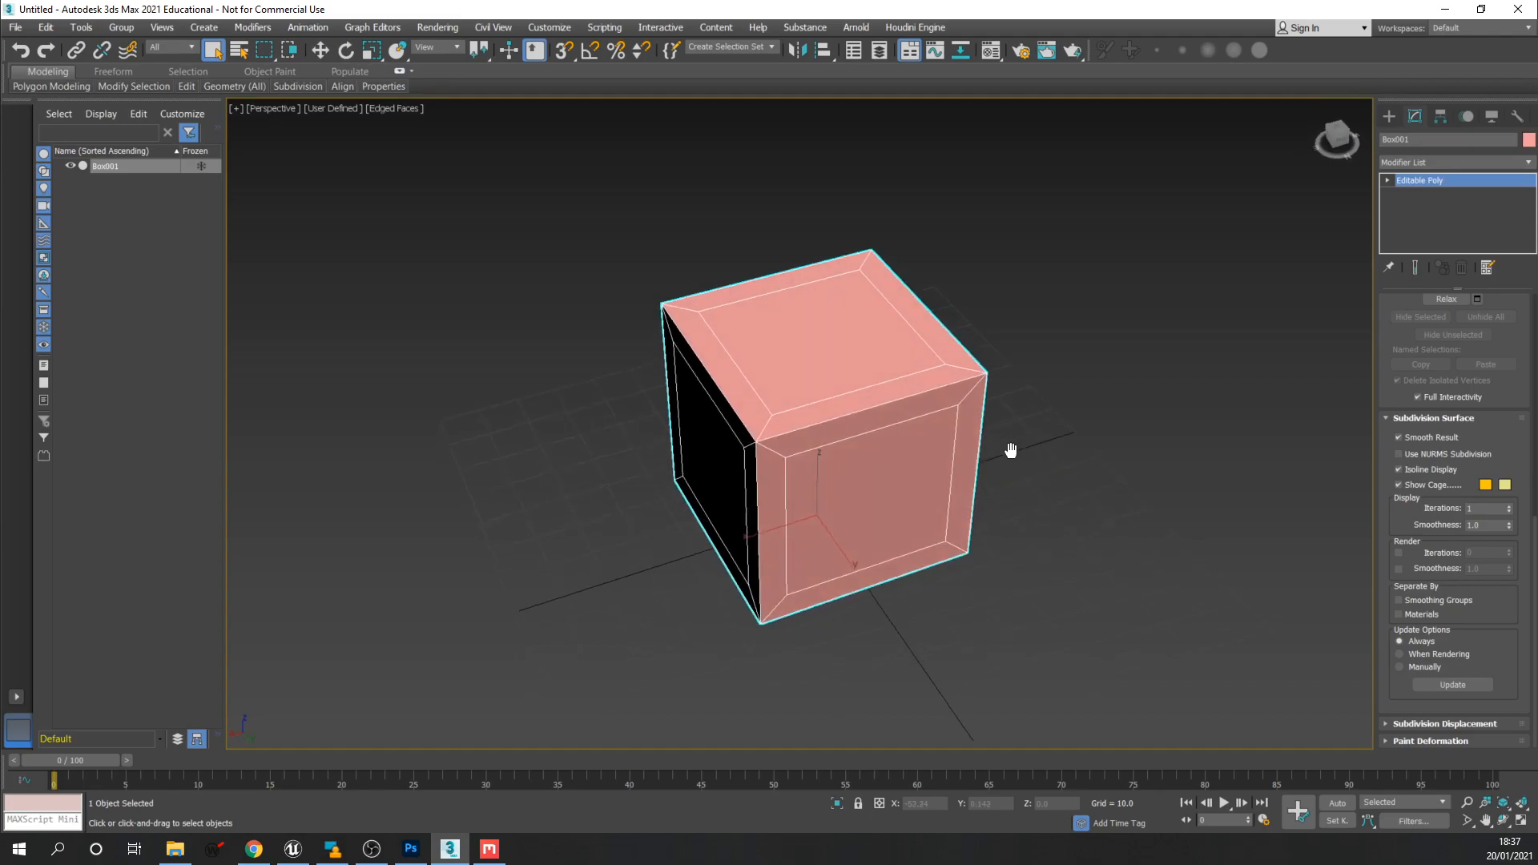
Export the scene to the Desktop as an FBX file named Cr and accept the export options.
click(15, 27)
mouse_move(113, 245)
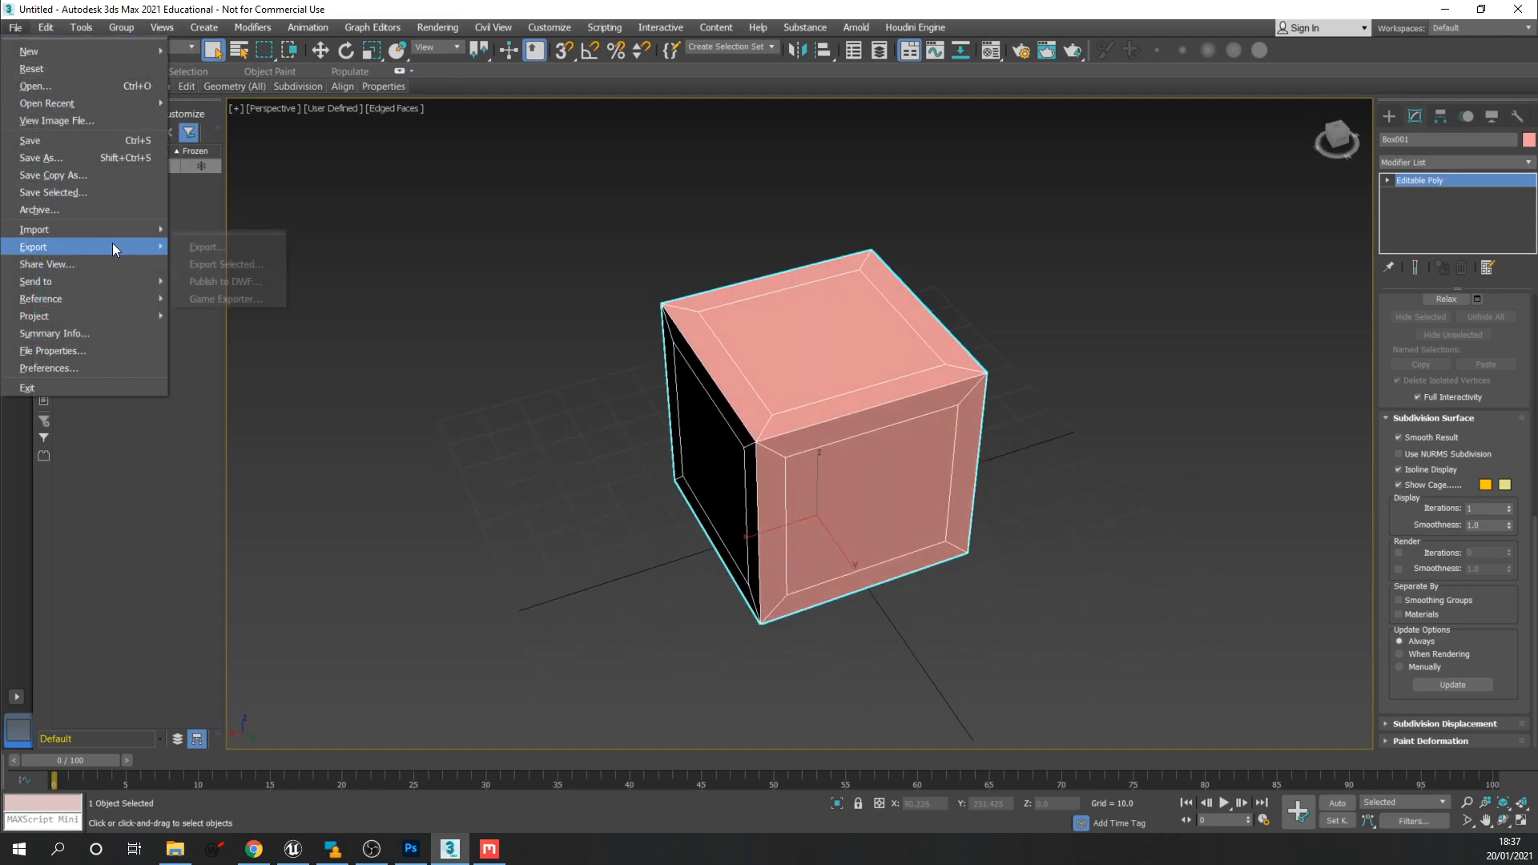
click(213, 250)
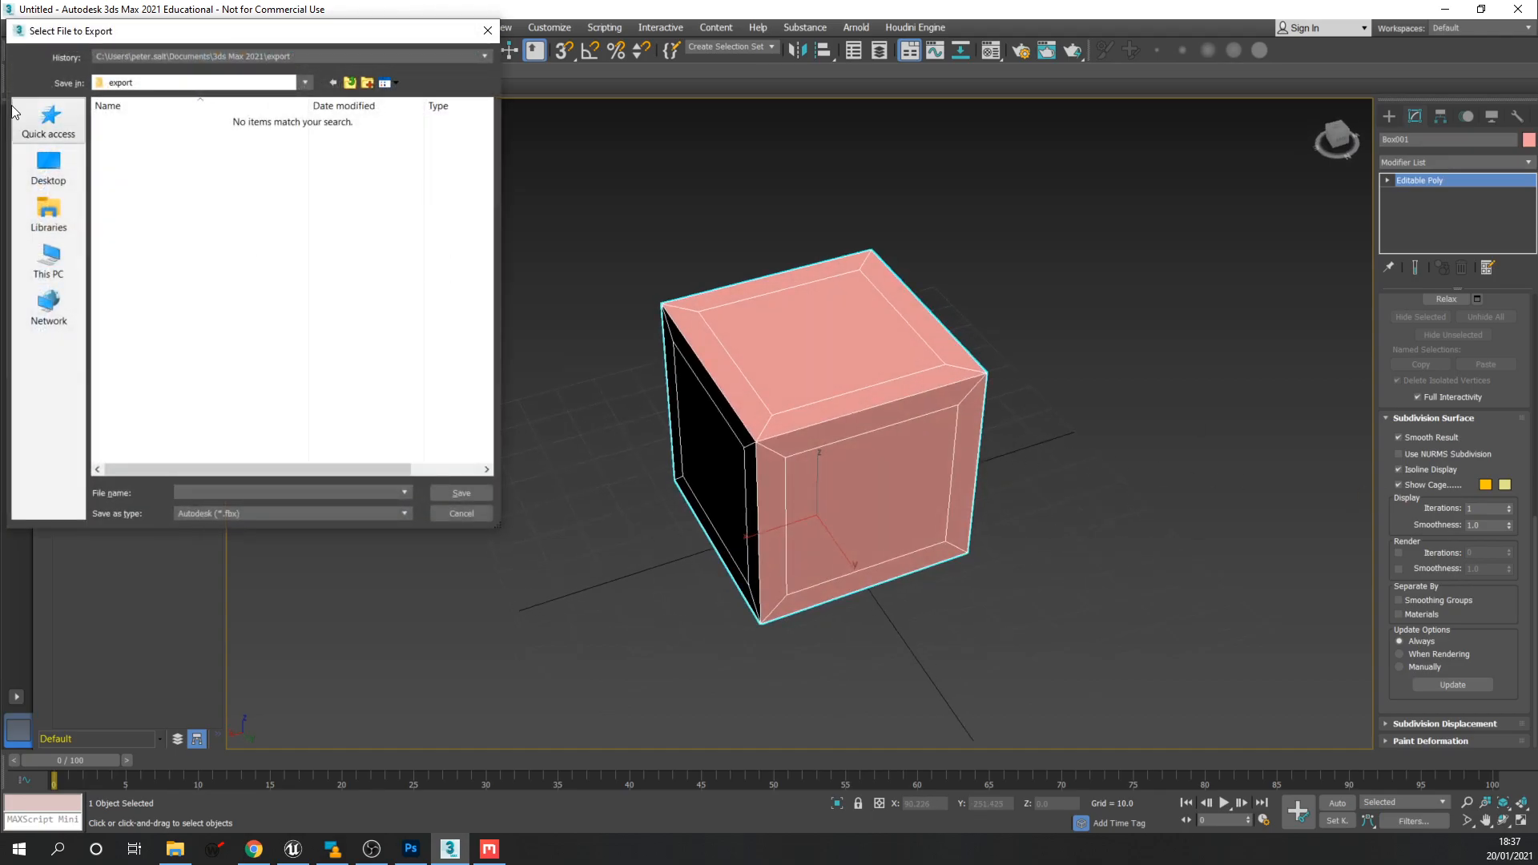
click(49, 170)
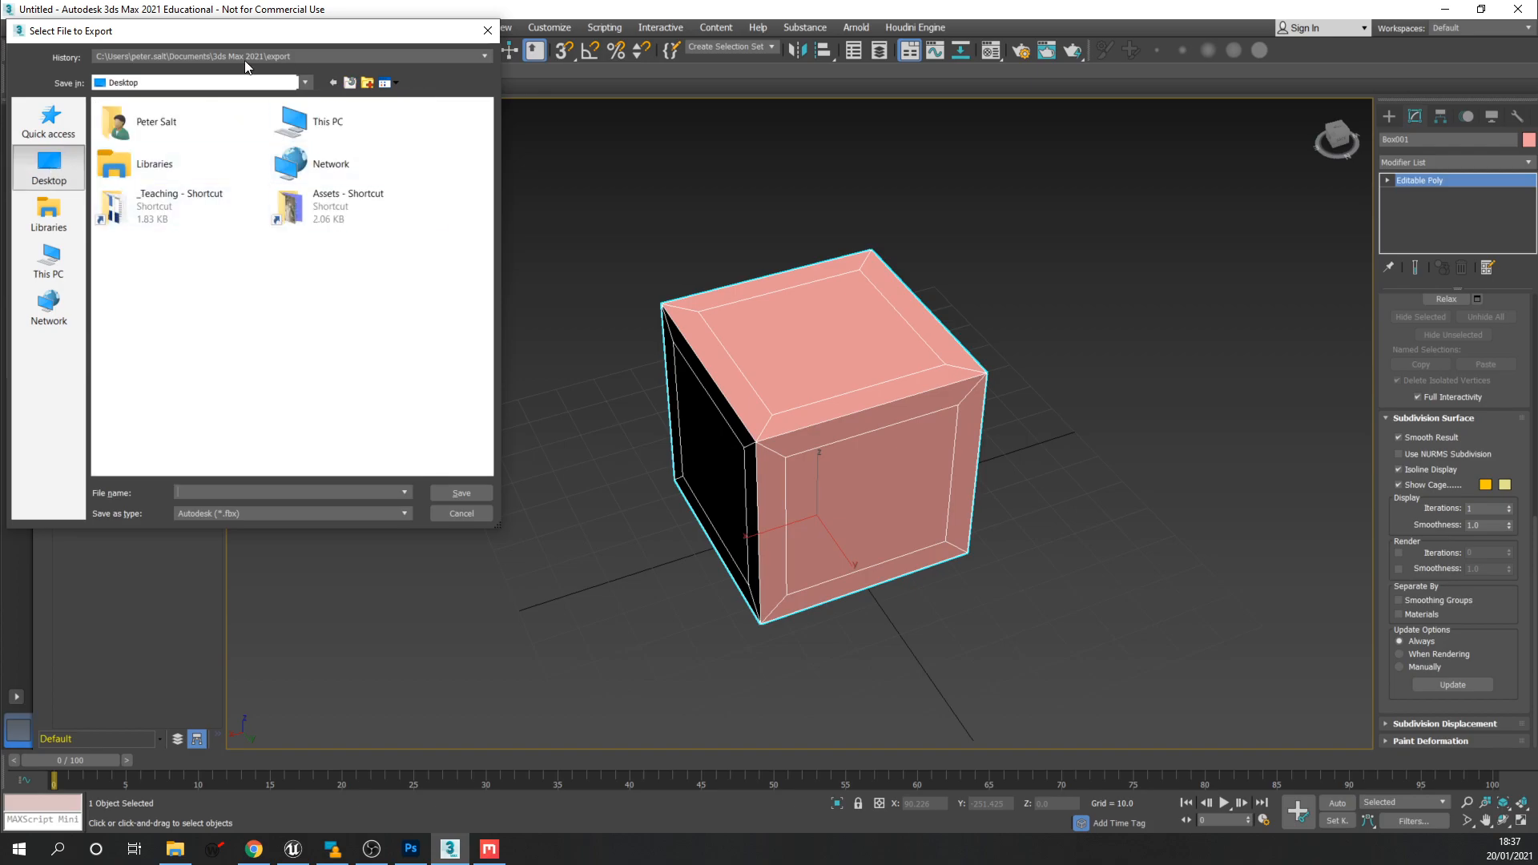
click(217, 490)
text(Cr)
key(Return)
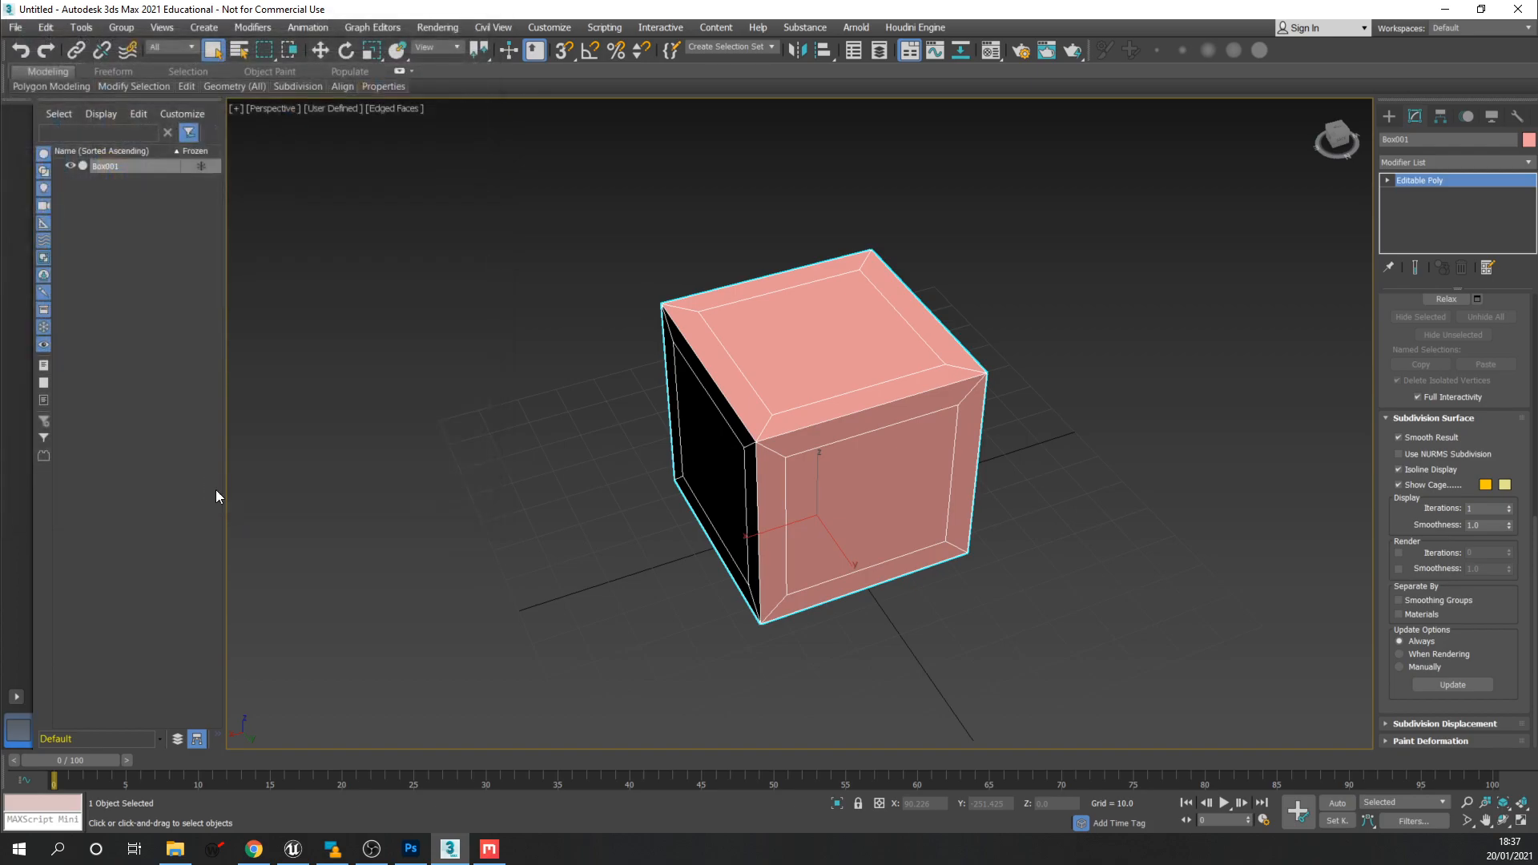
click(772, 555)
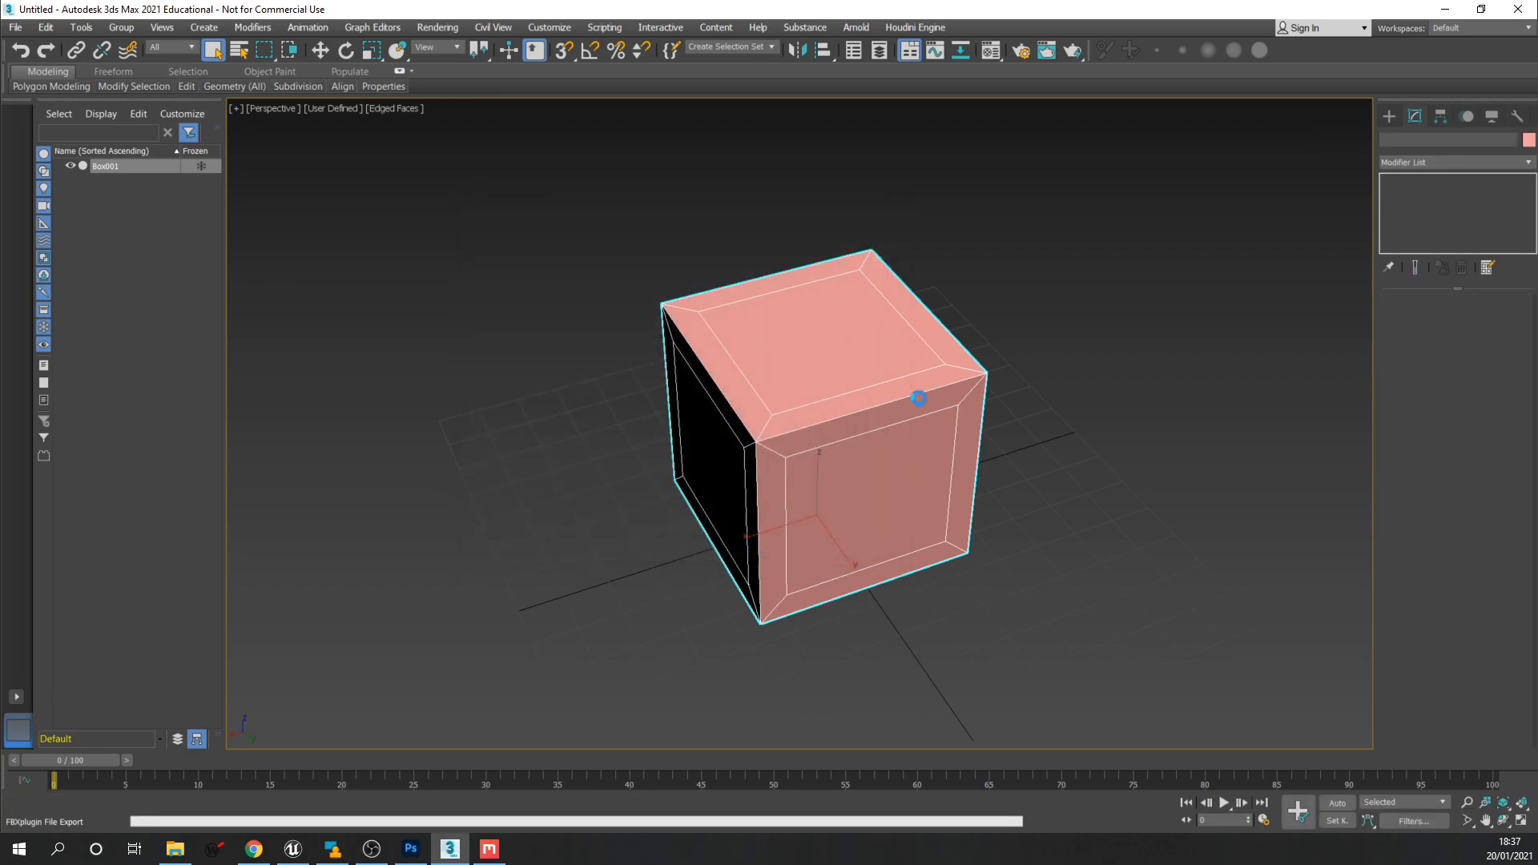
Examine the collapsed crate and its inset borders up close and from several angles.
scroll(879, 415, up, 2)
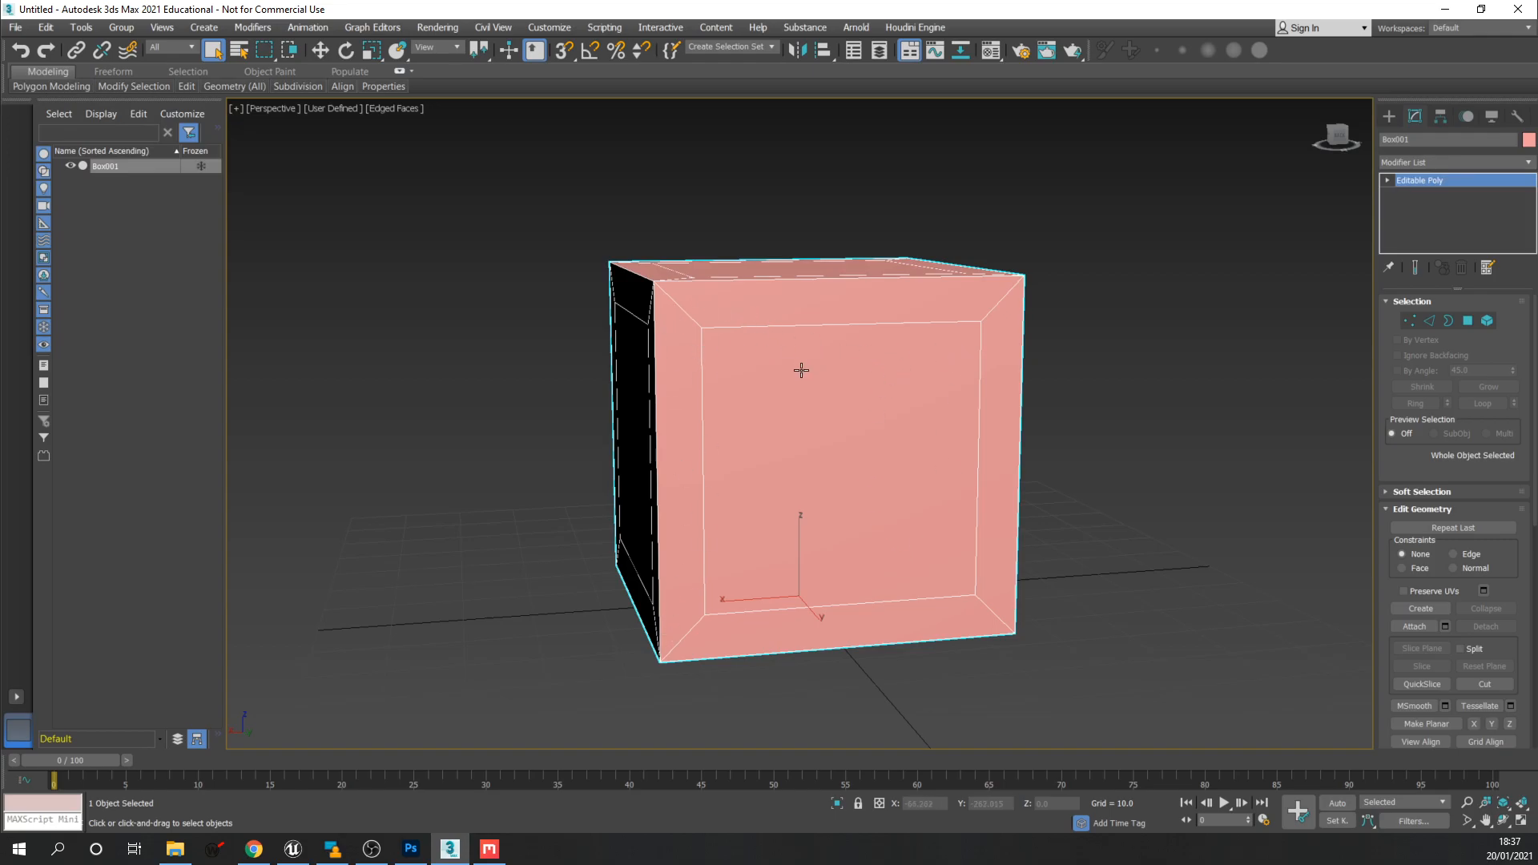
mouse_move(810, 391)
alt+middle_down()
mouse_move(827, 413)
mouse_move(793, 373)
alt+middle_up()
scroll(811, 414, down, 3)
alt+middle_drag(793, 373, 829, 405)
scroll(806, 395, up, 3)
scroll(818, 409, down, 3)
scroll(812, 391, up, 3)
scroll(812, 391, down, 3)
middle_drag(829, 404, 861, 419)
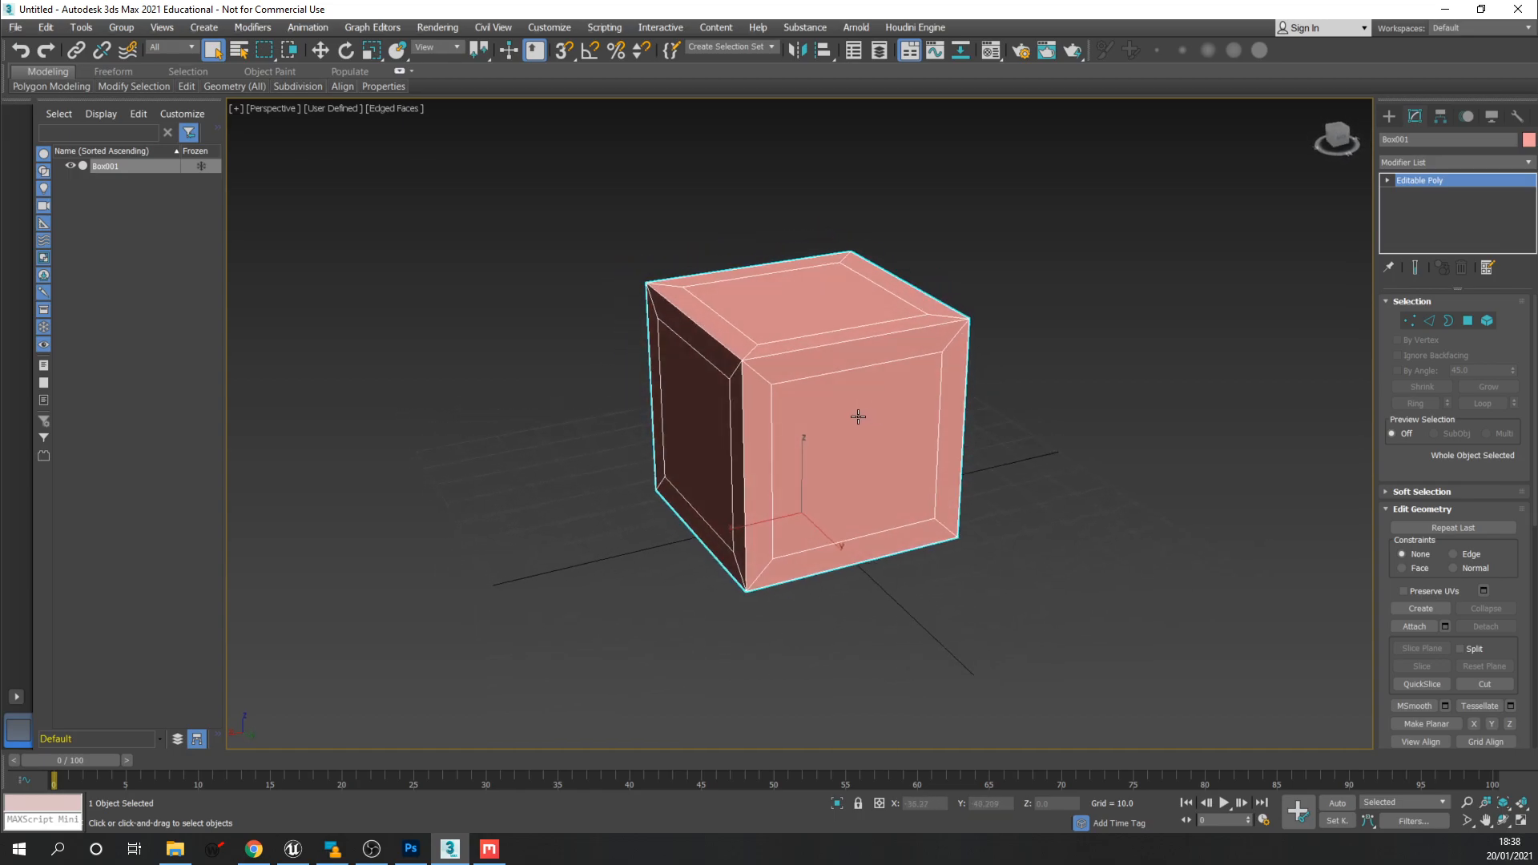
Close 3ds Max without saving the scene changes.
alt+middle_drag(969, 356, 965, 359)
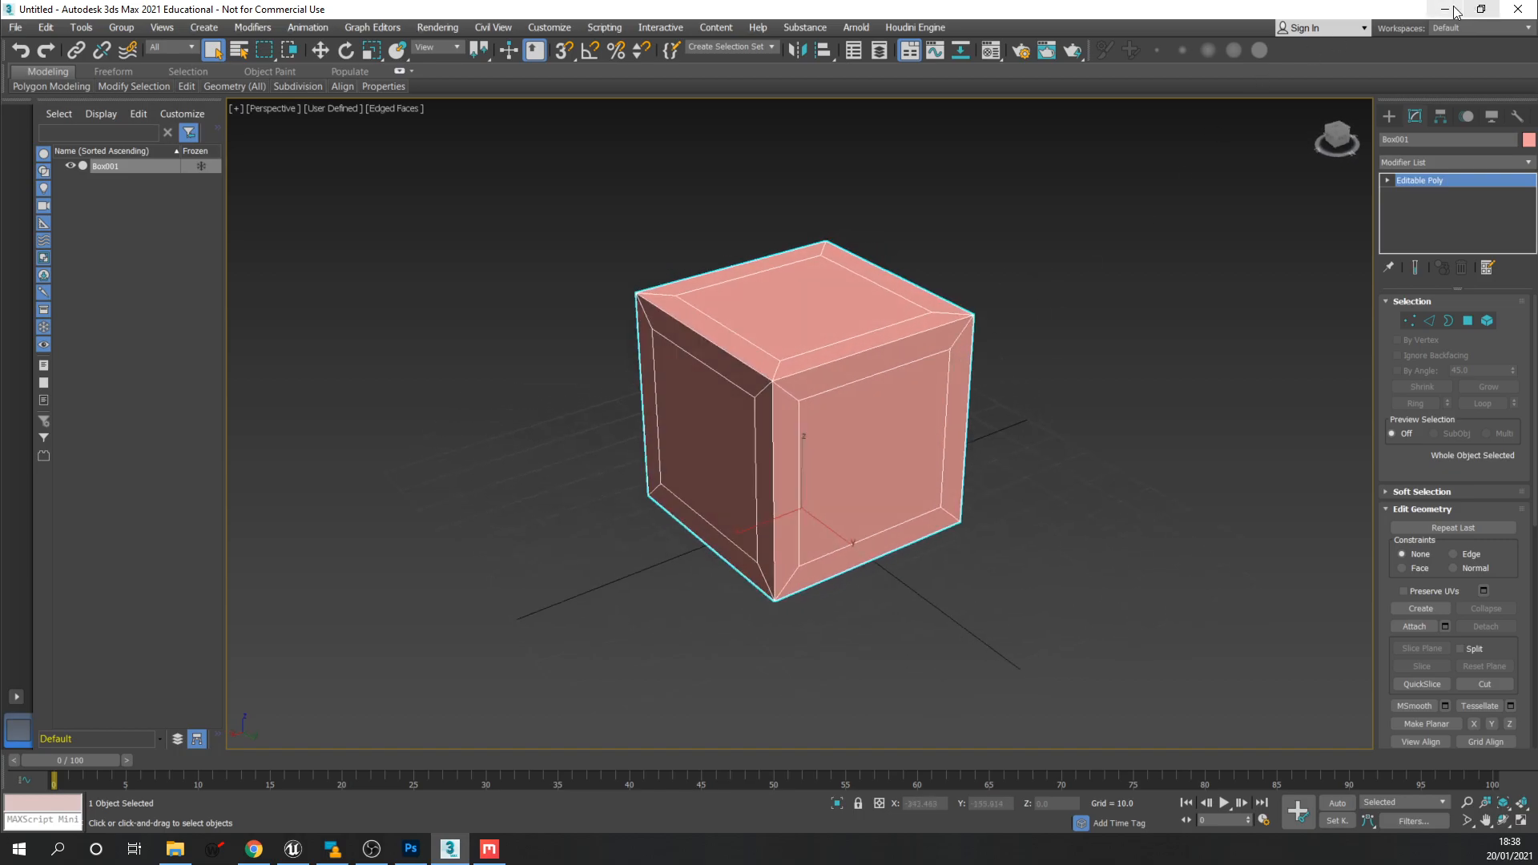
click(1519, 9)
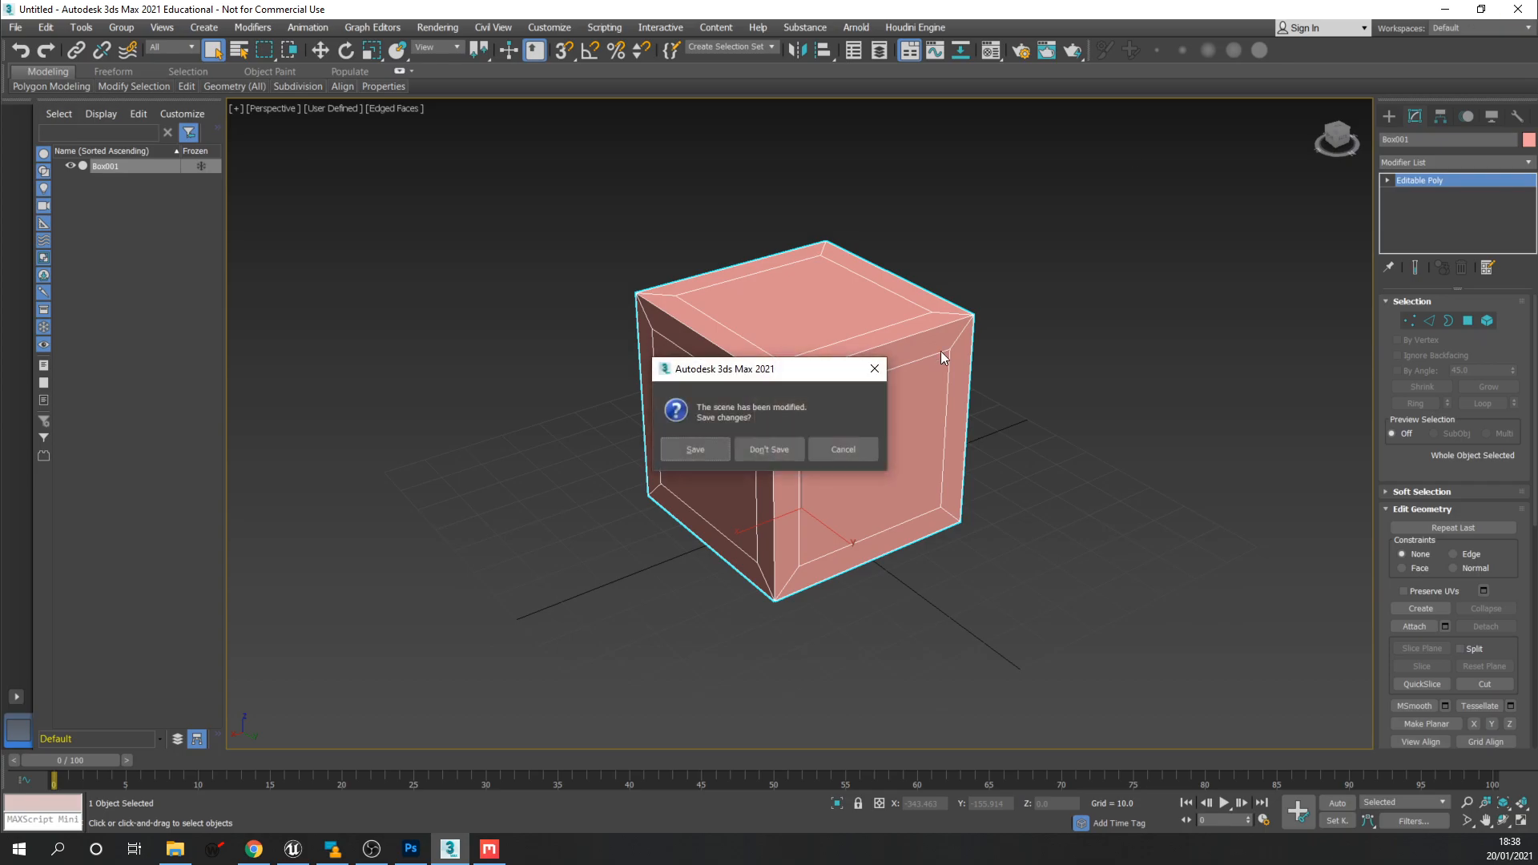
click(769, 443)
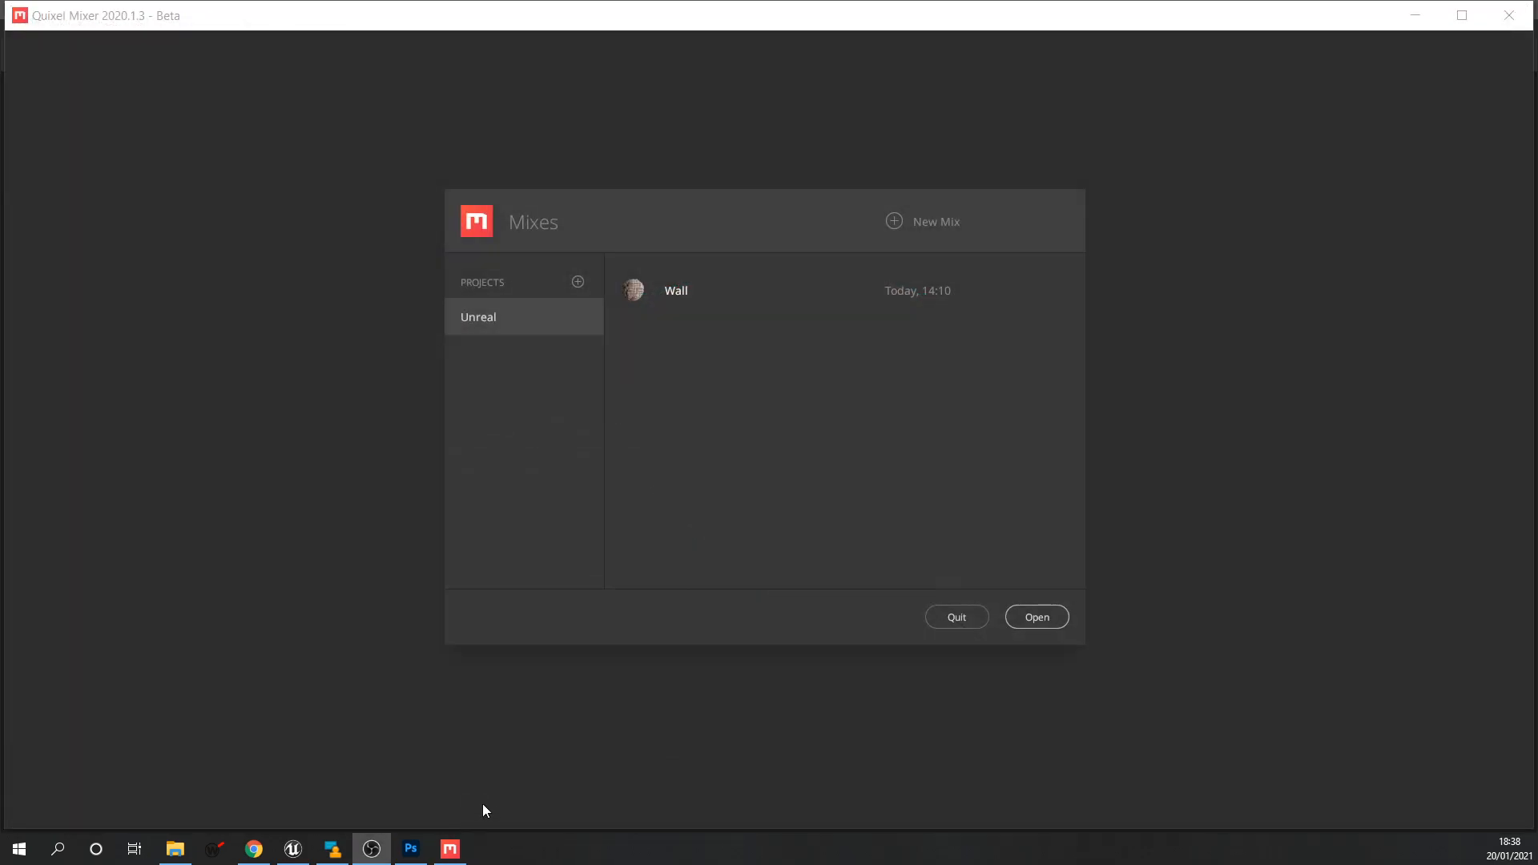
Switch to Photoshop, open the Crate_UVW.png template from the Desktop, and collapse the floating 3D panel.
click(411, 848)
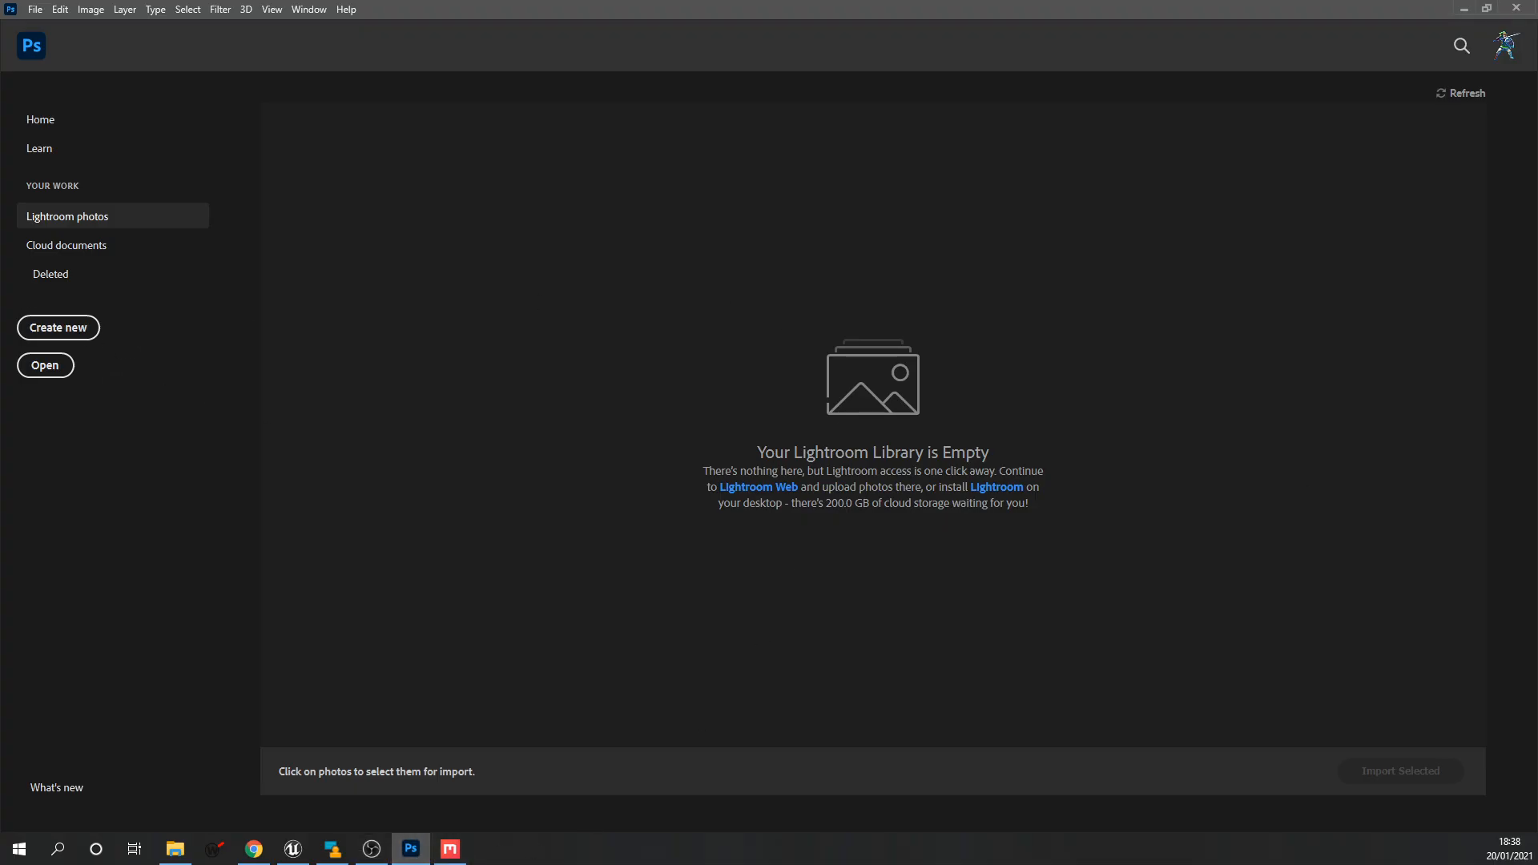
click(46, 365)
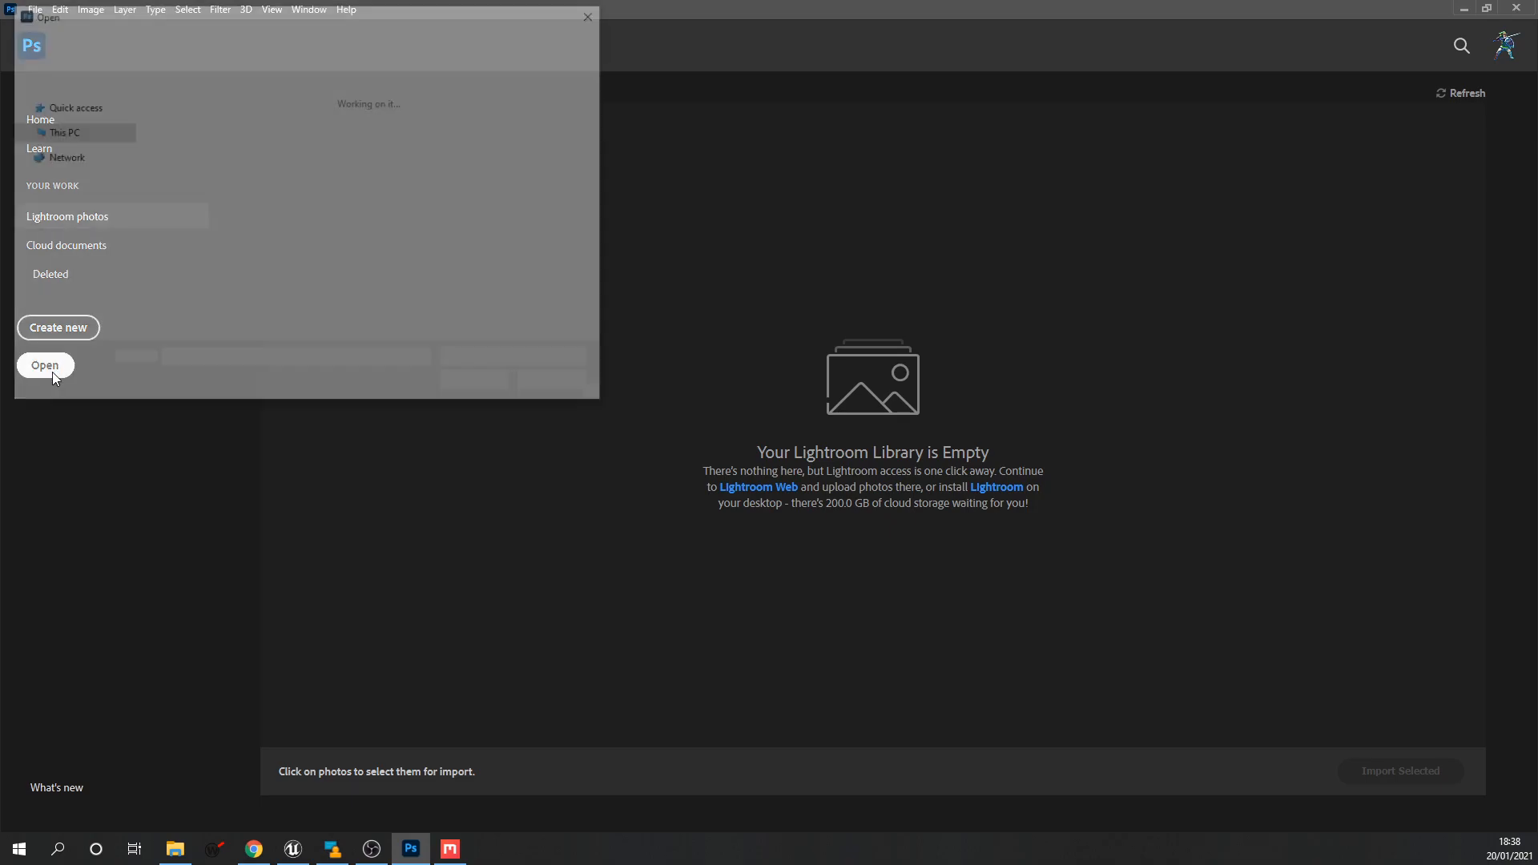
click(268, 248)
click(479, 384)
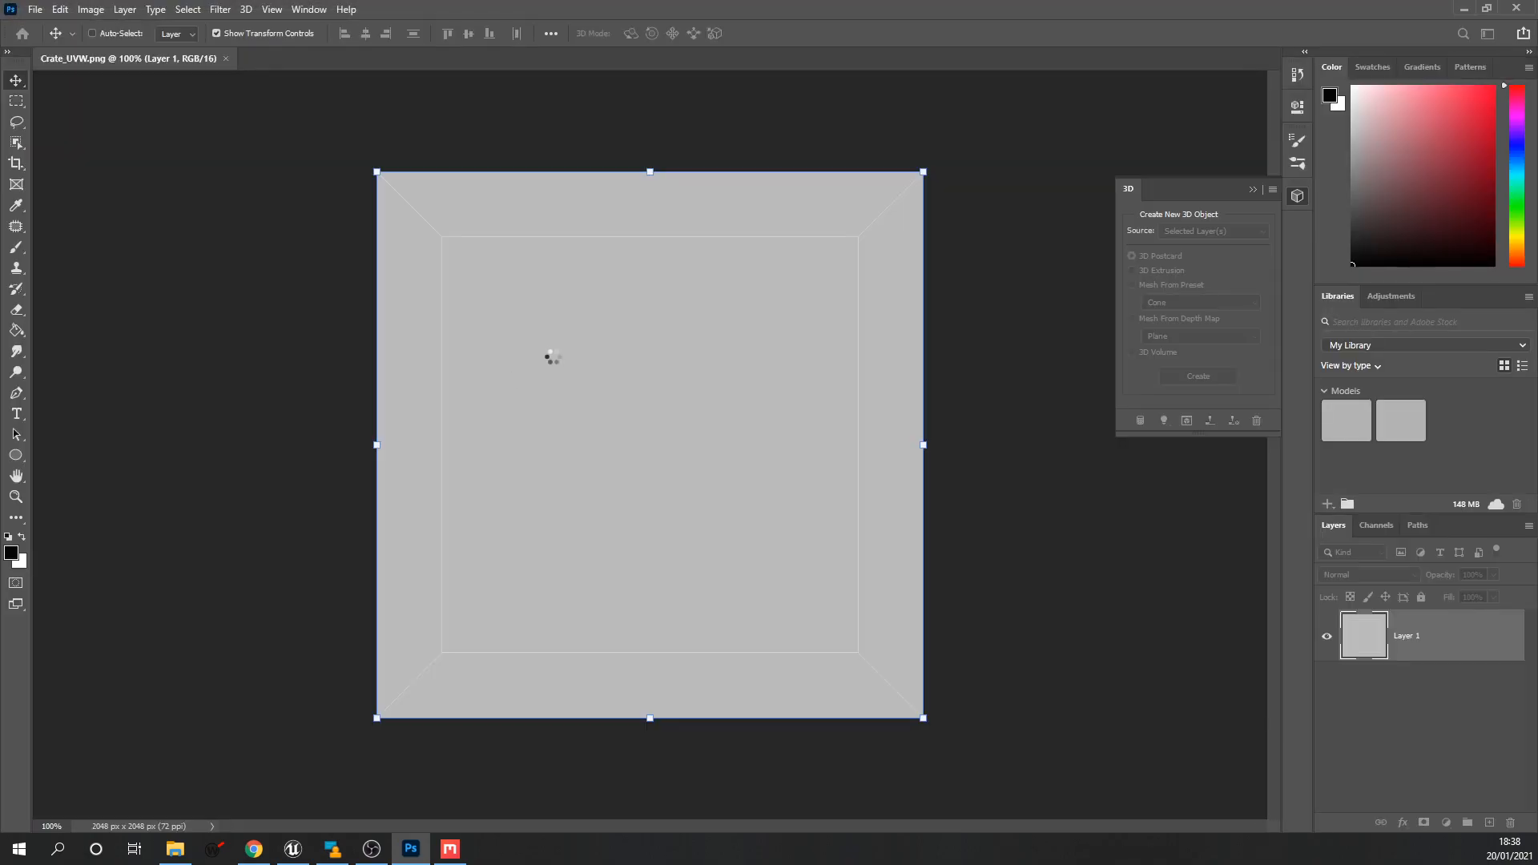
click(1253, 190)
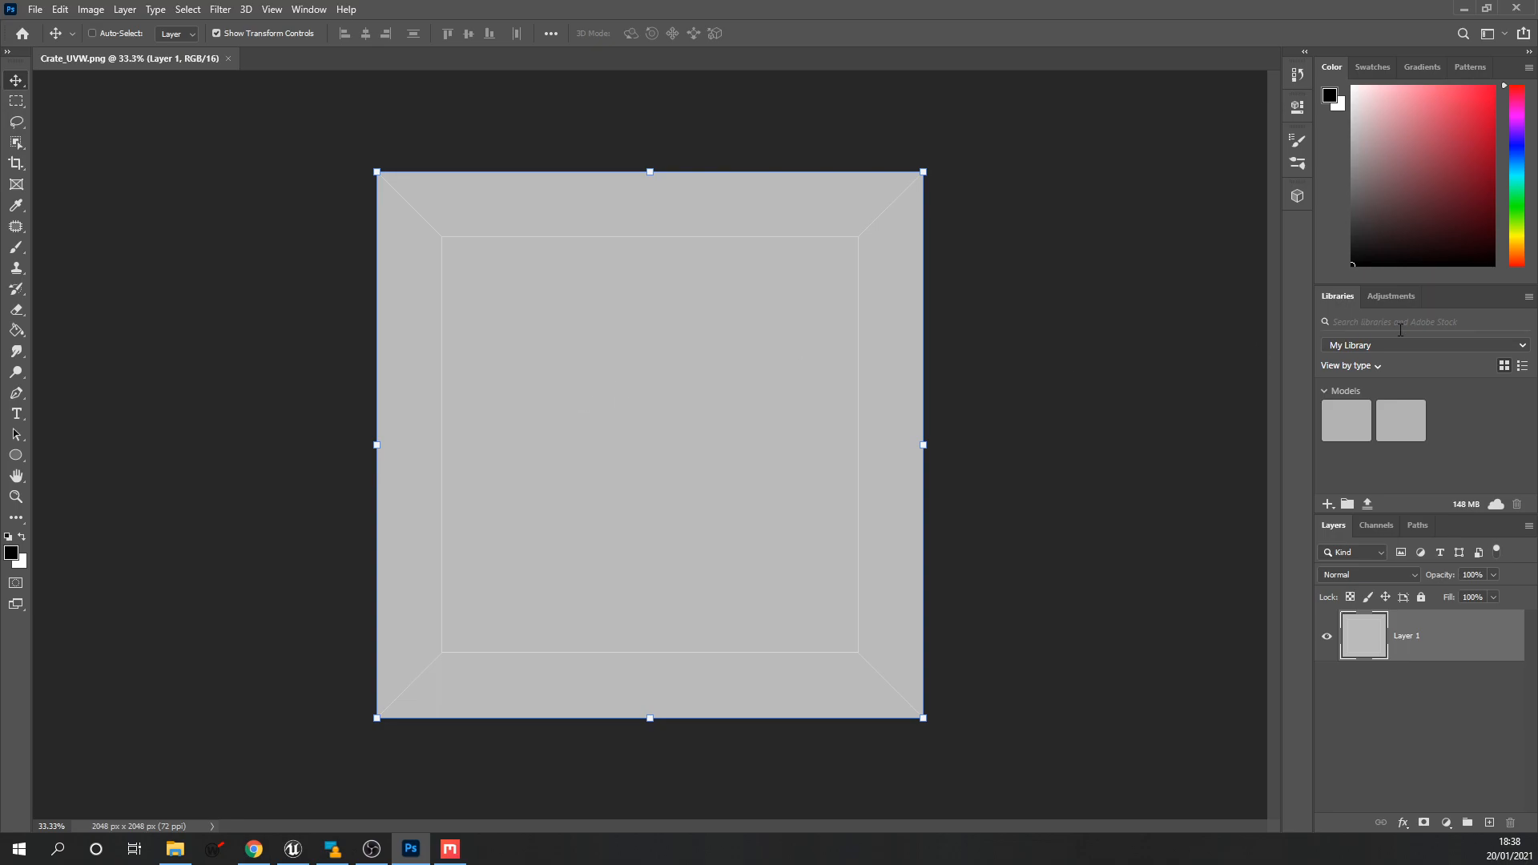
drag(1439, 285, 1438, 256)
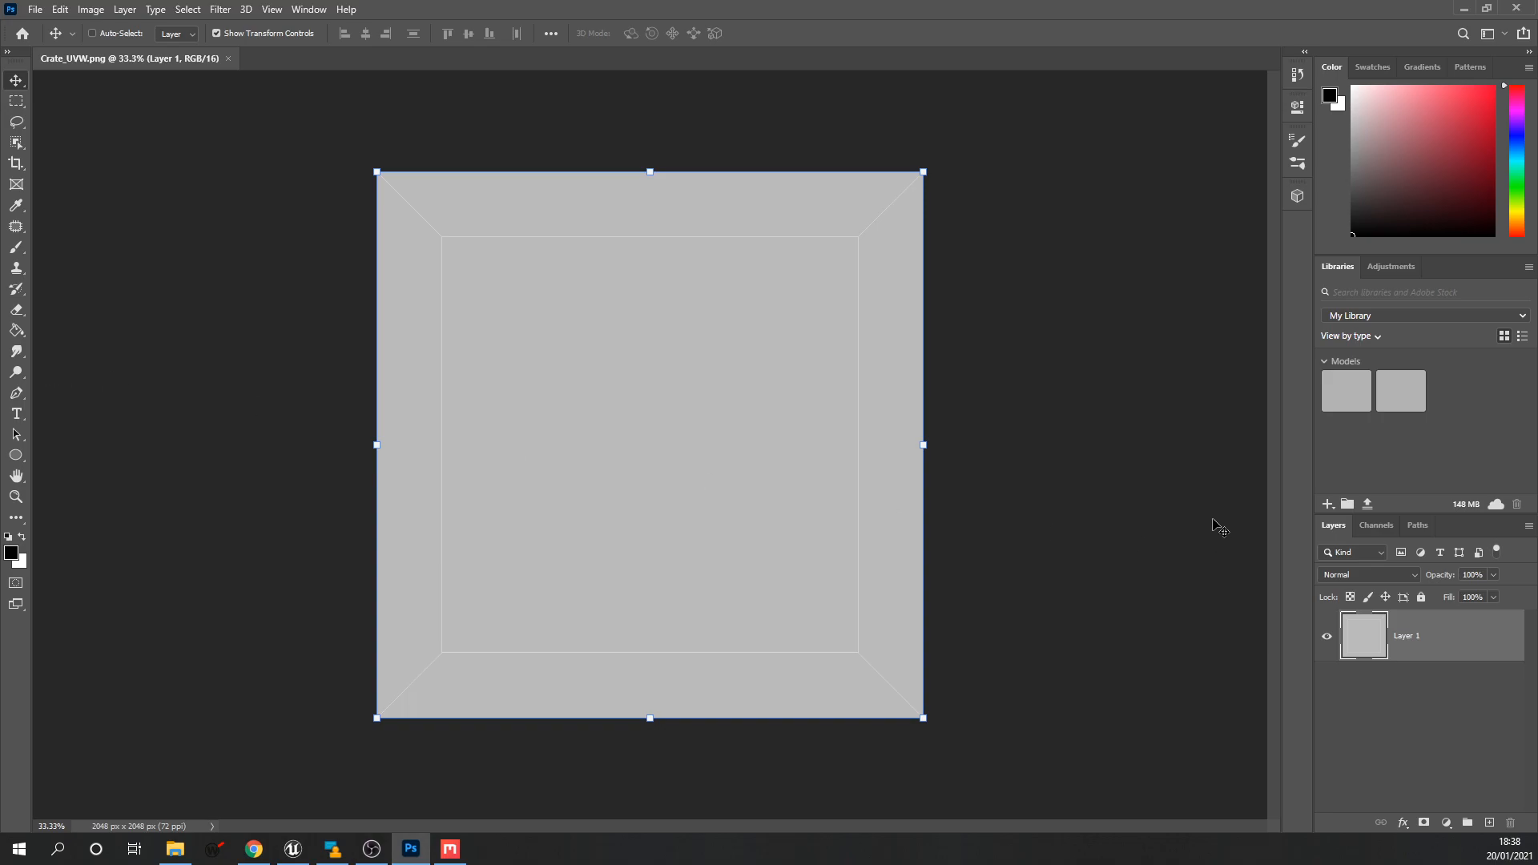
Fill the template's inner square with bright red using the Paint Bucket tool.
click(16, 330)
mouse_move(1461, 106)
mouse_down()
mouse_move(1460, 120)
mouse_move(1494, 84)
mouse_up()
click(669, 453)
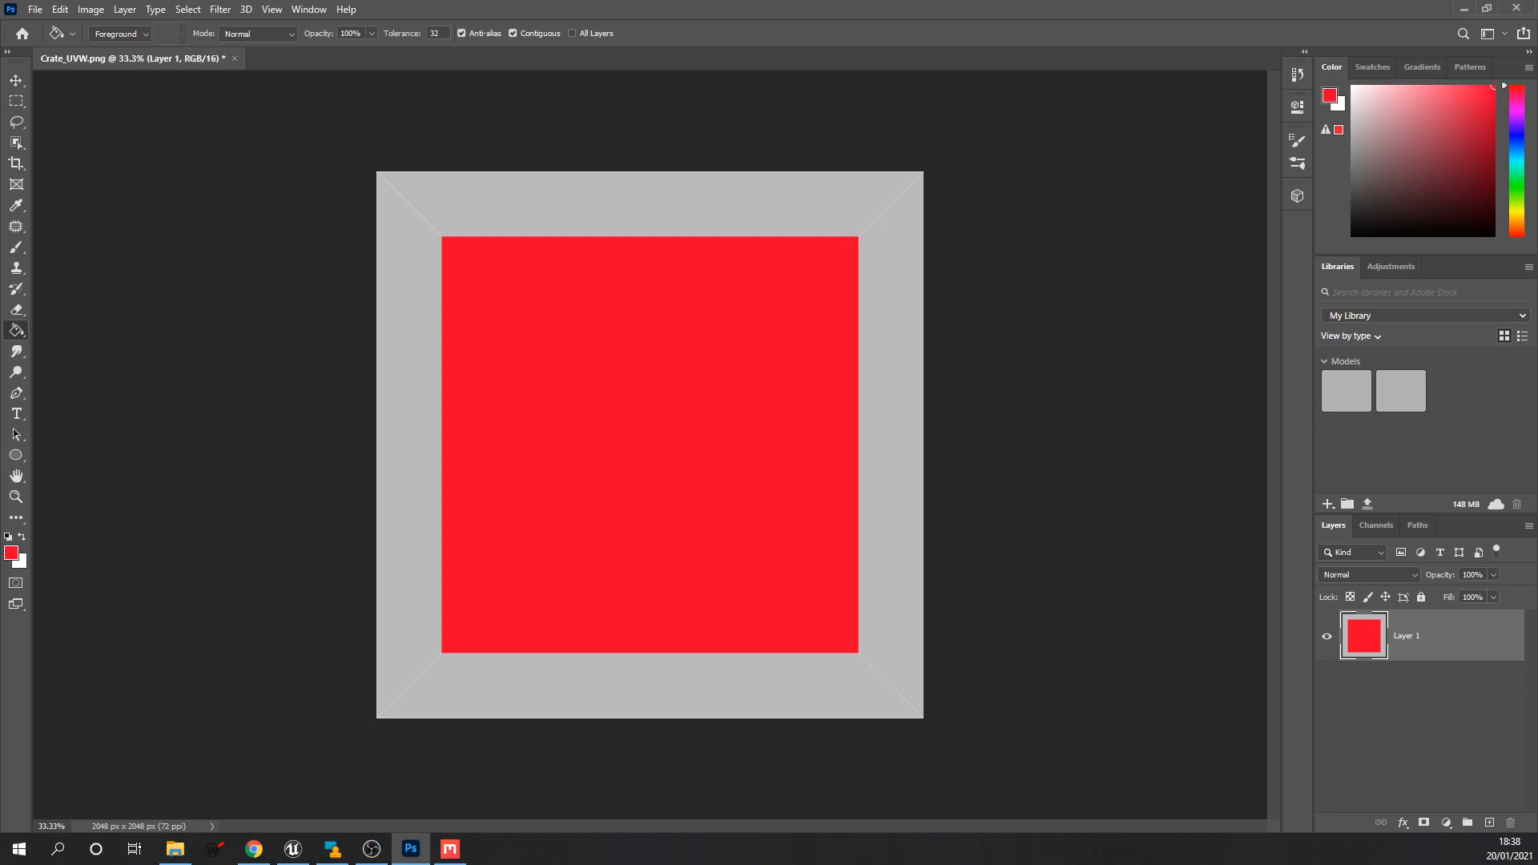
Fill all four border sections around the red square with bright blue.
click(1518, 140)
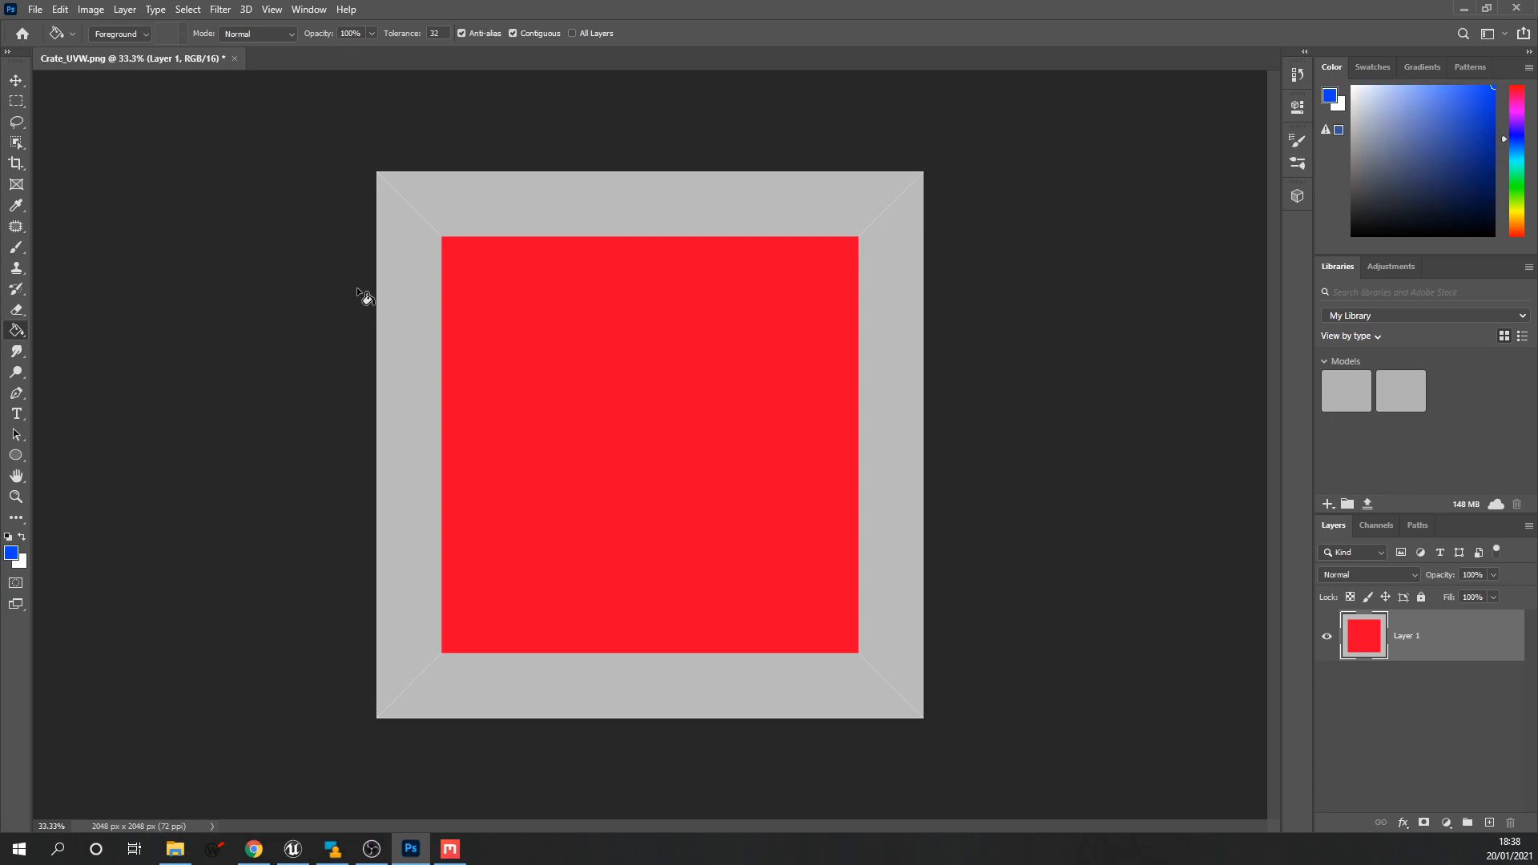
click(555, 205)
click(406, 302)
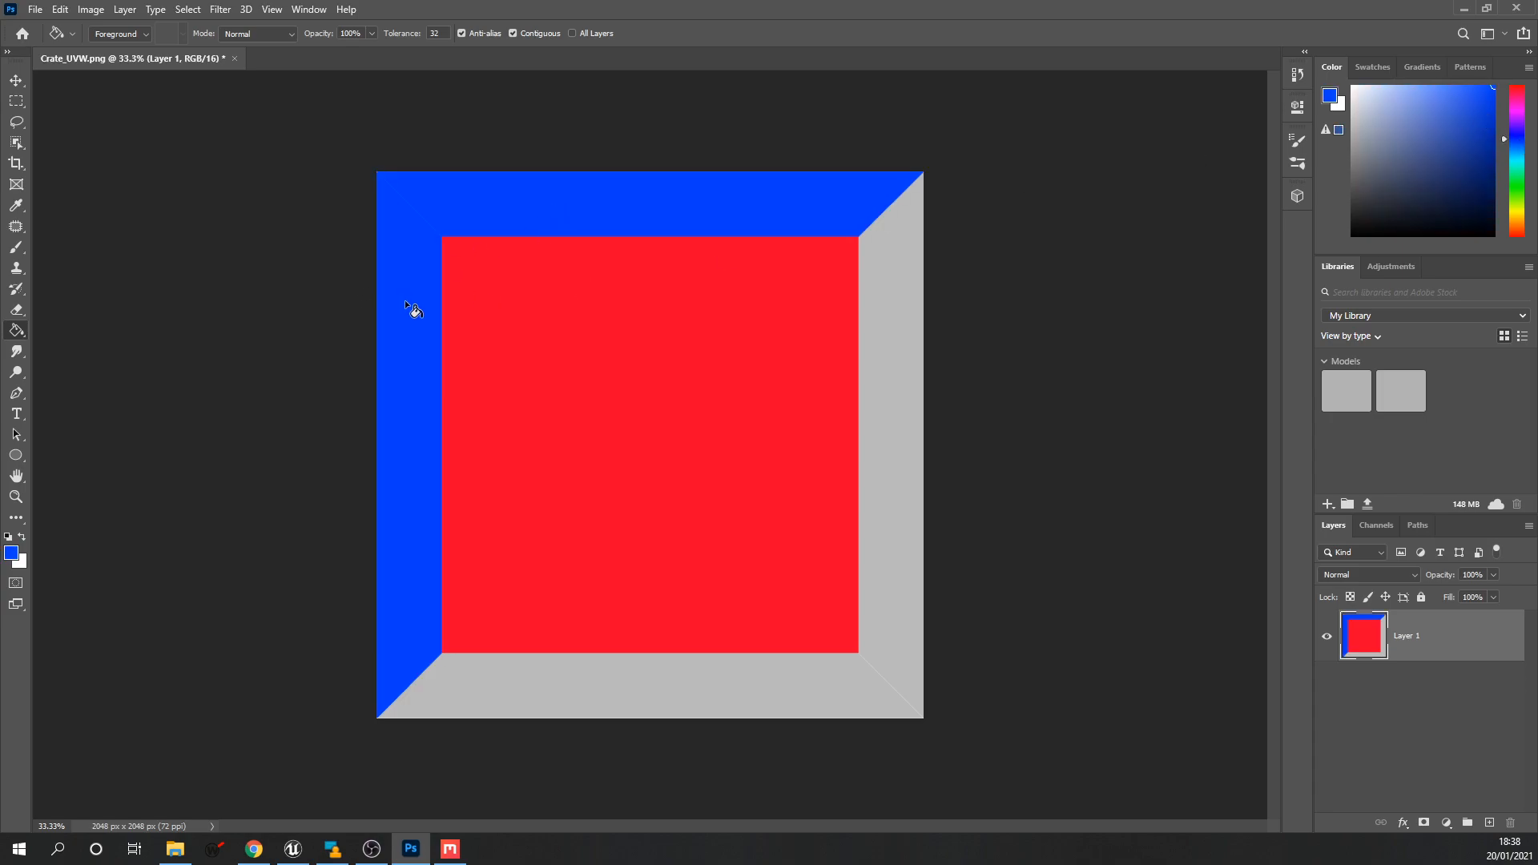
click(618, 689)
click(895, 459)
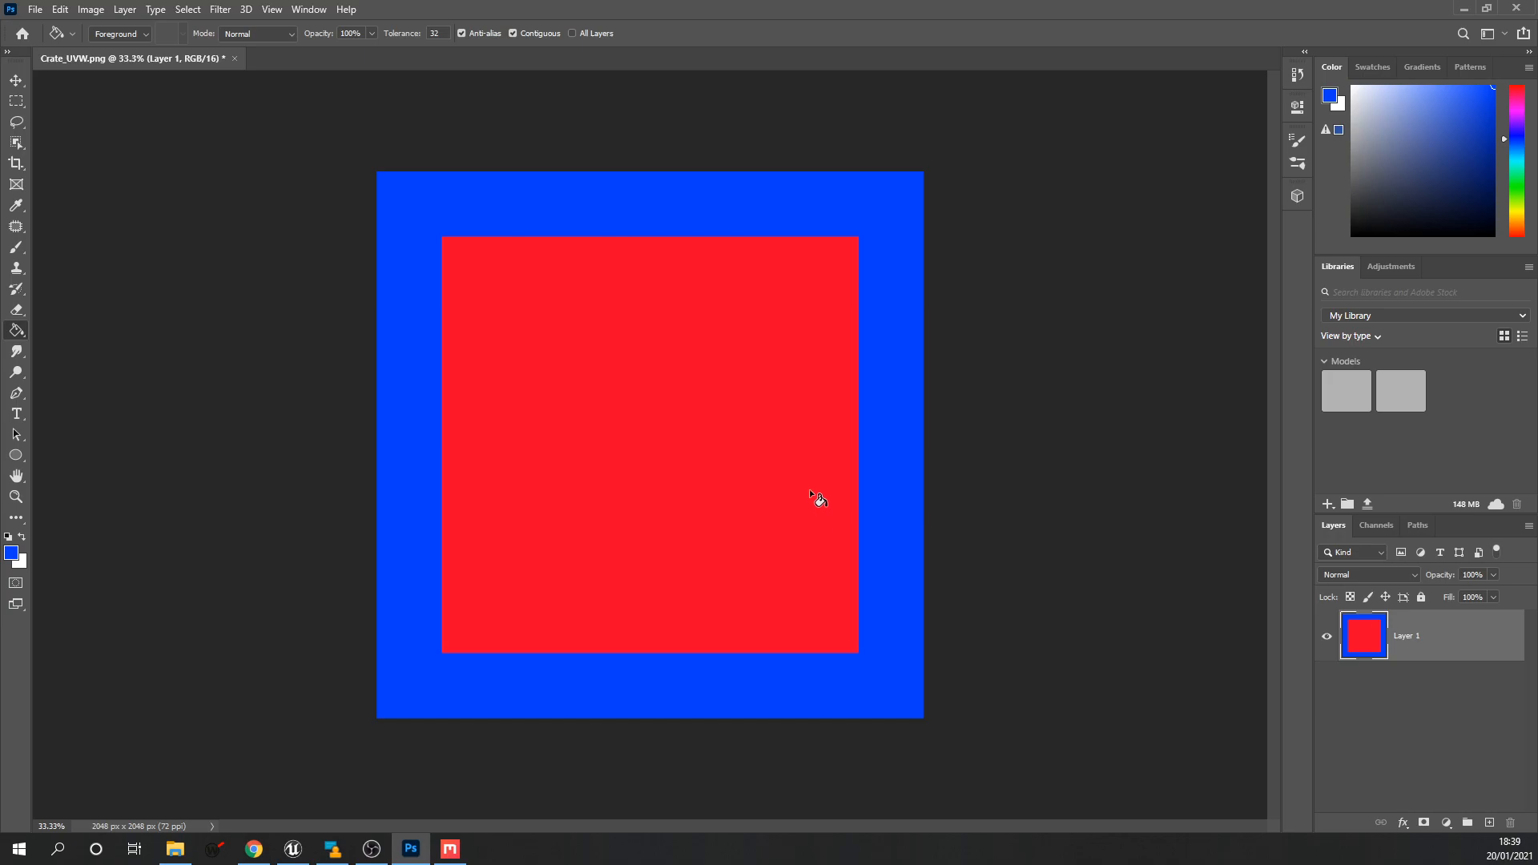
Save the coloured template to the Desktop as a PNG copy named Crate_UVW2, using the large file size option.
click(35, 10)
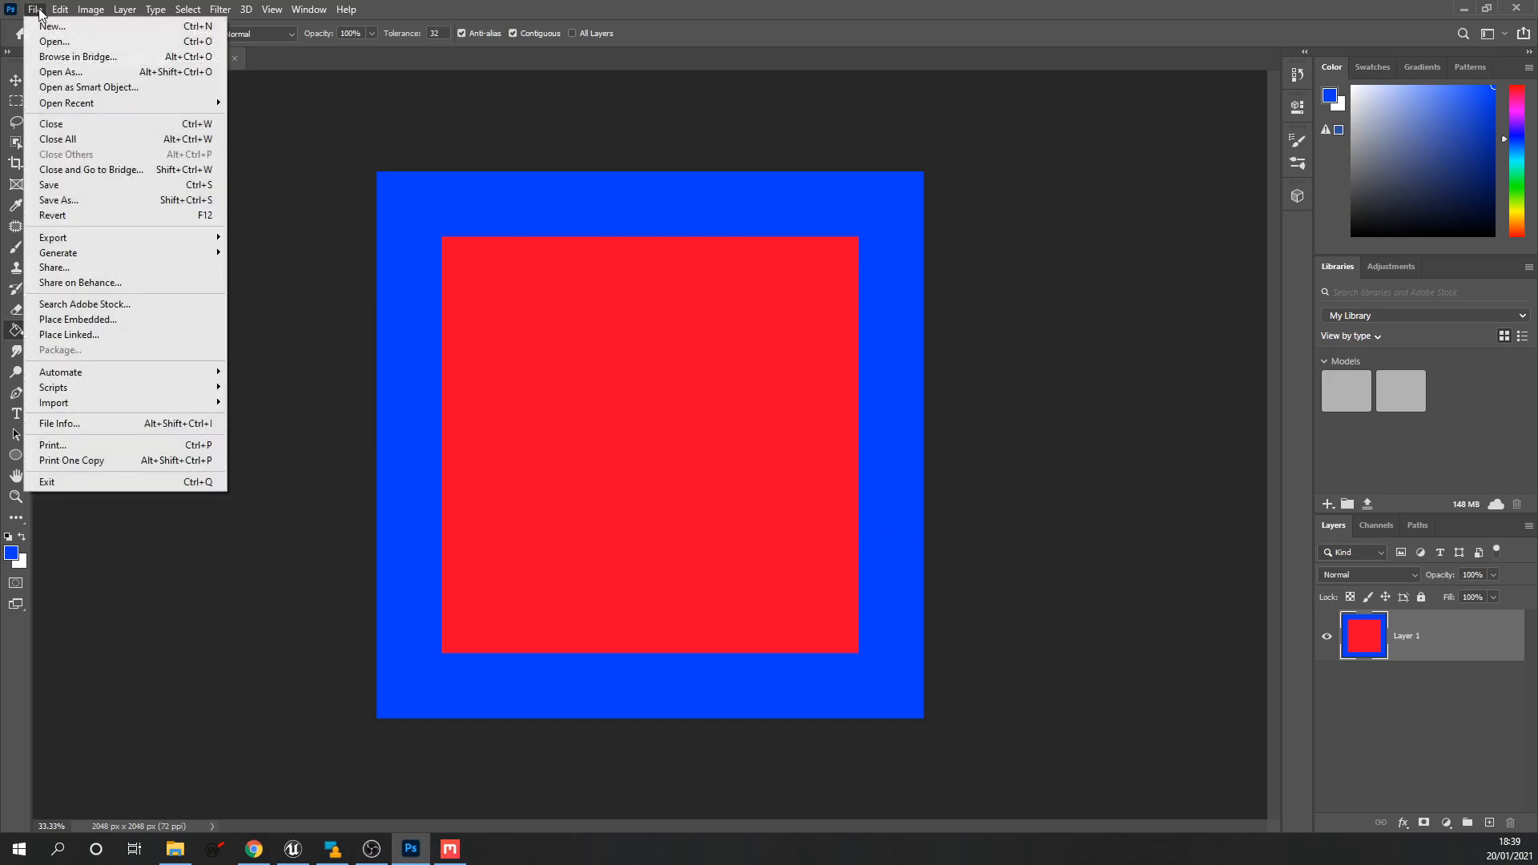
click(68, 207)
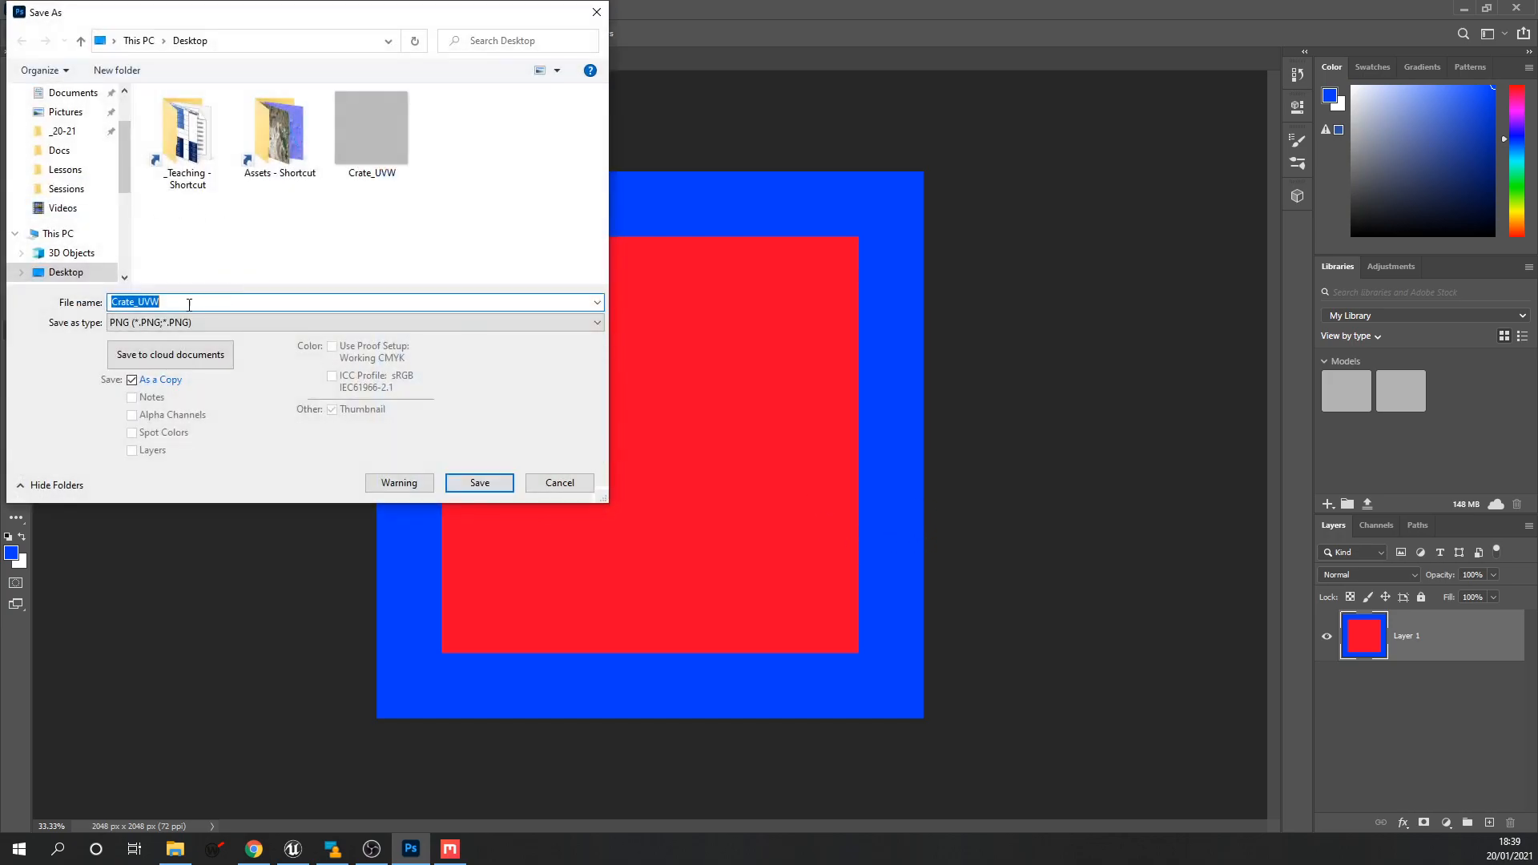
click(196, 301)
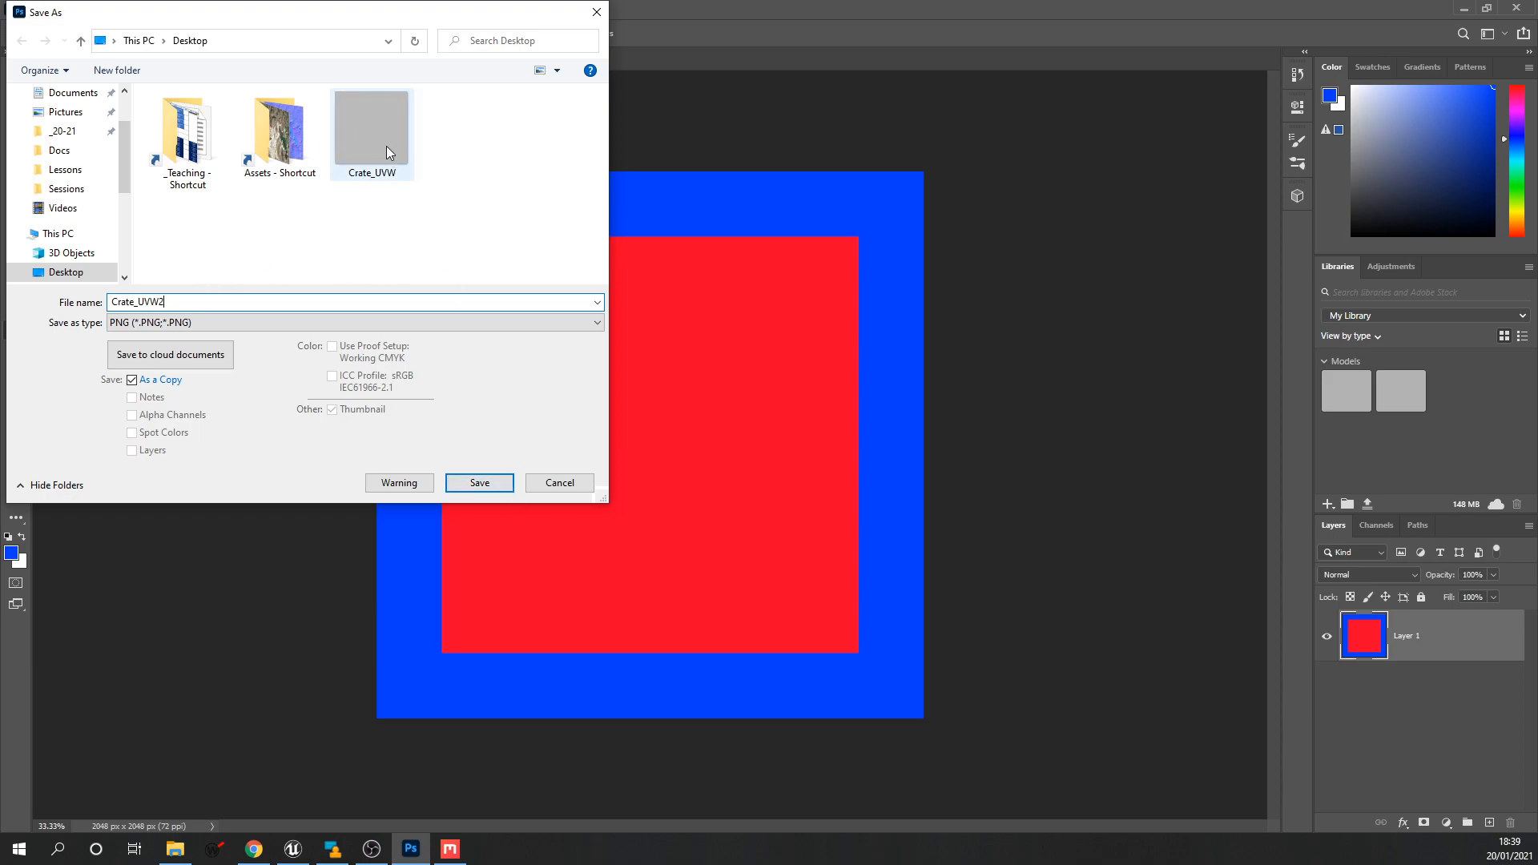
click(494, 489)
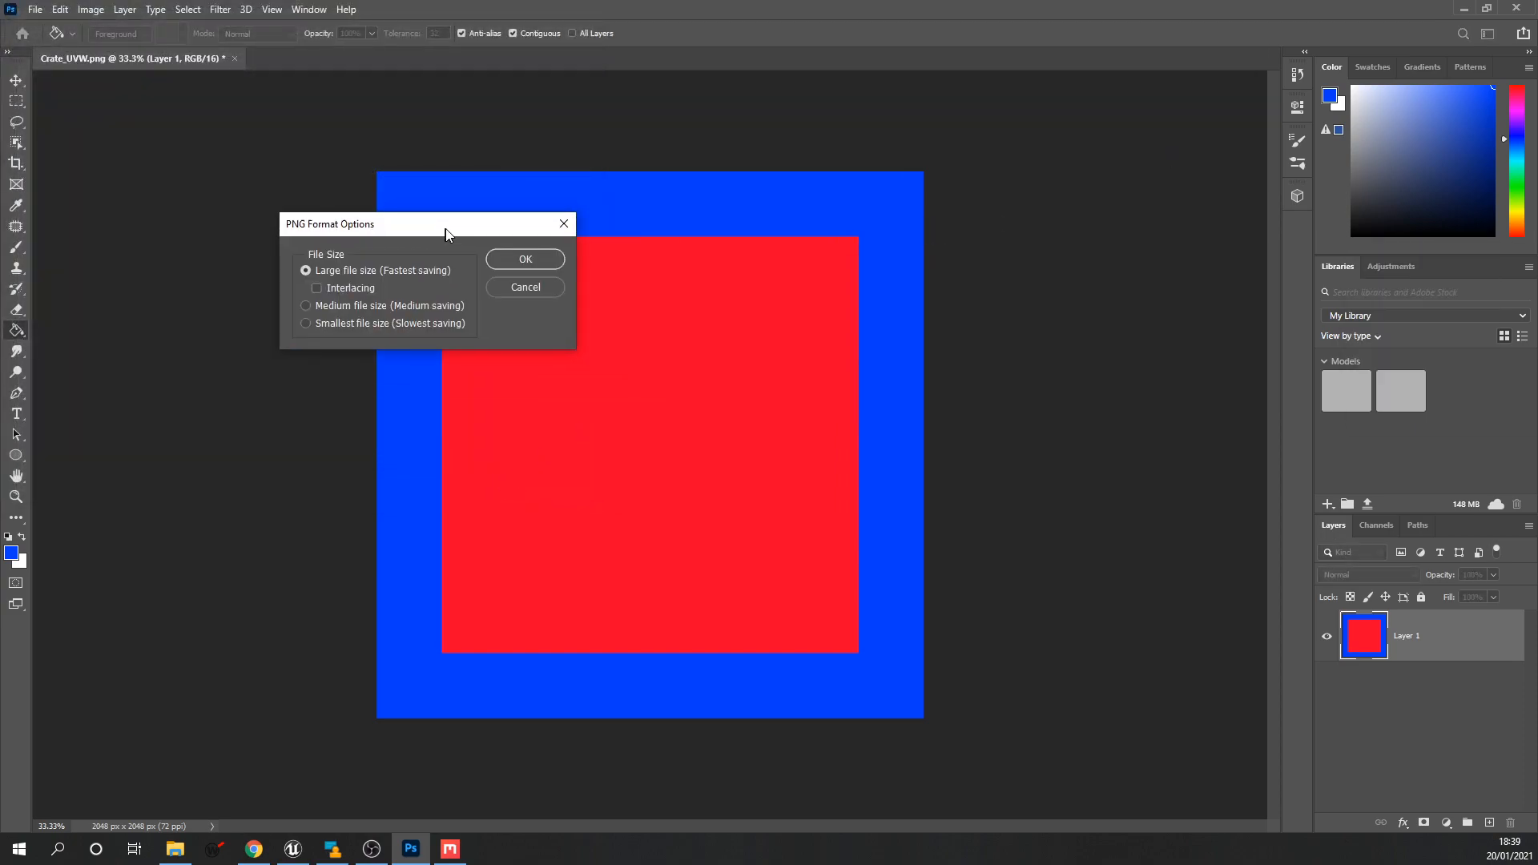
click(531, 268)
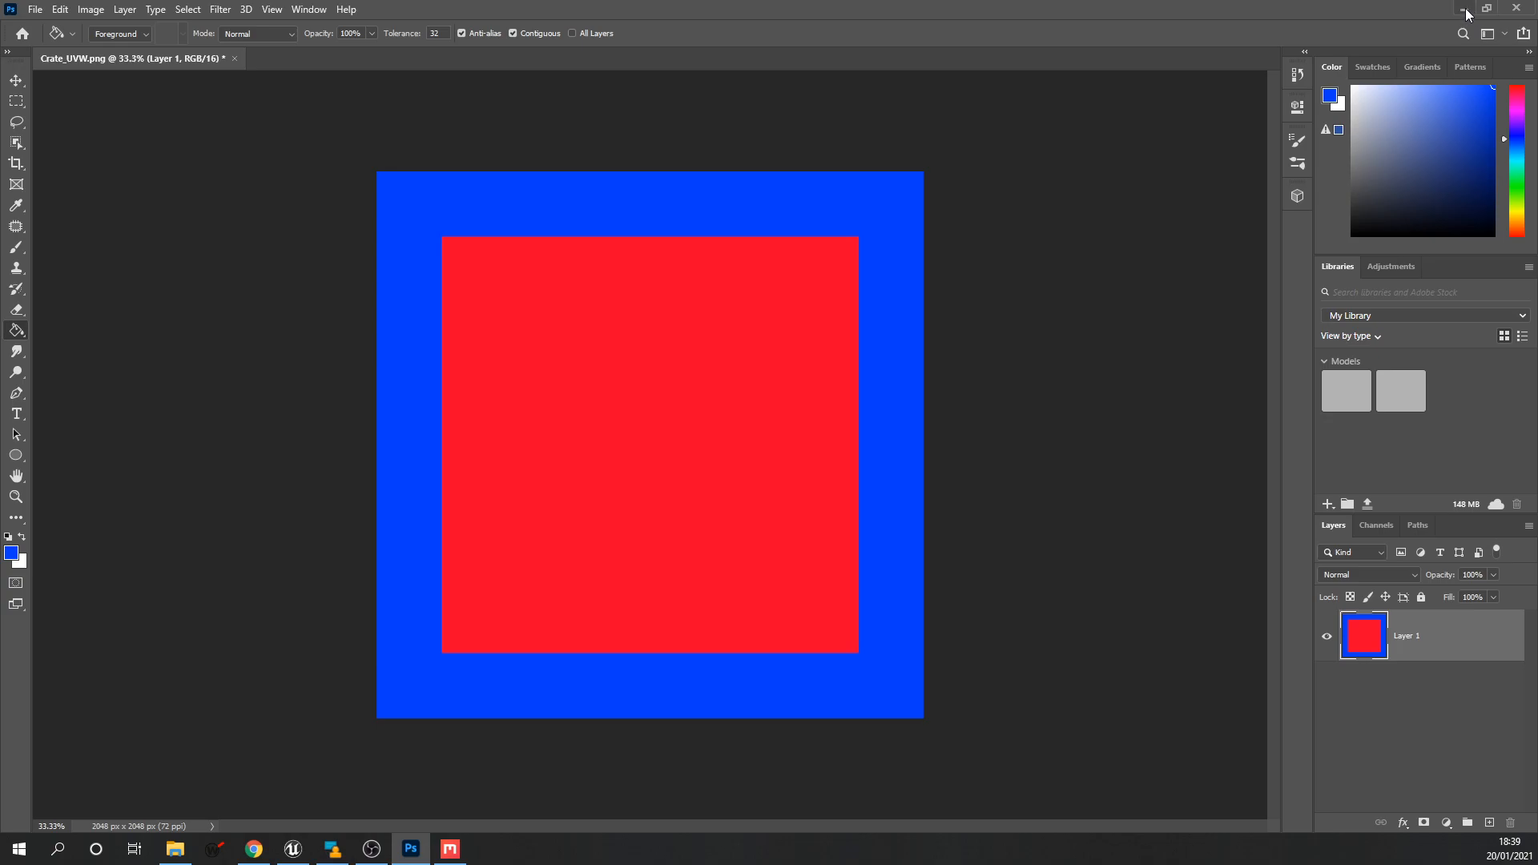
Switch to Quixel Mixer and create a new mix named Crate with a 2048 px working resolution.
click(1463, 8)
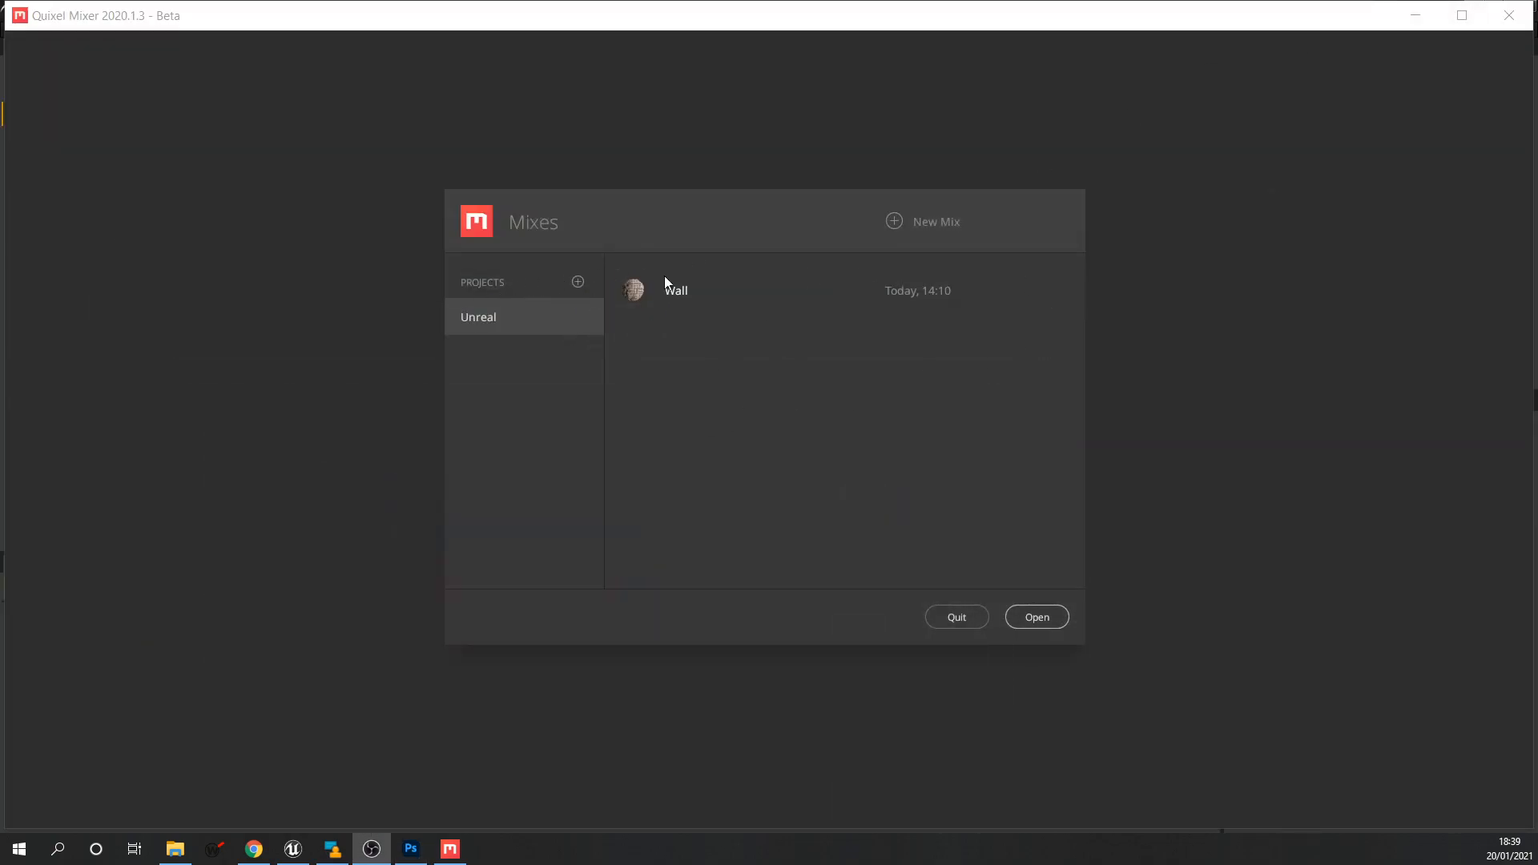
click(895, 226)
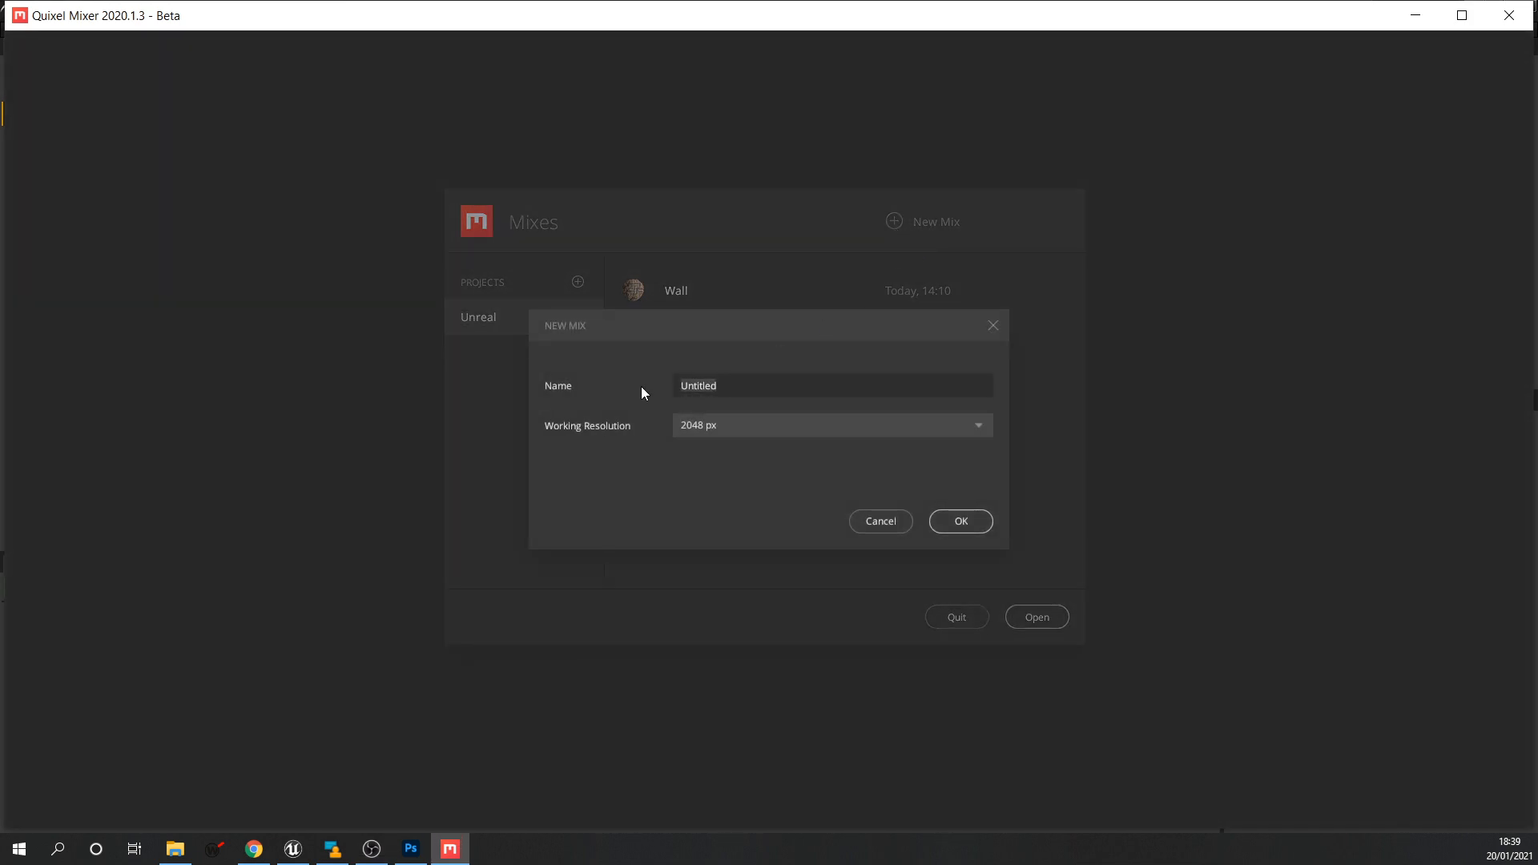
text(Crate)
click(959, 524)
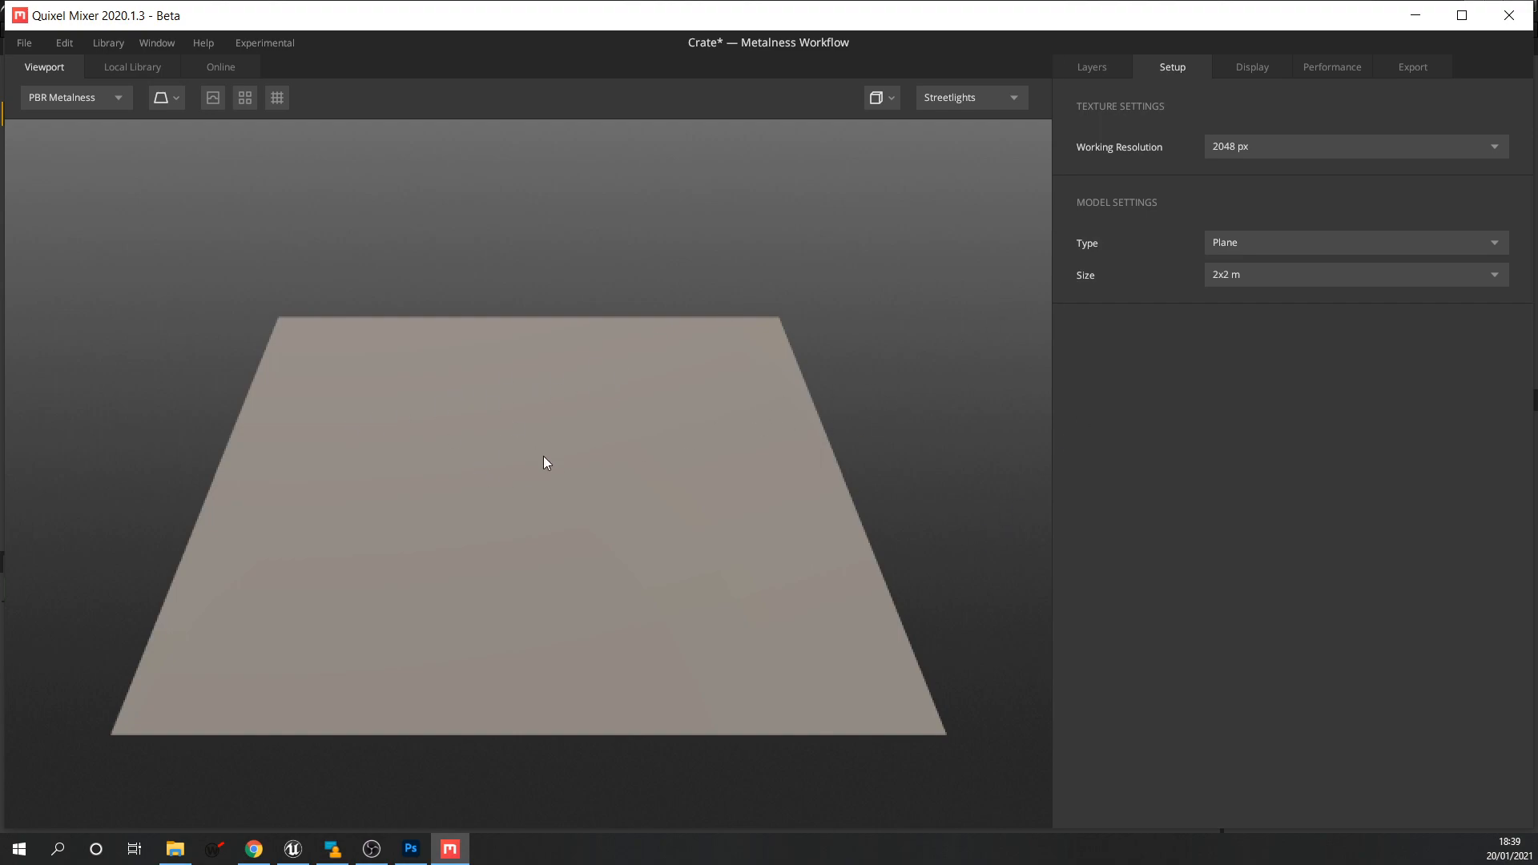
Set the model type to Custom Mesh and load the Crate FBX file from the Desktop.
click(1261, 242)
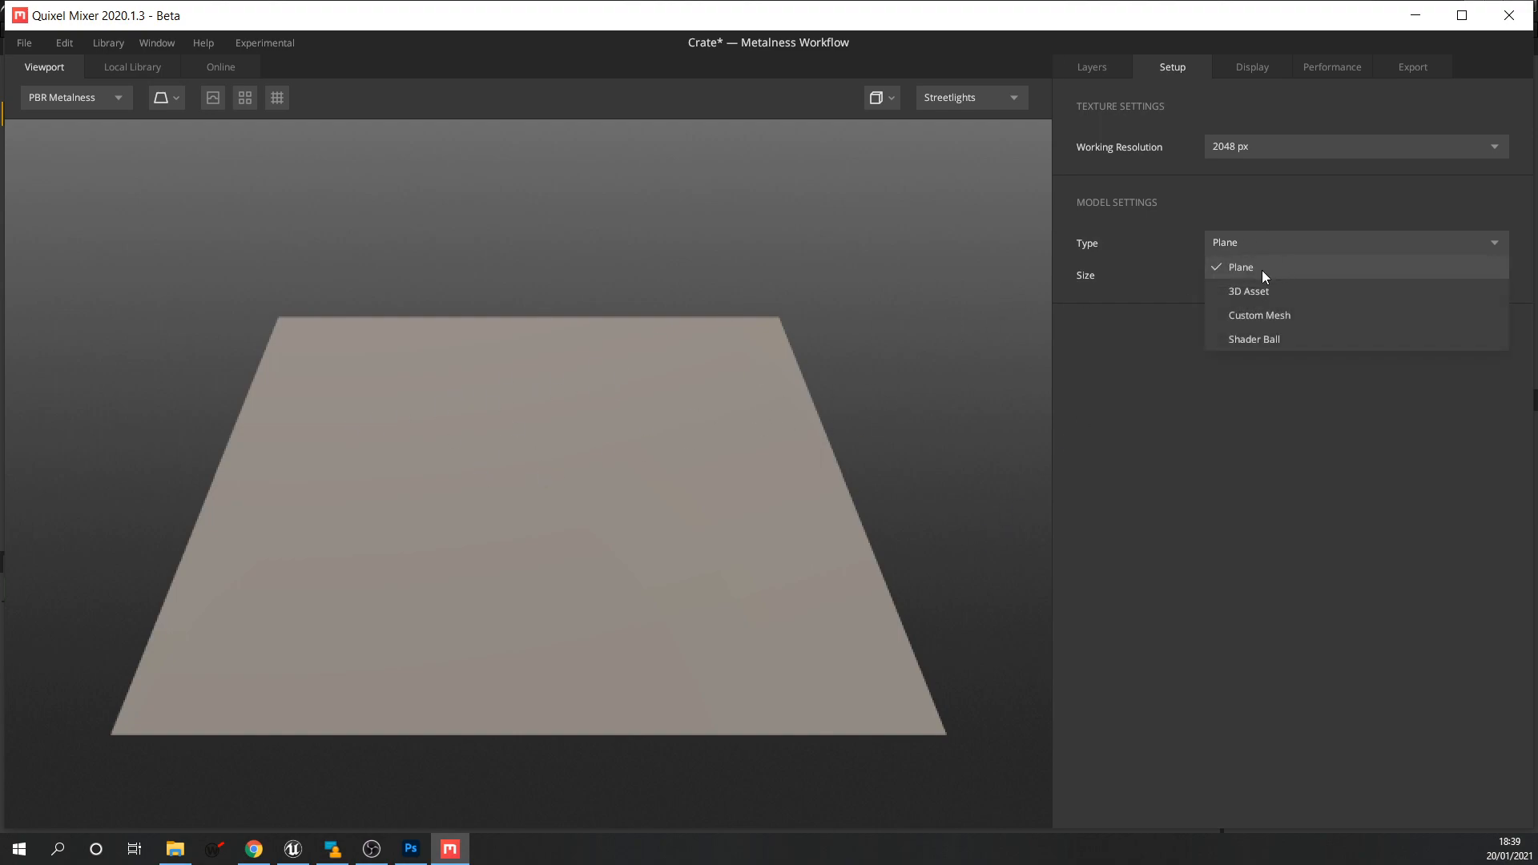
click(1274, 316)
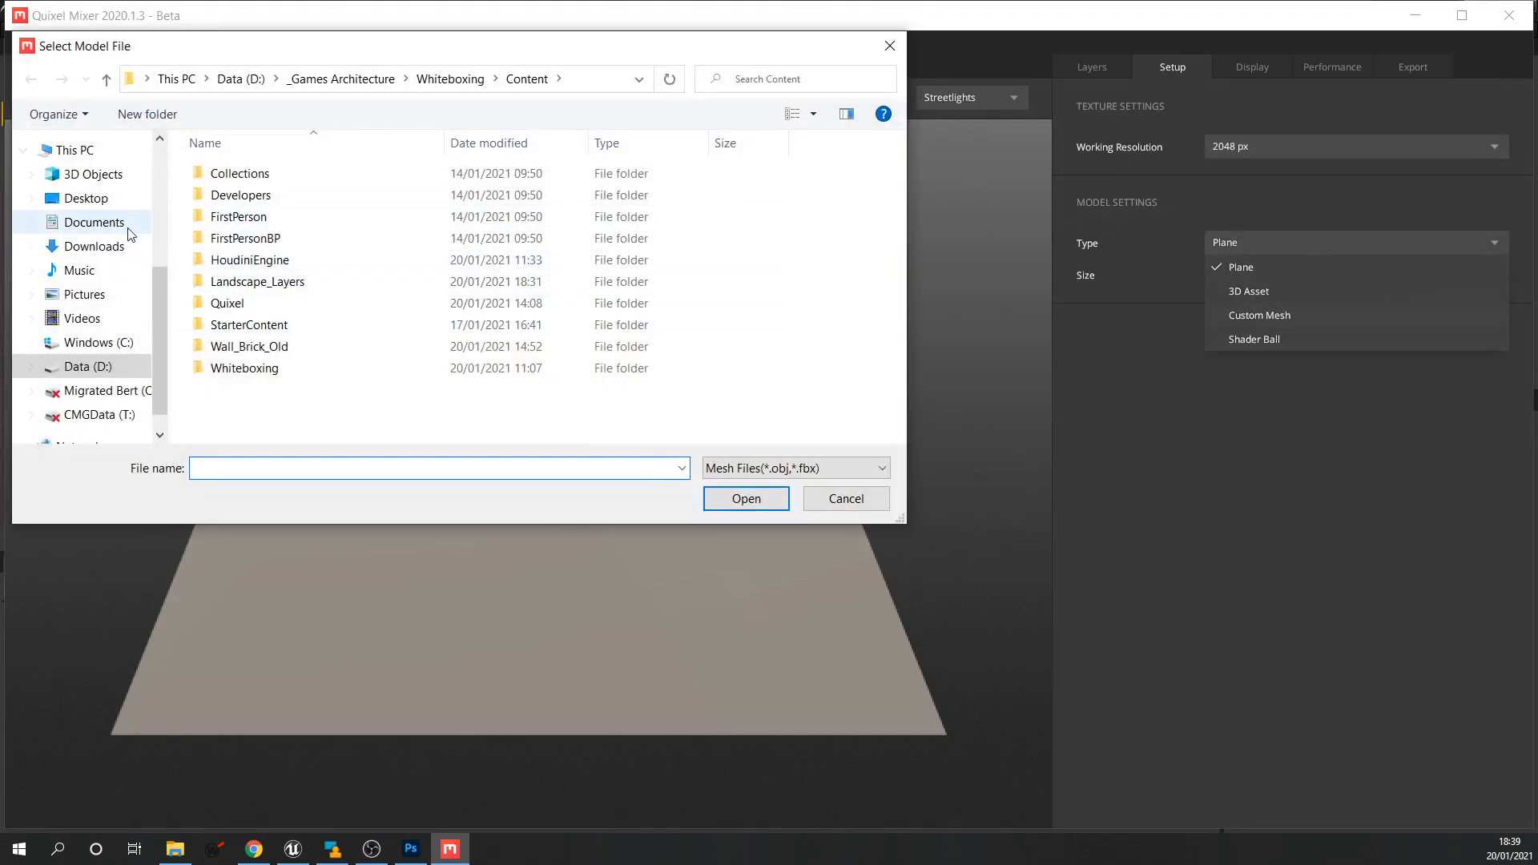
click(479, 200)
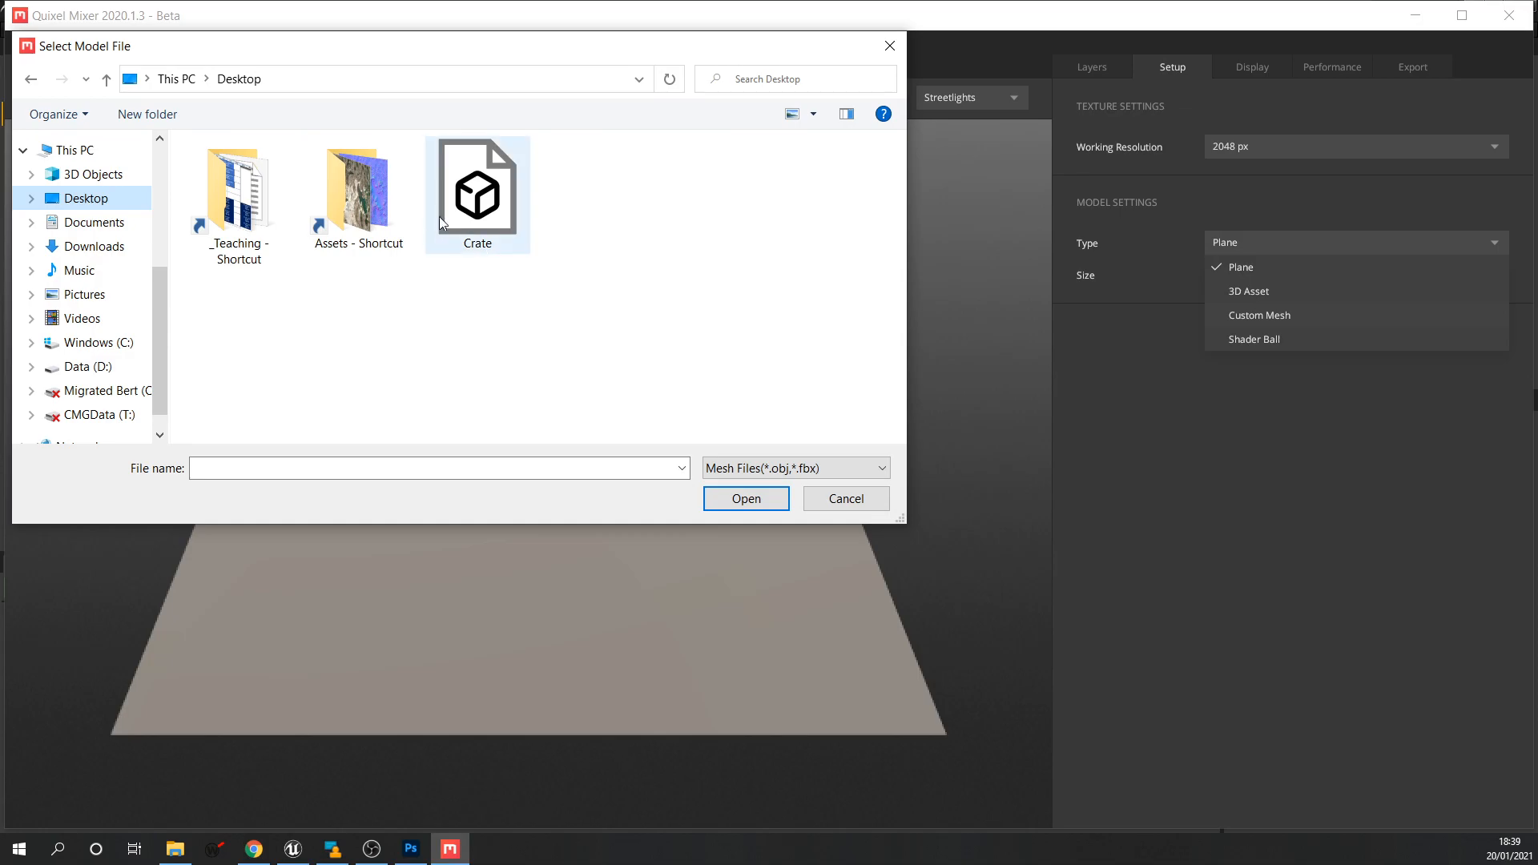
click(746, 499)
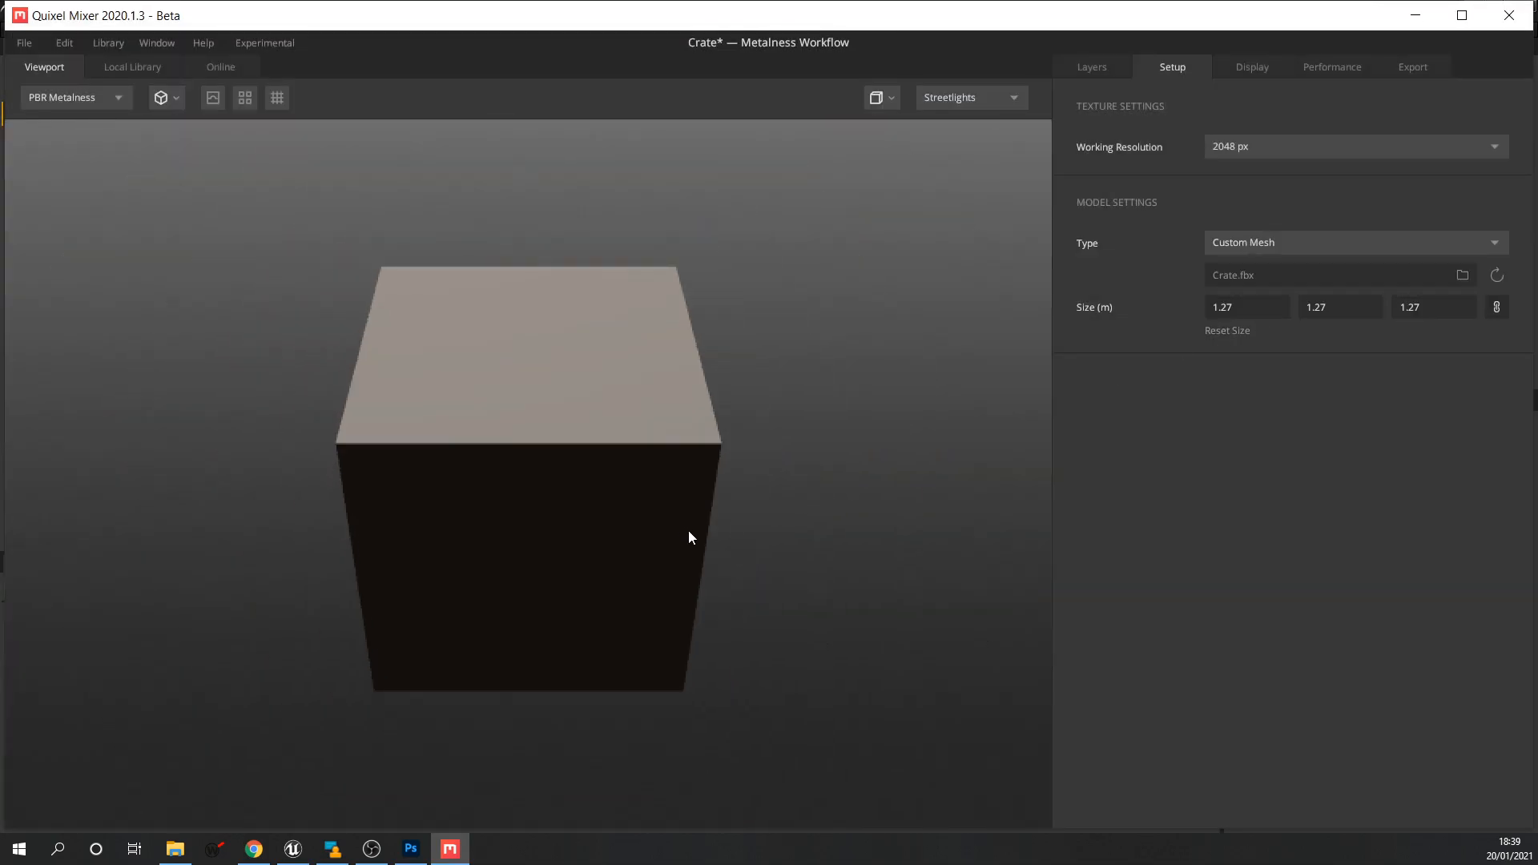
drag(690, 535, 759, 519)
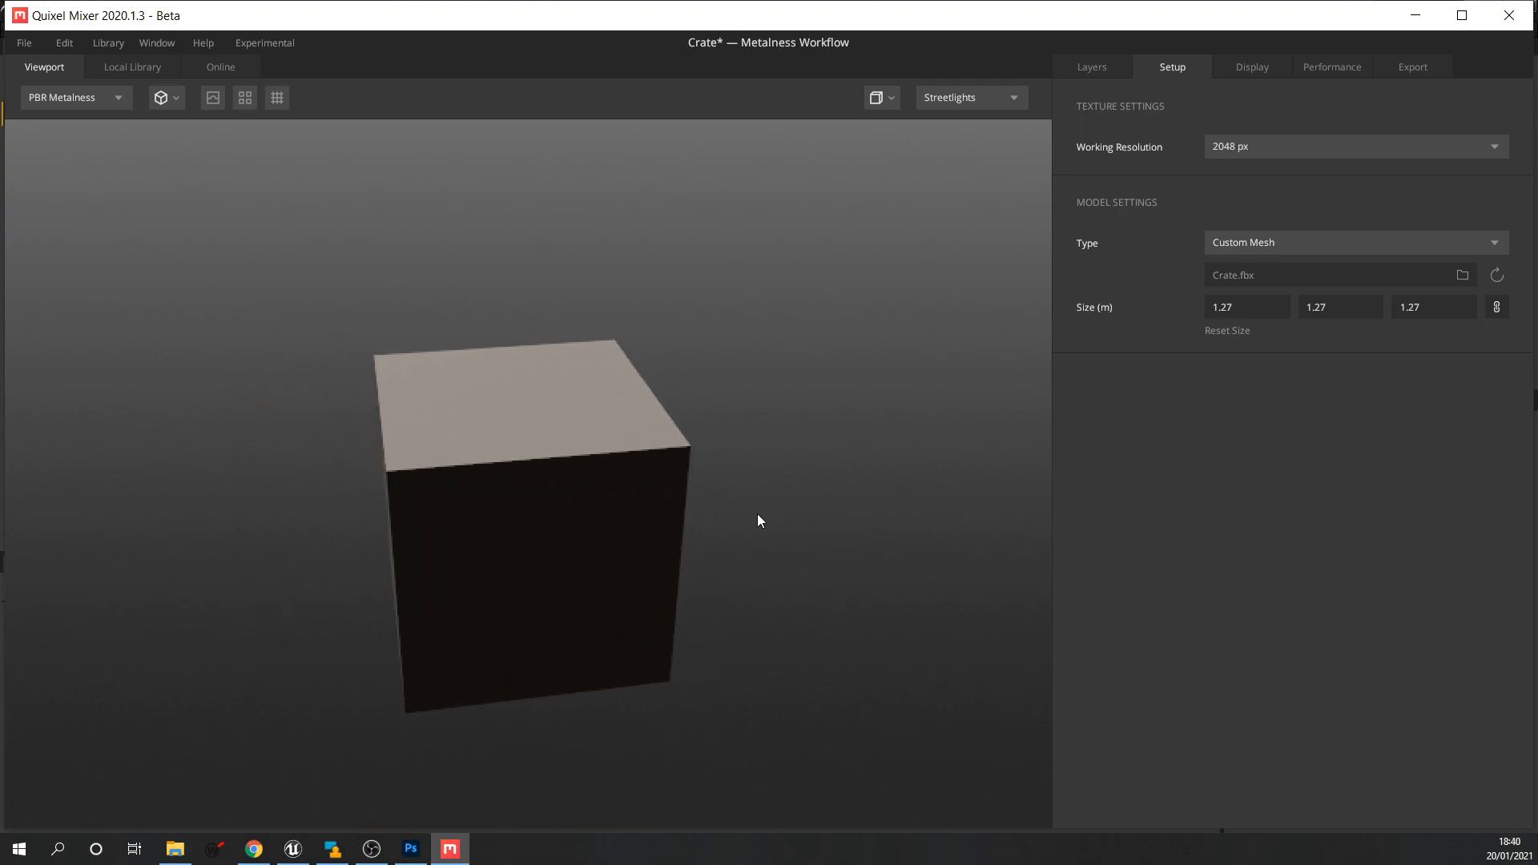
Load the red and blue Crate_UVW2 image as the base layer's Material ID map.
click(1087, 70)
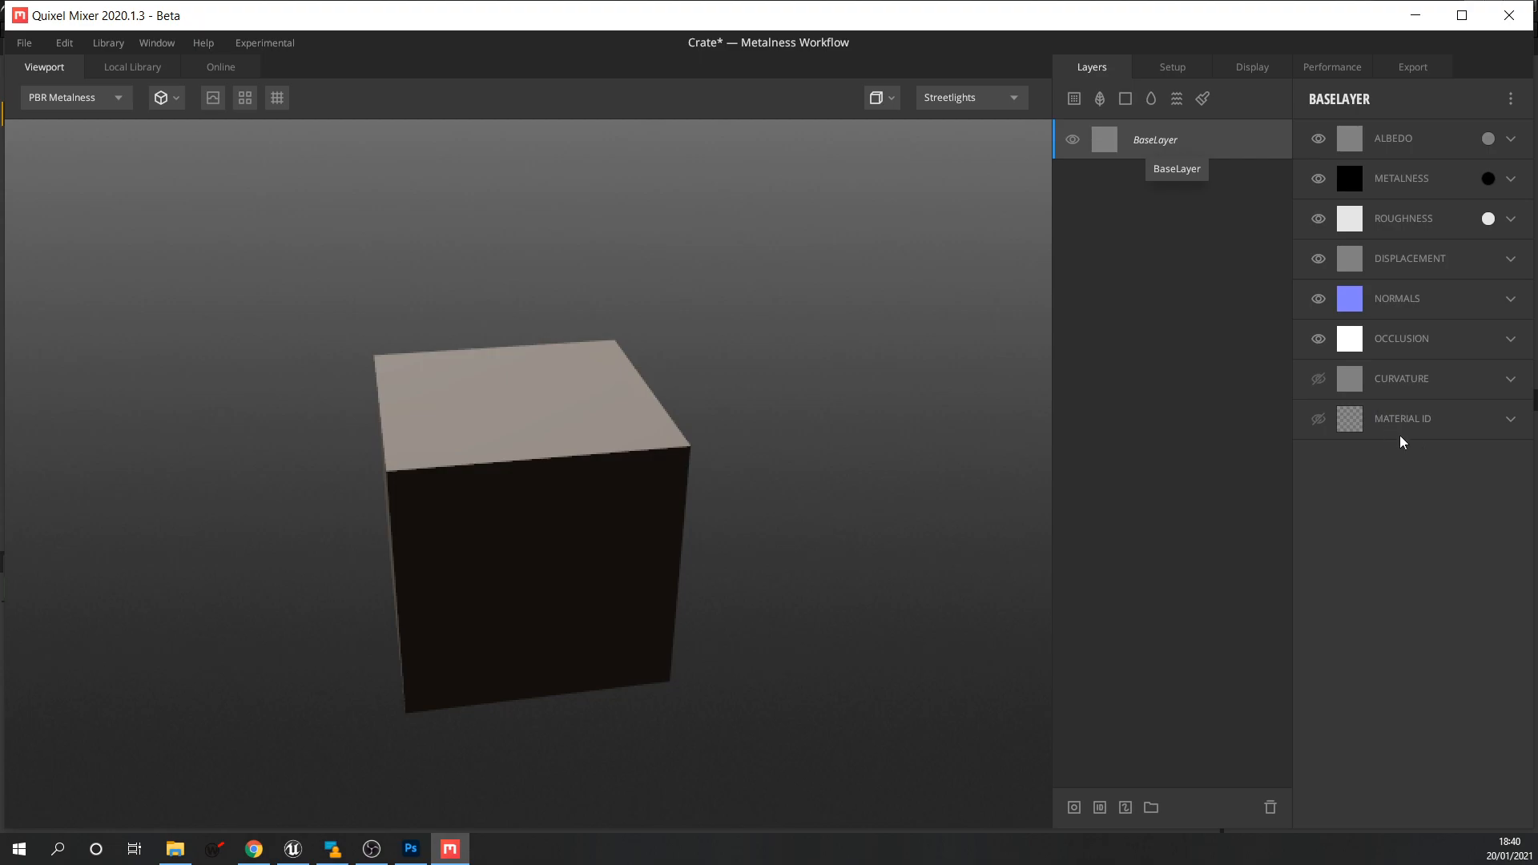
click(1472, 425)
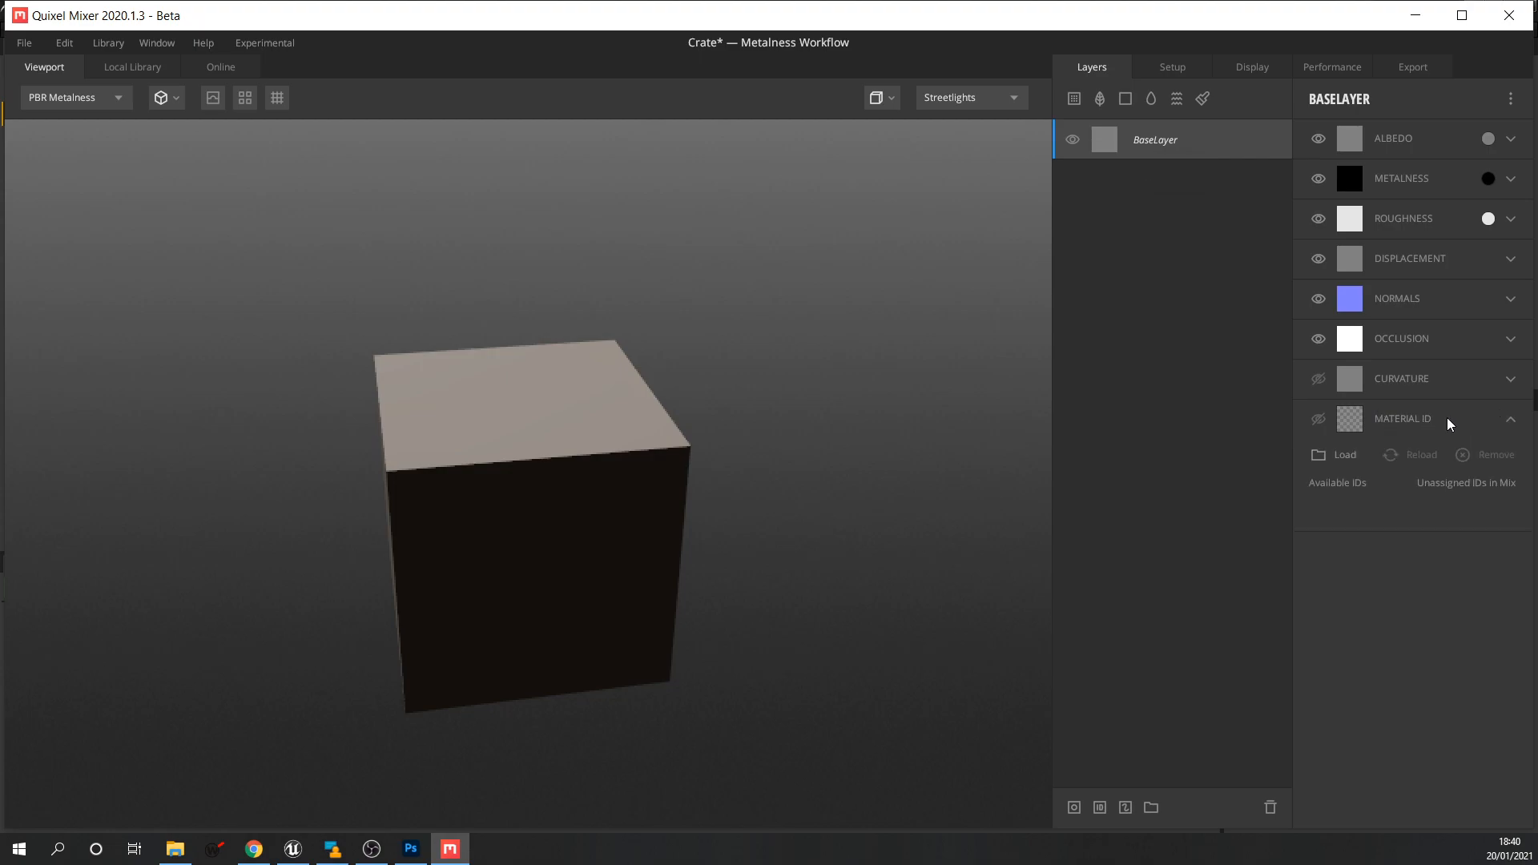
click(1341, 455)
click(714, 188)
click(746, 498)
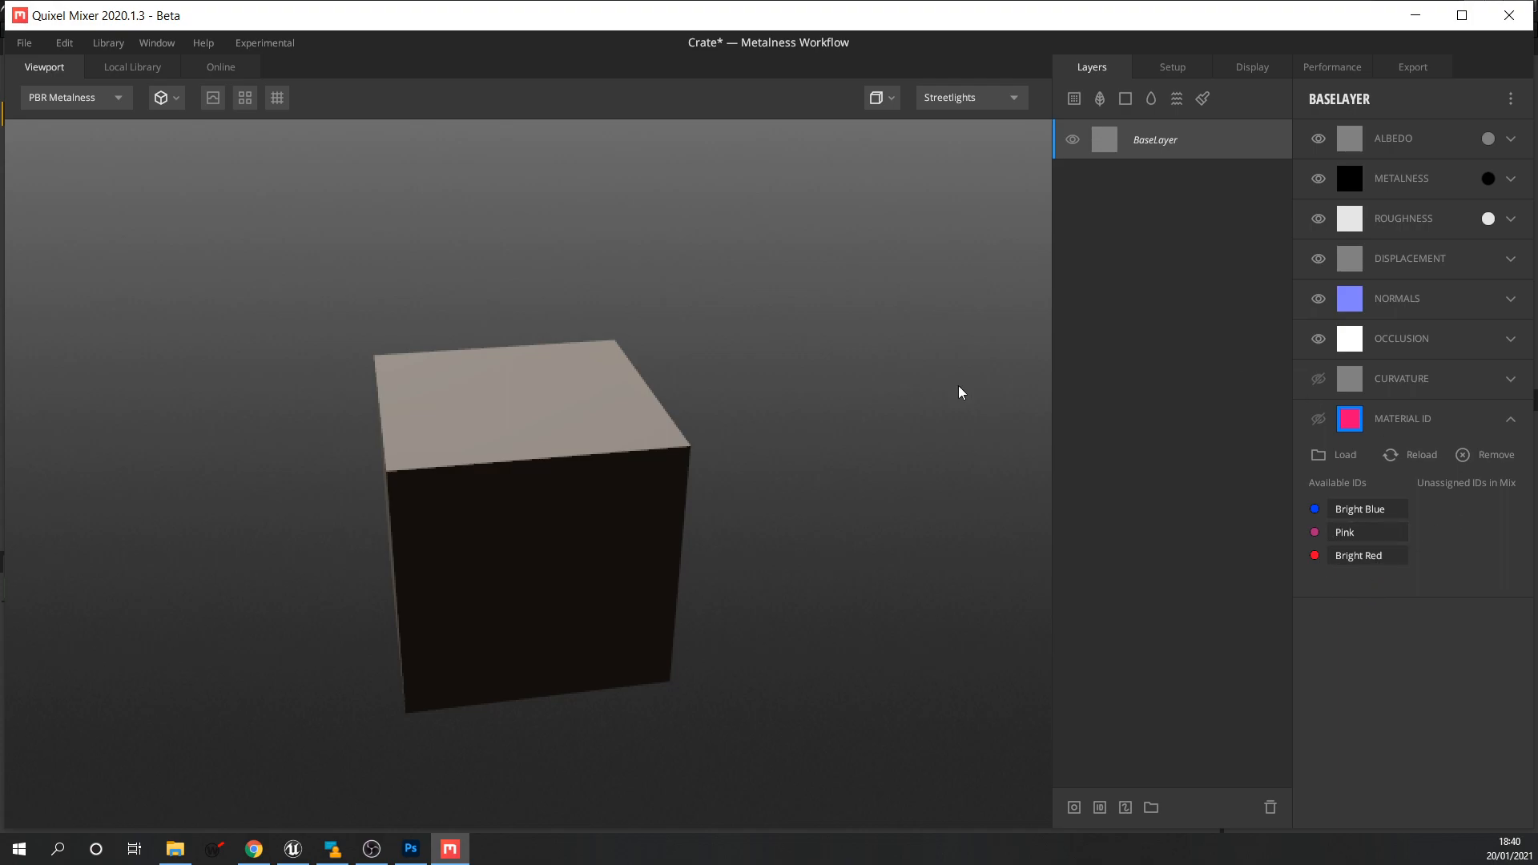
drag(649, 501, 731, 375)
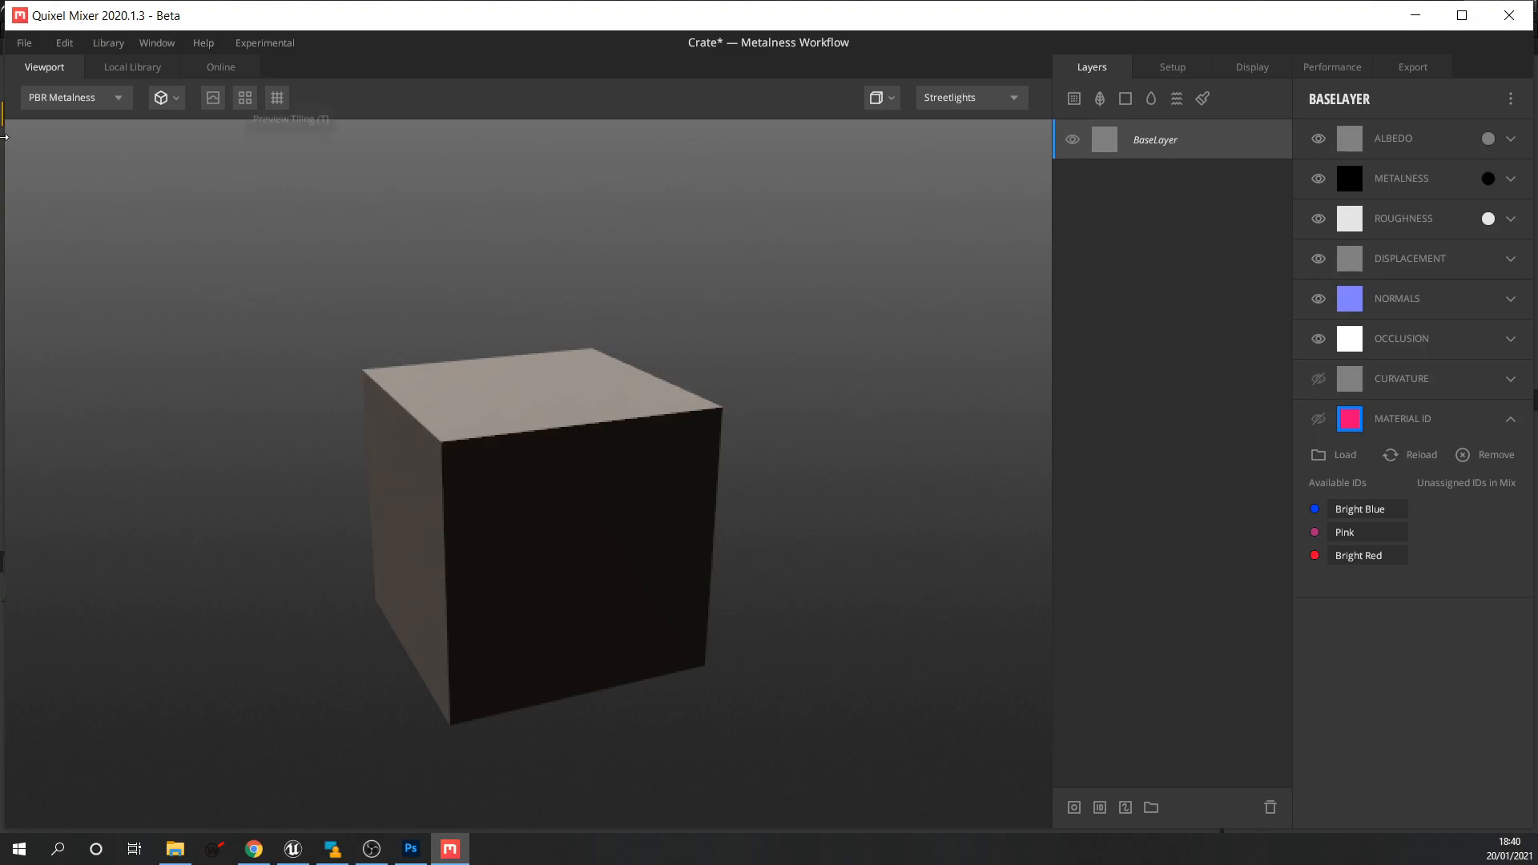
Search the online asset library for wood.
click(134, 67)
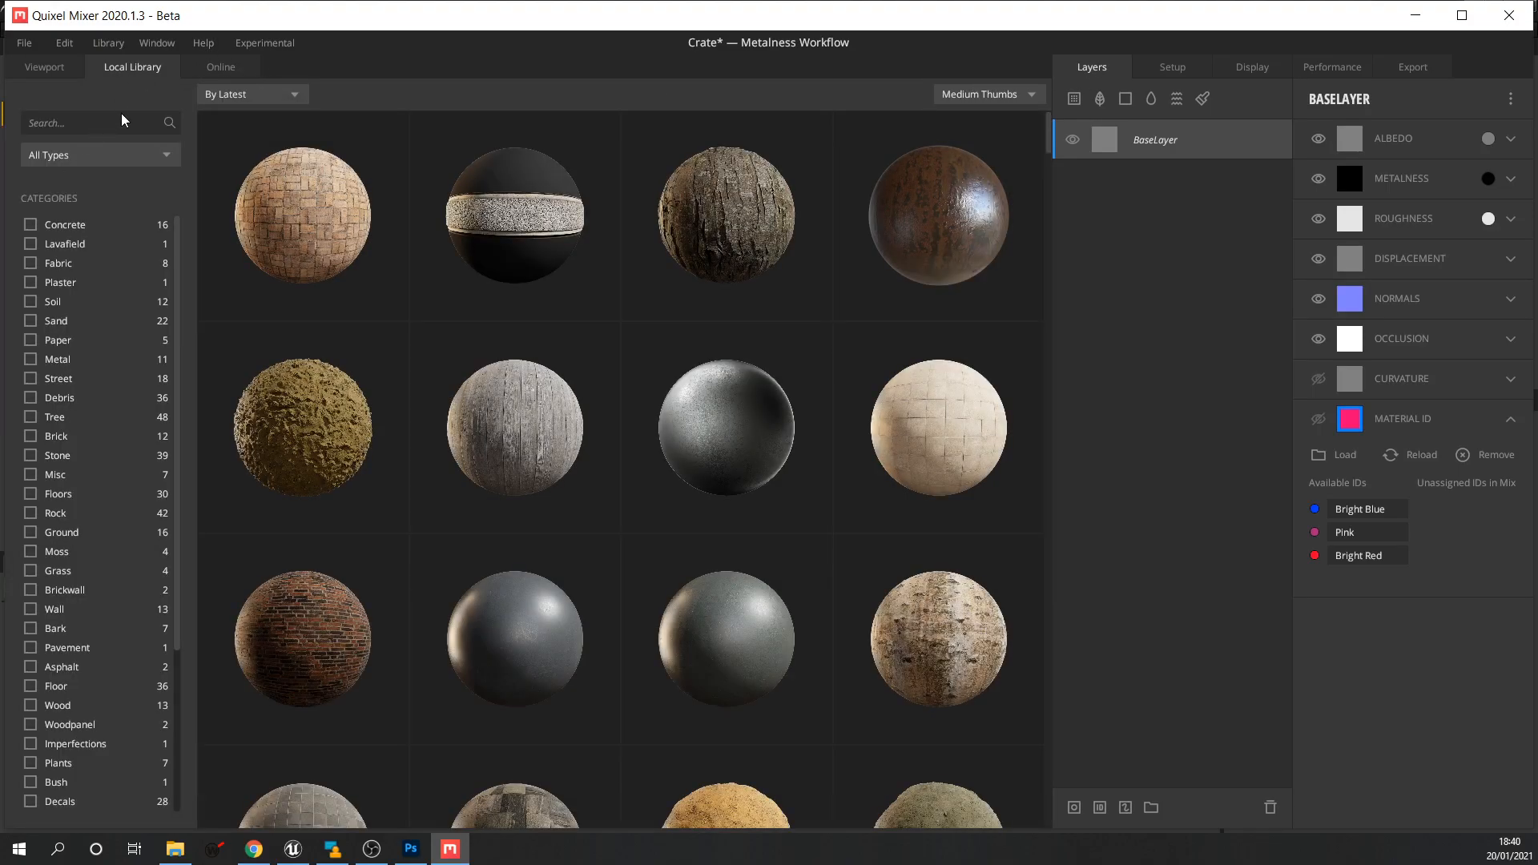
click(224, 67)
click(84, 125)
text(woo)
key(Return)
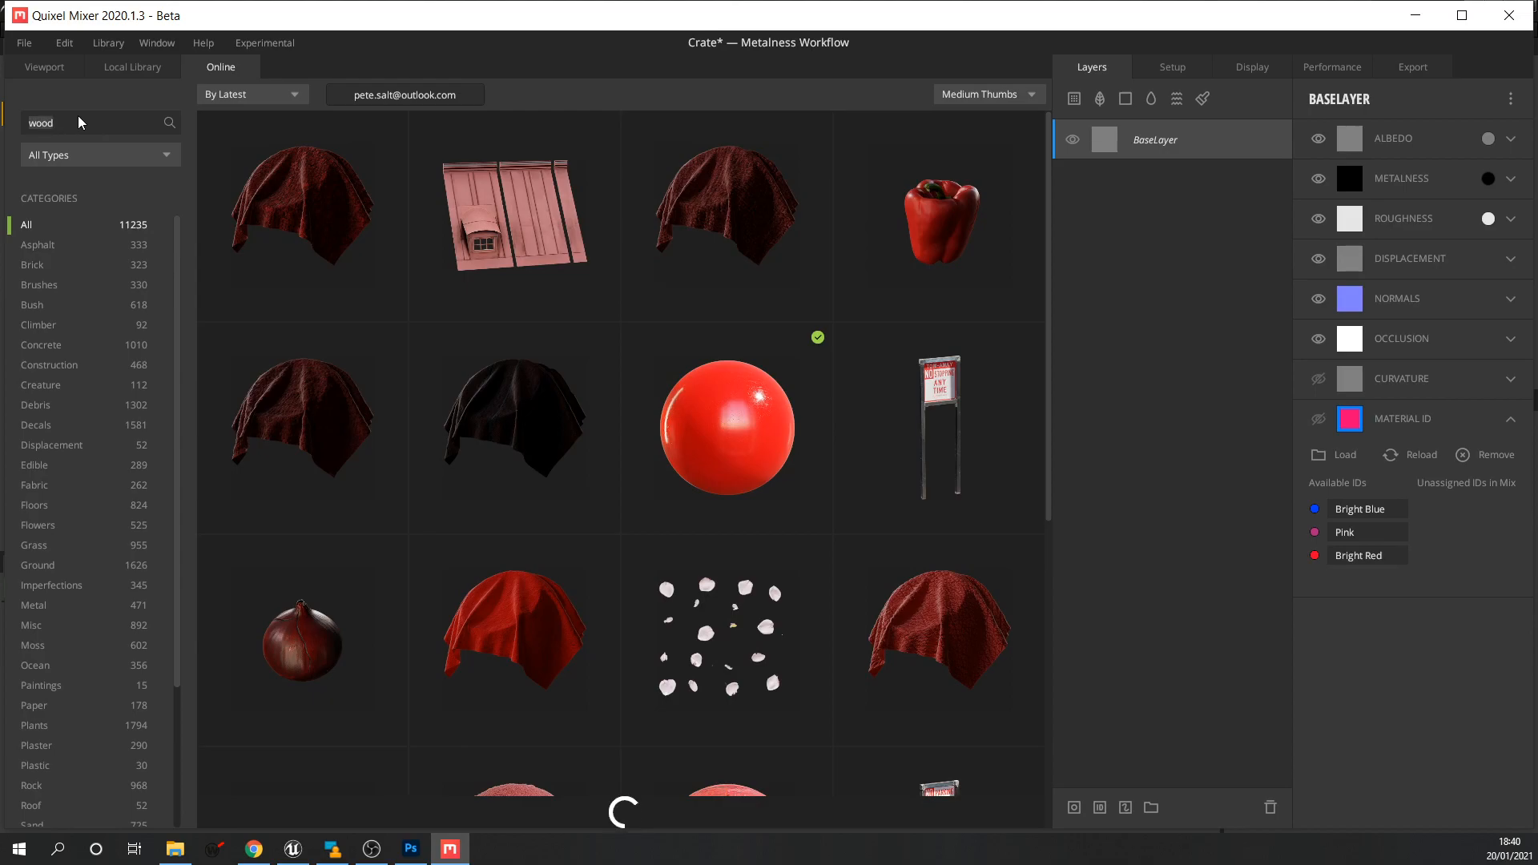
Search the local library for wood and add the Worn Grey Planks 2X2 M surface as a layer on the crate.
click(132, 67)
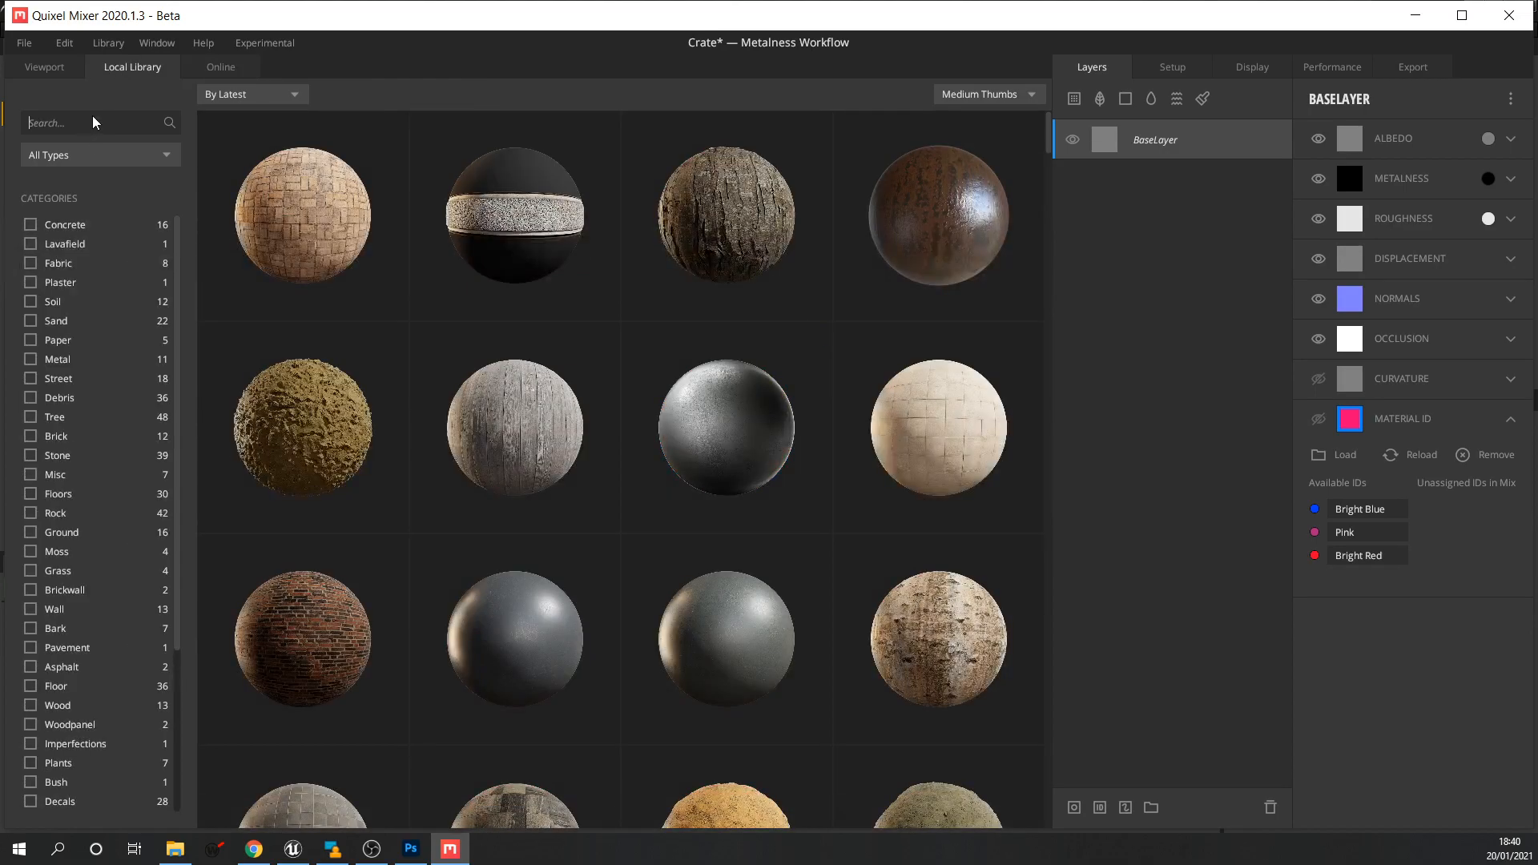
text(wood)
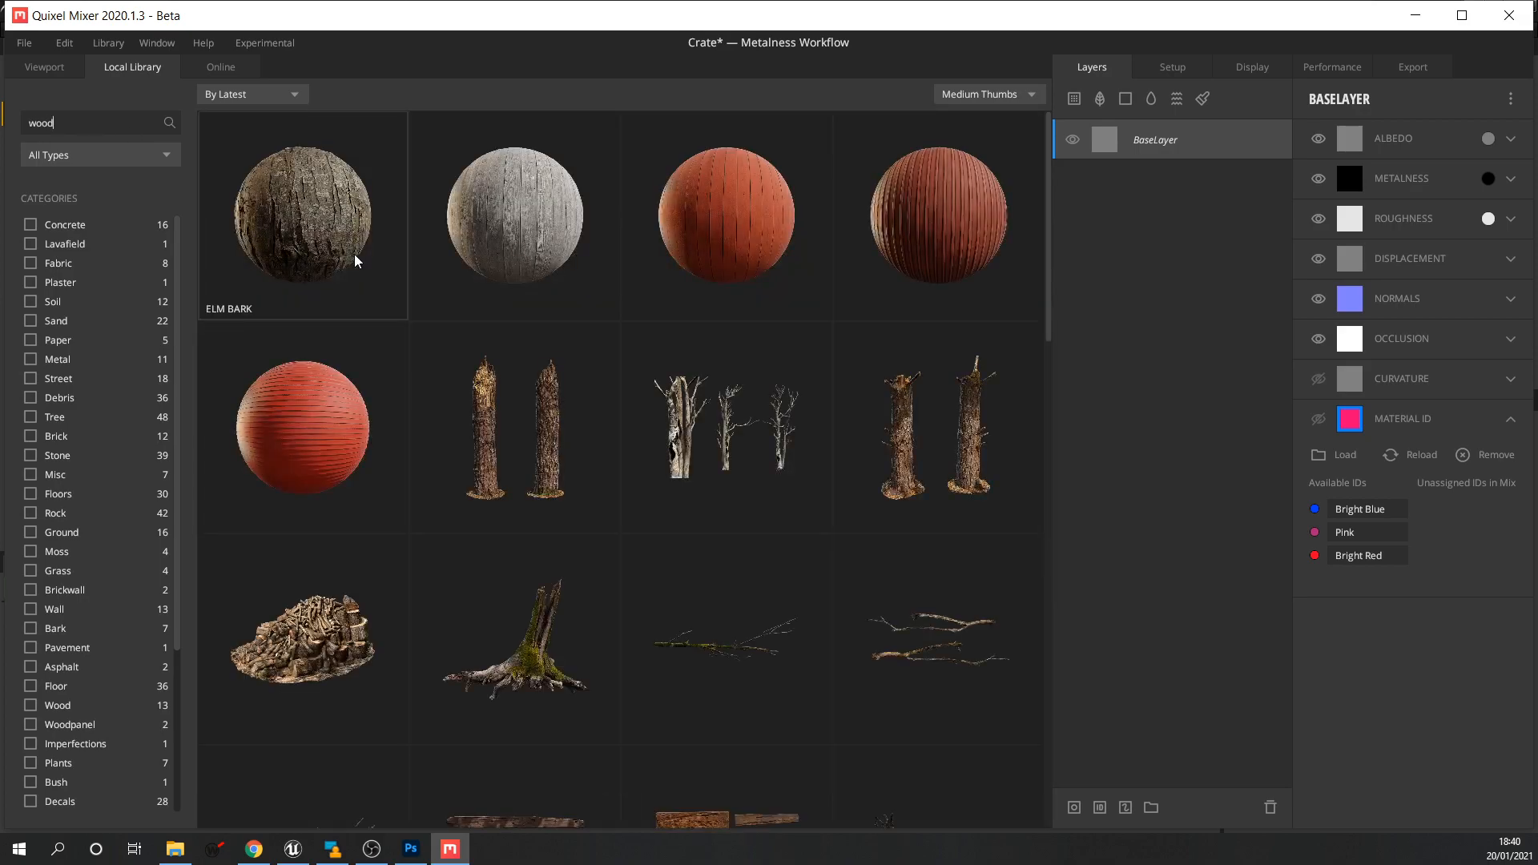
scroll(624, 232, down, 1)
scroll(622, 233, up, 1)
scroll(574, 231, down, 1)
scroll(581, 232, up, 1)
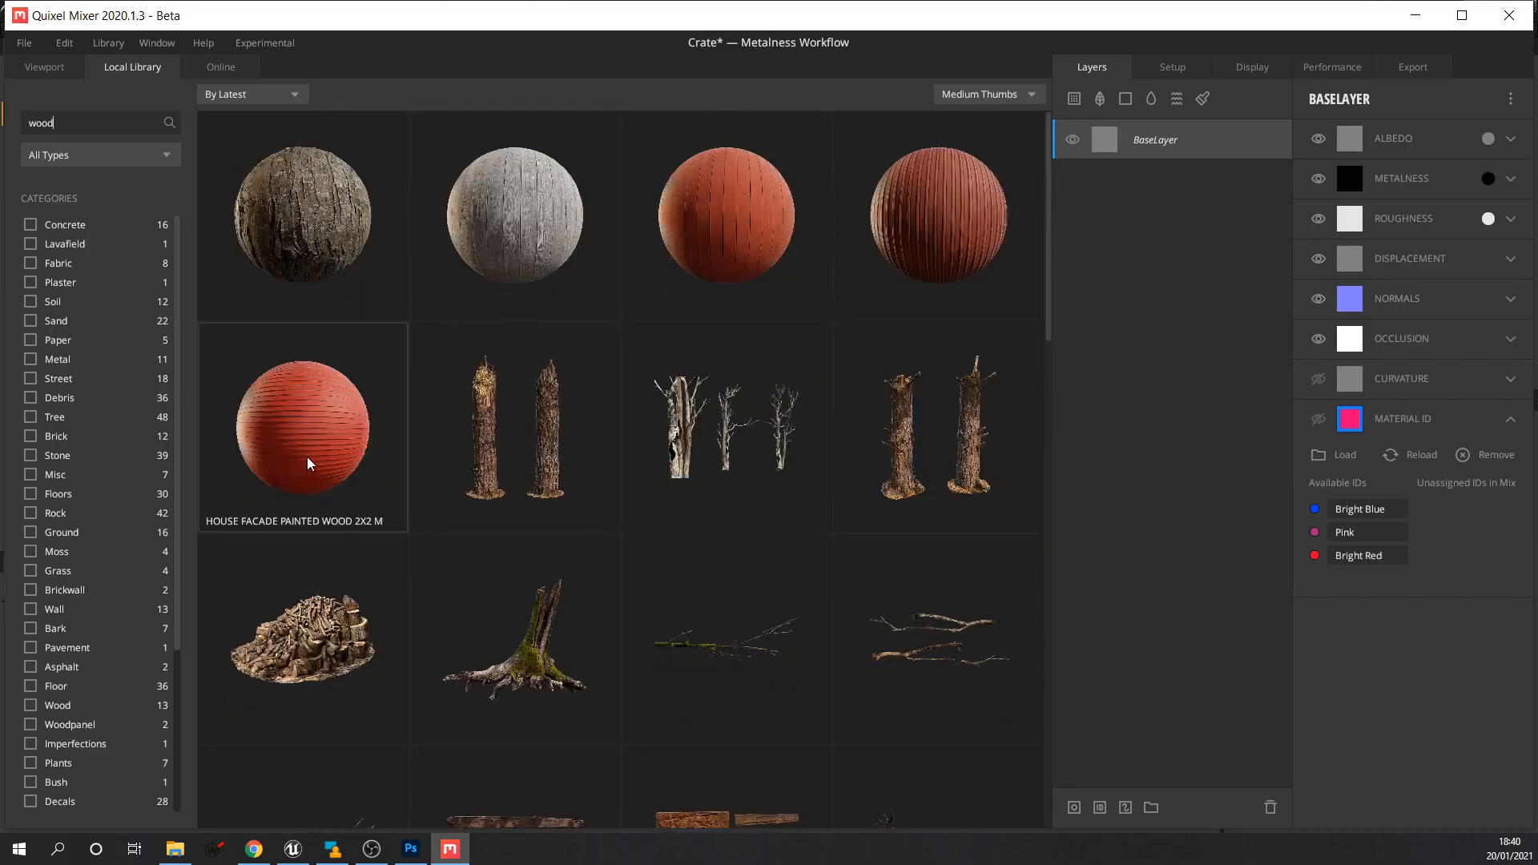
scroll(566, 371, down, 5)
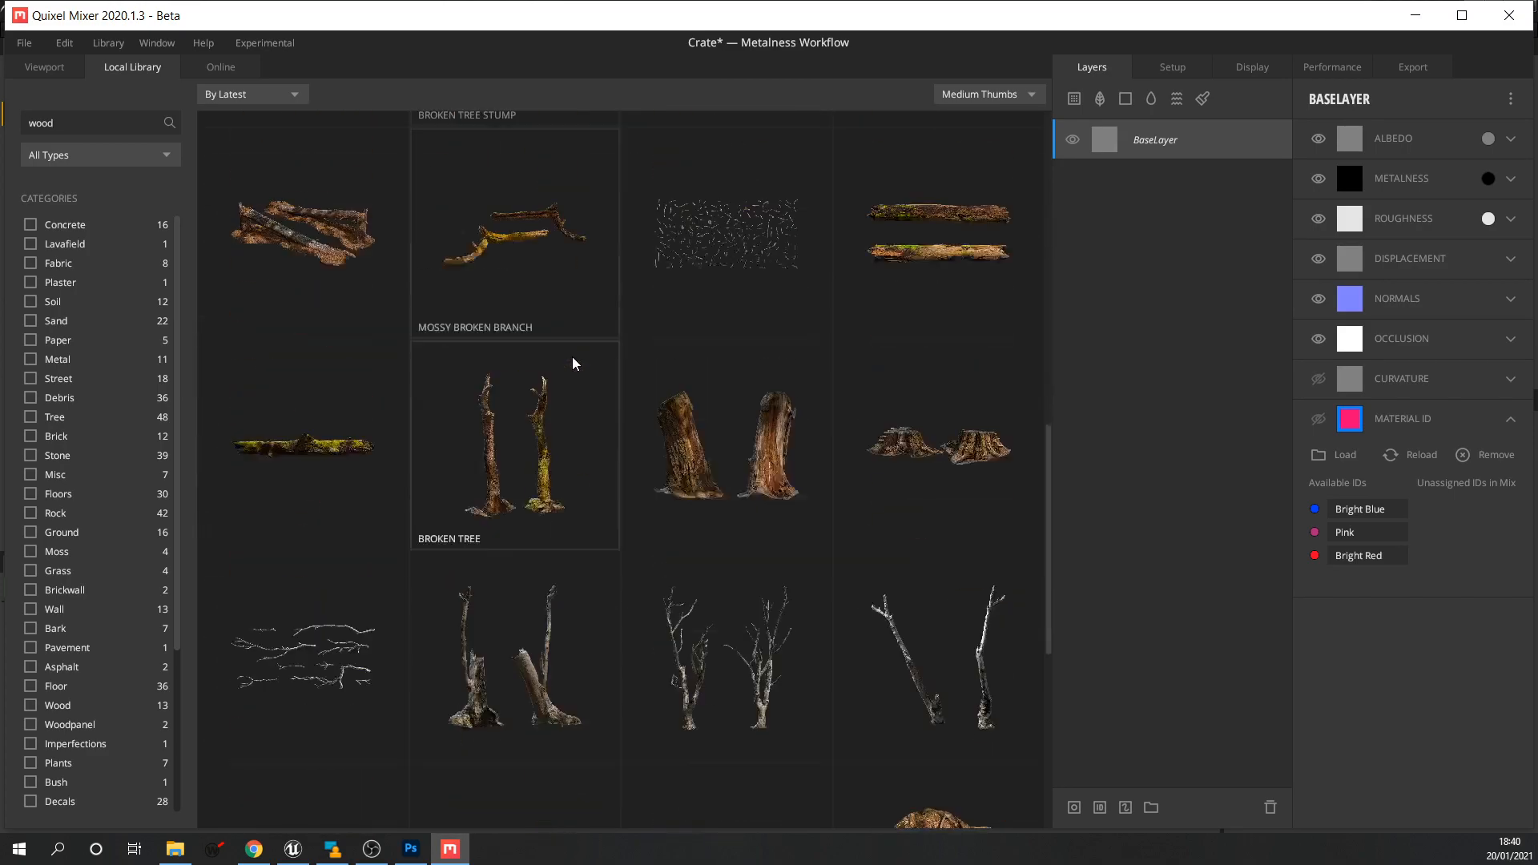
scroll(575, 359, up, 5)
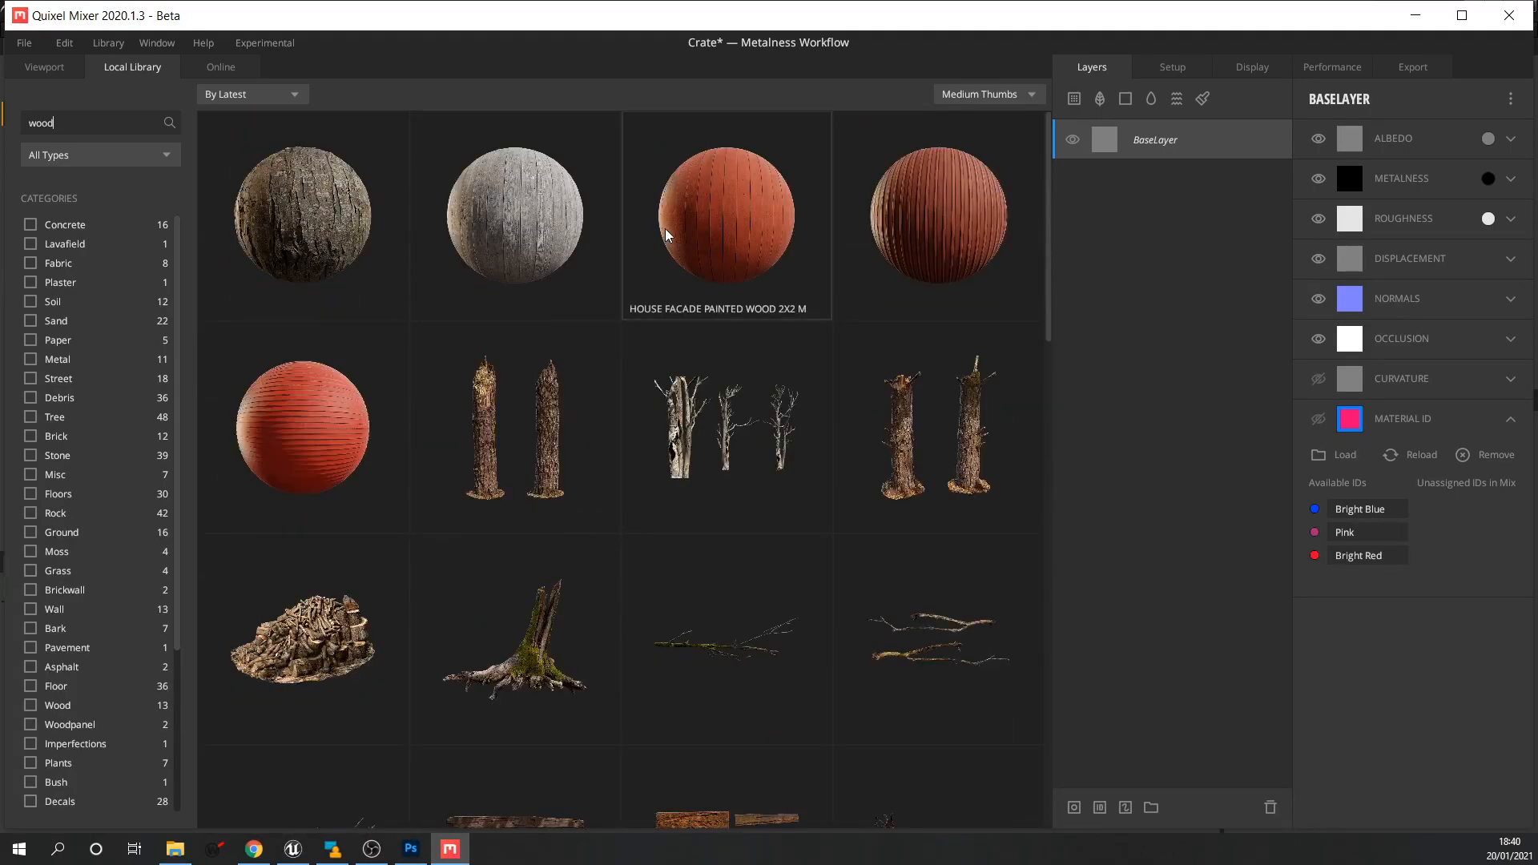
click(514, 233)
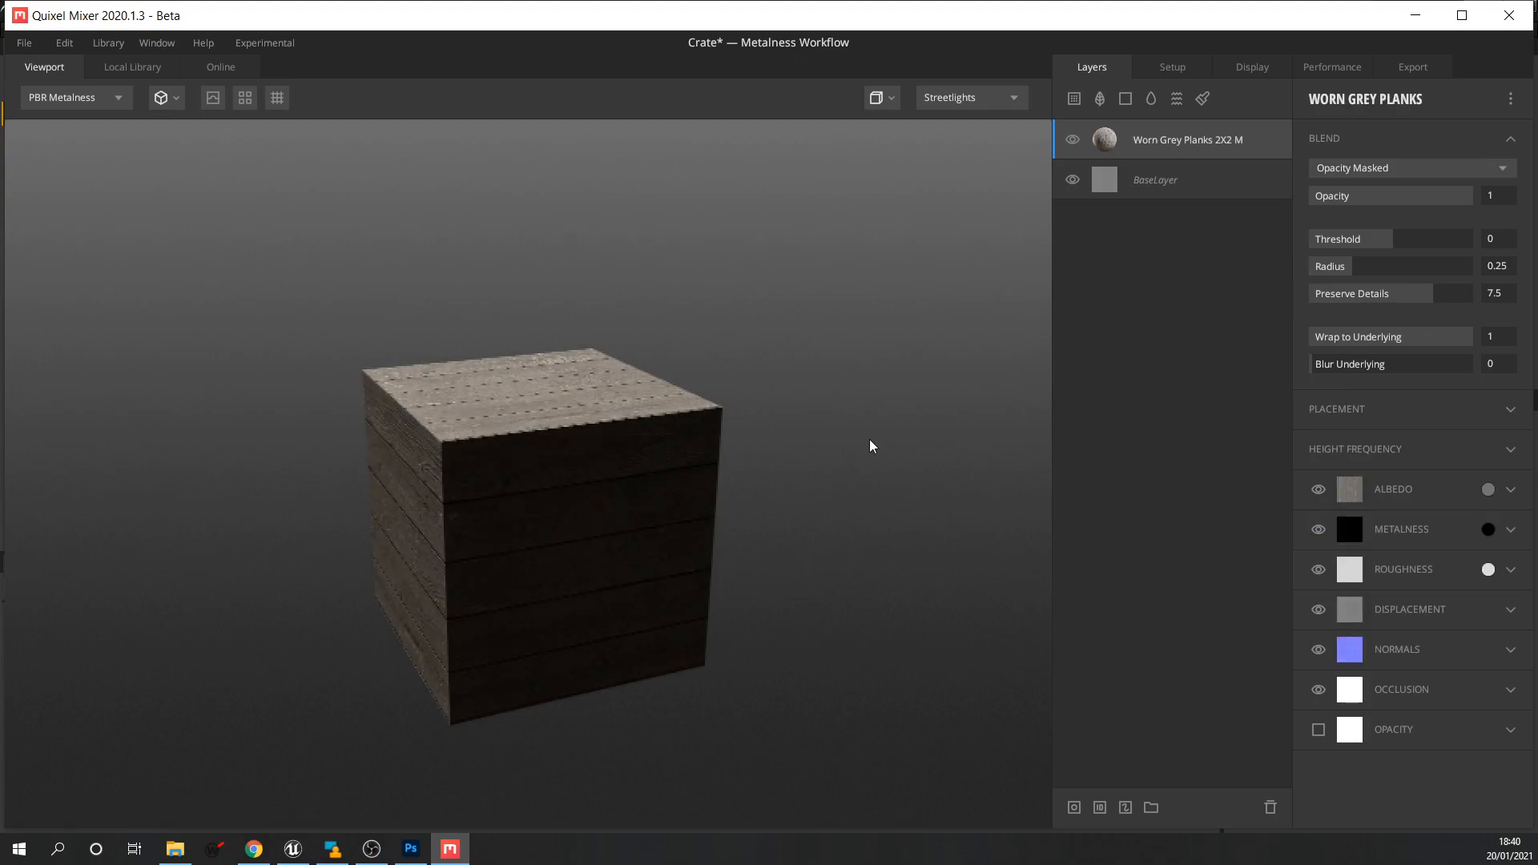
drag(723, 477, 772, 505)
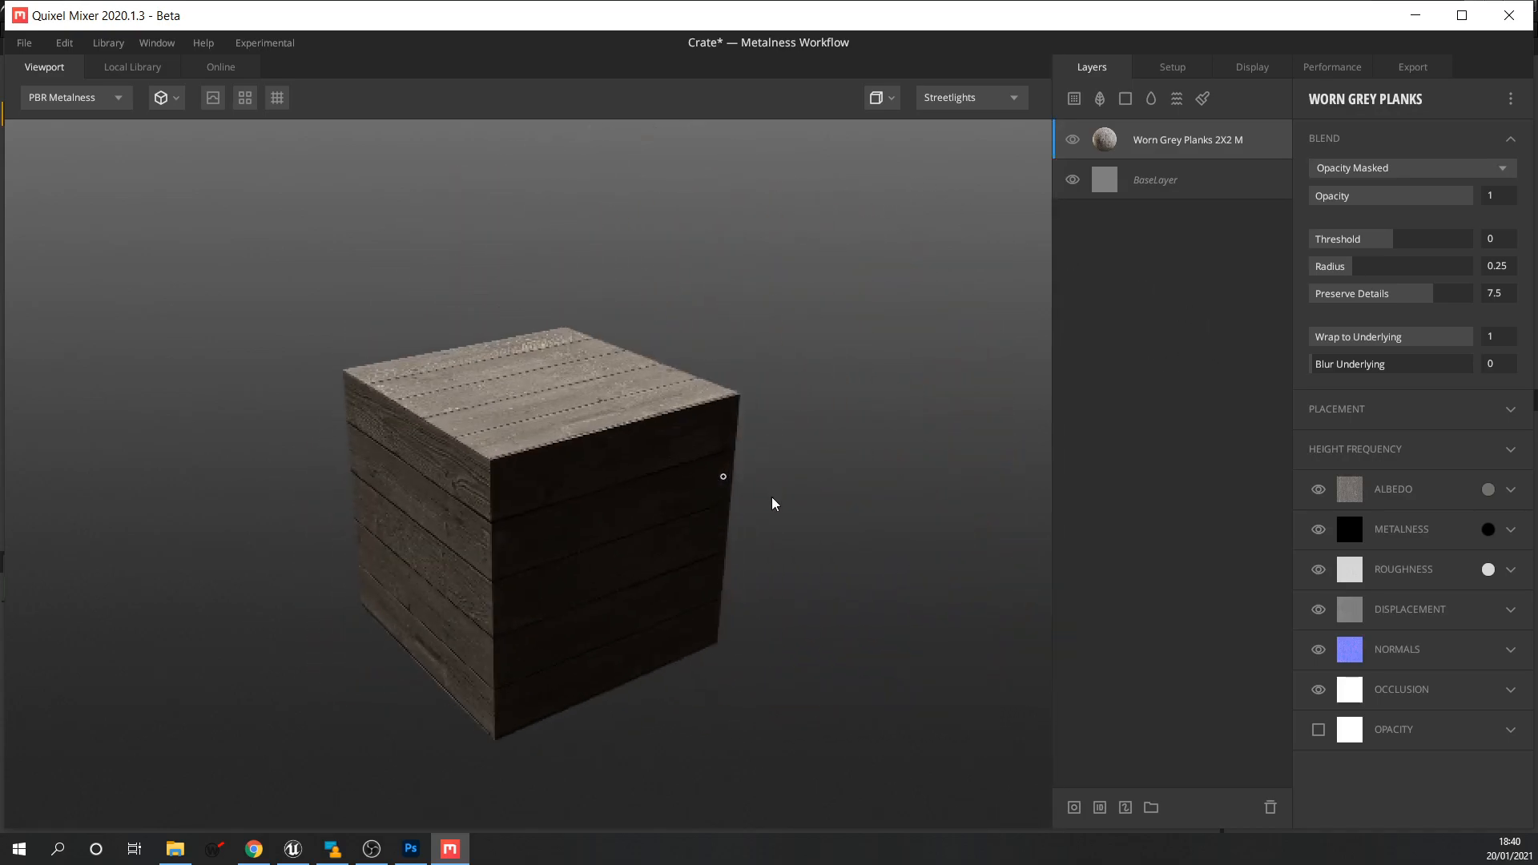
Add an ID mask to the Worn Grey Planks layer and limit it to the Bright Blue areas.
scroll(627, 490, up, 3)
scroll(628, 490, down, 3)
mouse_move(708, 416)
mouse_down()
mouse_move(696, 582)
mouse_move(855, 330)
mouse_move(666, 340)
mouse_move(899, 274)
mouse_move(934, 285)
mouse_move(700, 401)
mouse_move(700, 436)
mouse_move(731, 425)
mouse_up()
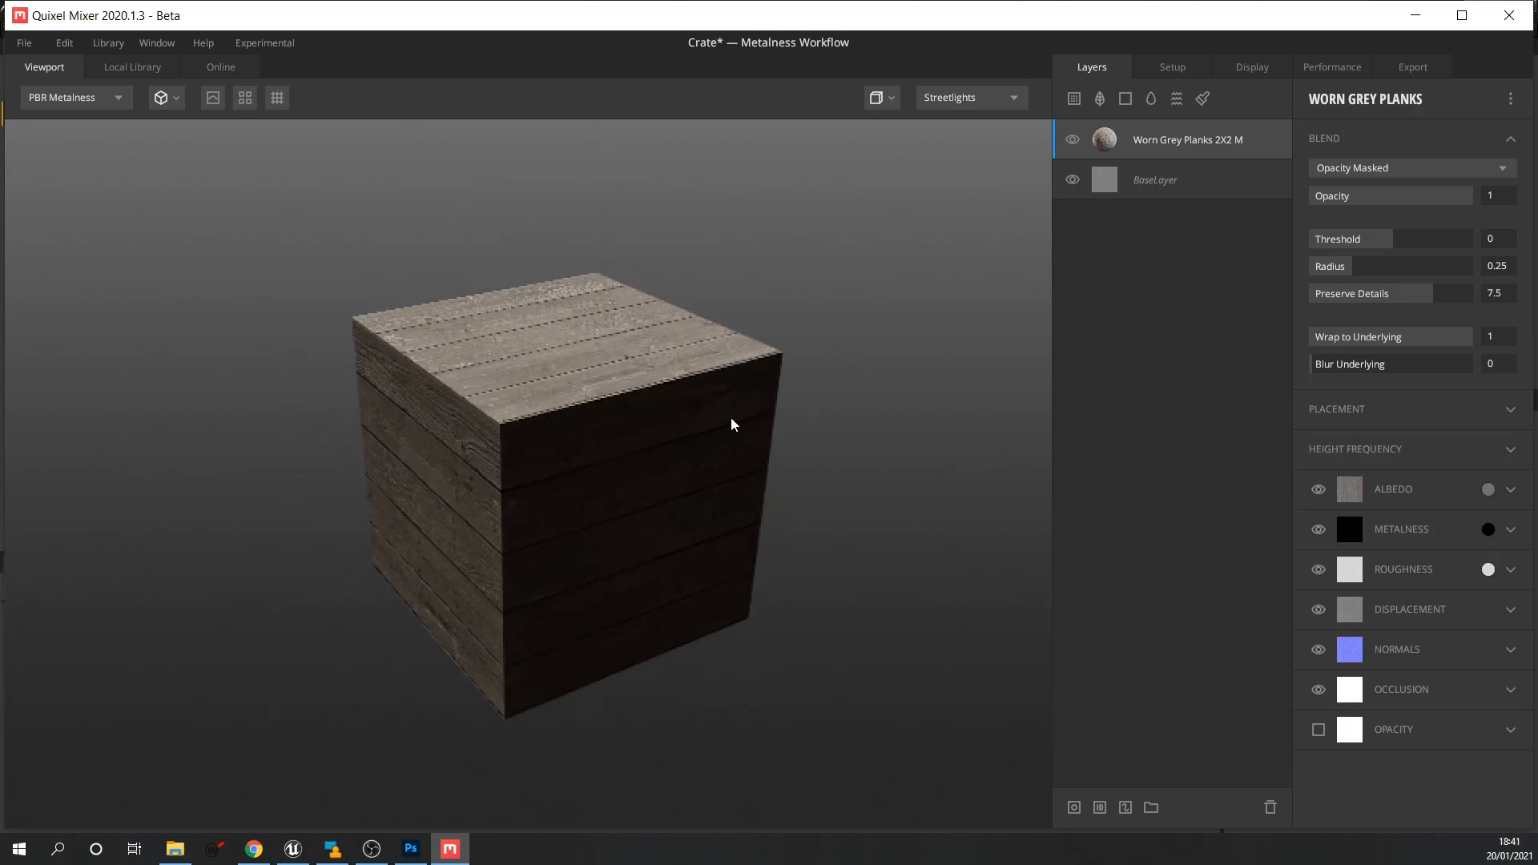
right_click(1200, 143)
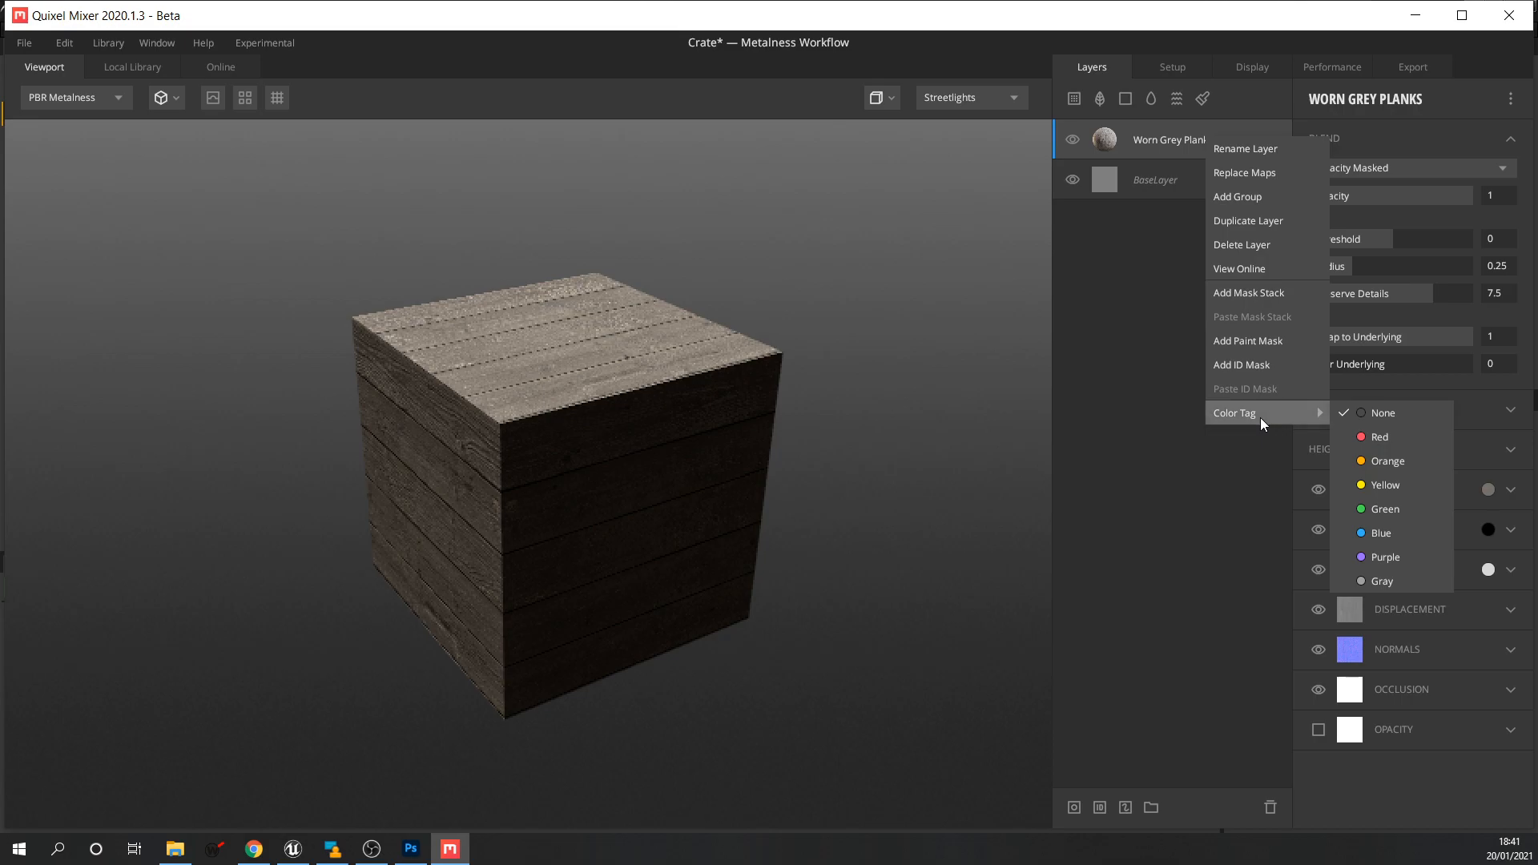
click(1268, 364)
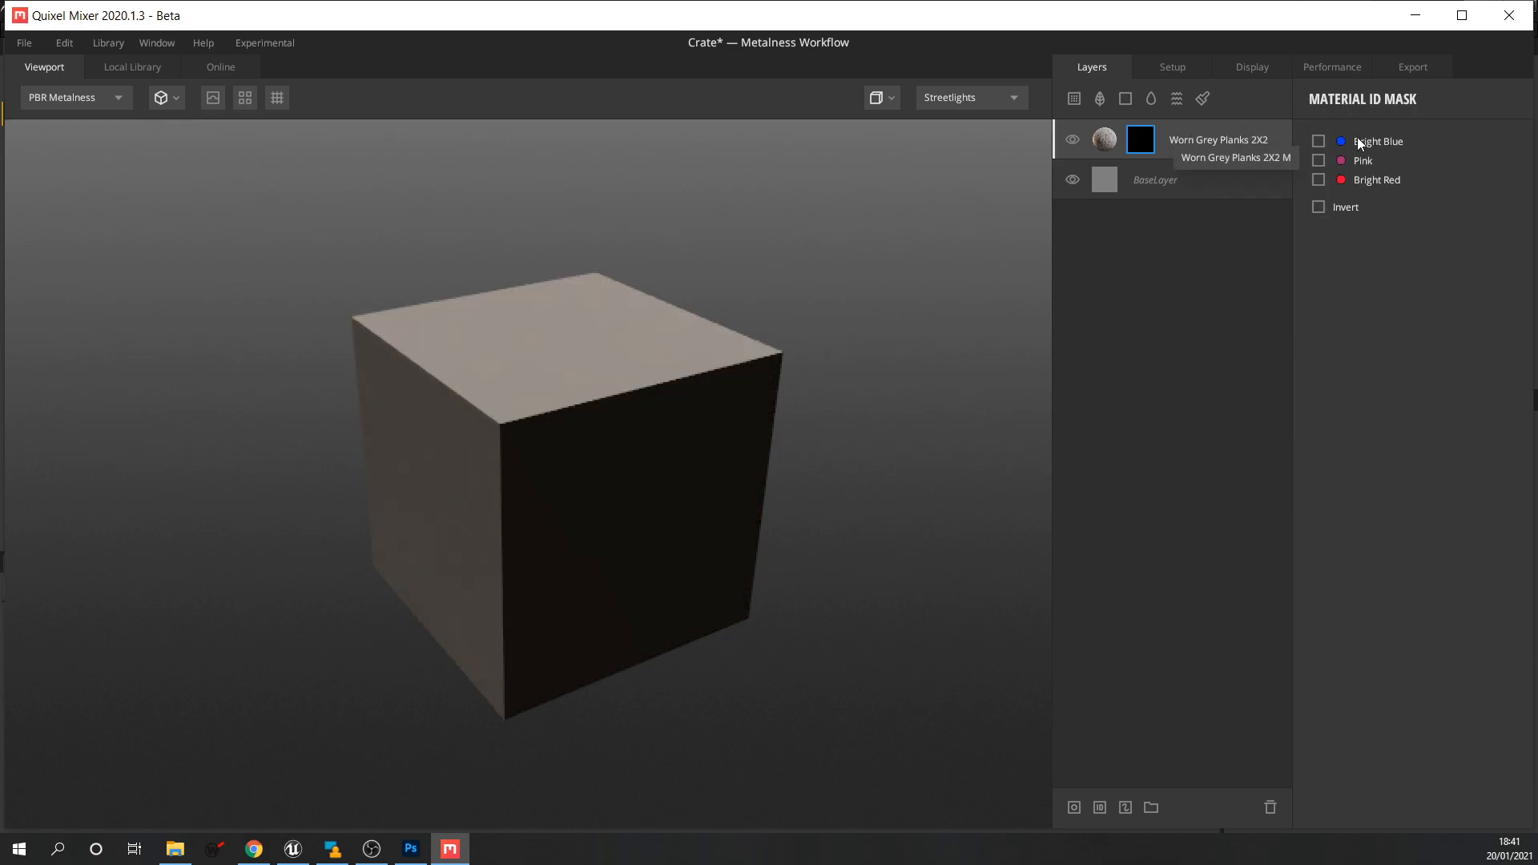
click(1318, 141)
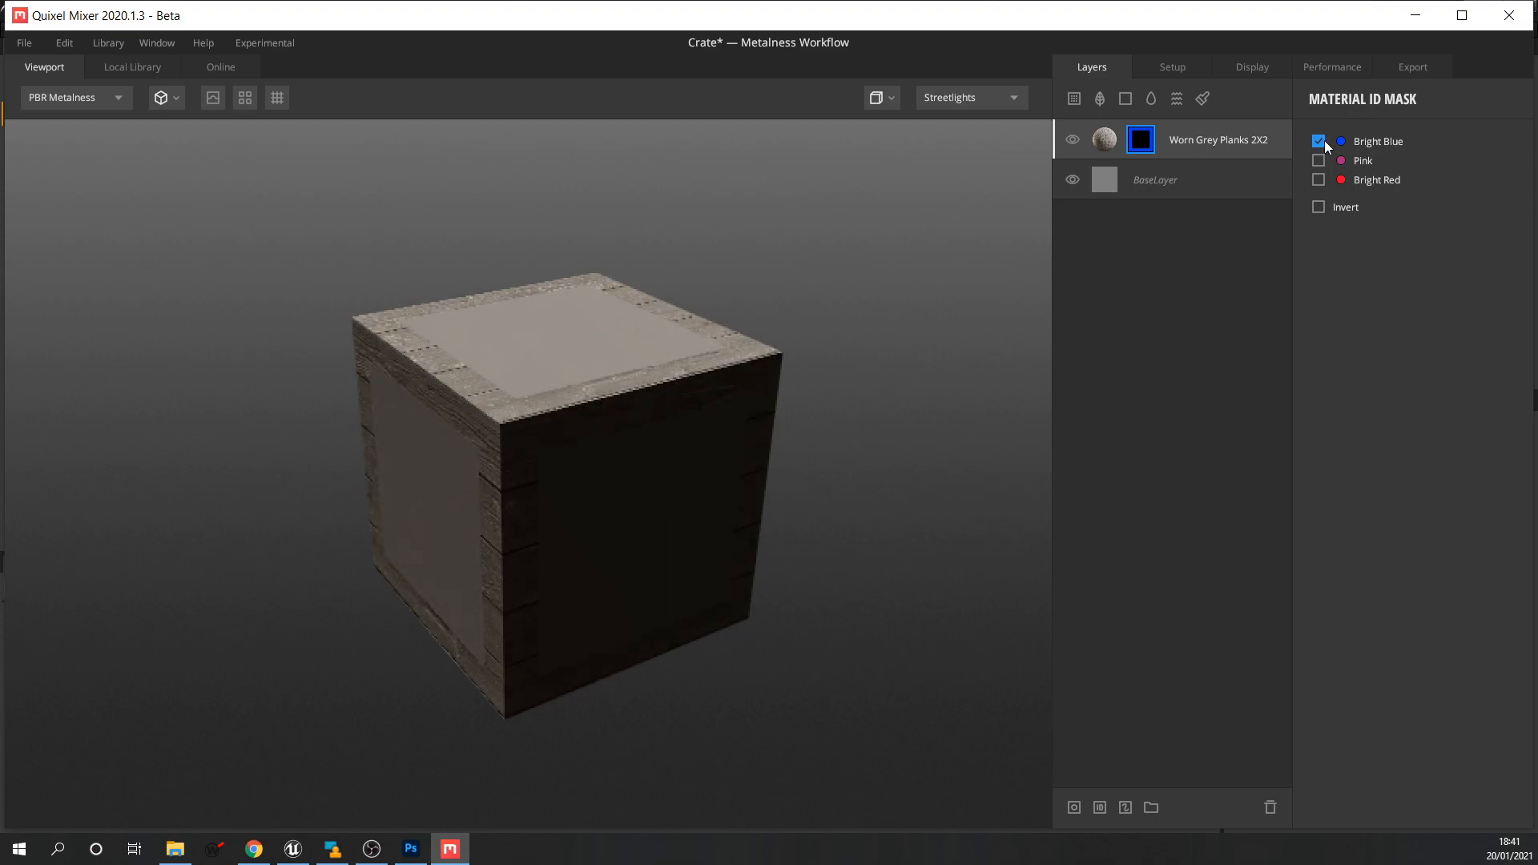
drag(807, 461, 966, 385)
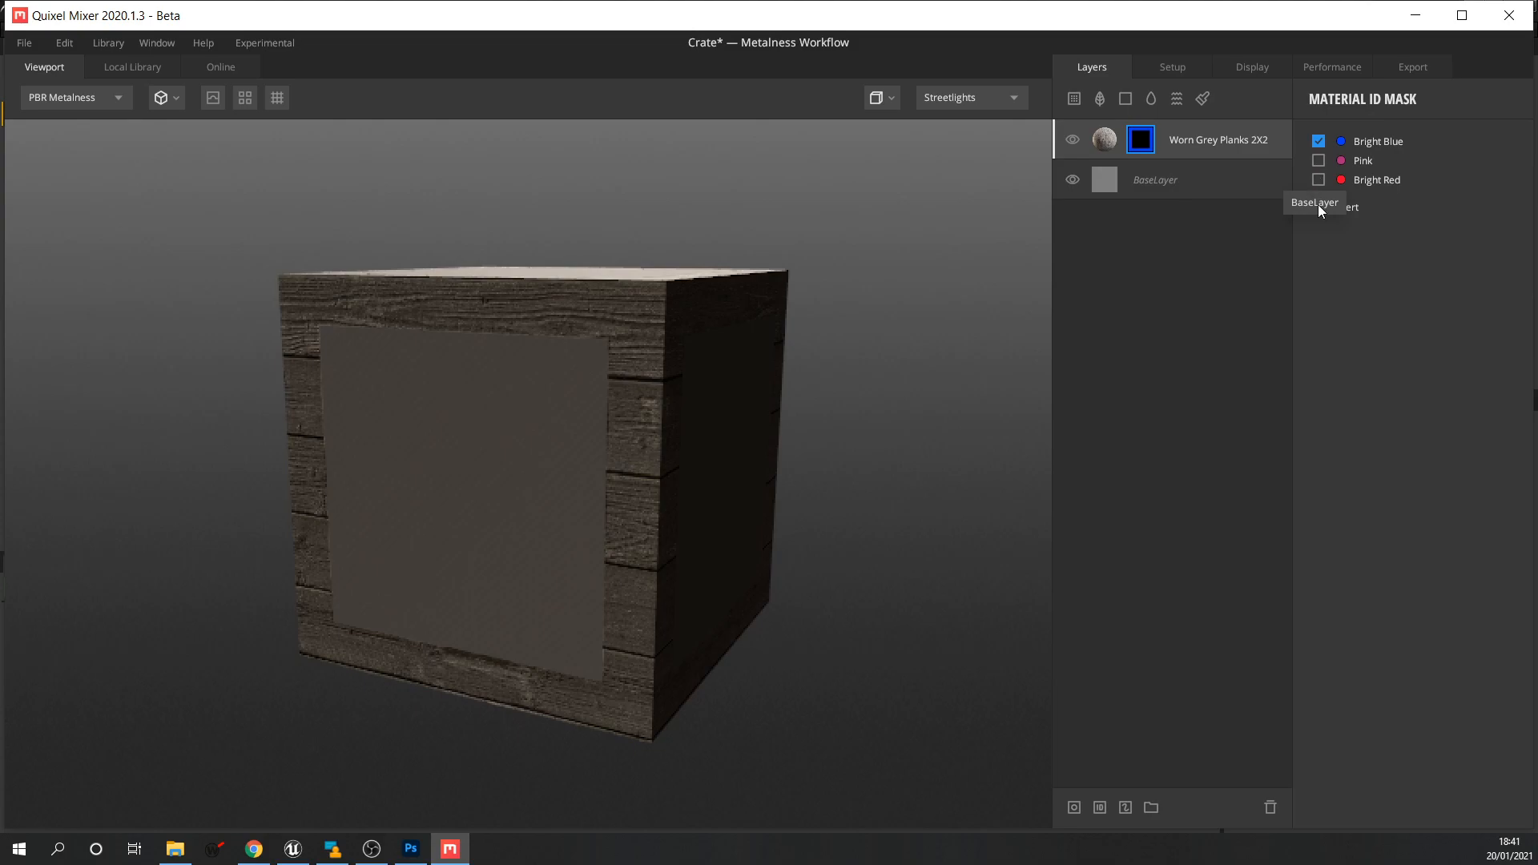
drag(862, 456, 1074, 395)
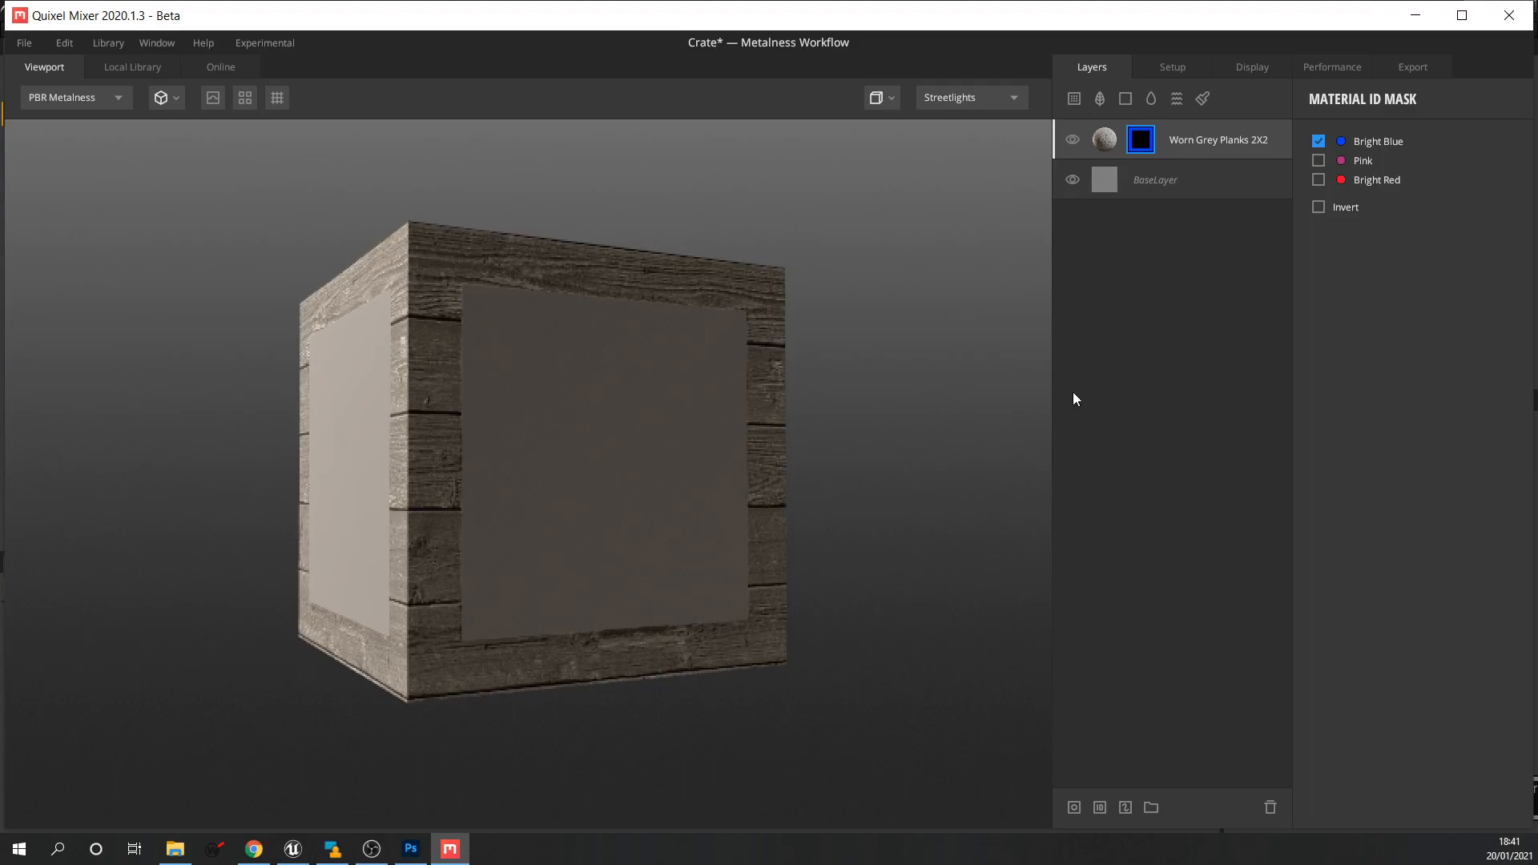
Set the Height Influence of the Worn Grey Planks layer's box projection to about 0.606.
click(1100, 141)
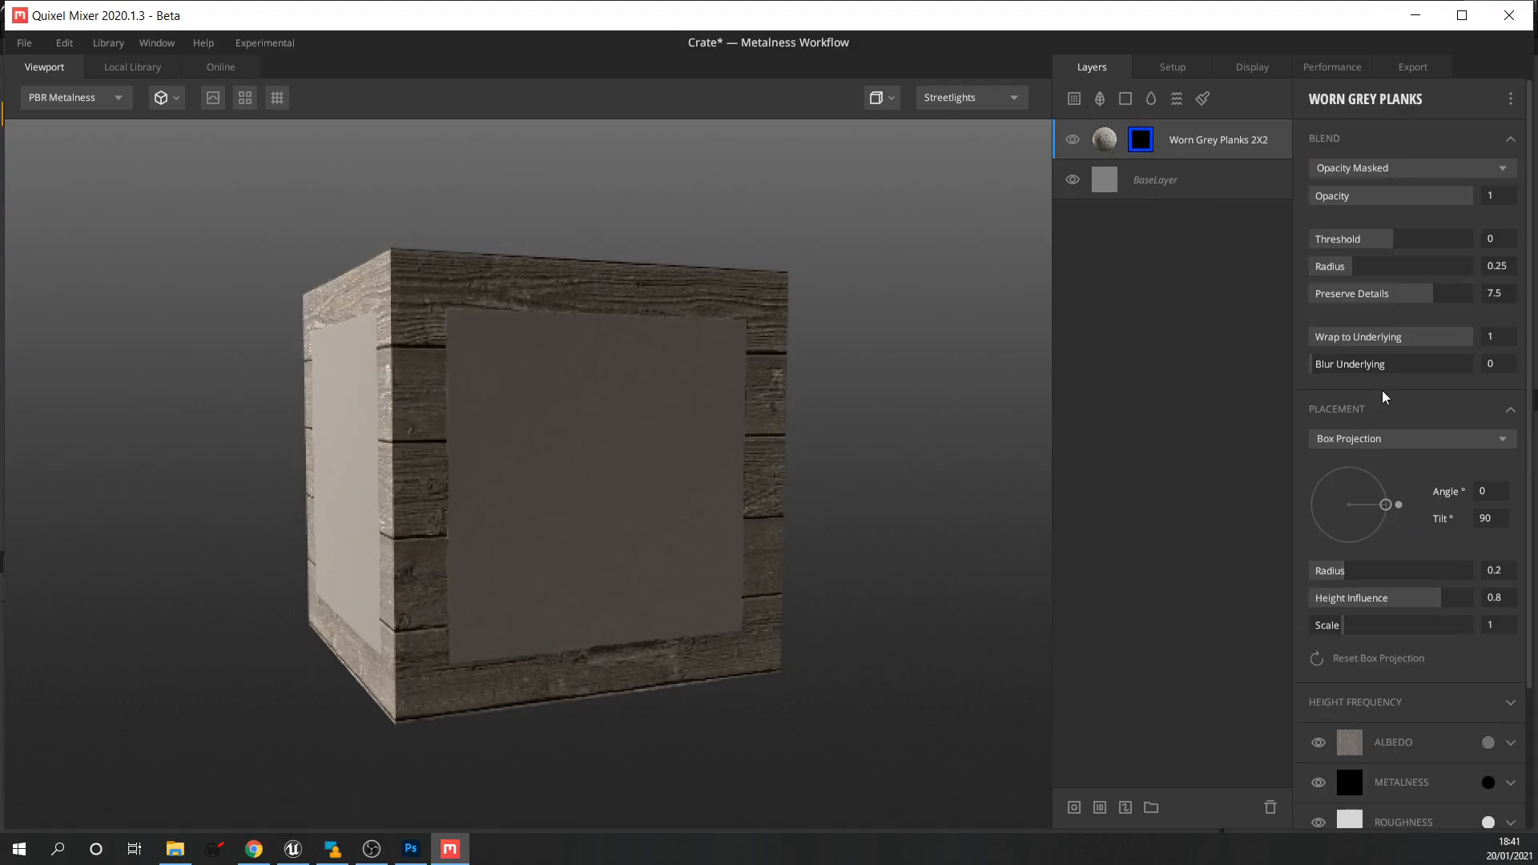
scroll(1428, 660, down, 1)
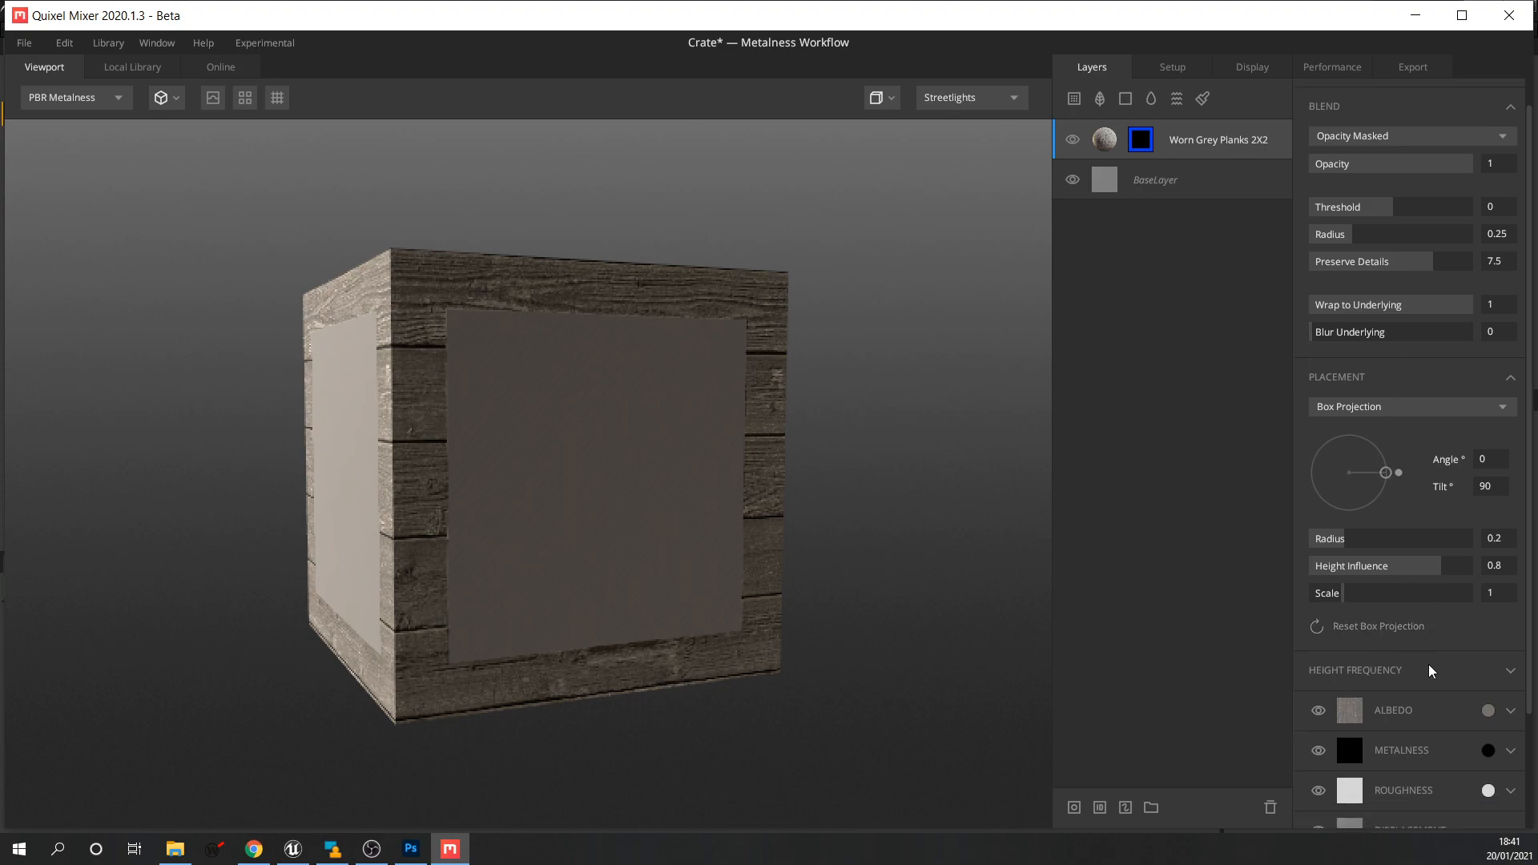
scroll(1435, 509, up, 1)
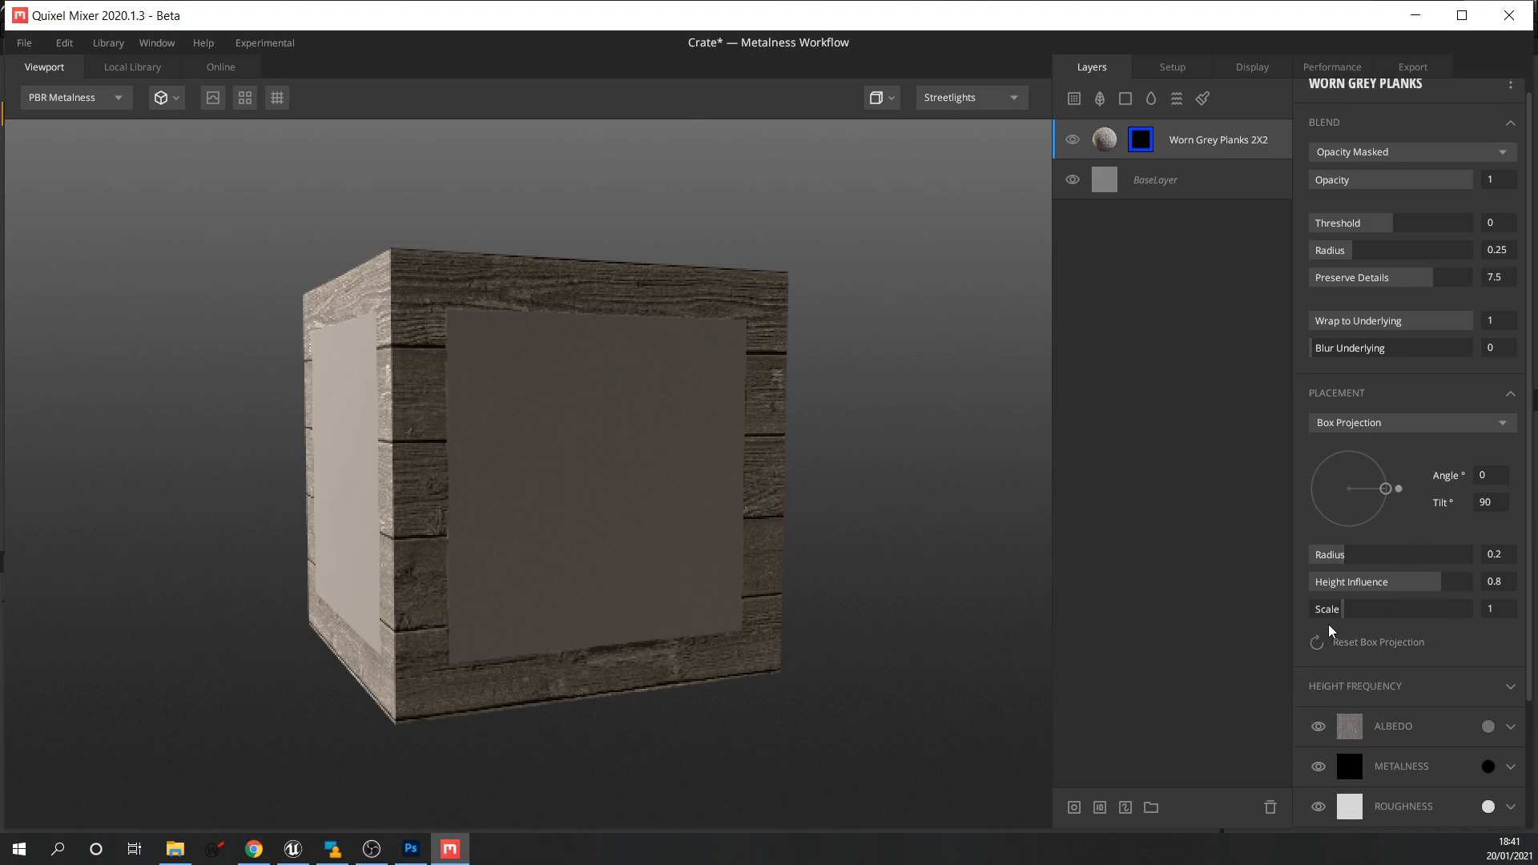
drag(1440, 588, 1408, 587)
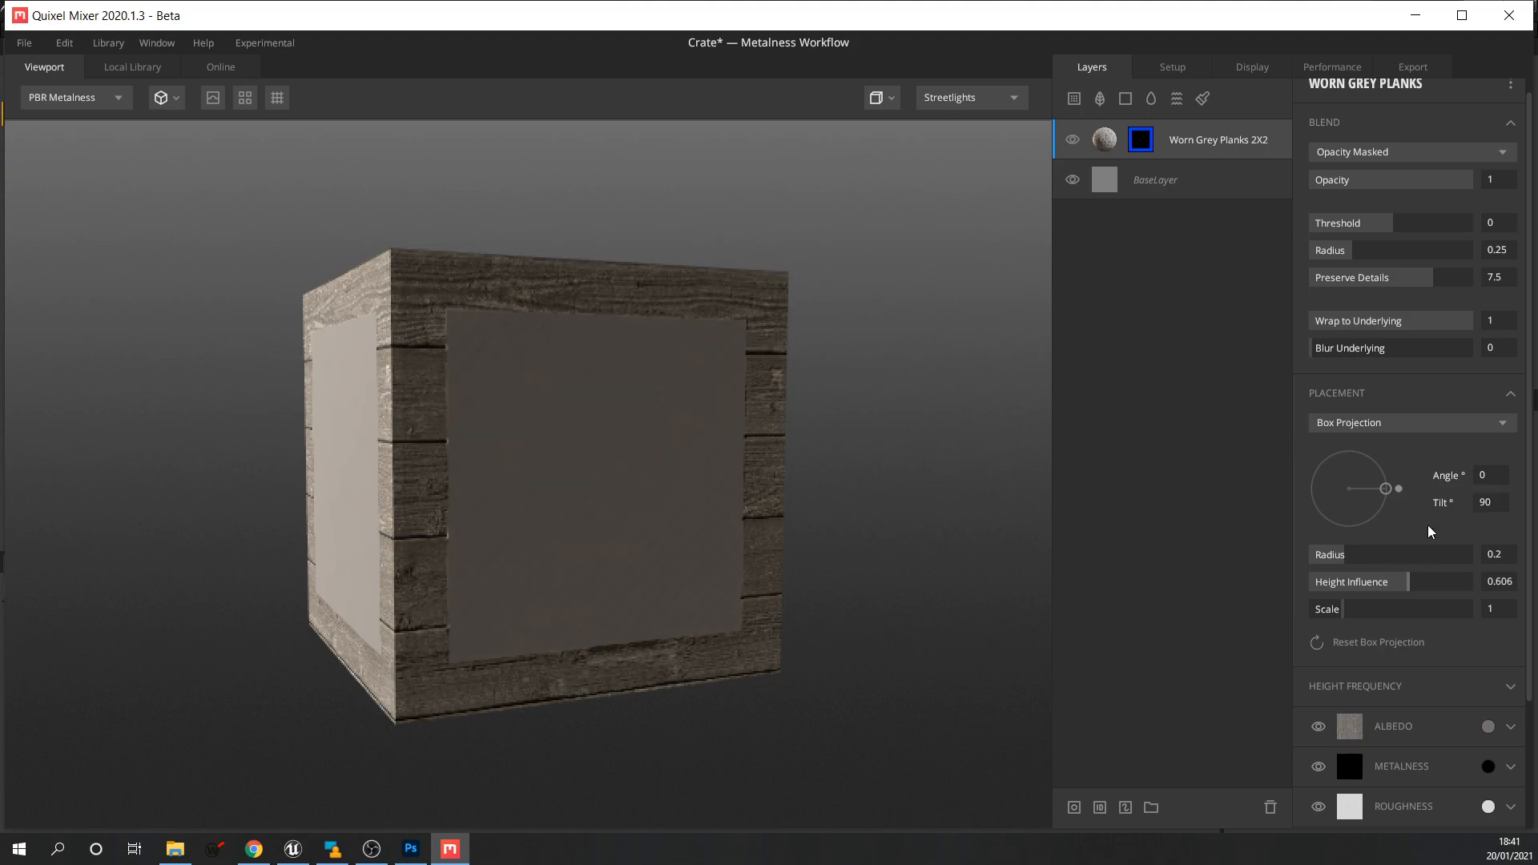
scroll(1434, 443, up, 1)
scroll(1386, 527, down, 2)
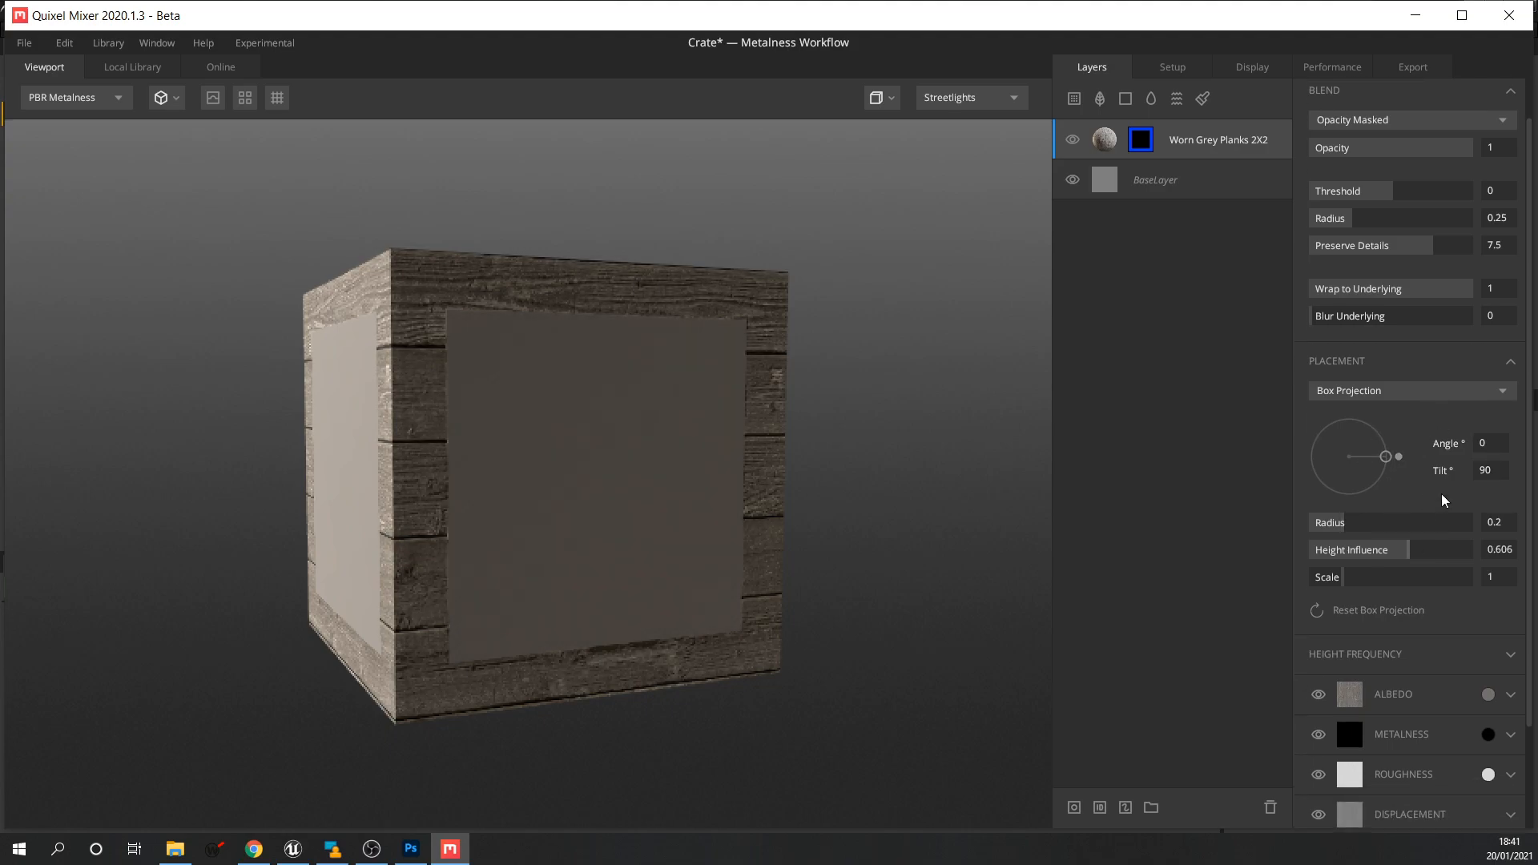
Try Tiling placement on the Worn Grey Planks layer with Offset X at about 0.065 and a trial rotation.
click(1427, 393)
click(1358, 415)
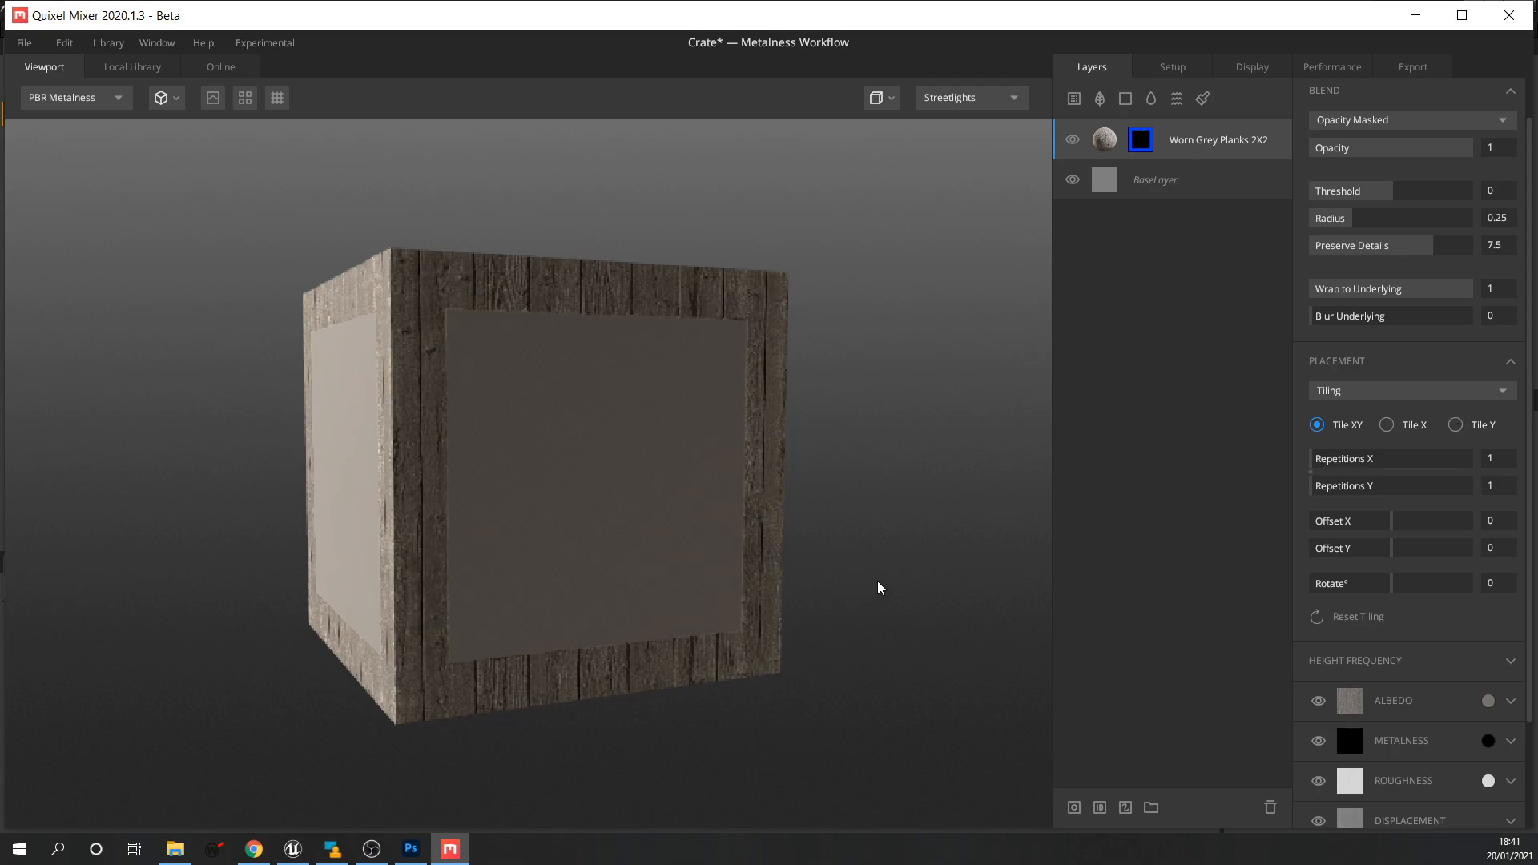
drag(876, 578, 930, 571)
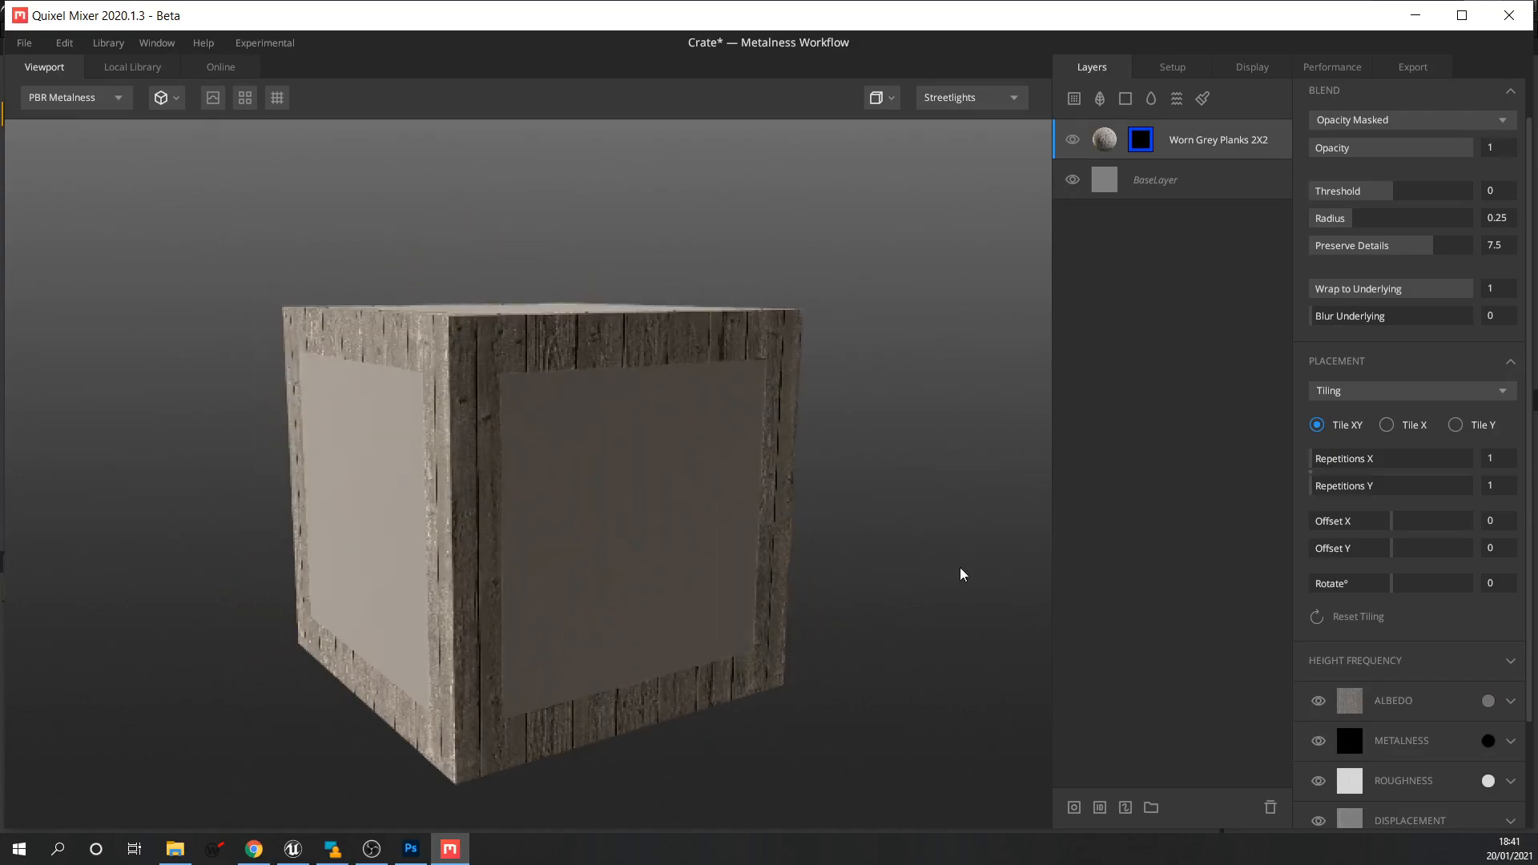
mouse_move(1390, 529)
mouse_down()
mouse_move(1359, 525)
mouse_move(1400, 526)
mouse_up()
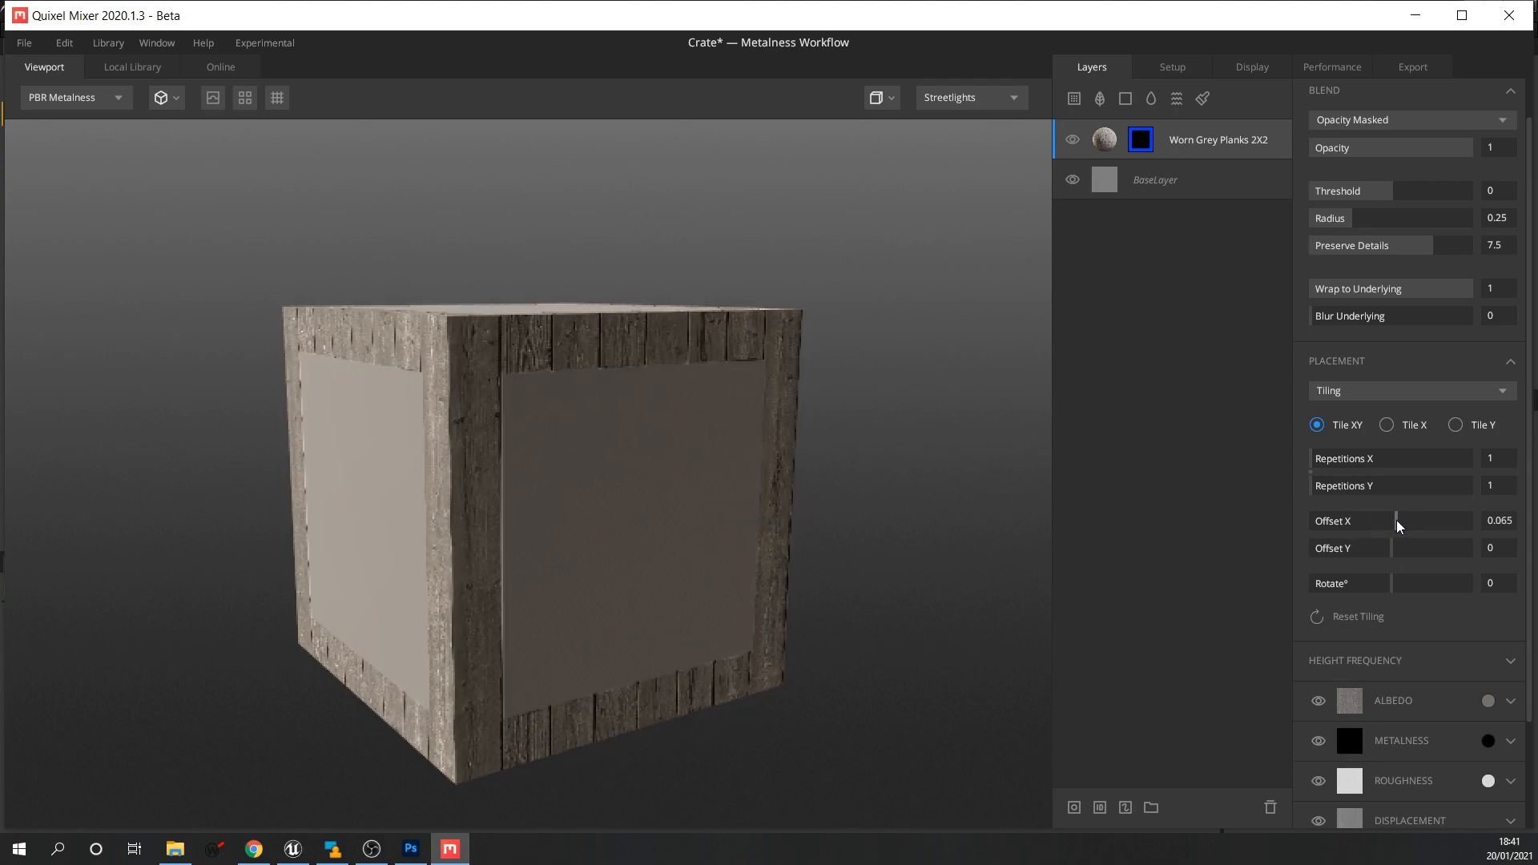
mouse_move(838, 515)
mouse_down()
mouse_move(738, 488)
mouse_move(783, 377)
mouse_move(896, 503)
mouse_move(829, 508)
mouse_up()
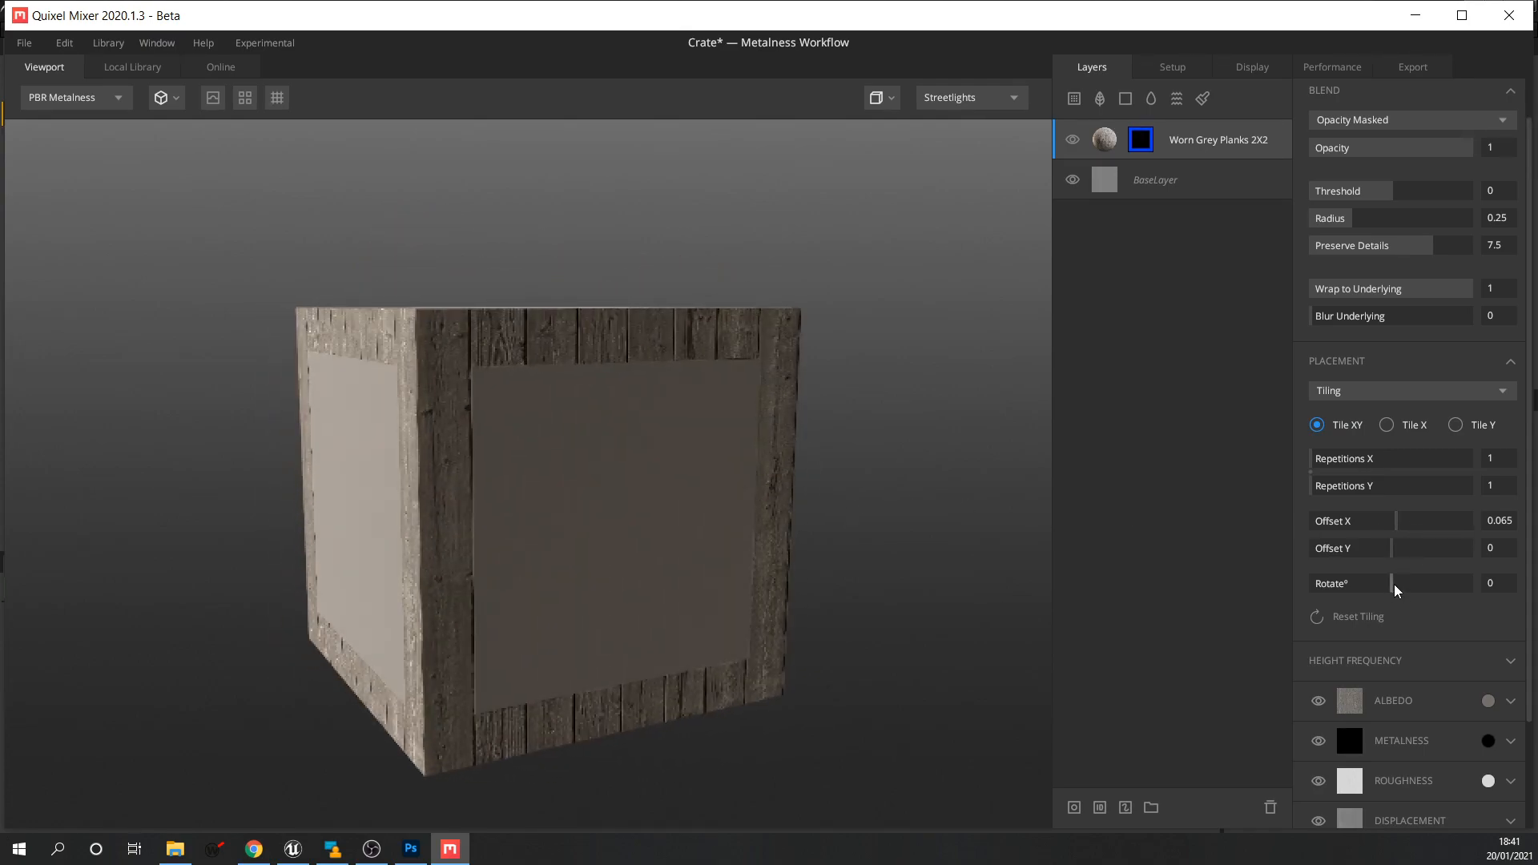
mouse_move(1412, 590)
mouse_down()
mouse_move(1426, 590)
mouse_move(1393, 590)
mouse_up()
Return the Worn Grey Planks layer's placement to Box Projection.
click(1395, 393)
click(1382, 459)
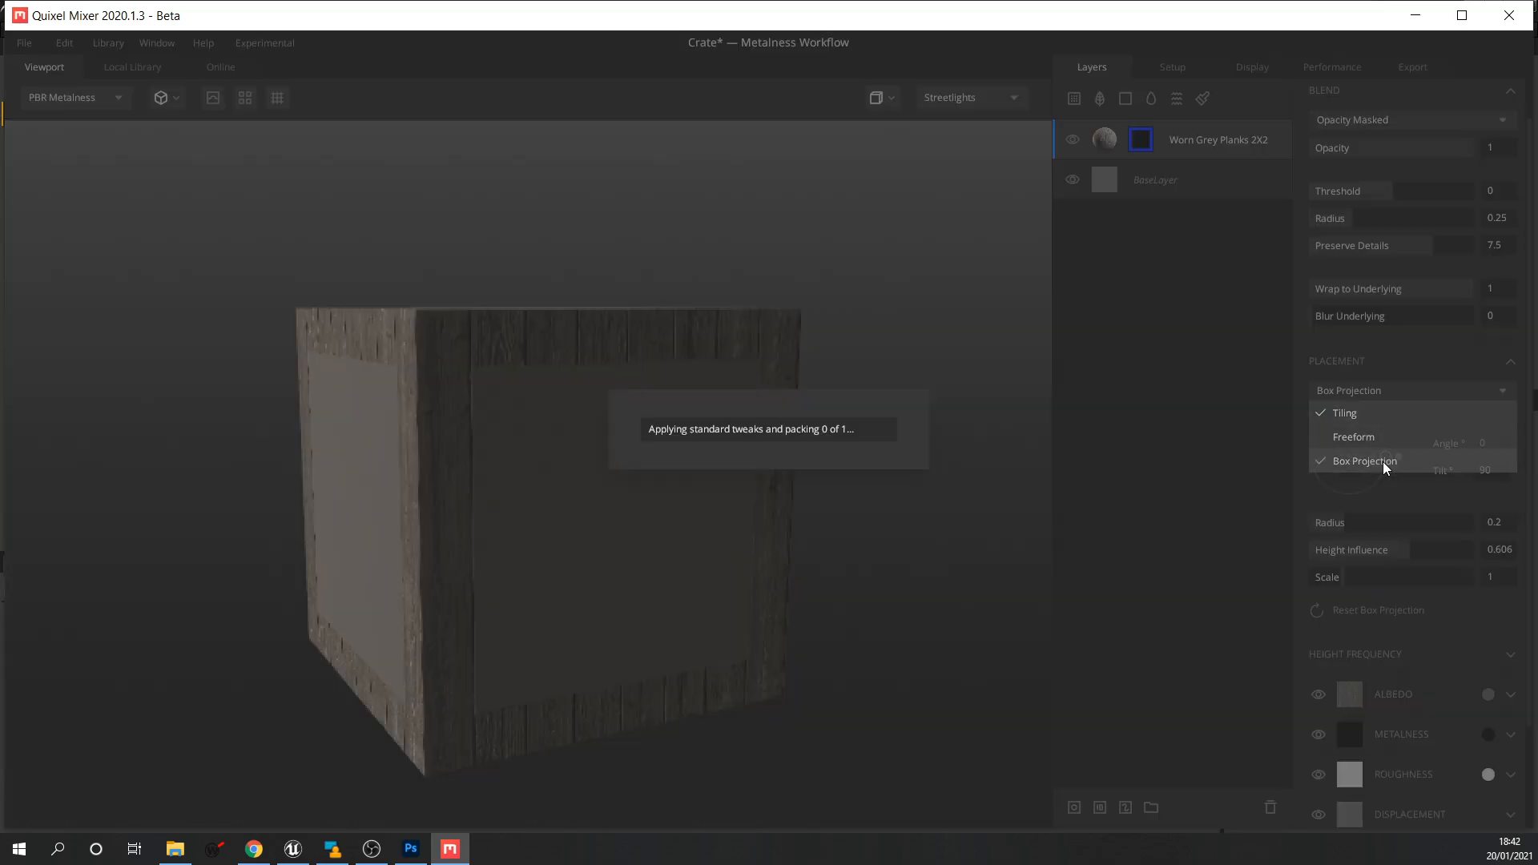
drag(856, 500, 911, 497)
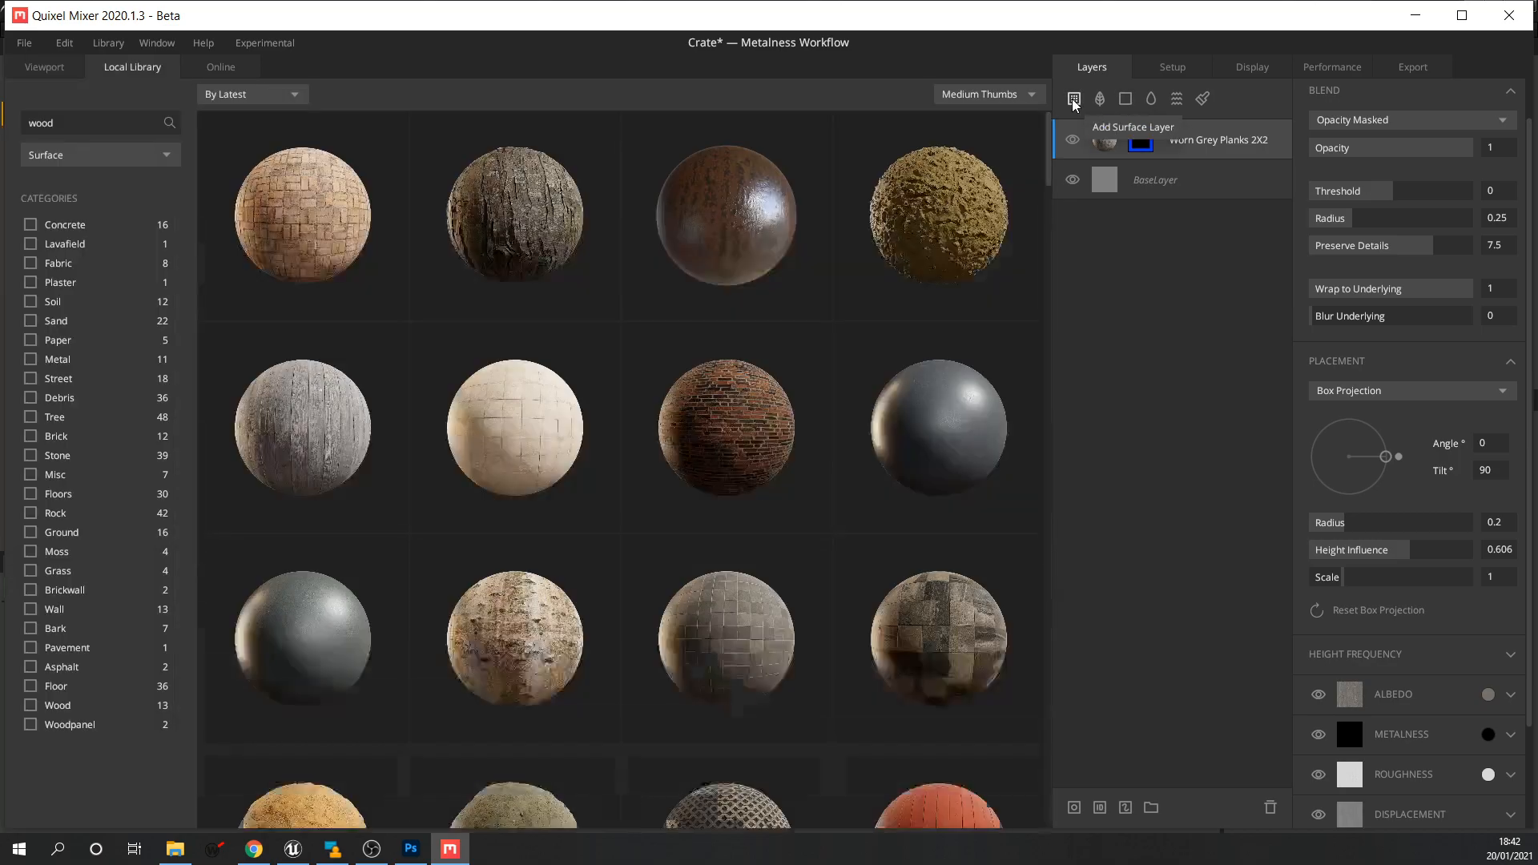
Add the red House Facade Painted Wood 2X2 M surface from the local library as a new layer.
click(1074, 97)
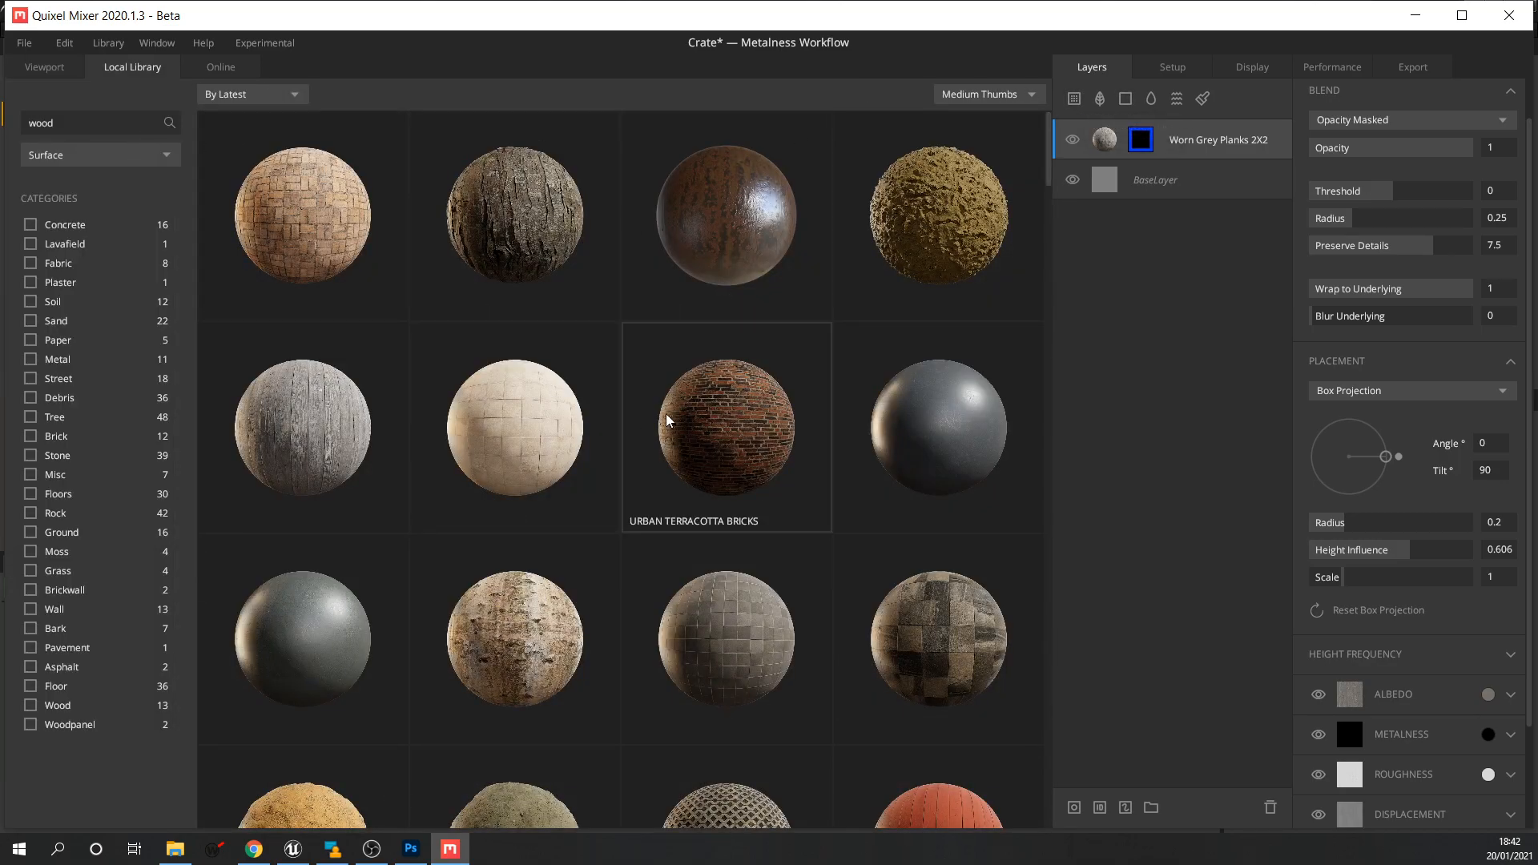
click(169, 124)
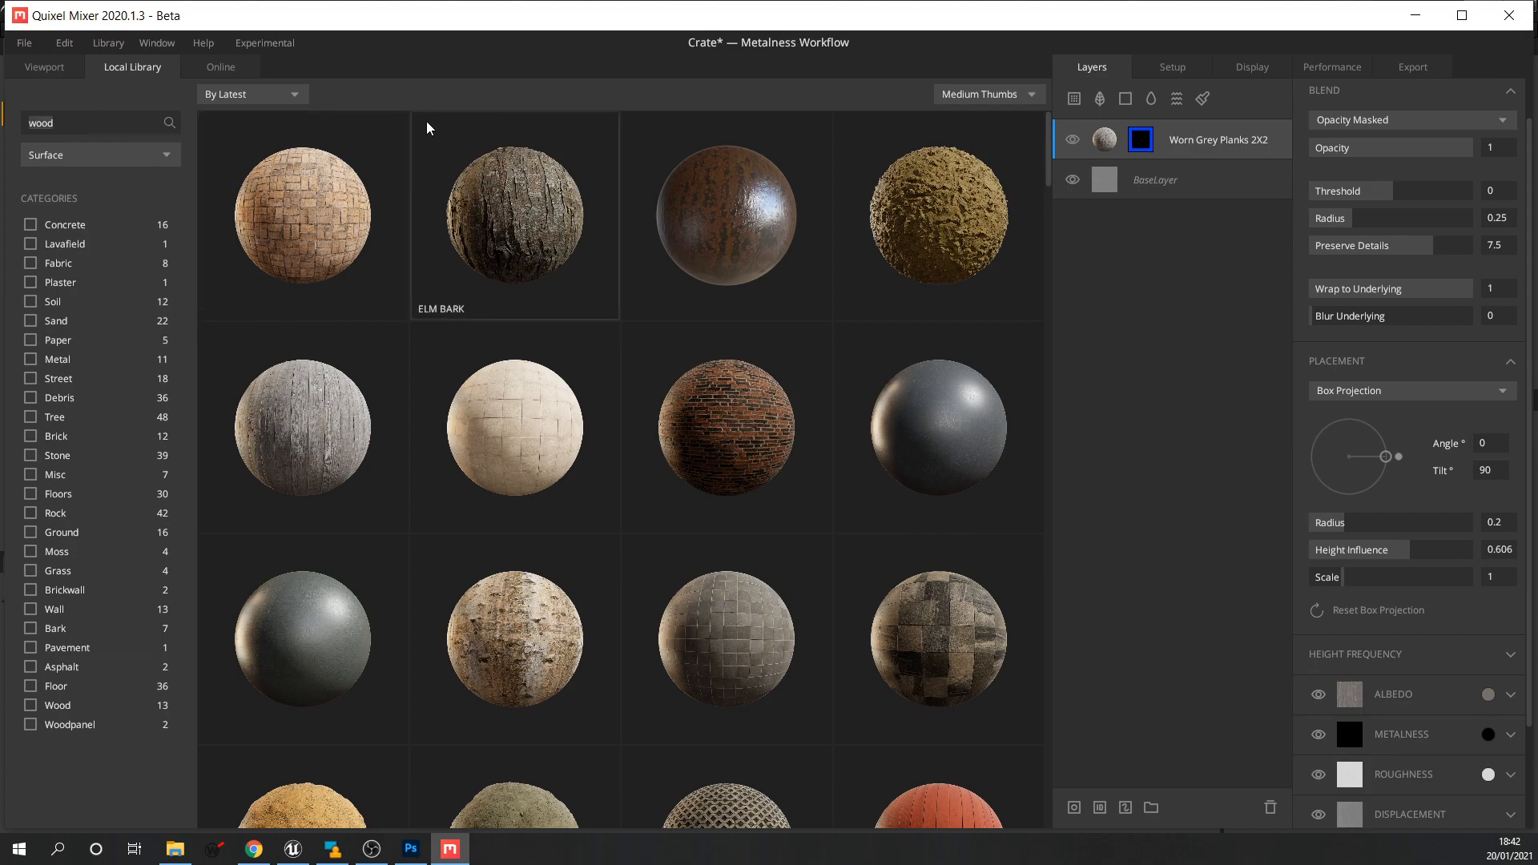
scroll(529, 401, down, 1)
scroll(560, 433, up, 1)
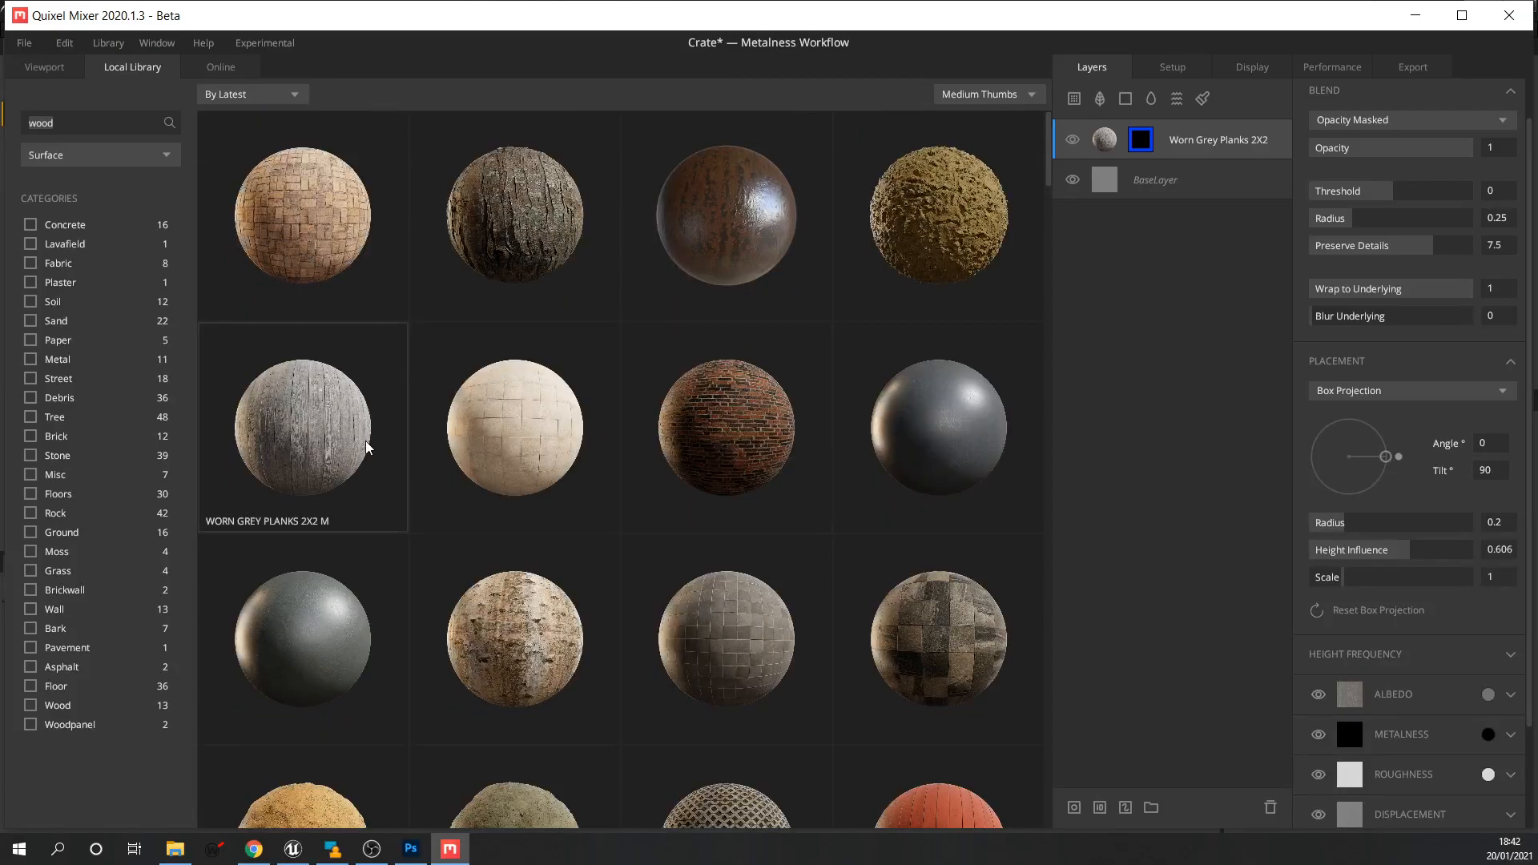
scroll(474, 440, down, 5)
double_click(923, 454)
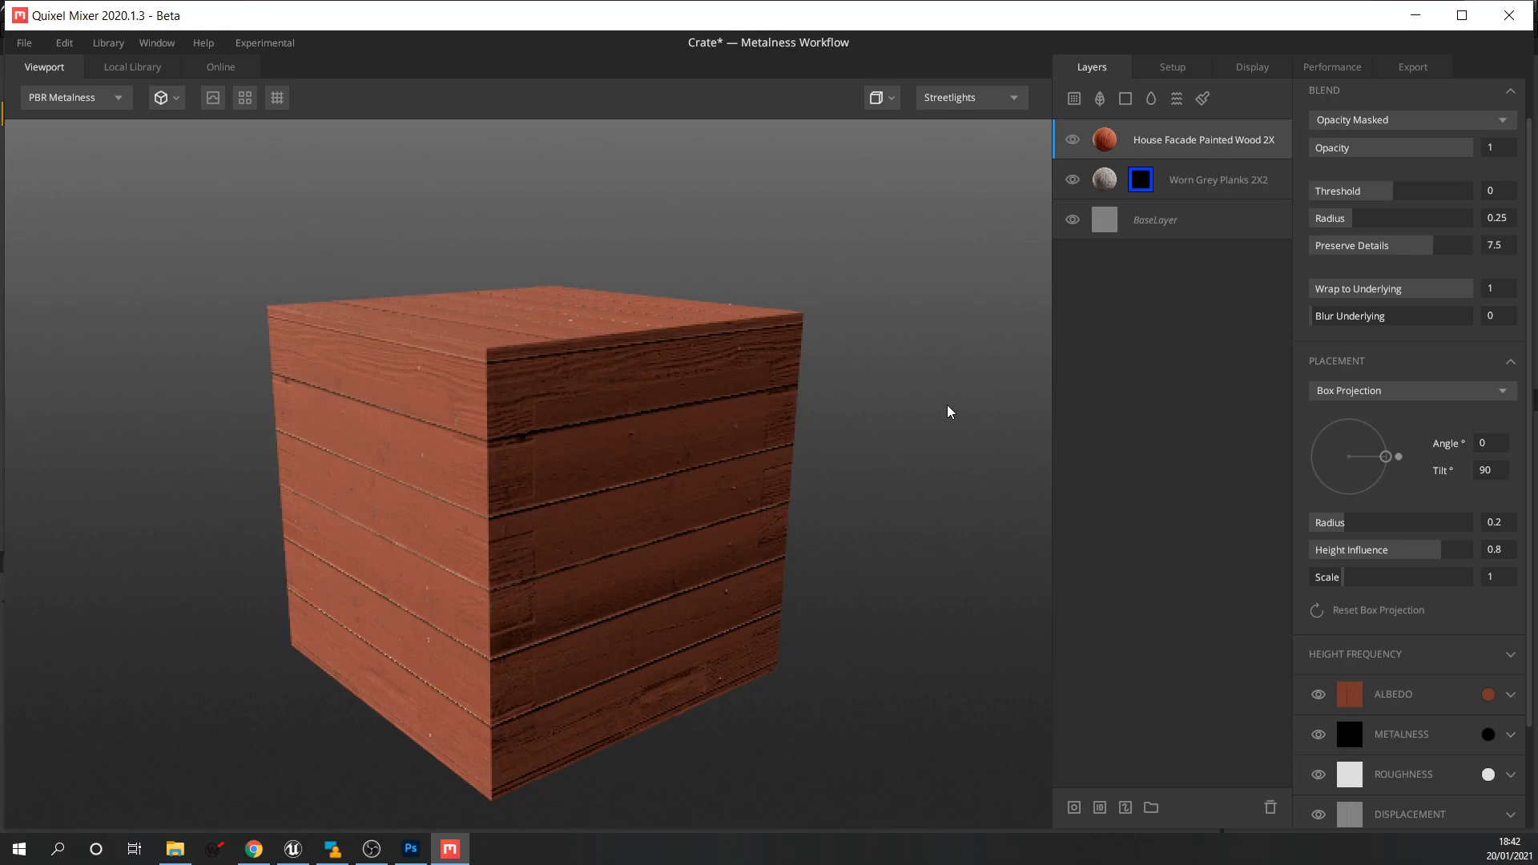
Add an ID mask to the House Facade Painted Wood layer and limit it to the Bright Red and Pink areas.
right_click(1226, 140)
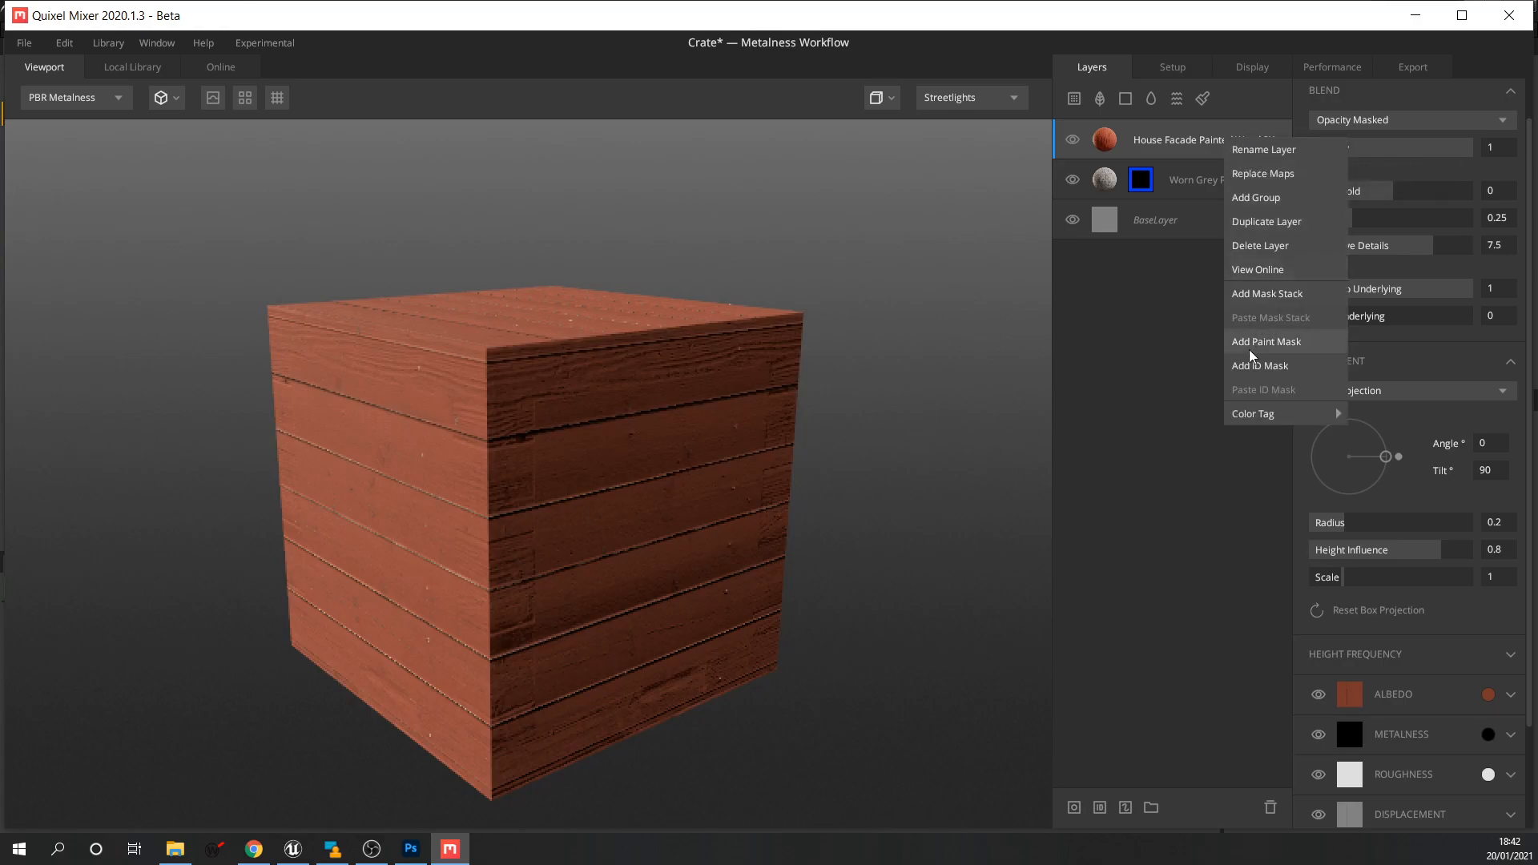
click(1279, 365)
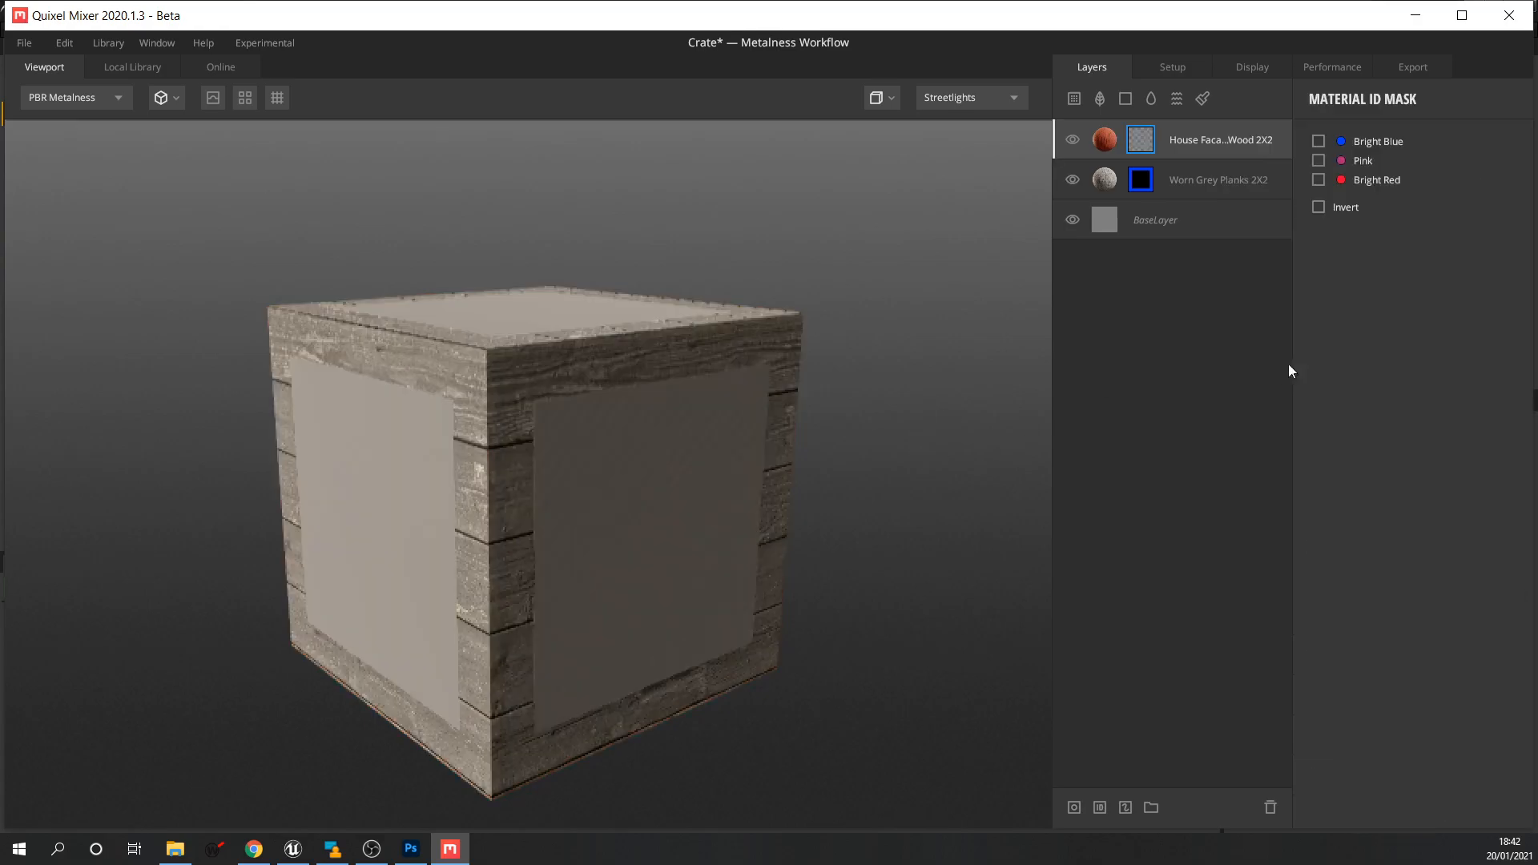
click(1320, 179)
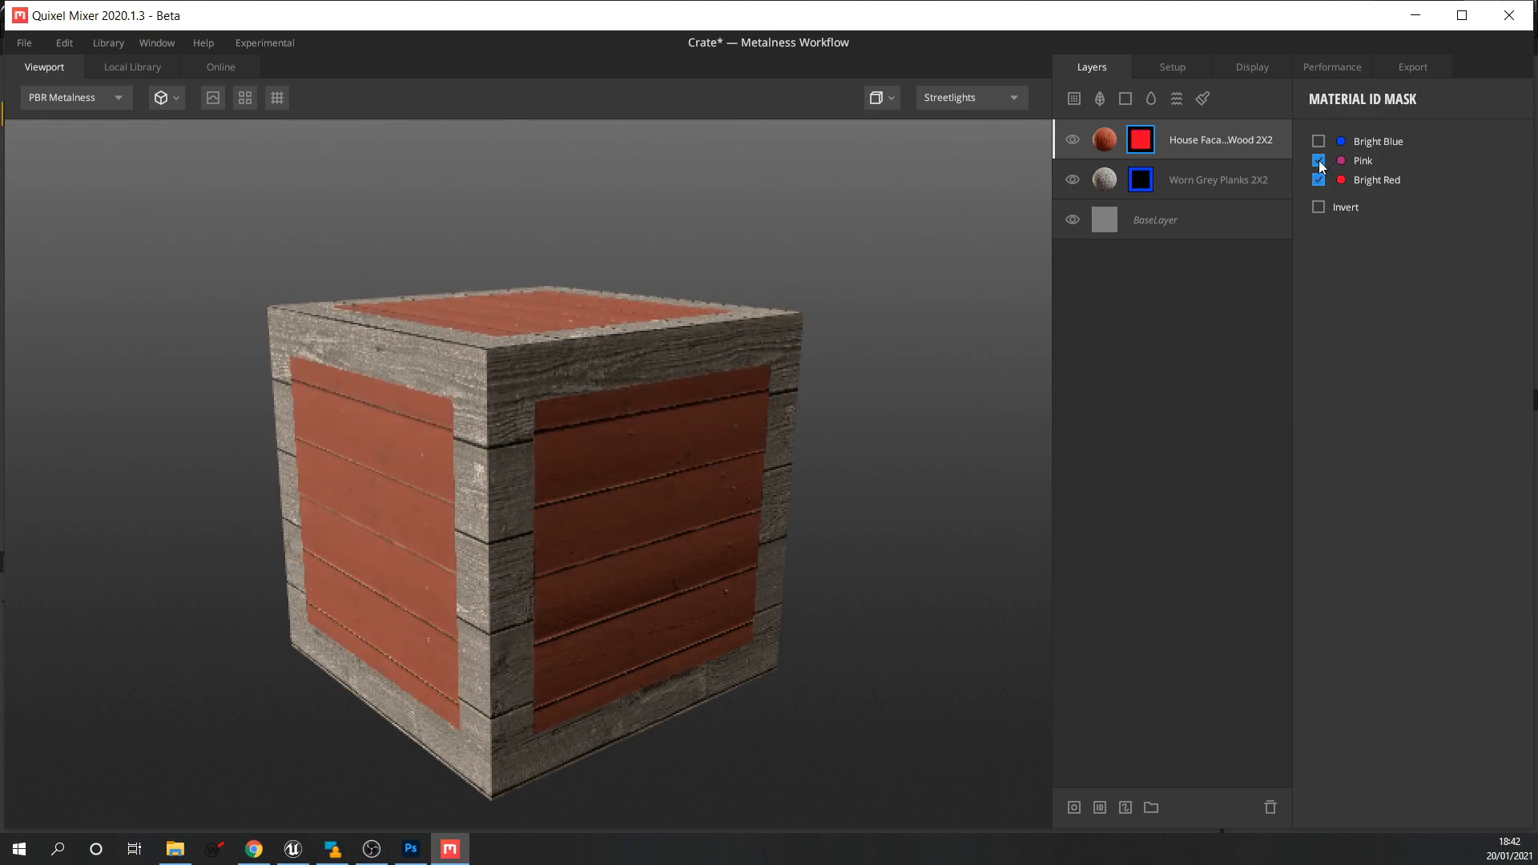
click(1318, 160)
click(1319, 160)
scroll(572, 450, up, 5)
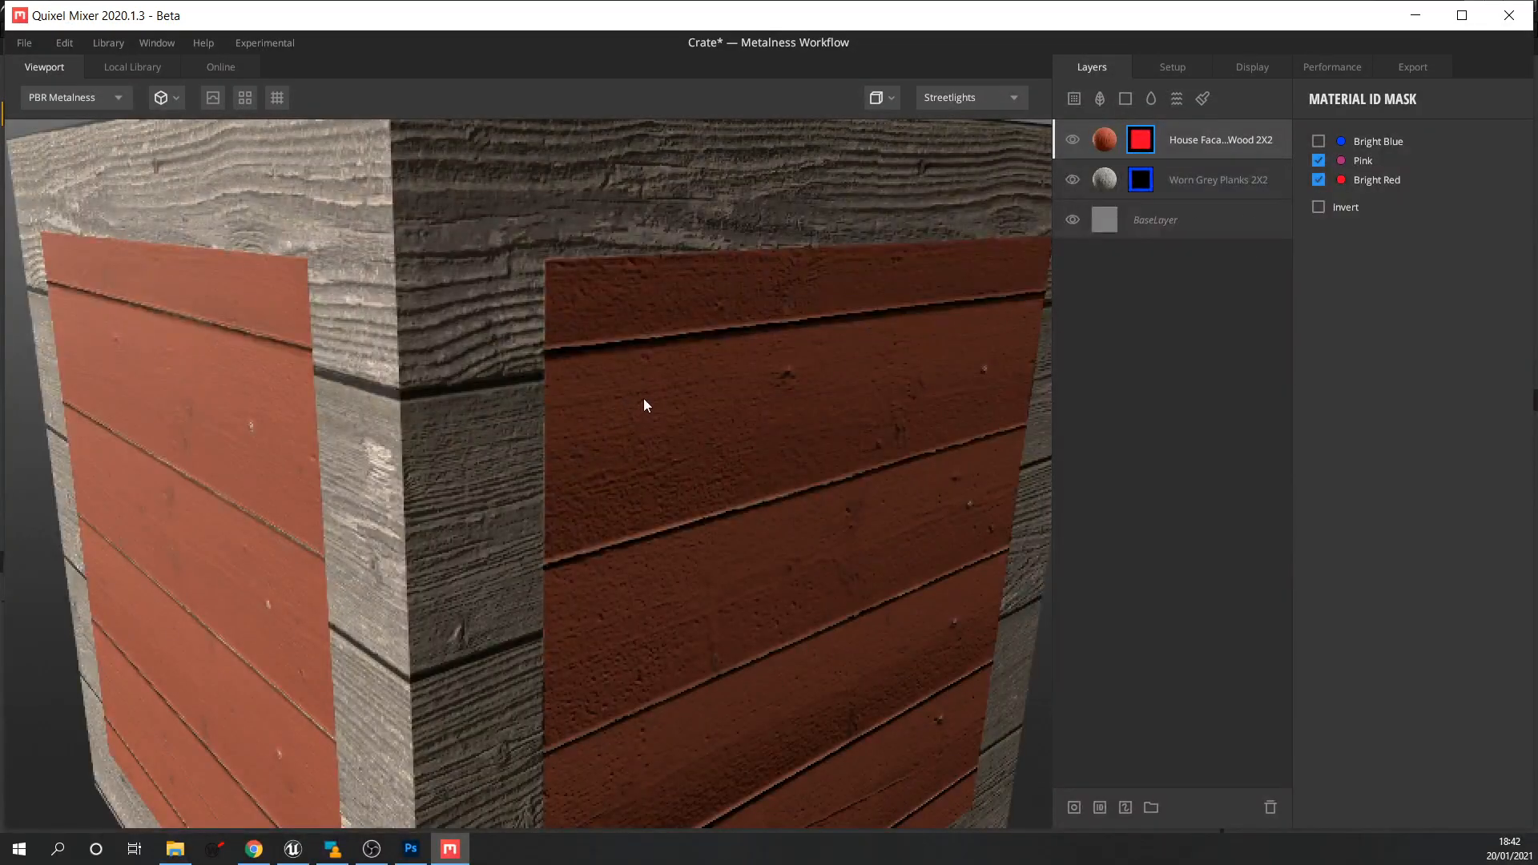
scroll(642, 399, down, 5)
mouse_move(693, 470)
mouse_down()
mouse_move(666, 468)
mouse_move(680, 466)
mouse_up()
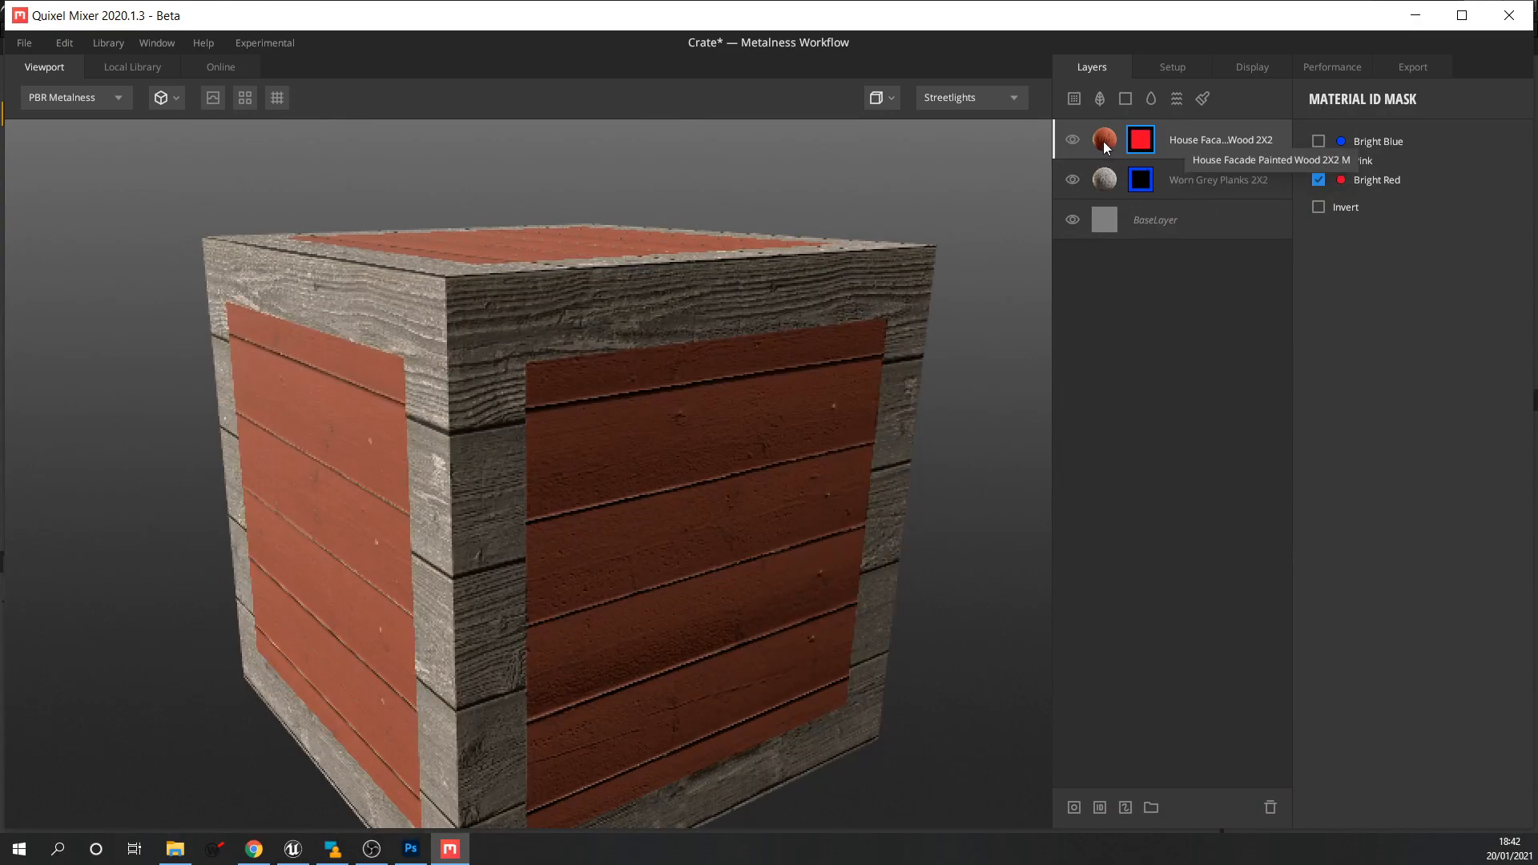
Change the House Facade Painted Wood layer's placement to Tiling so its planks run vertically on the side panels.
click(1202, 136)
click(1415, 441)
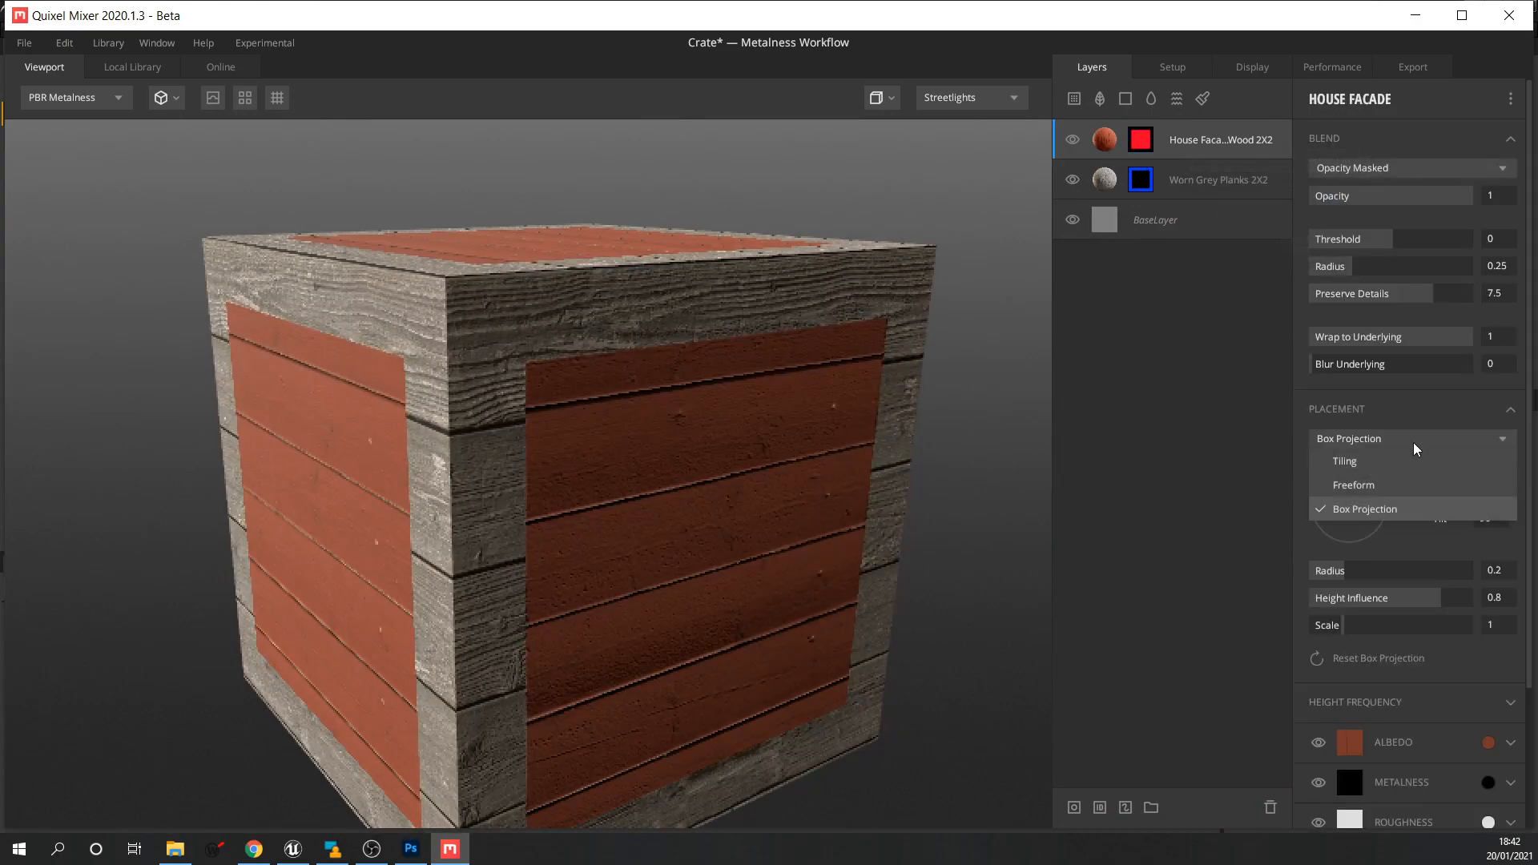
click(1380, 466)
drag(941, 478, 958, 446)
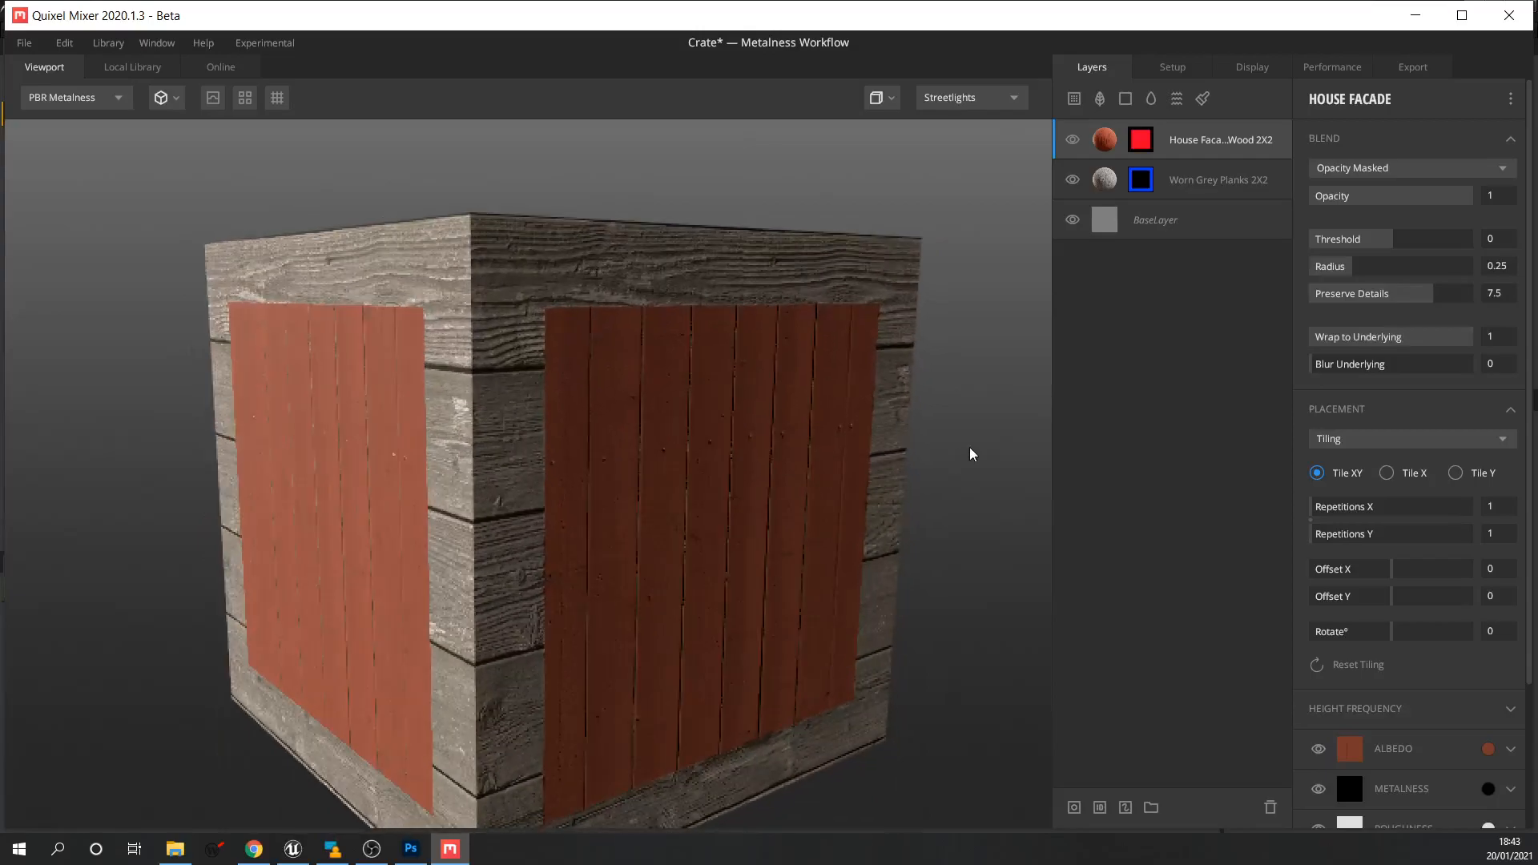
drag(855, 435, 865, 483)
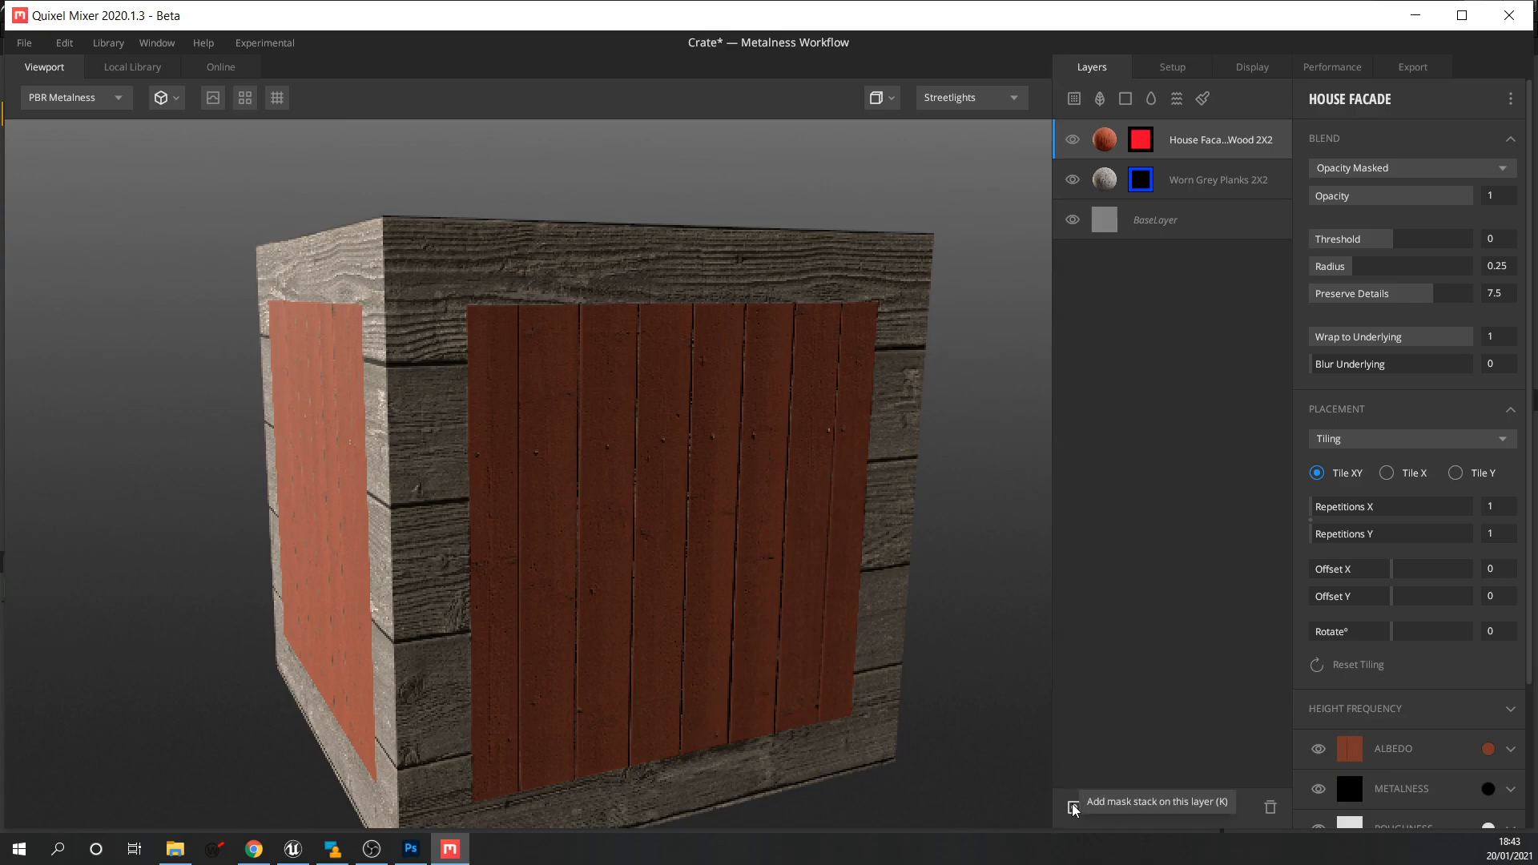
Add a solid layer on top of the stack and set its albedo to dark grey 626262.
click(1126, 98)
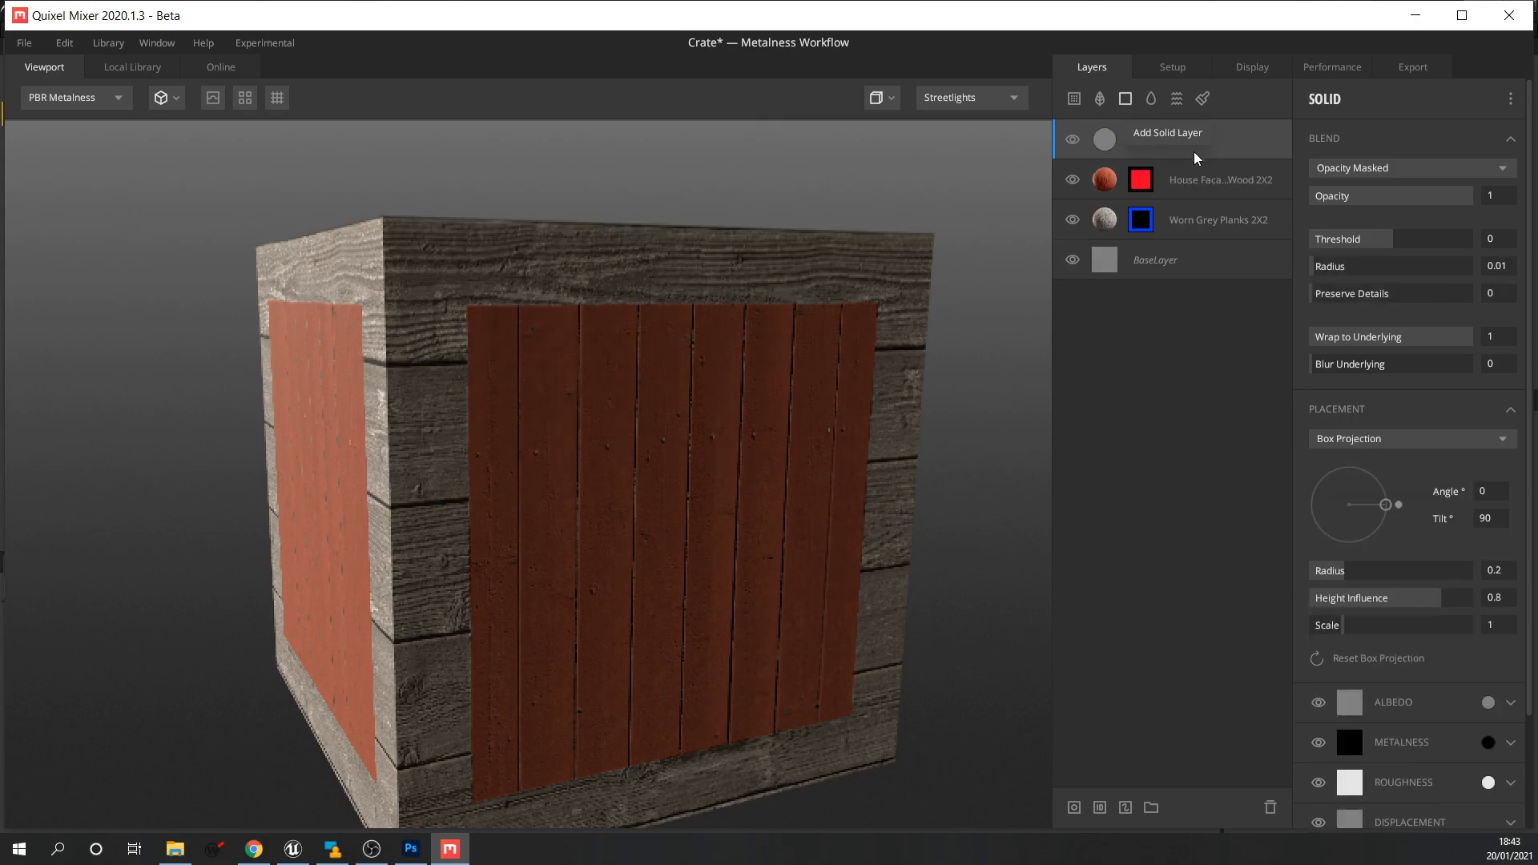
click(1487, 702)
mouse_move(549, 441)
mouse_down()
mouse_move(549, 427)
mouse_move(543, 468)
mouse_up()
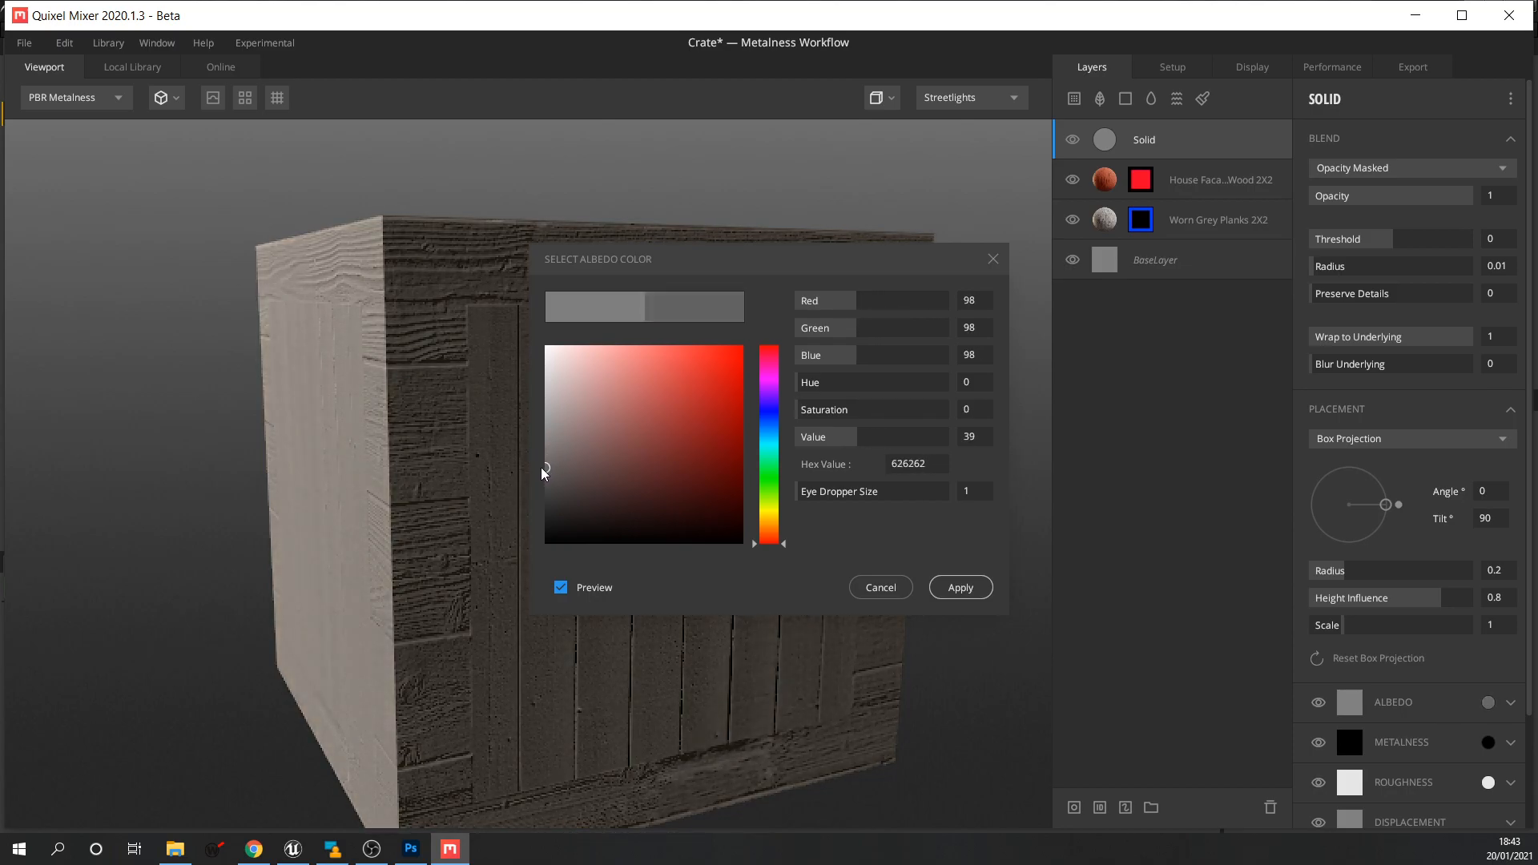
click(969, 589)
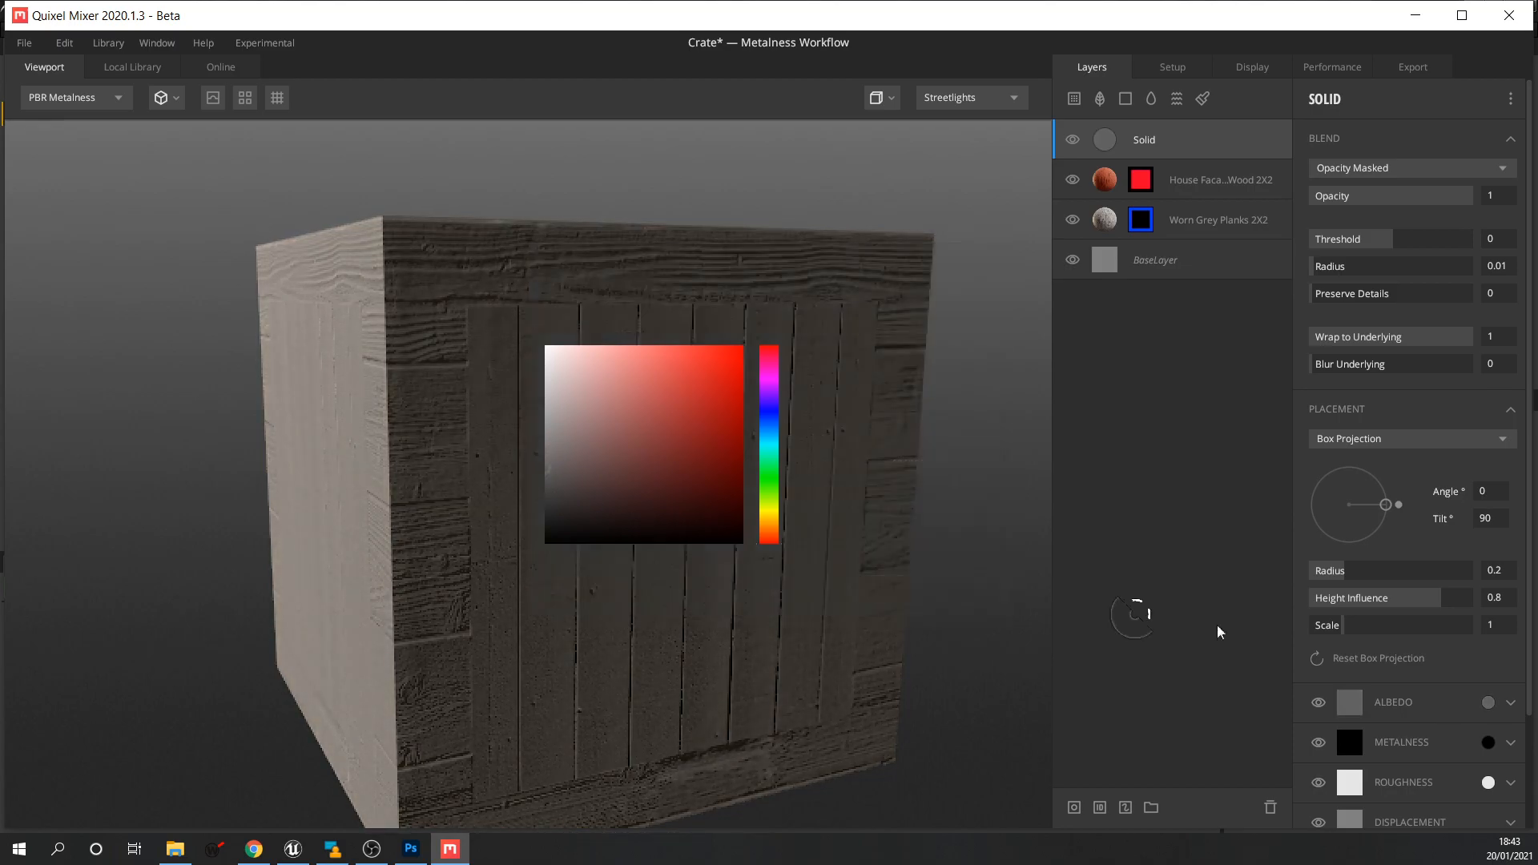
Set the solid layer's metalness to near-white FDFDFD and darken its roughness to a very dark grey.
click(1489, 743)
drag(549, 545, 529, 352)
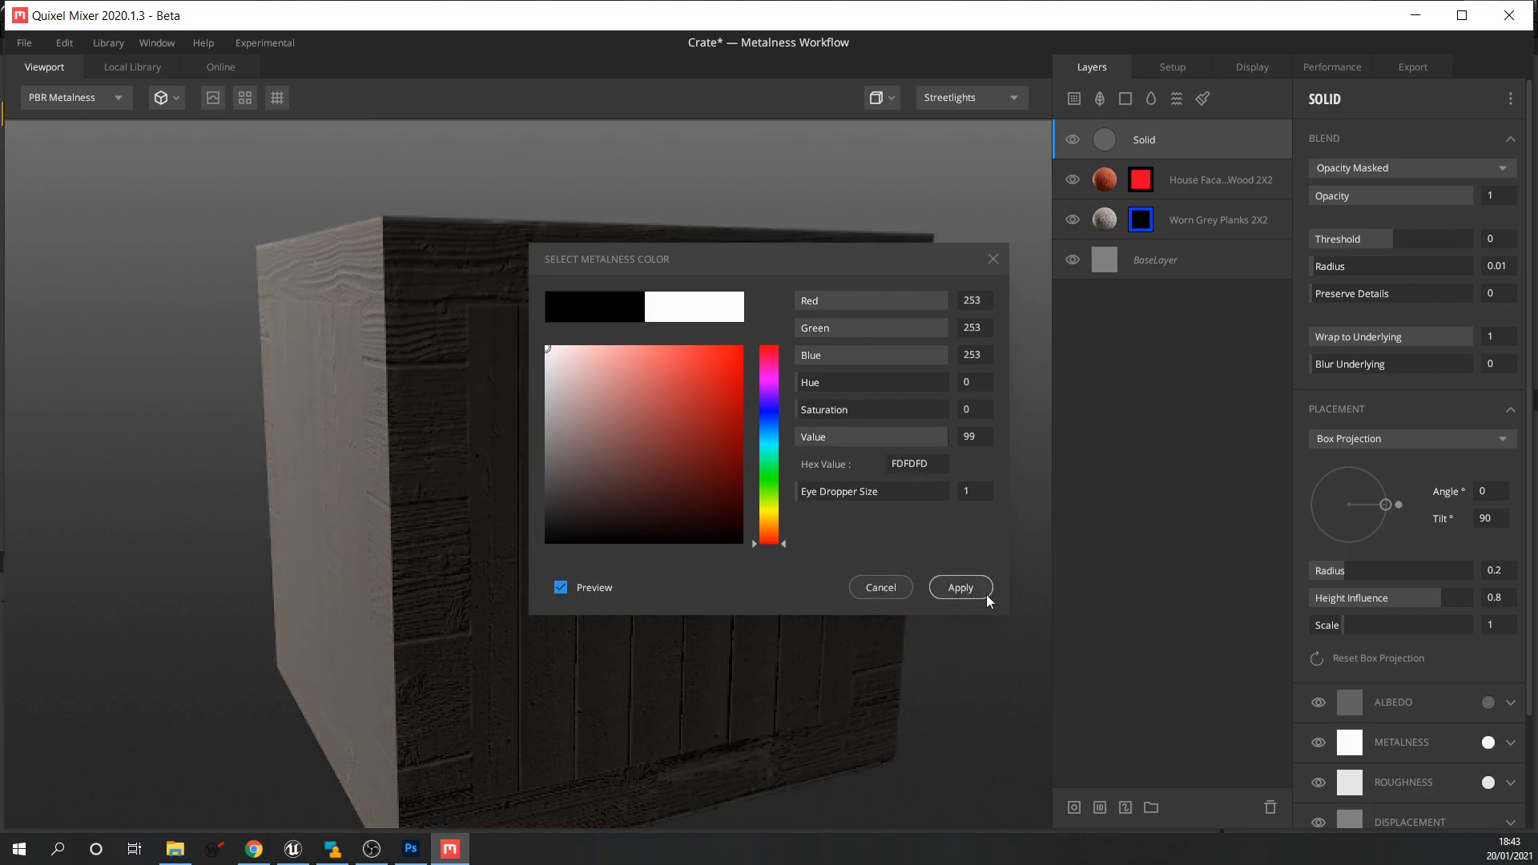
click(962, 591)
click(1489, 783)
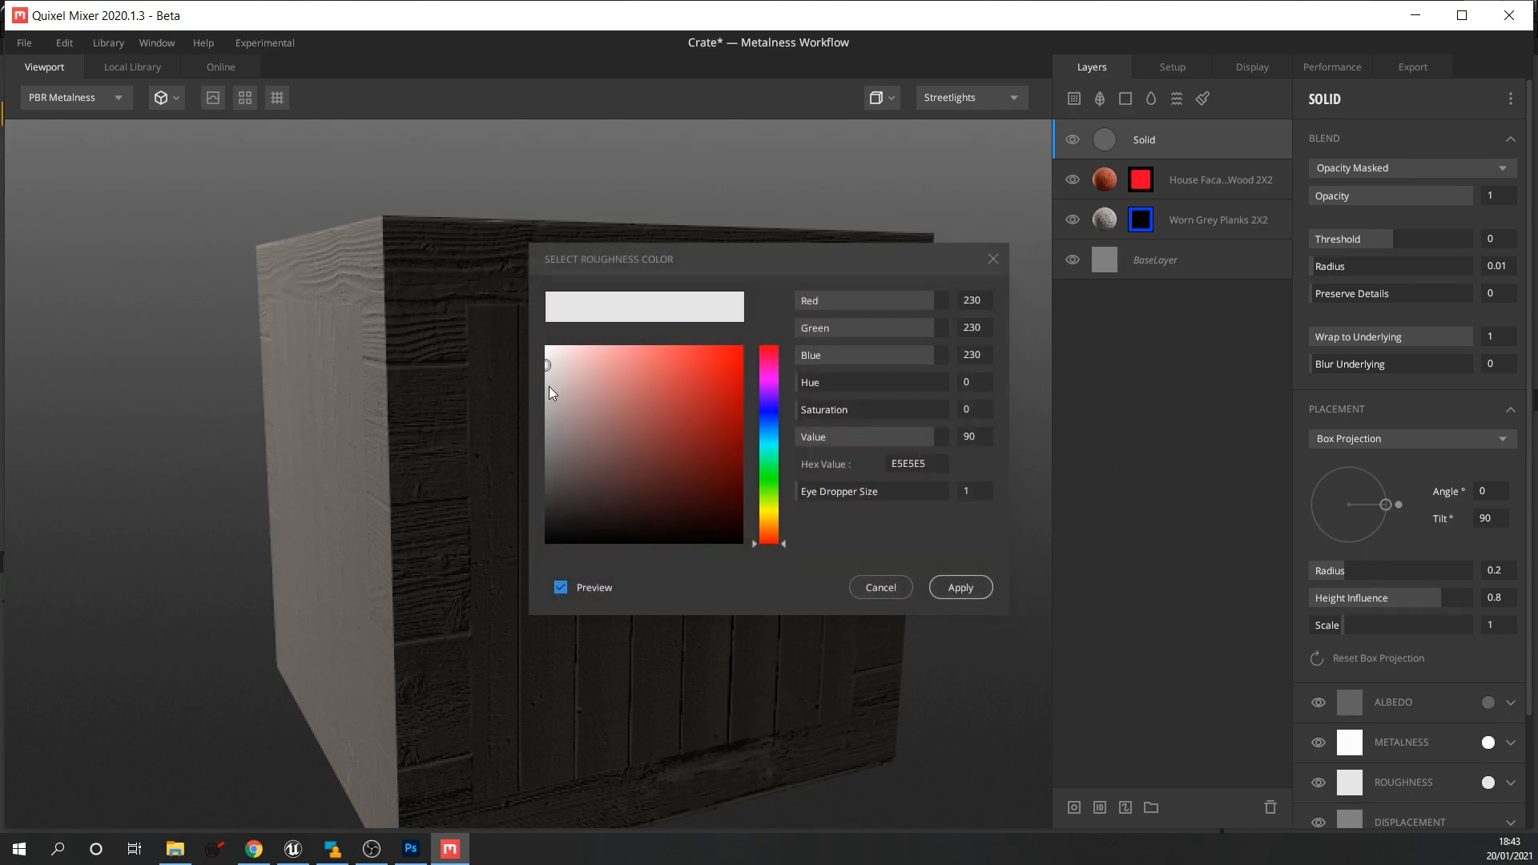
click(561, 433)
drag(560, 434, 543, 496)
click(966, 587)
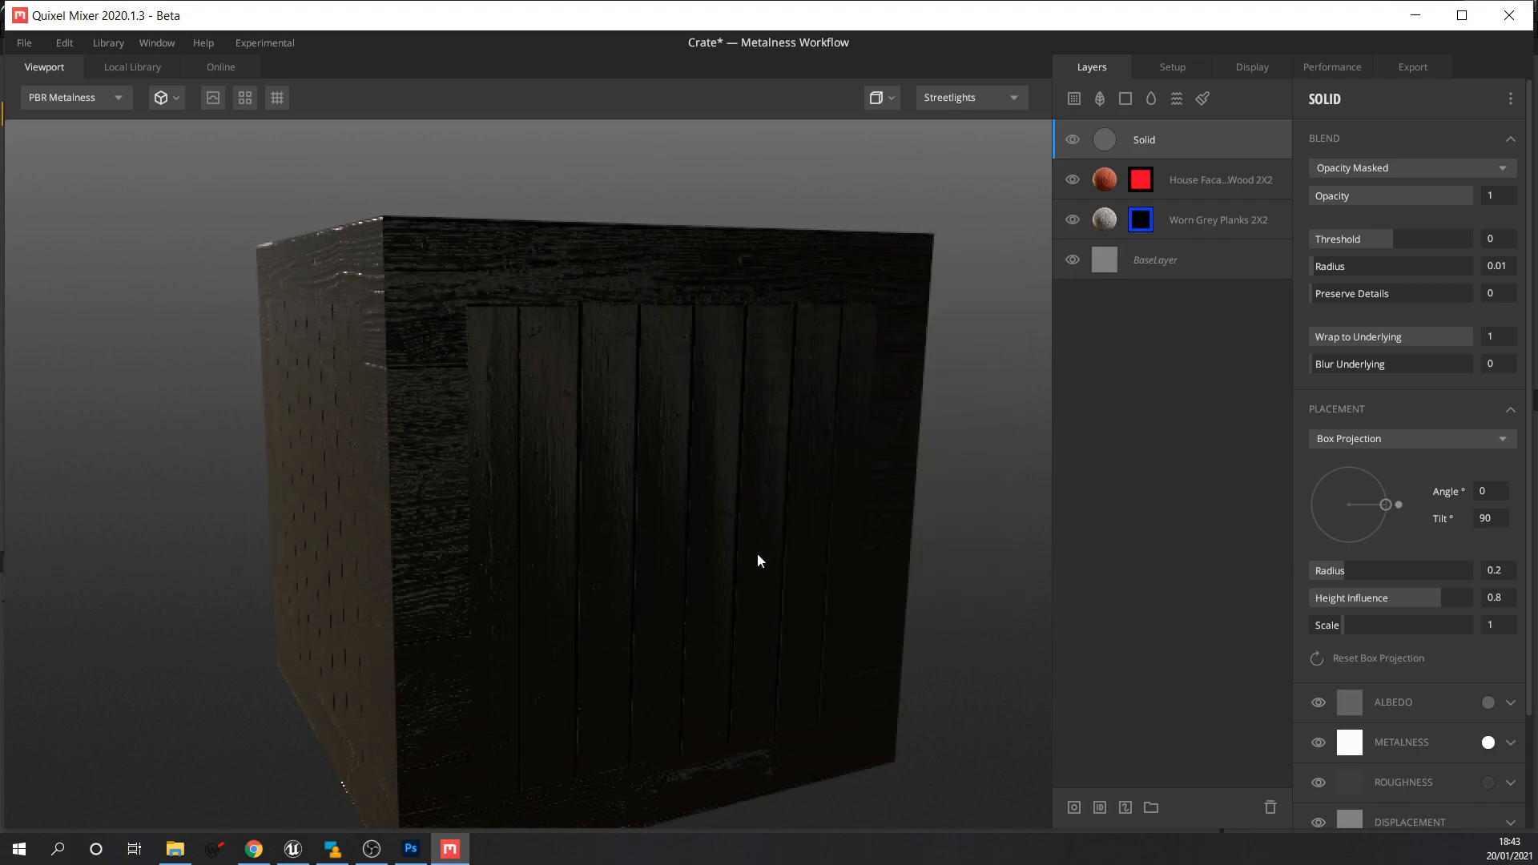
Try paint masks on the Solid layer, deleting the first black one and the white one, and add a fresh black mask.
drag(775, 578, 993, 483)
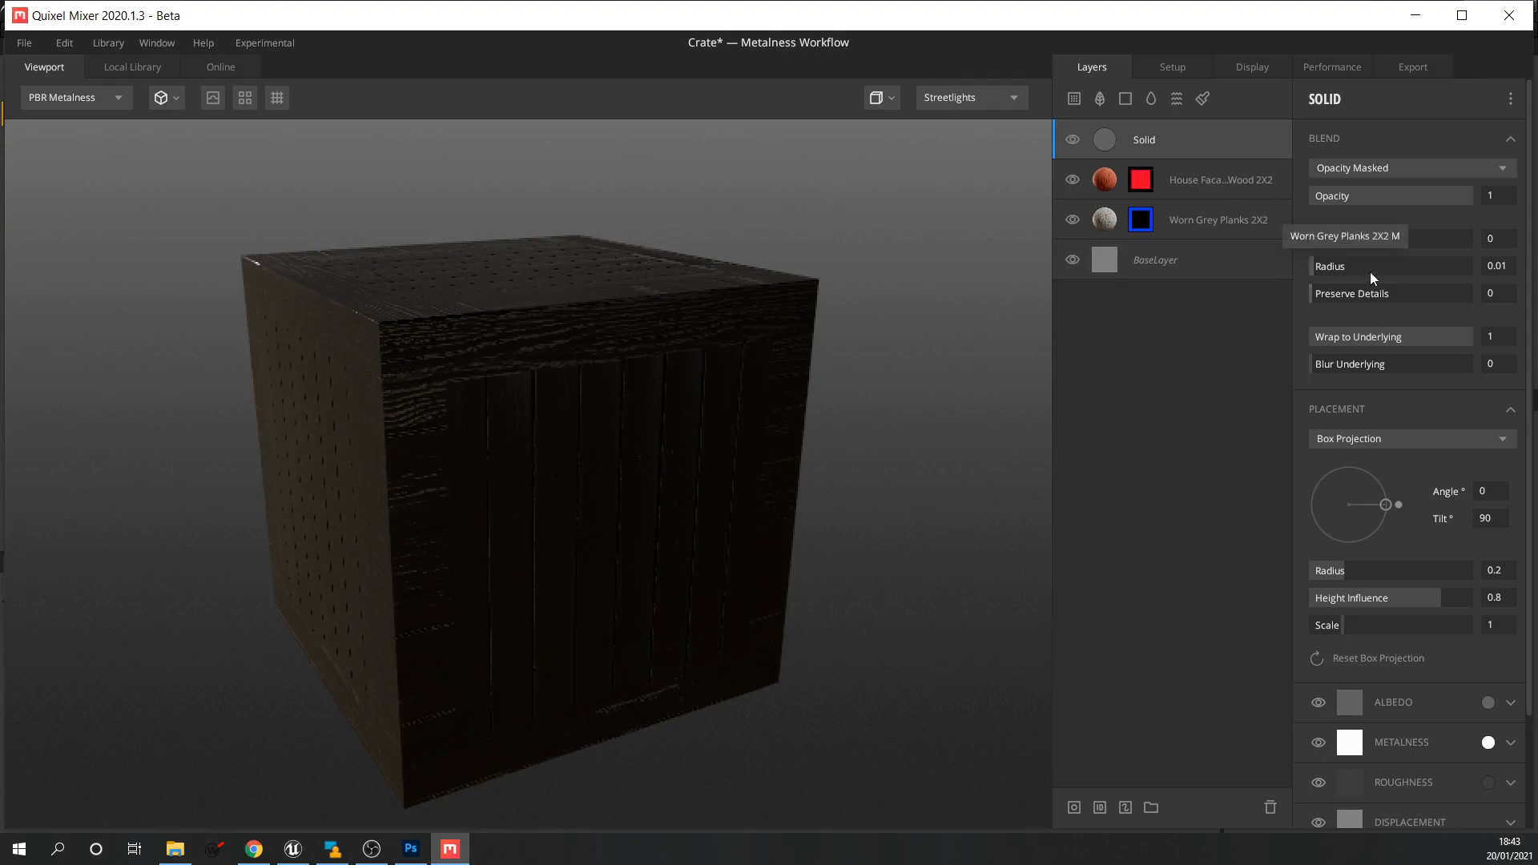
click(1126, 808)
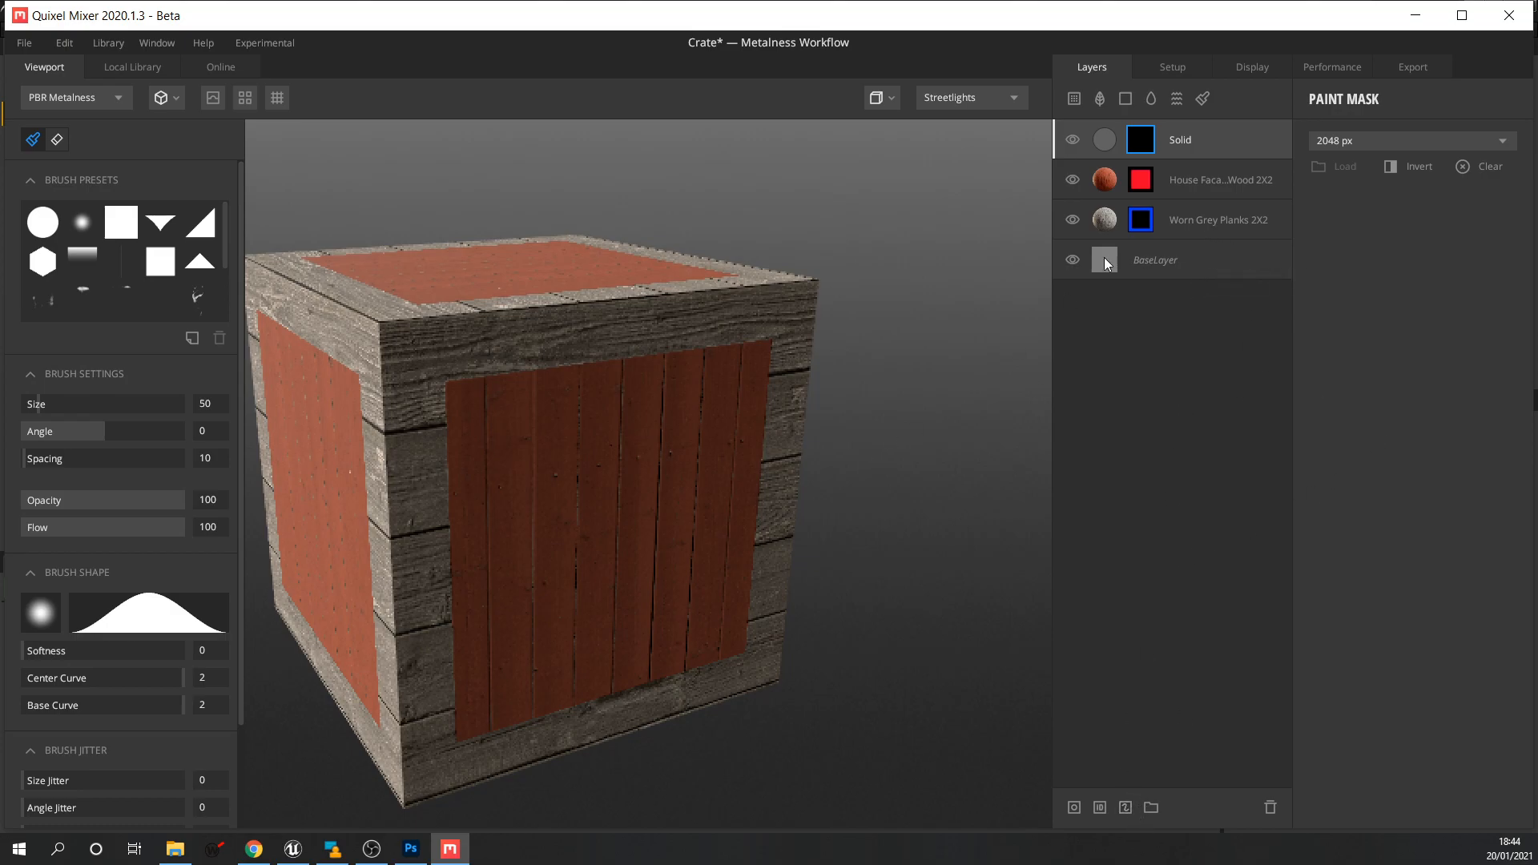
right_click(1149, 147)
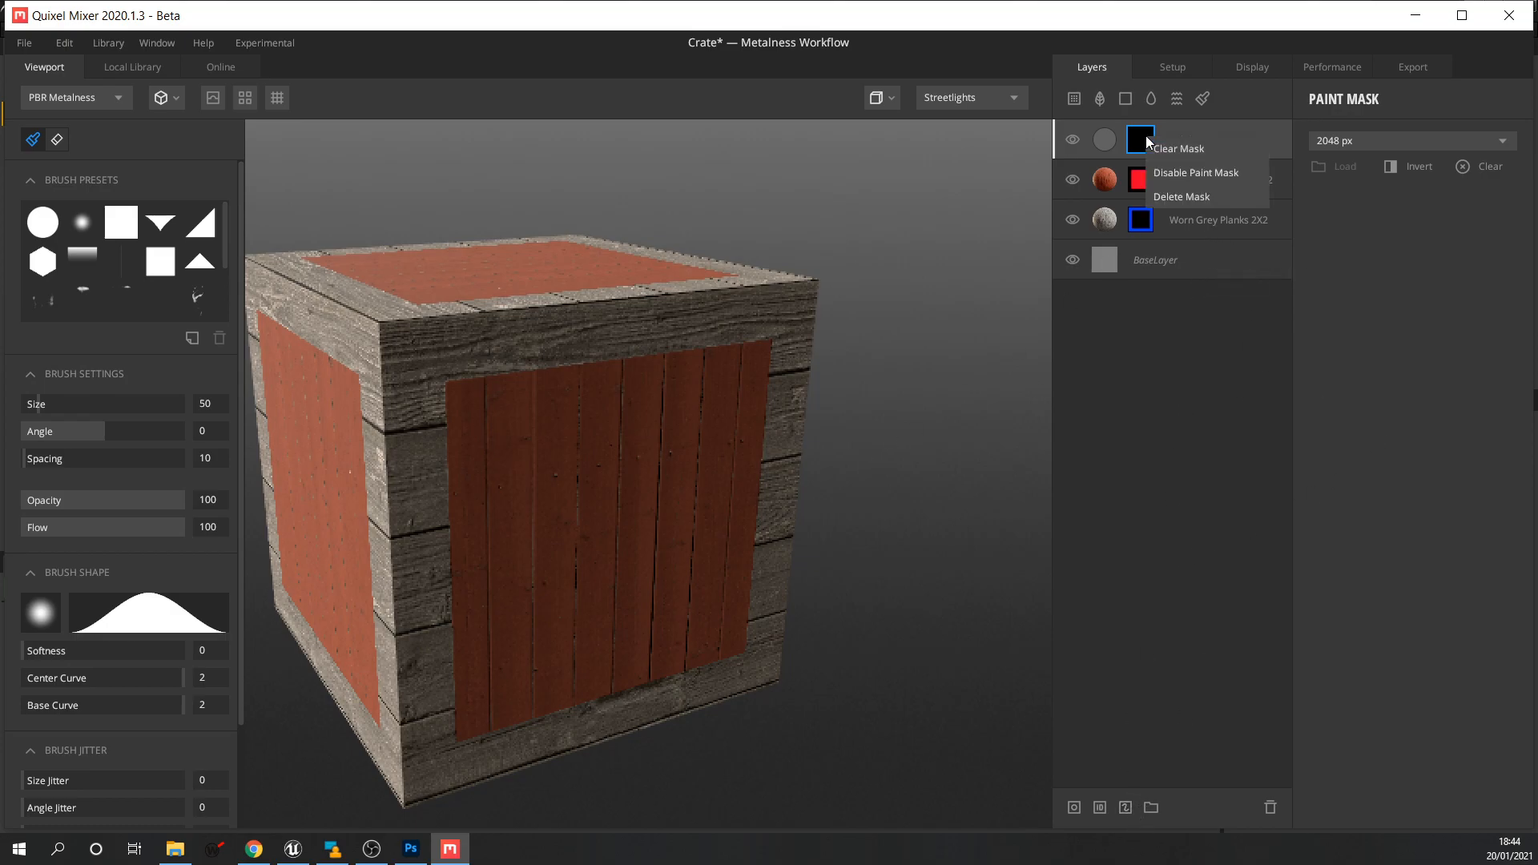
click(1192, 196)
click(1126, 806)
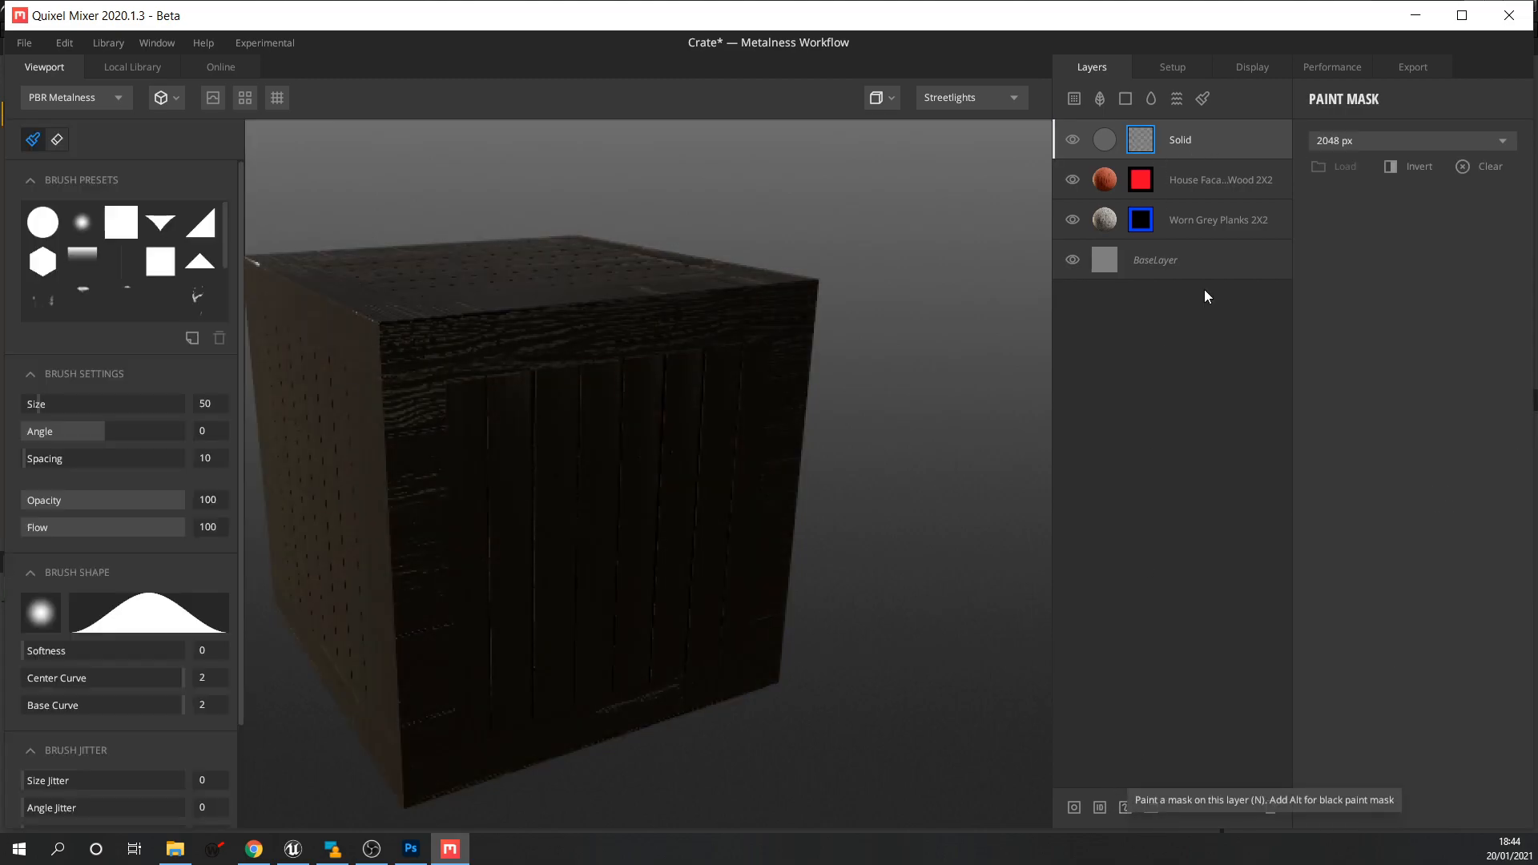
right_click(1146, 146)
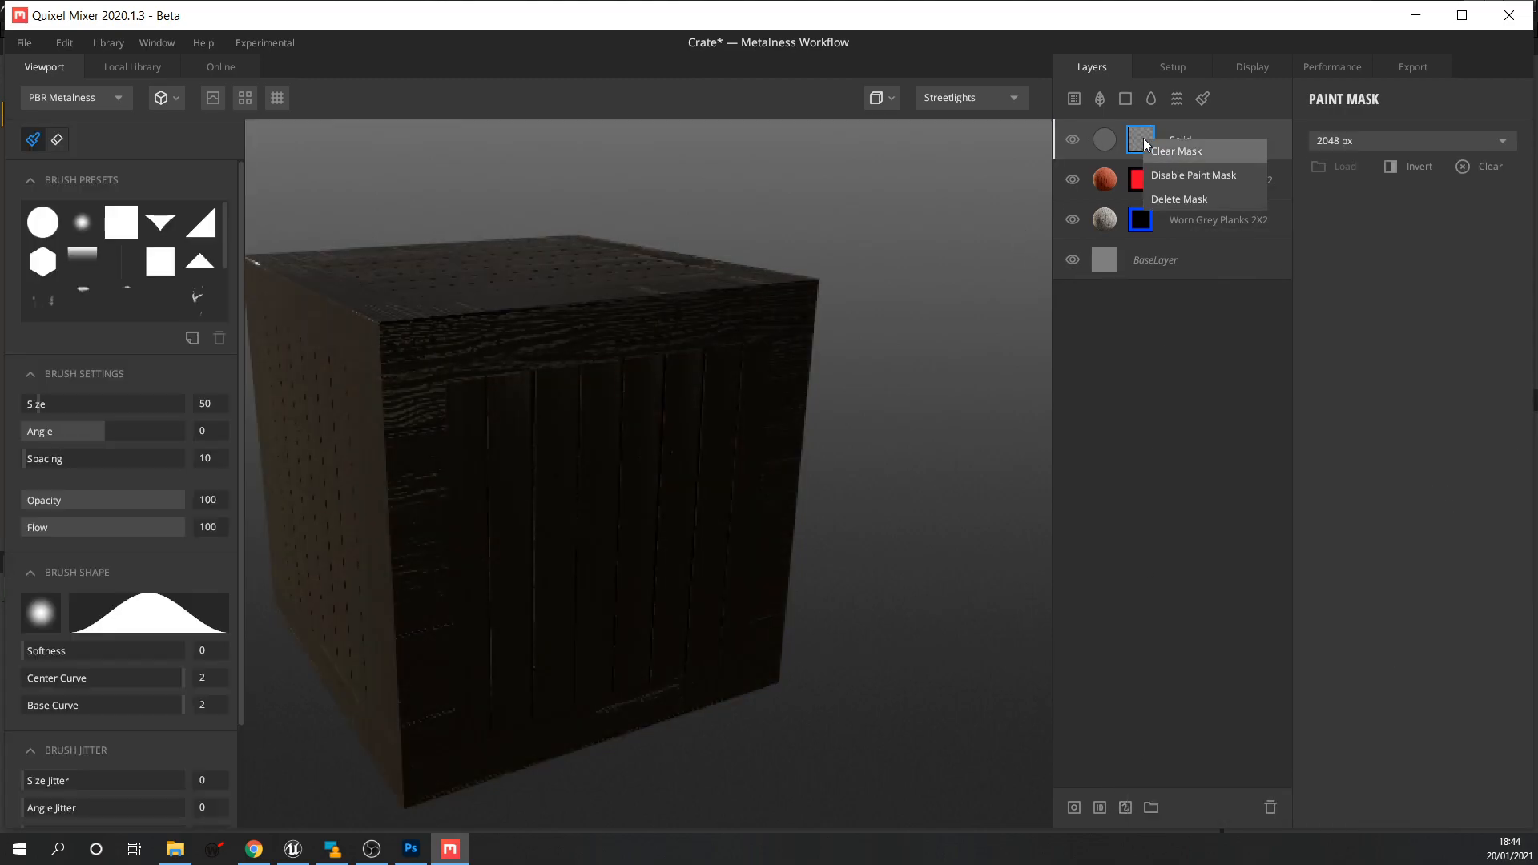
click(1195, 199)
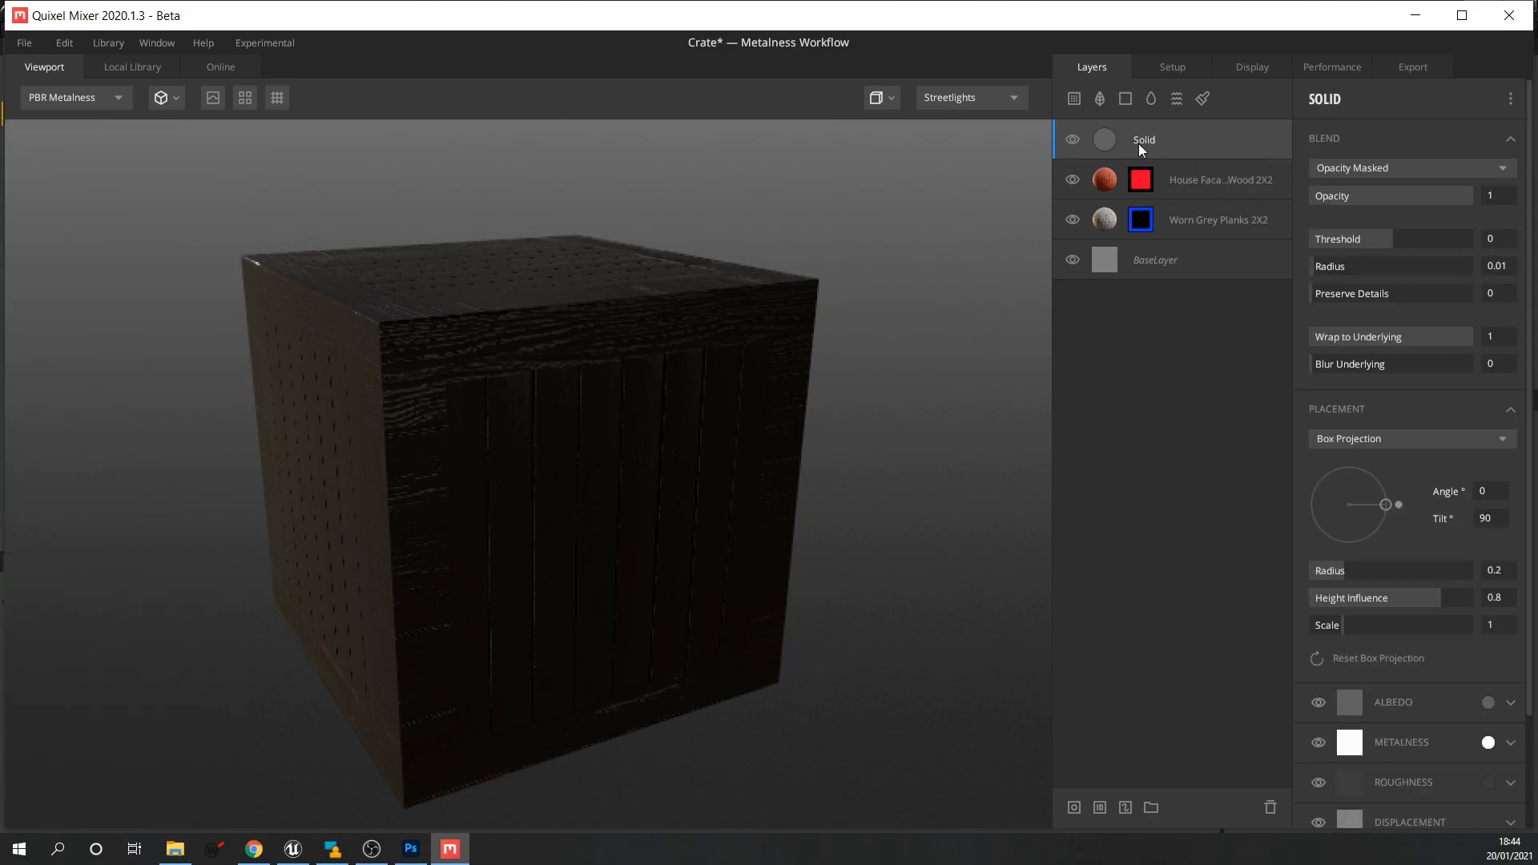
click(1125, 801)
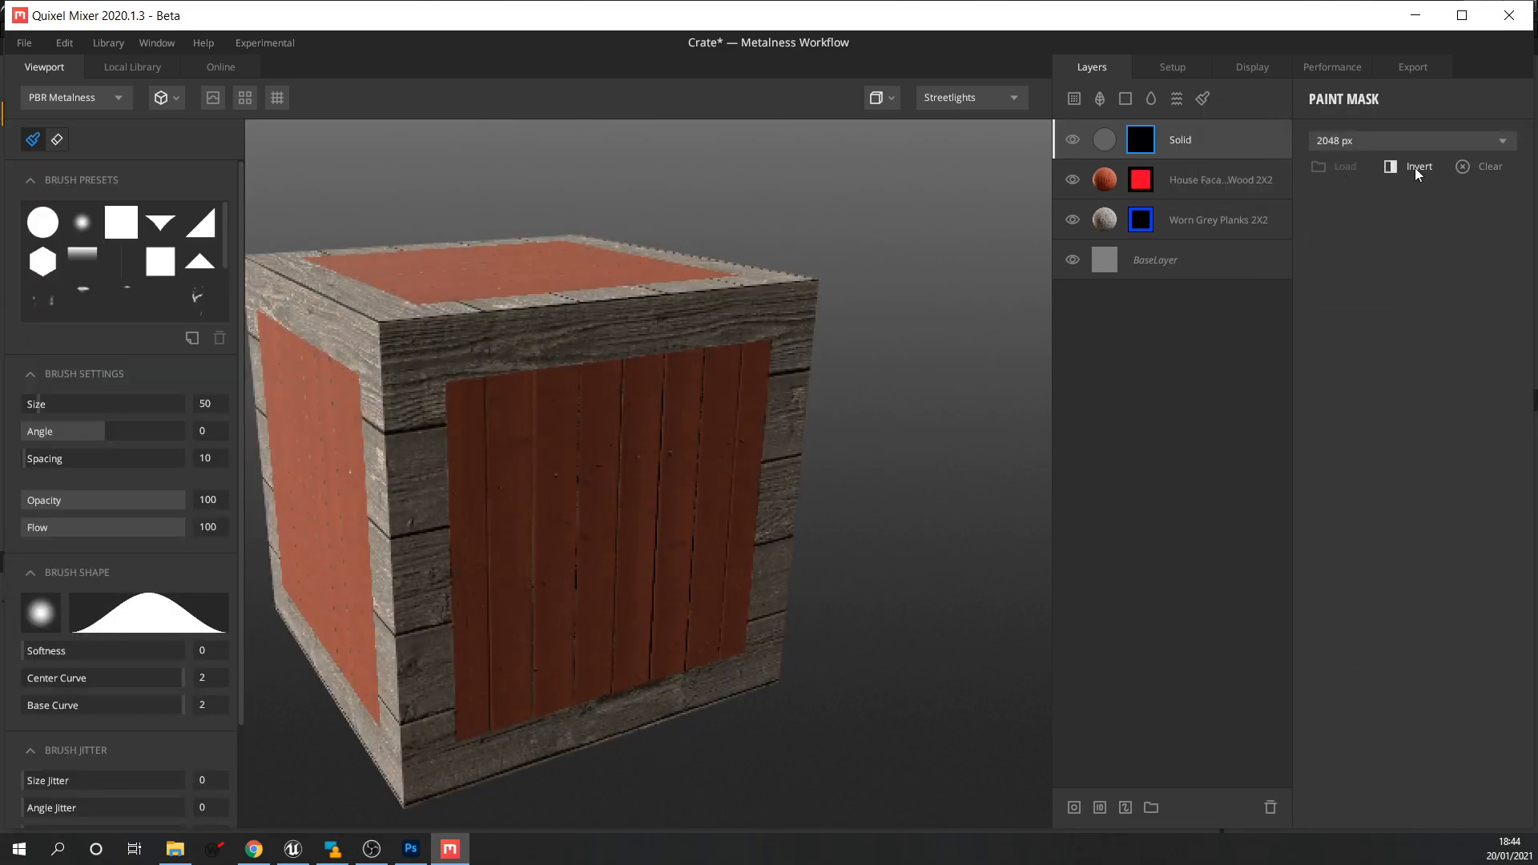
Review the Solid layer's blend, placement and map channel settings.
scroll(755, 449, down, 2)
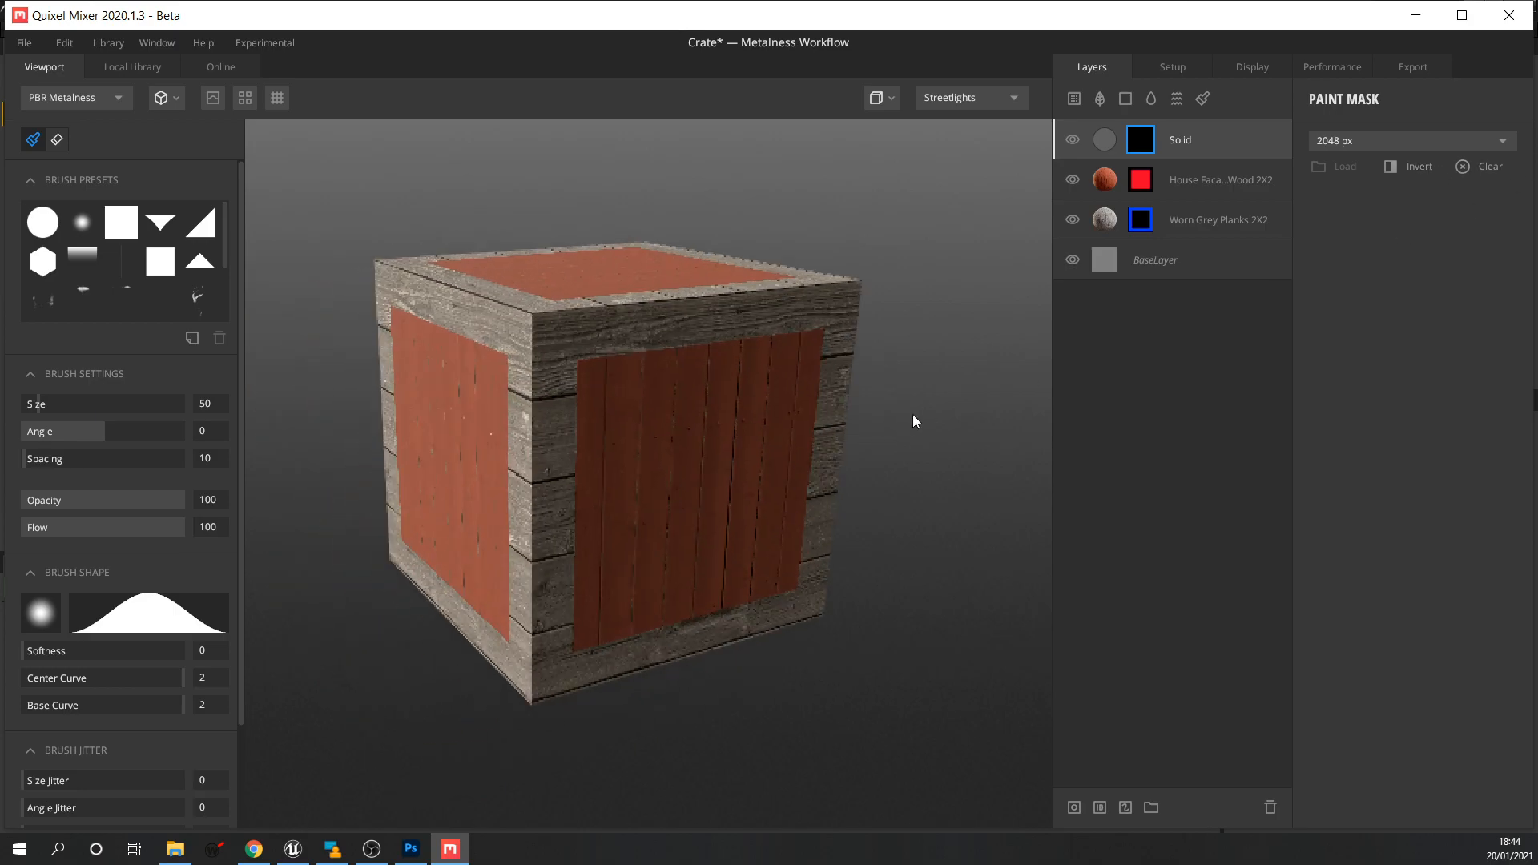
scroll(186, 704, down, 2)
scroll(207, 656, up, 2)
click(1107, 139)
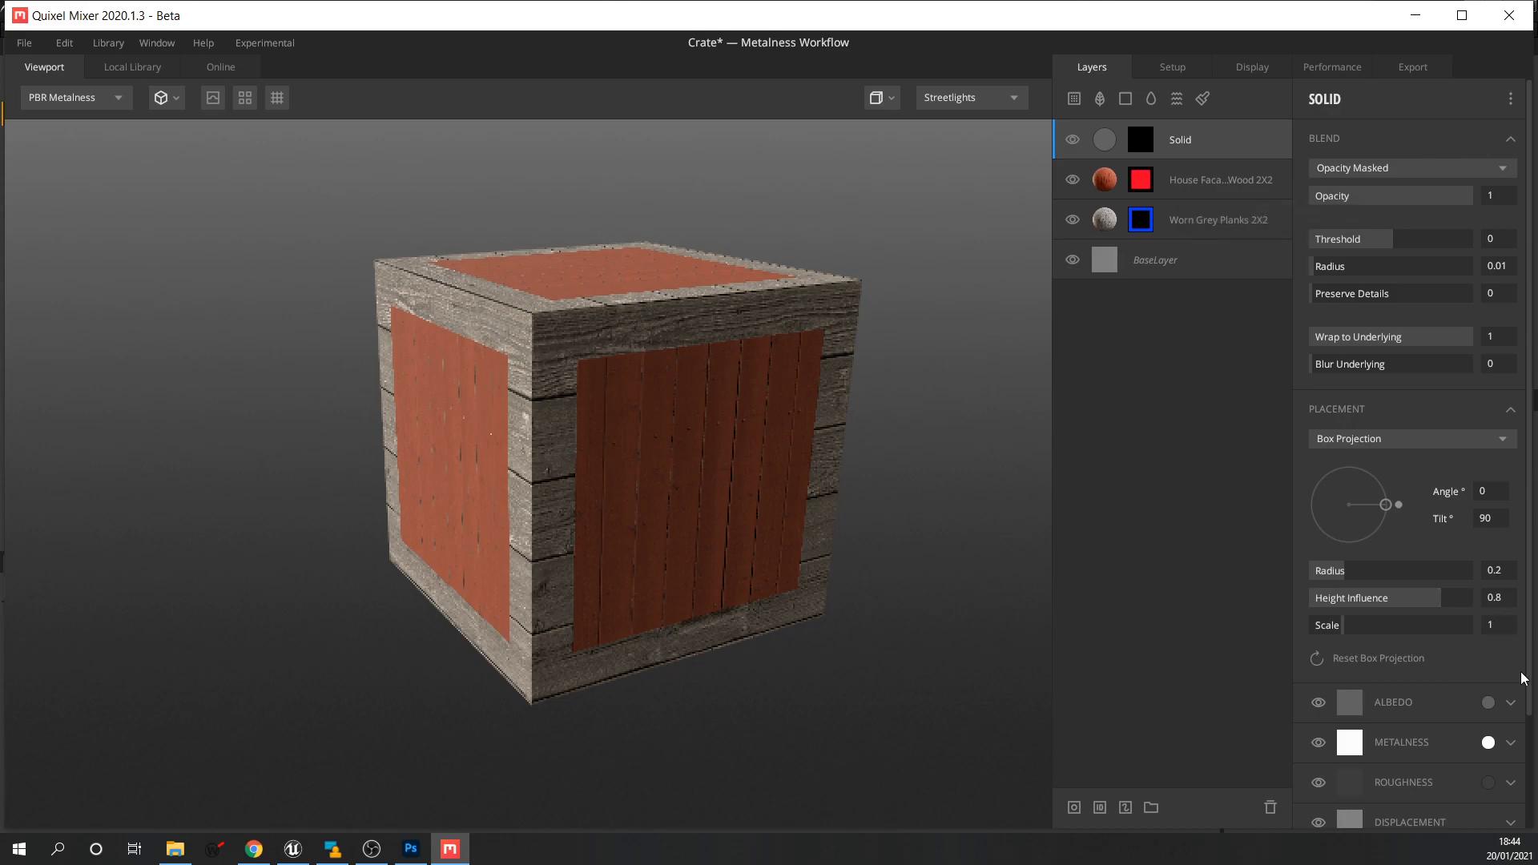
scroll(1530, 667, down, 3)
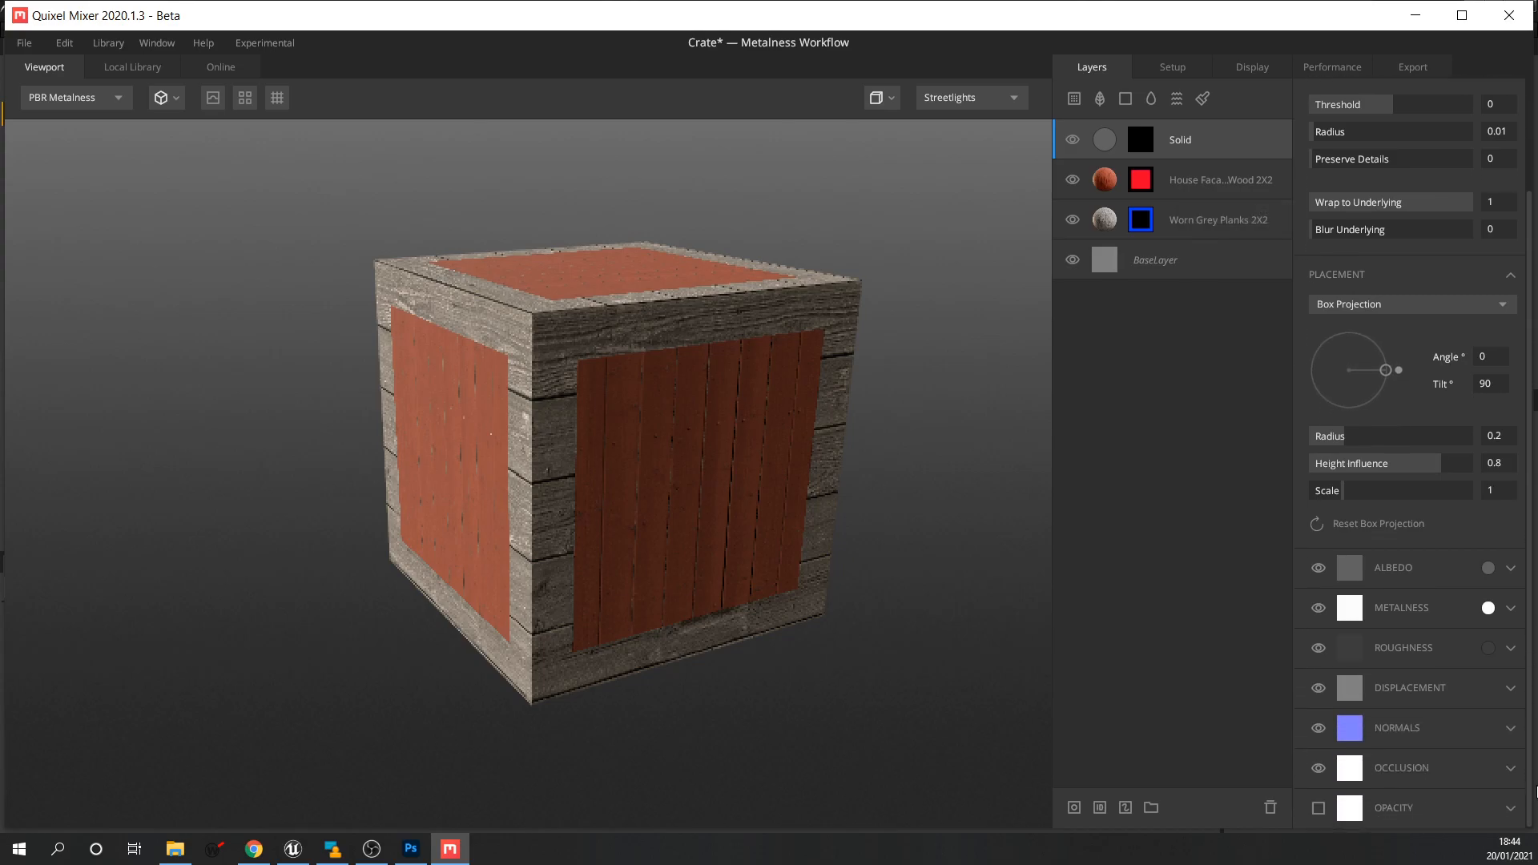
click(1417, 729)
drag(1530, 705, 1528, 610)
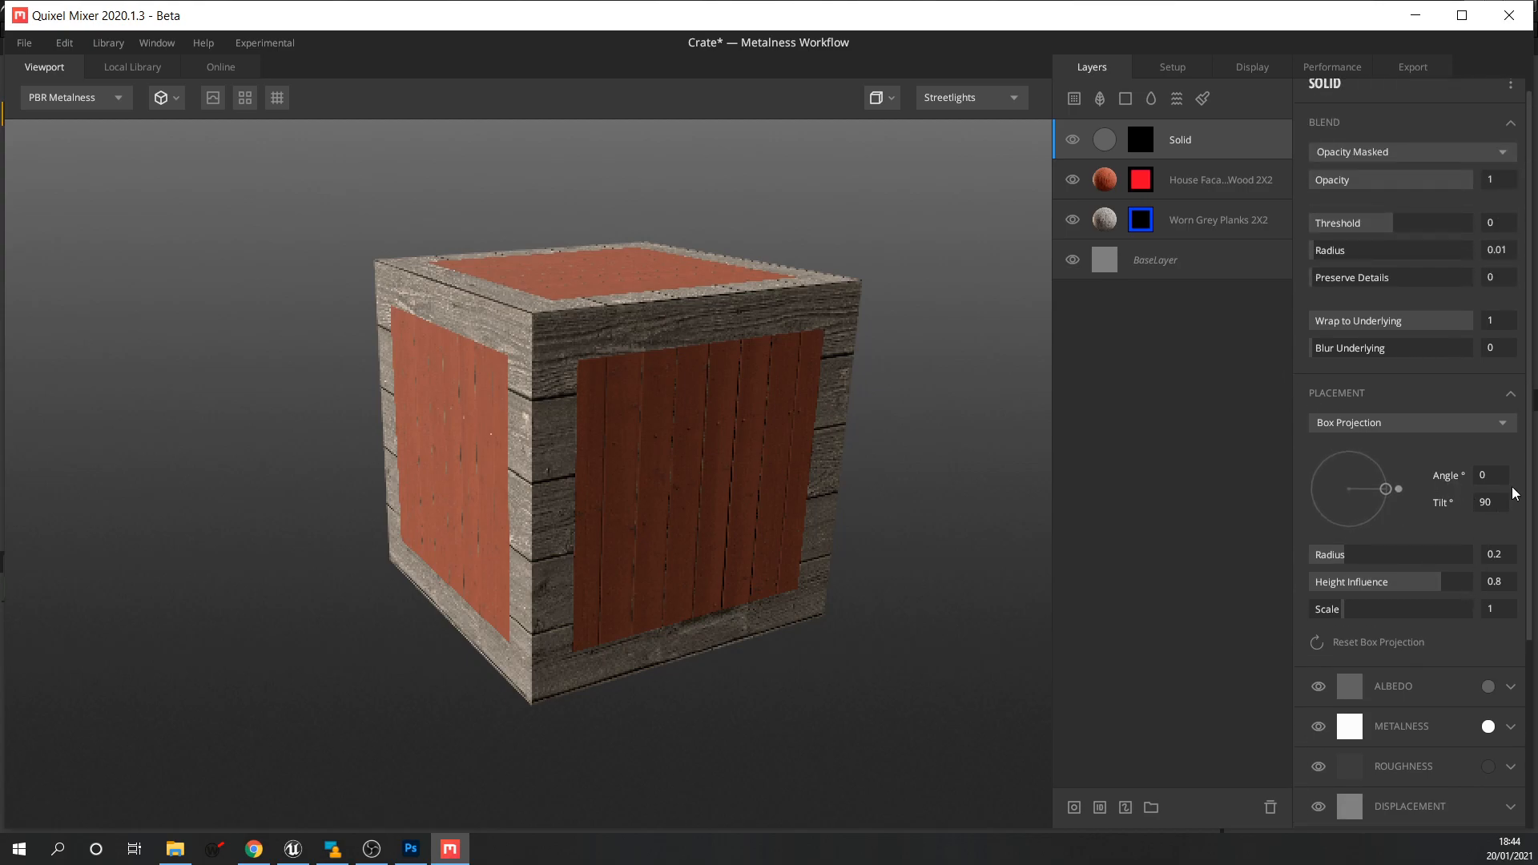
drag(1530, 470, 1532, 445)
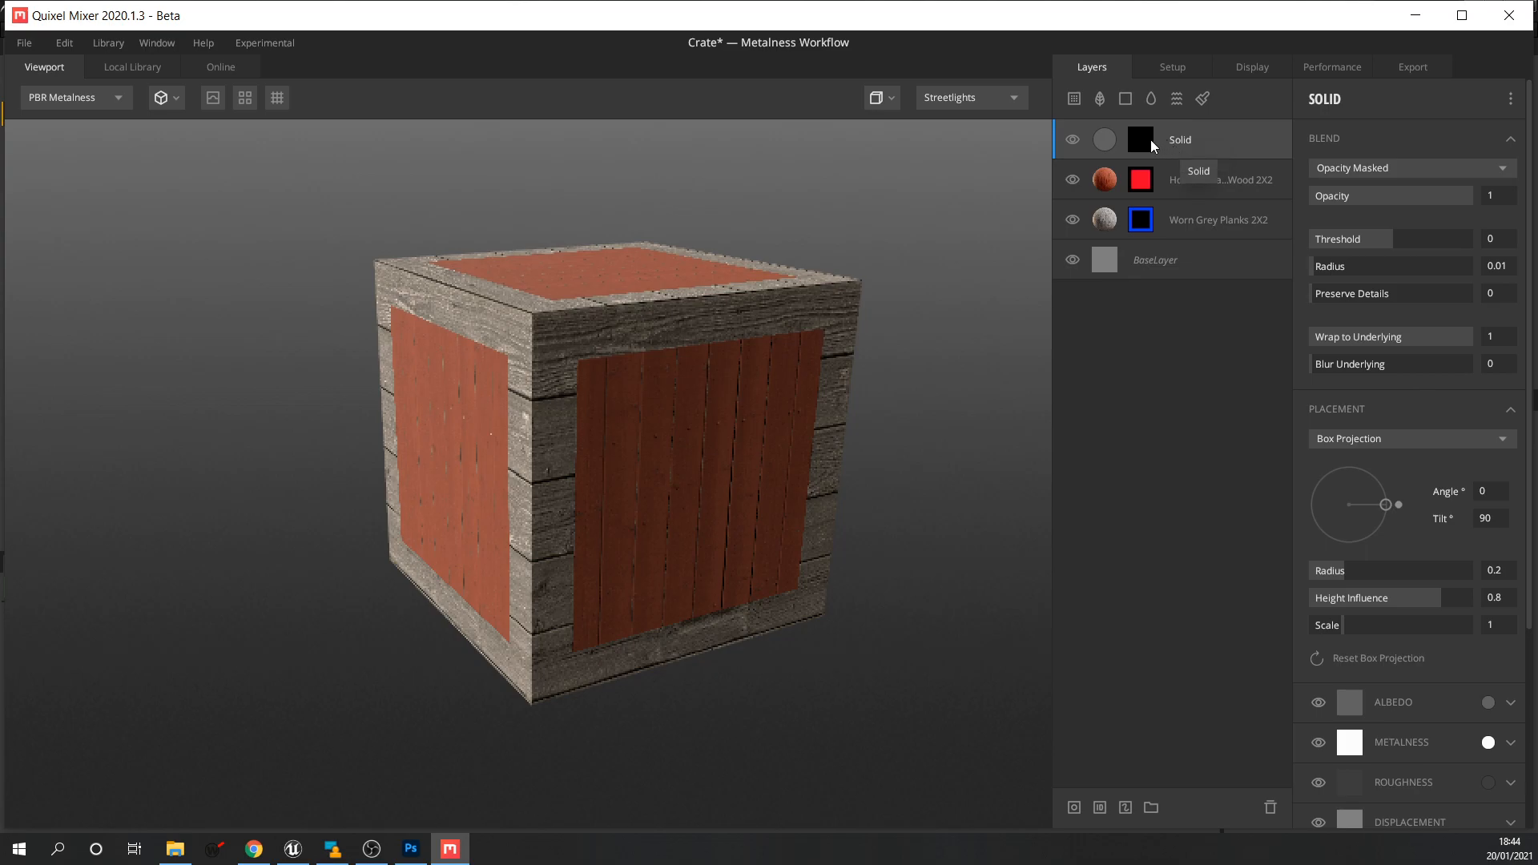
Choose the hard round brush for the Solid layer's paint mask and set its size to 10.
click(1151, 141)
click(55, 231)
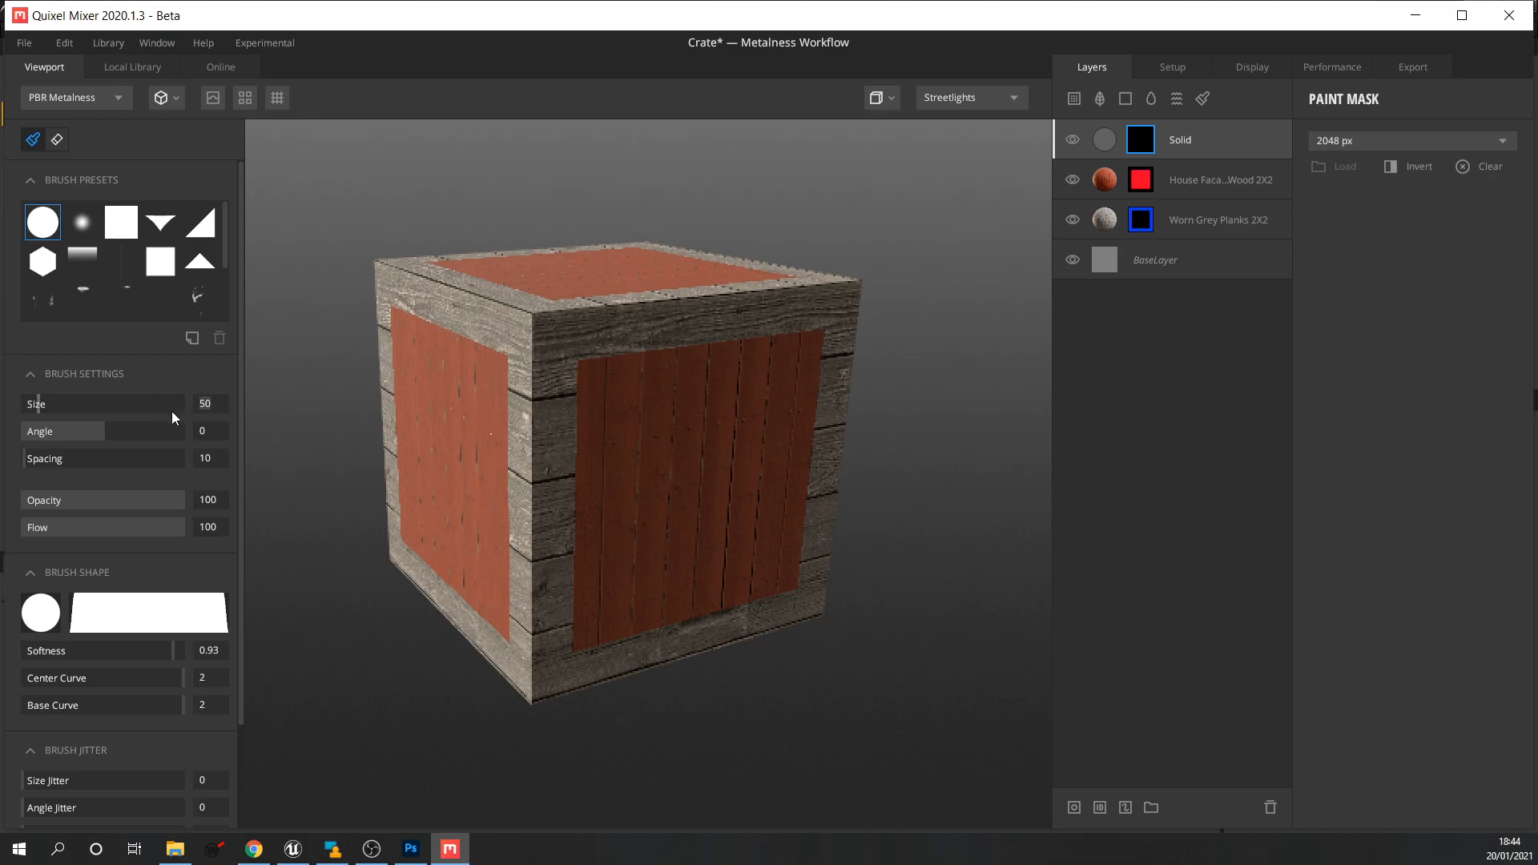
text(10)
key(Return)
Set the paint mask brush size to 20.
scroll(611, 386, up, 5)
scroll(770, 426, down, 5)
scroll(755, 422, up, 2)
middle_drag(755, 422, 735, 460)
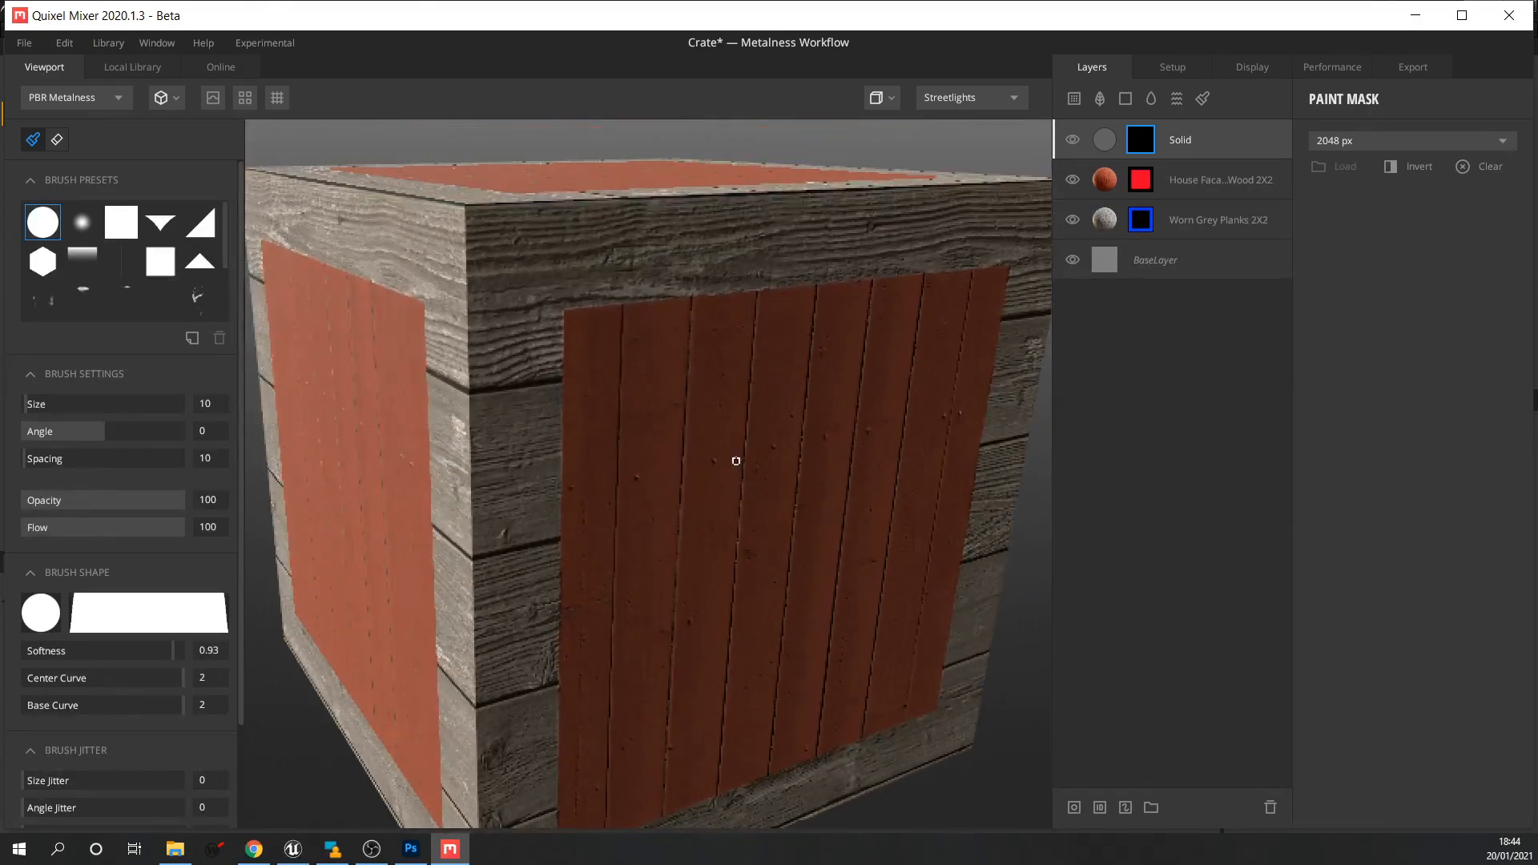
scroll(629, 322, up, 4)
scroll(593, 278, down, 5)
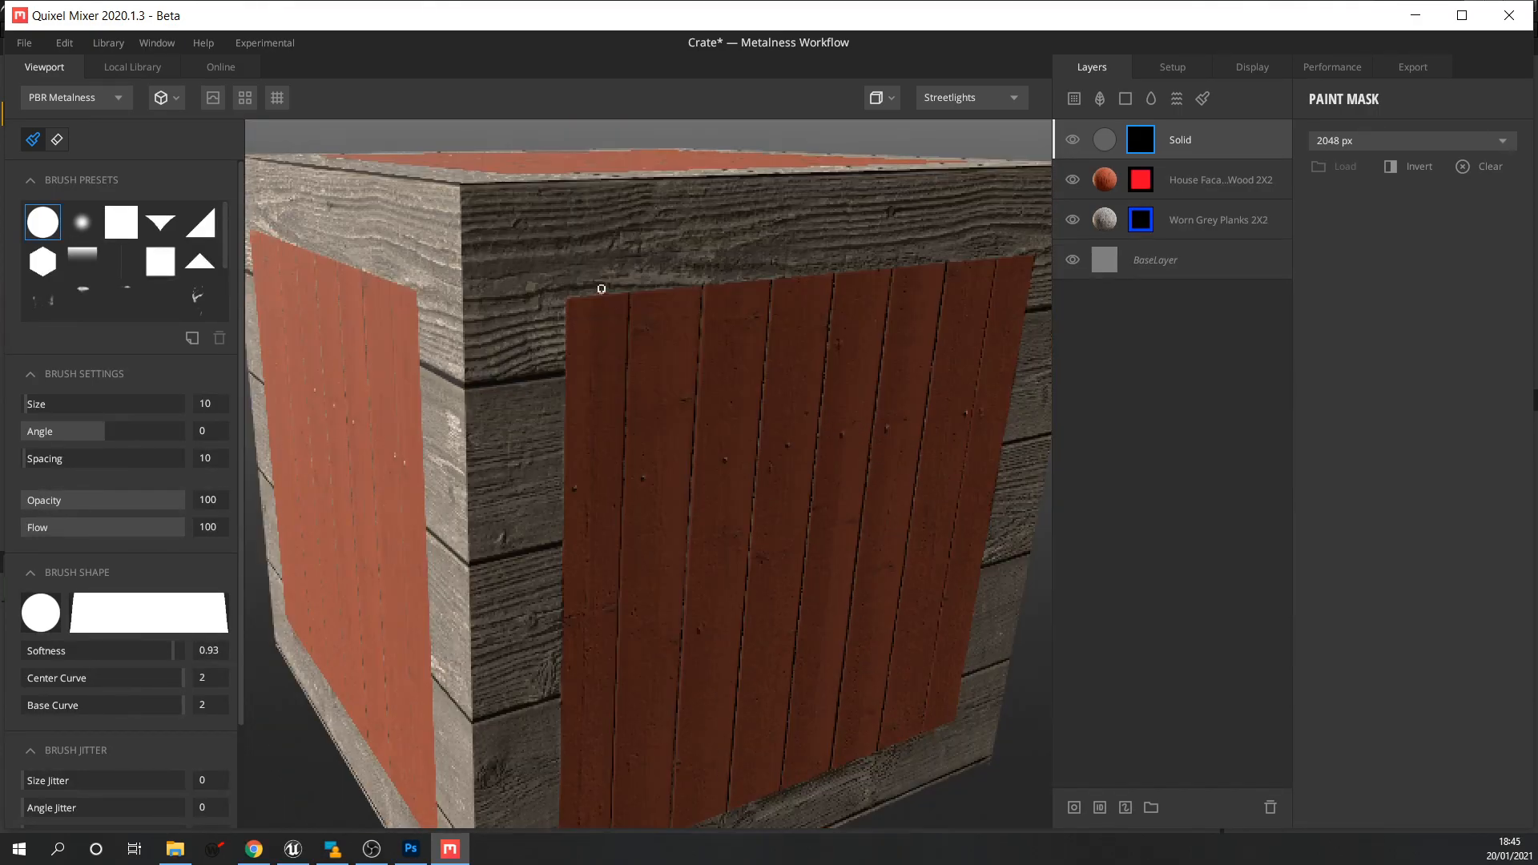
middle_drag(594, 278, 601, 326)
scroll(649, 412, up, 4)
alt+drag(664, 369, 570, 357)
scroll(583, 294, up, 3)
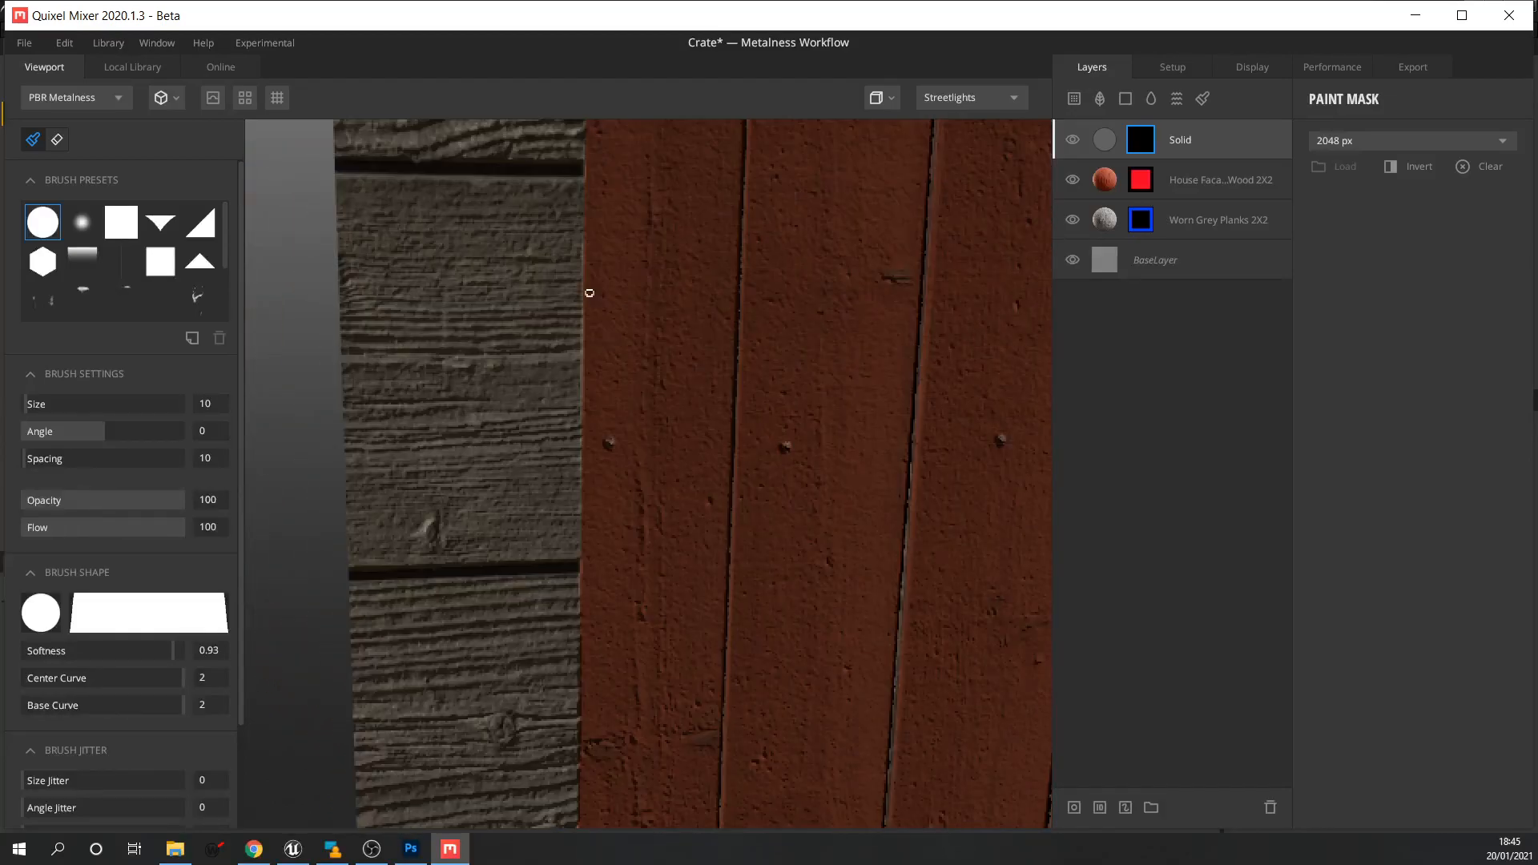
scroll(662, 291, down, 2)
scroll(170, 638, down, 3)
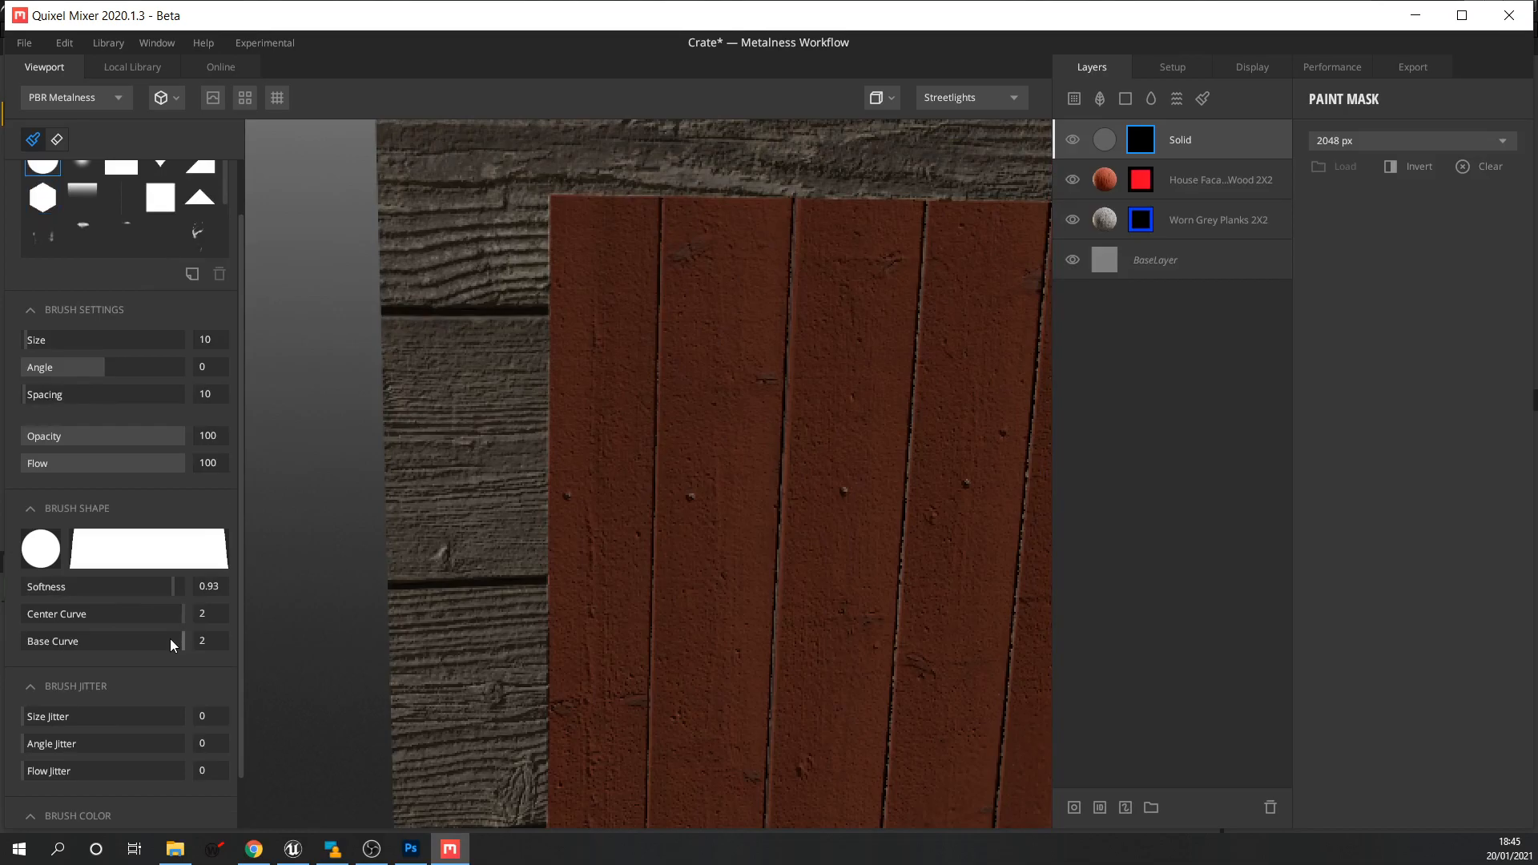
drag(23, 787, 100, 789)
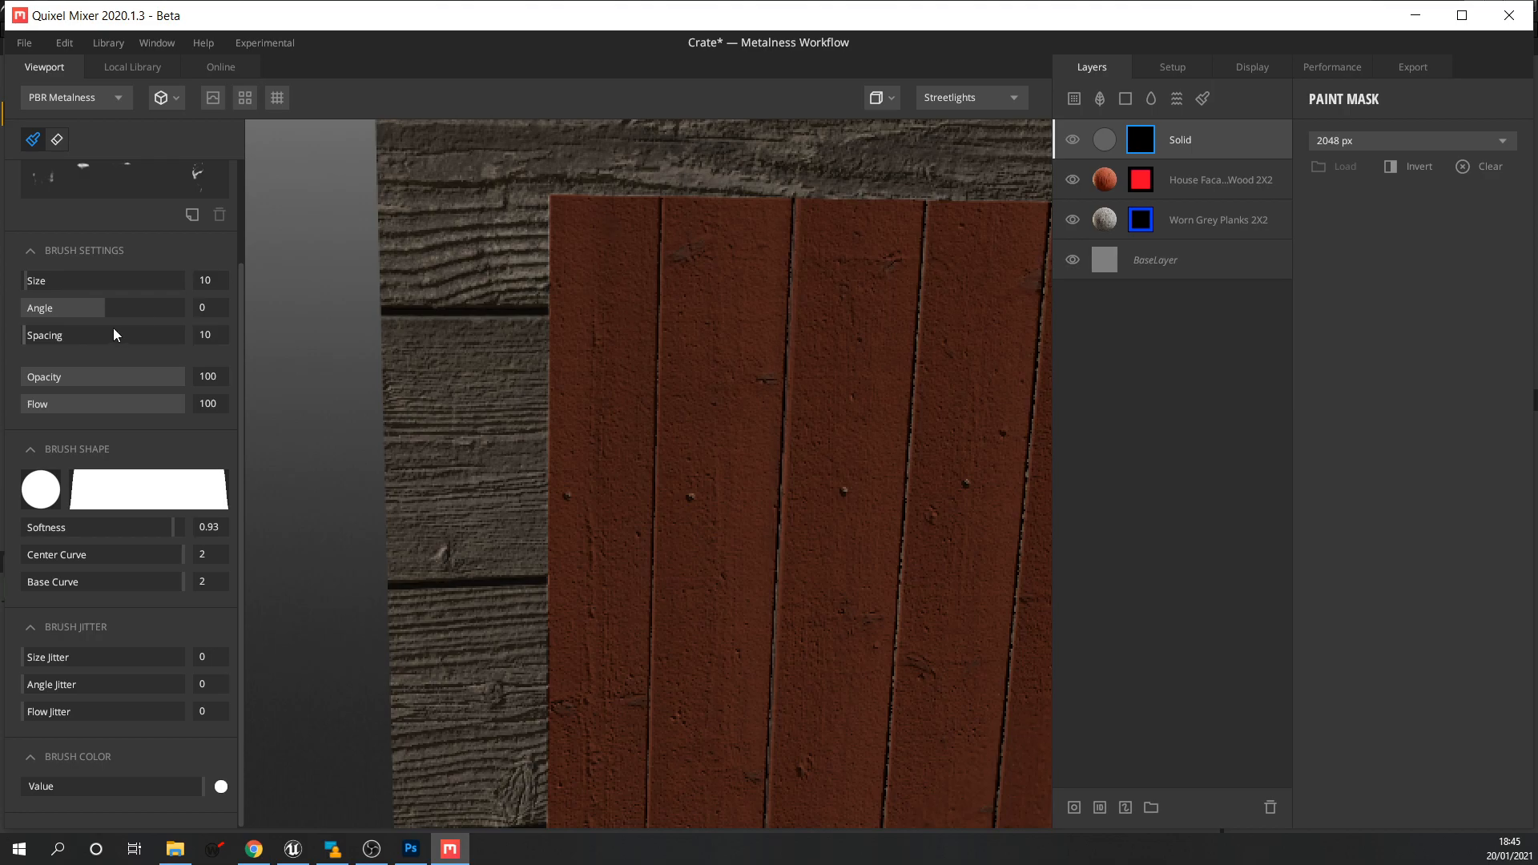
click(220, 282)
text(20)
Add an ID mask to the Solid layer and limit it to the Pink and Bright Red areas.
click(1108, 142)
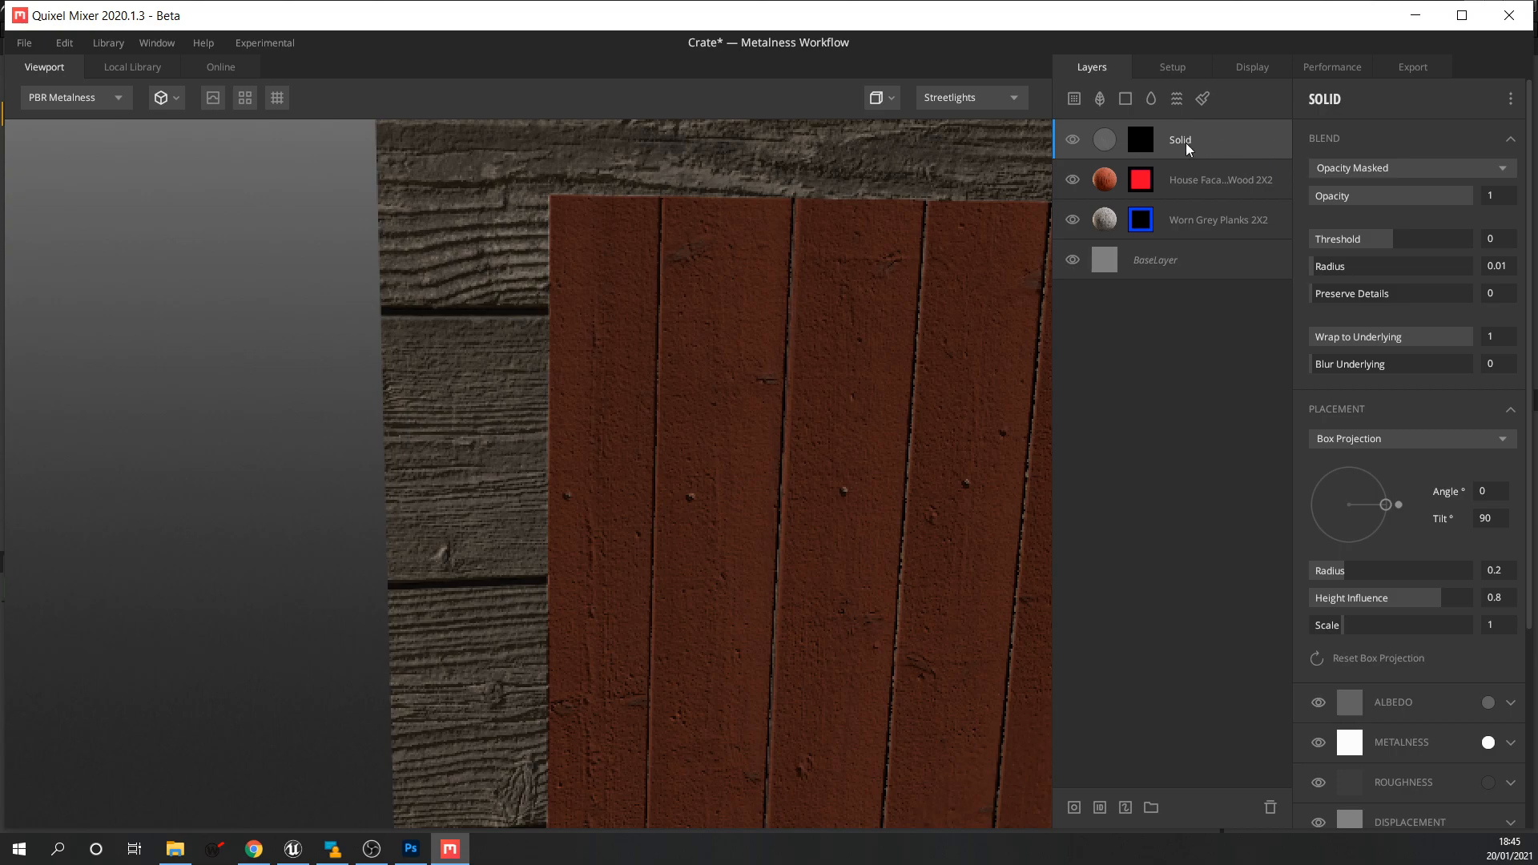
right_click(1233, 141)
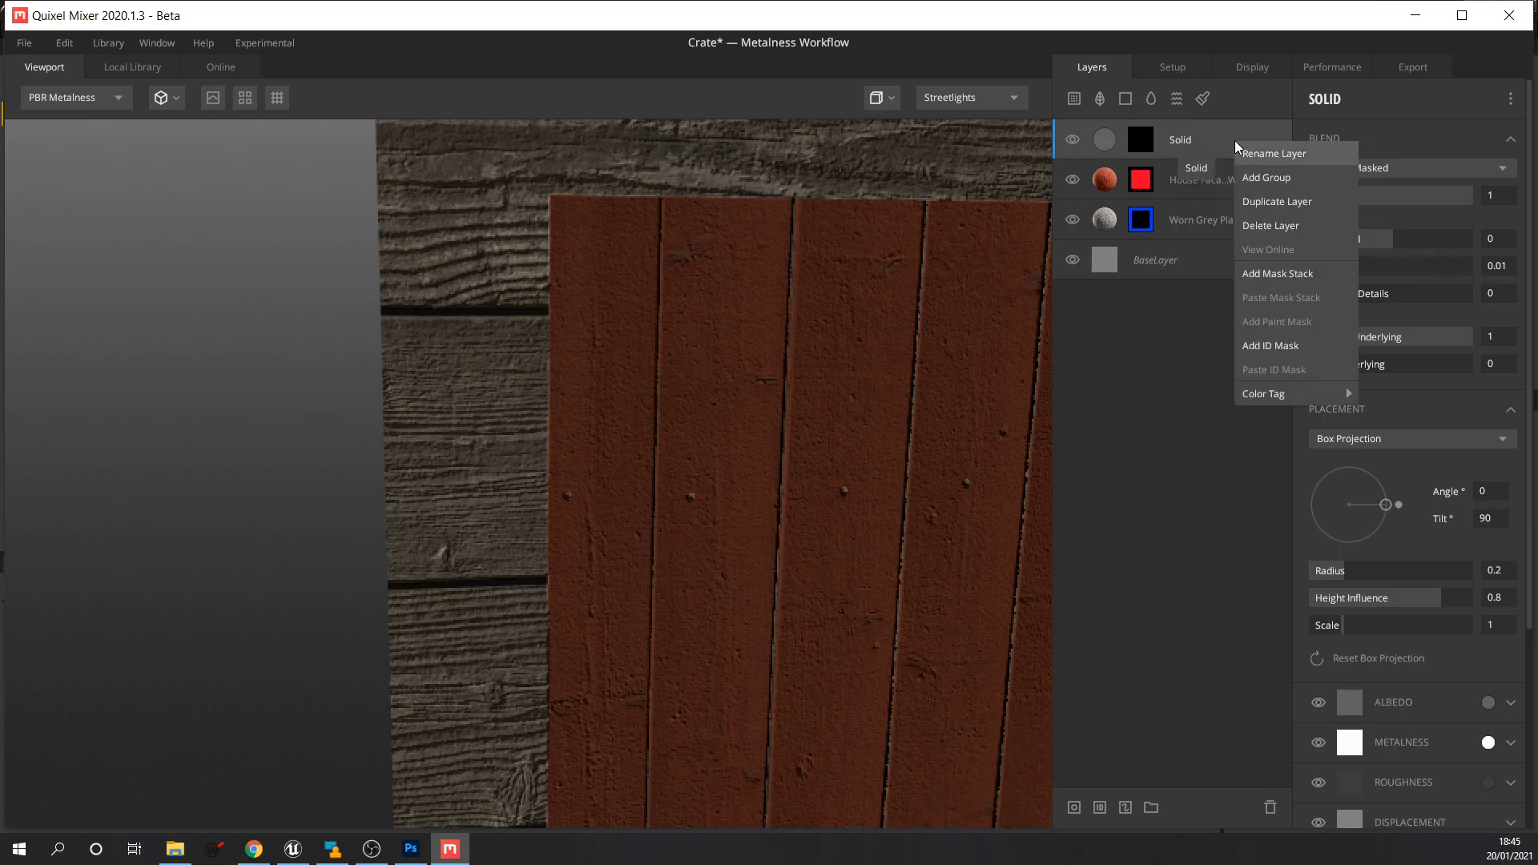
click(1283, 347)
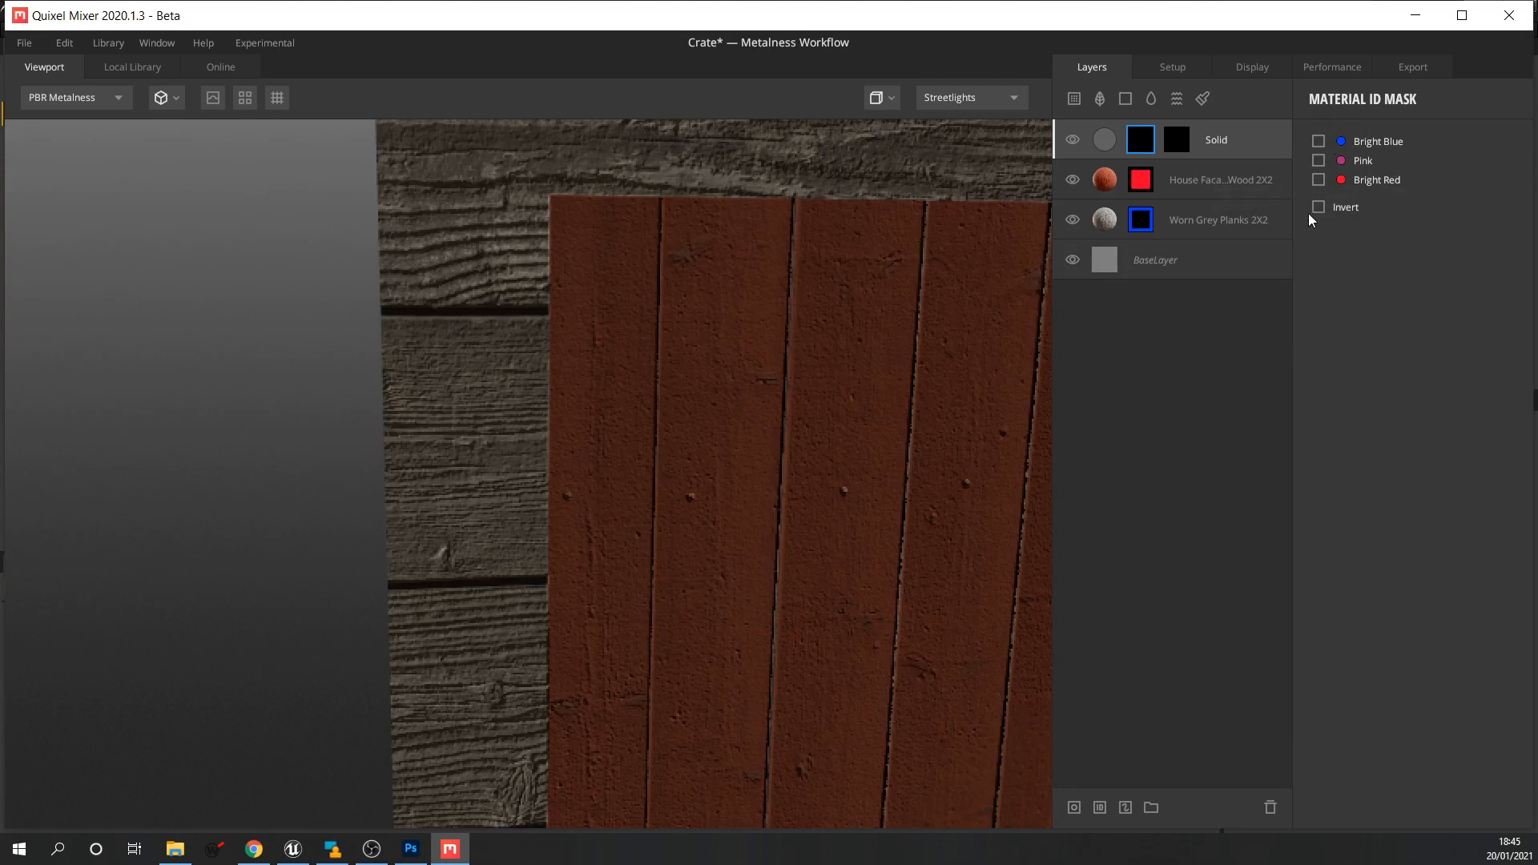
click(1319, 160)
click(1319, 179)
Select the Solid layer's paint mask and examine the crate's red front panel from several angles and distances.
click(1184, 140)
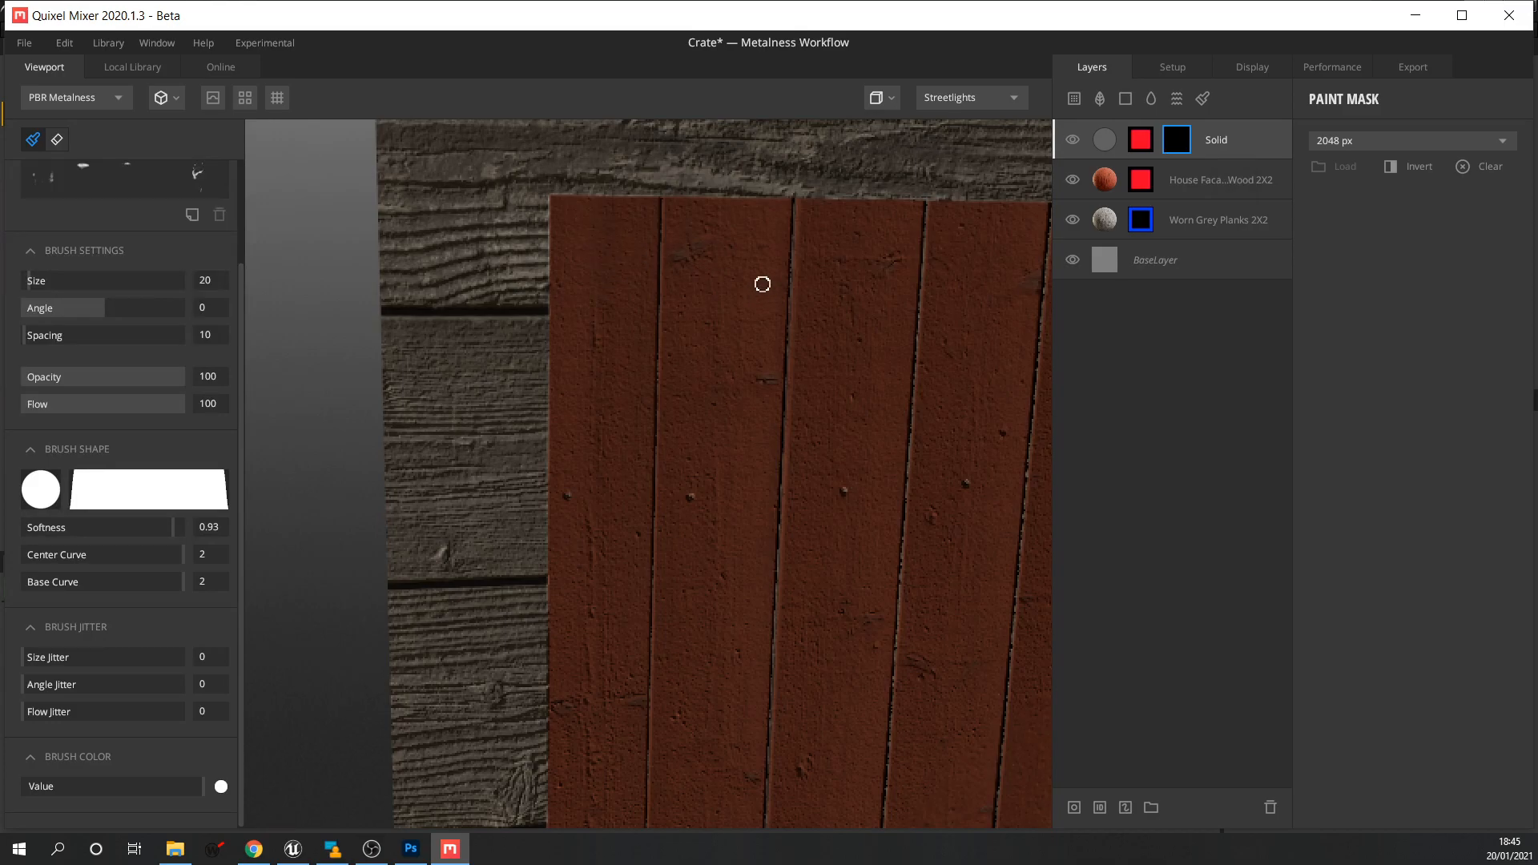
scroll(686, 275, down, 5)
scroll(681, 353, up, 3)
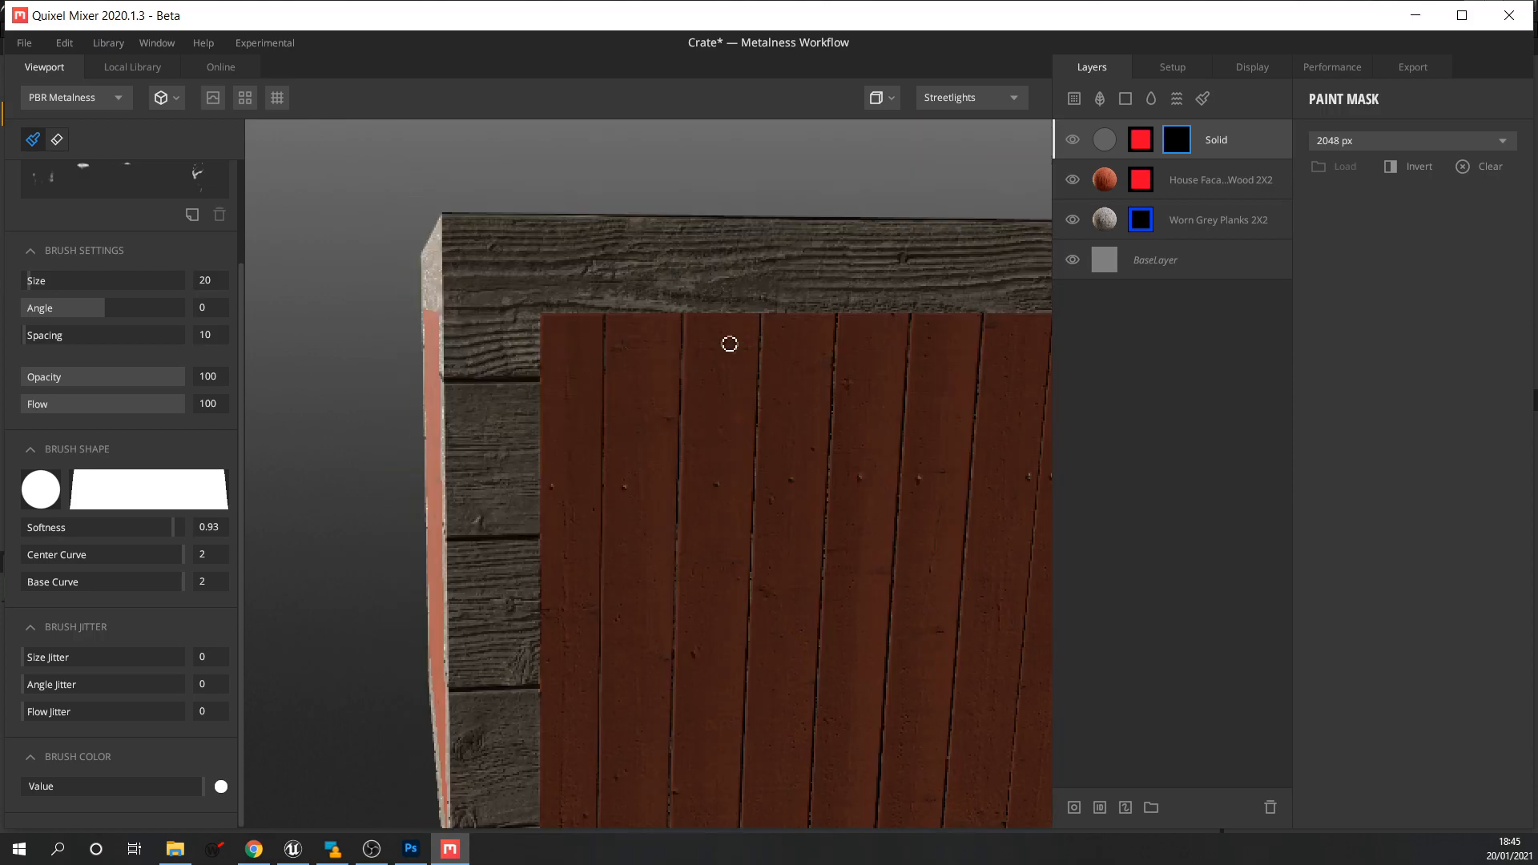
scroll(733, 353, down, 5)
mouse_move(790, 359)
alt+mouse_down()
mouse_move(727, 339)
mouse_move(783, 378)
alt+mouse_up()
scroll(732, 388, down, 5)
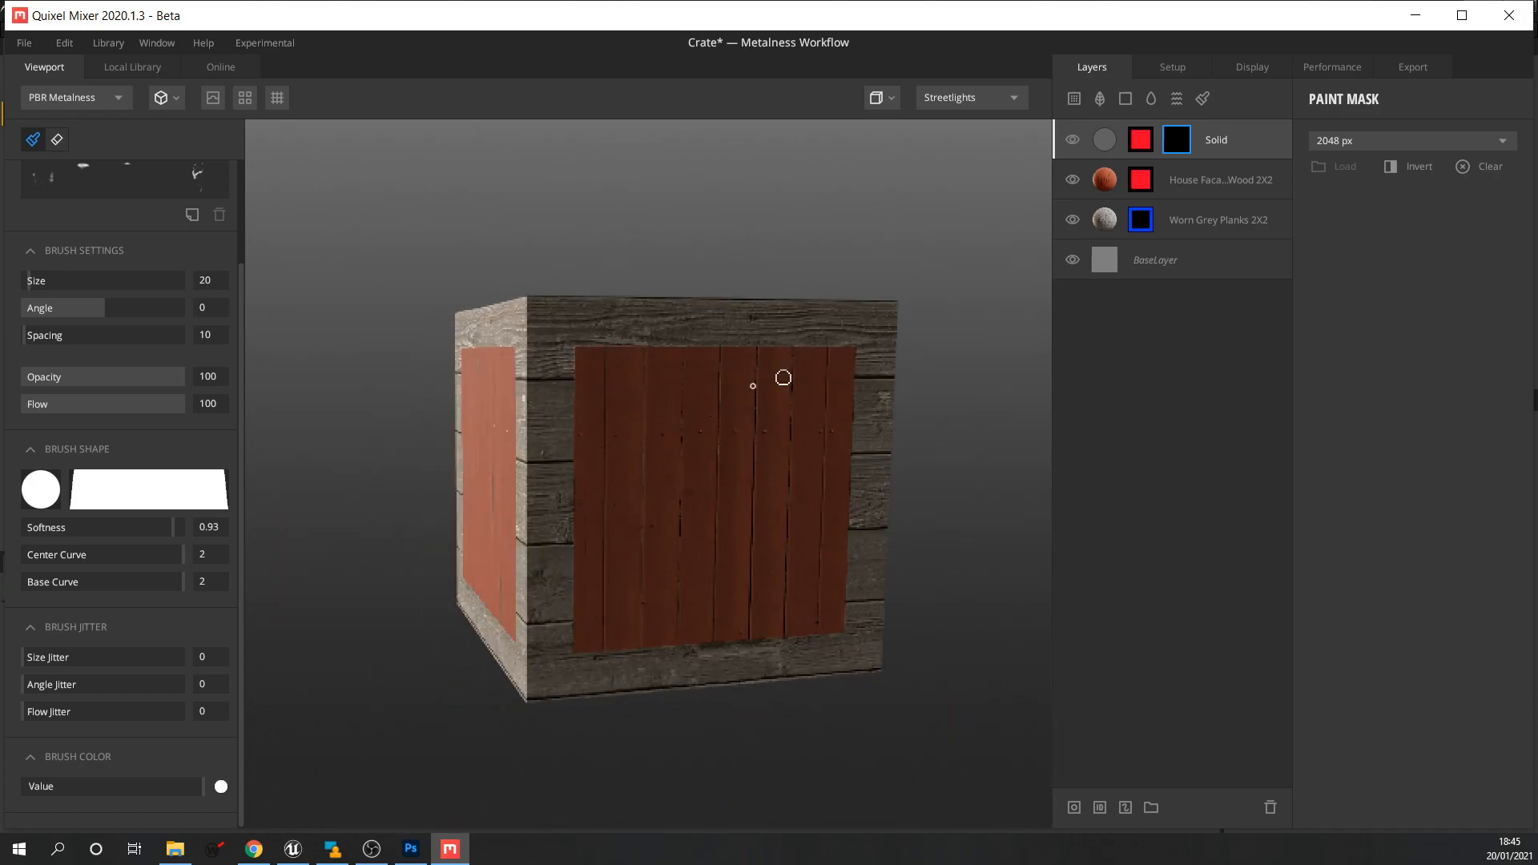
scroll(613, 383, up, 5)
scroll(625, 383, down, 4)
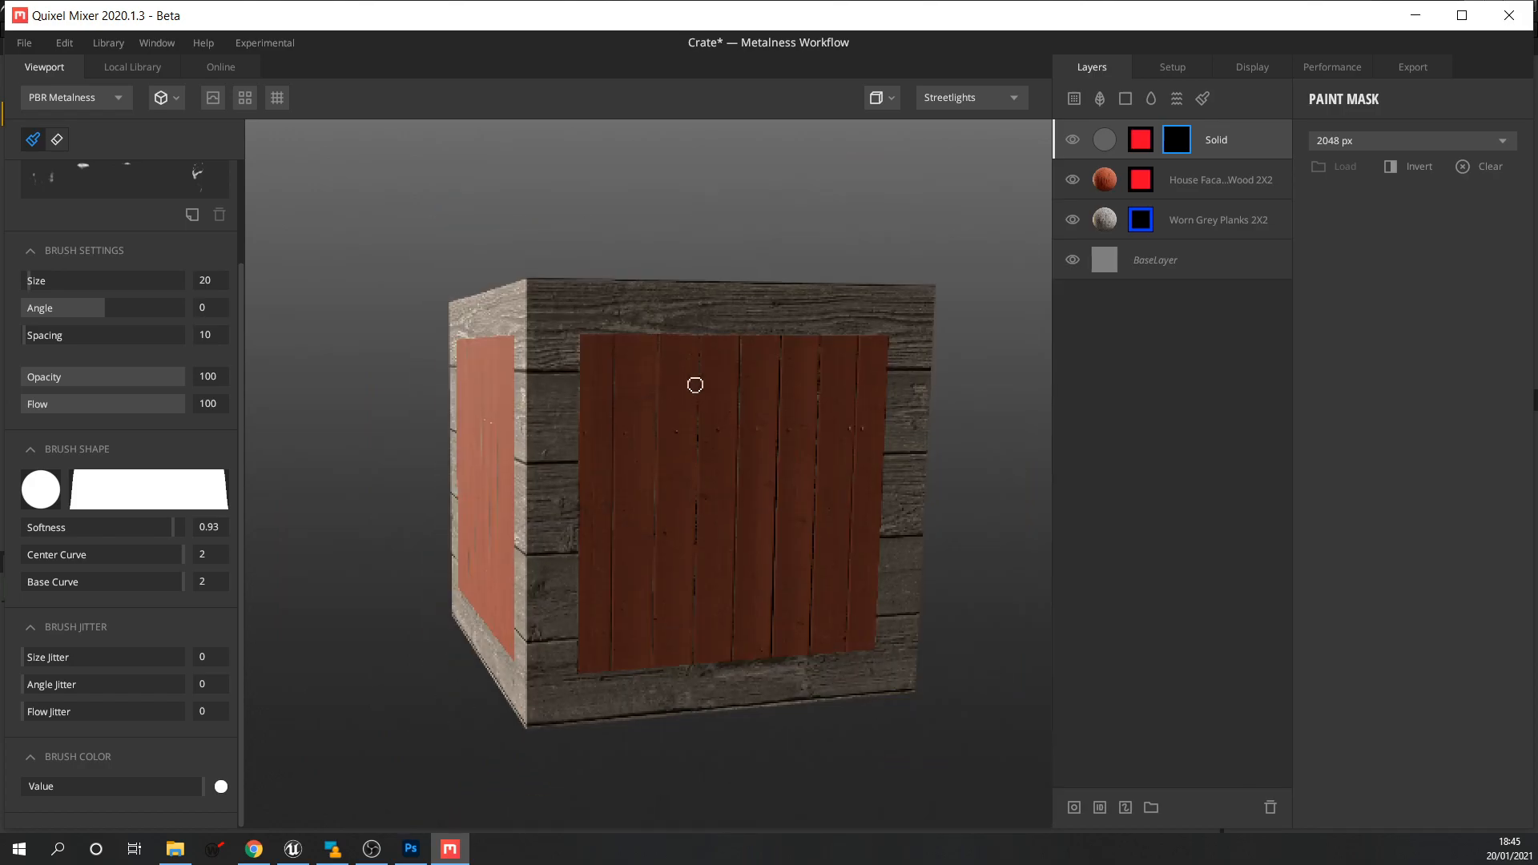
mouse_move(680, 392)
alt+mouse_down()
mouse_move(713, 391)
mouse_move(635, 357)
mouse_move(647, 339)
mouse_move(643, 364)
alt+mouse_up()
scroll(643, 364, up, 5)
scroll(644, 364, down, 3)
mouse_move(745, 363)
alt+middle_down()
mouse_move(687, 398)
mouse_move(638, 371)
alt+middle_up()
alt+drag(638, 371, 697, 410)
alt+middle_drag(716, 373, 699, 400)
alt+drag(699, 400, 697, 413)
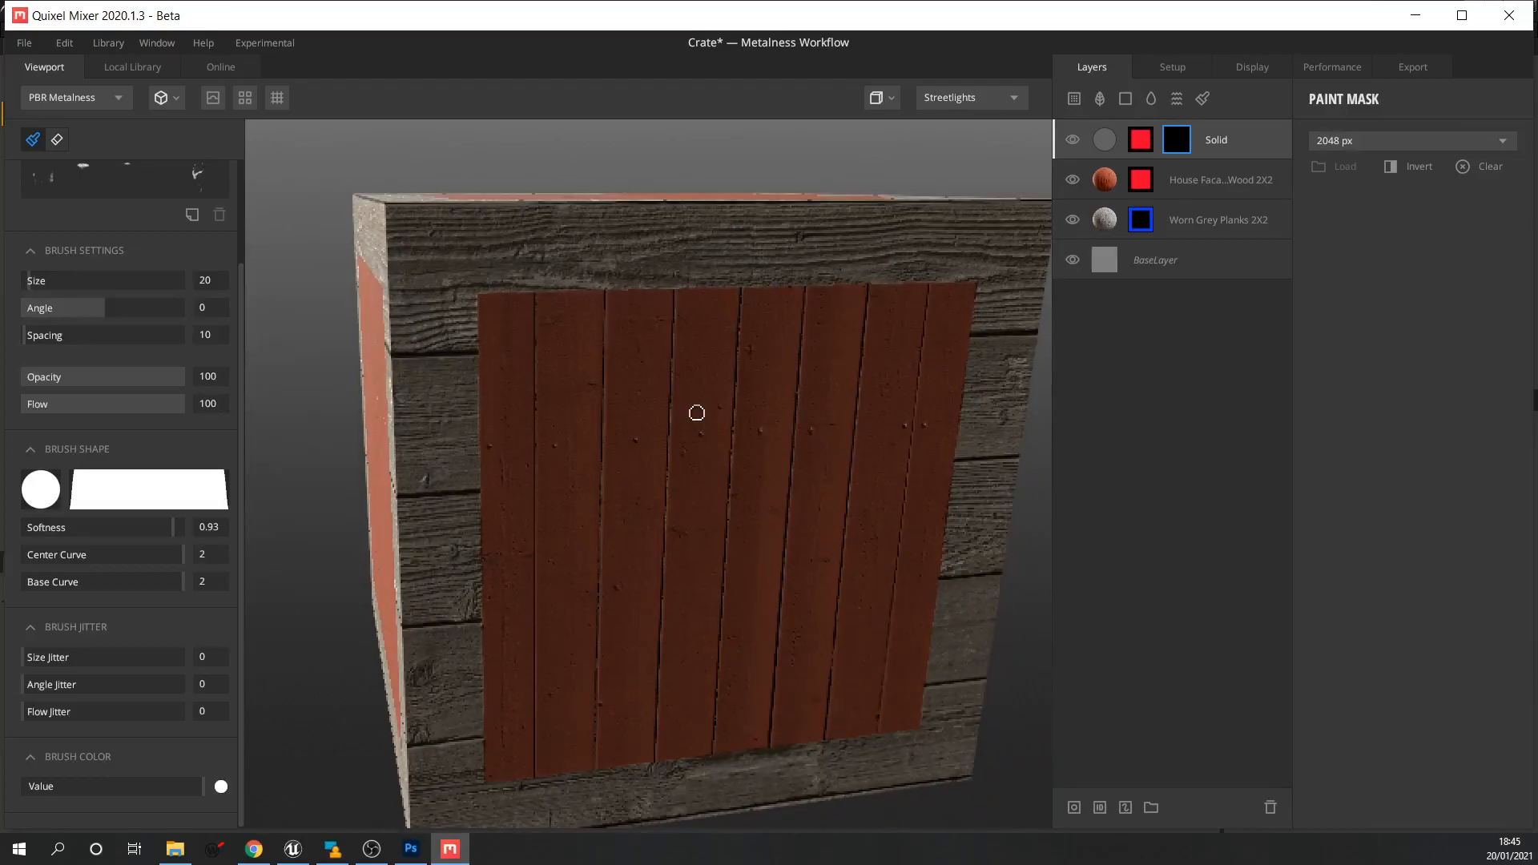
scroll(700, 399, up, 3)
scroll(691, 387, down, 3)
alt+middle_drag(690, 384, 680, 416)
mouse_move(674, 411)
alt+mouse_down()
mouse_move(708, 405)
mouse_move(670, 316)
mouse_move(684, 350)
mouse_move(629, 340)
mouse_move(652, 361)
alt+mouse_up()
Clear the Solid layer's paint mask.
right_click(1182, 141)
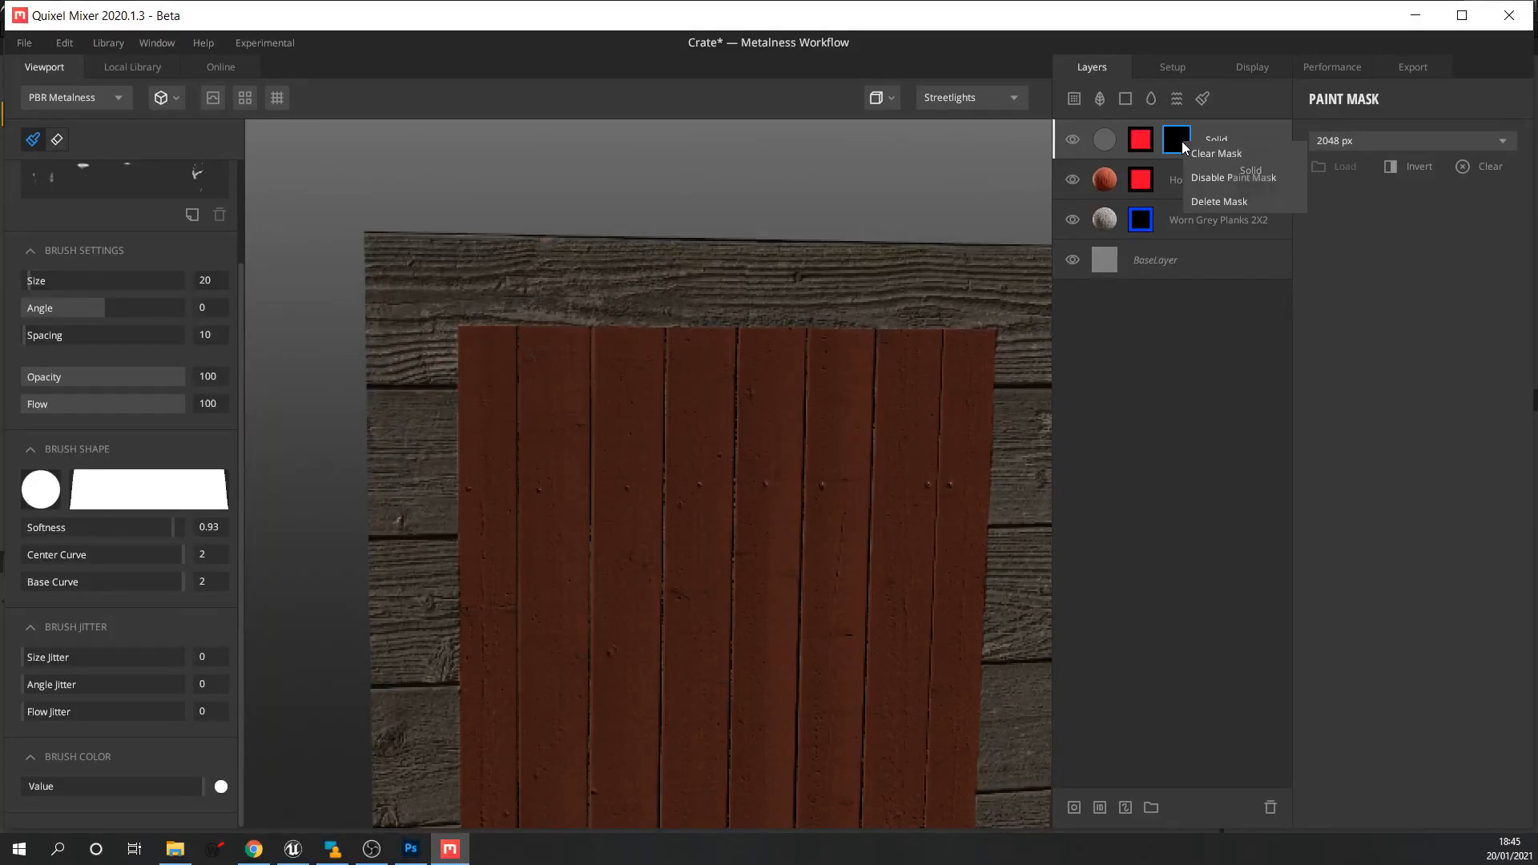
click(1229, 156)
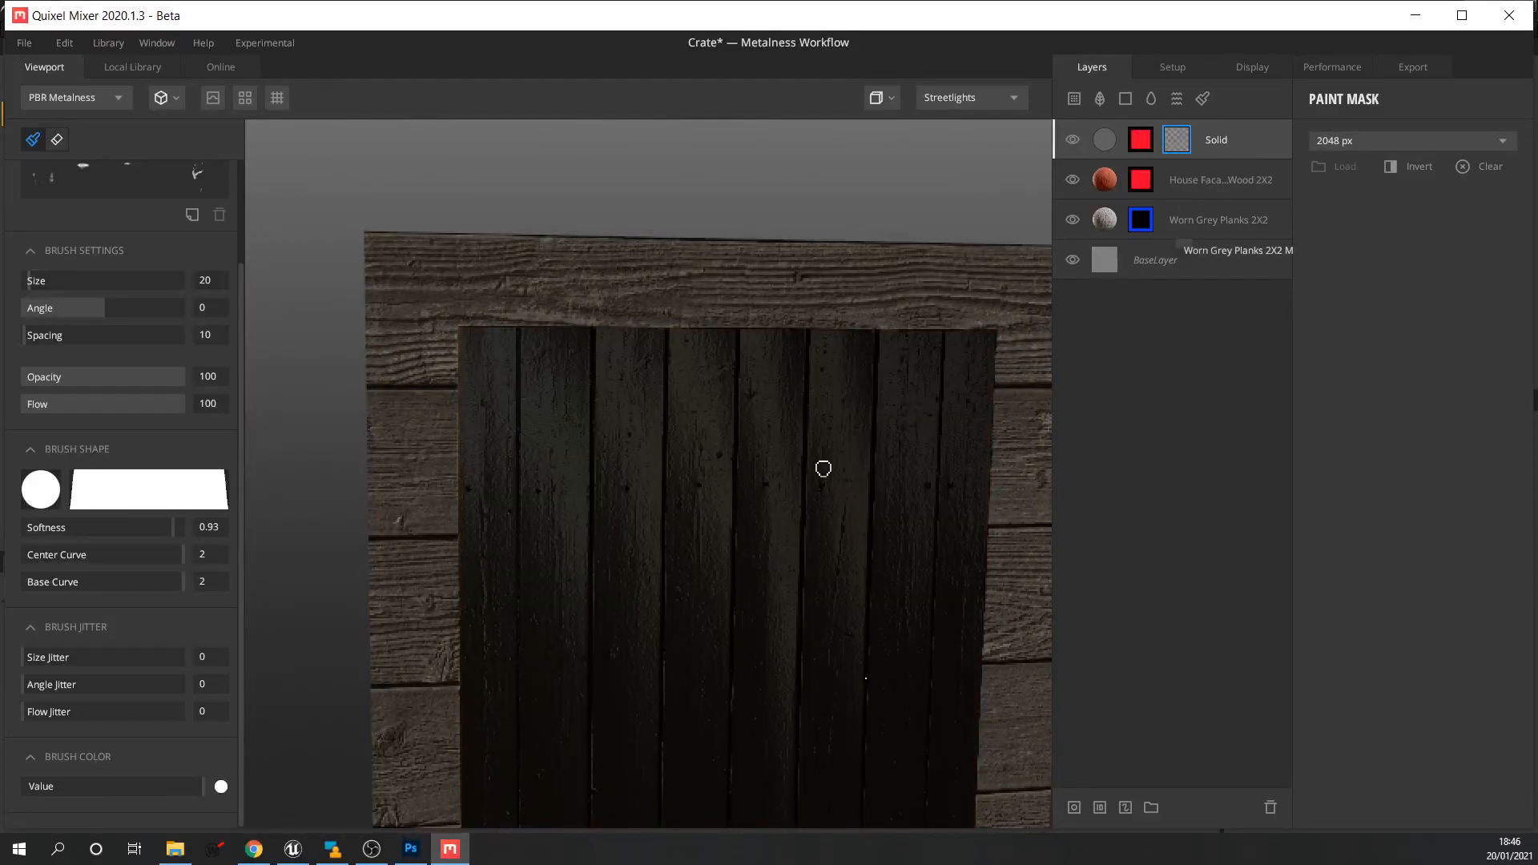
scroll(855, 450, down, 5)
alt+drag(827, 432, 872, 422)
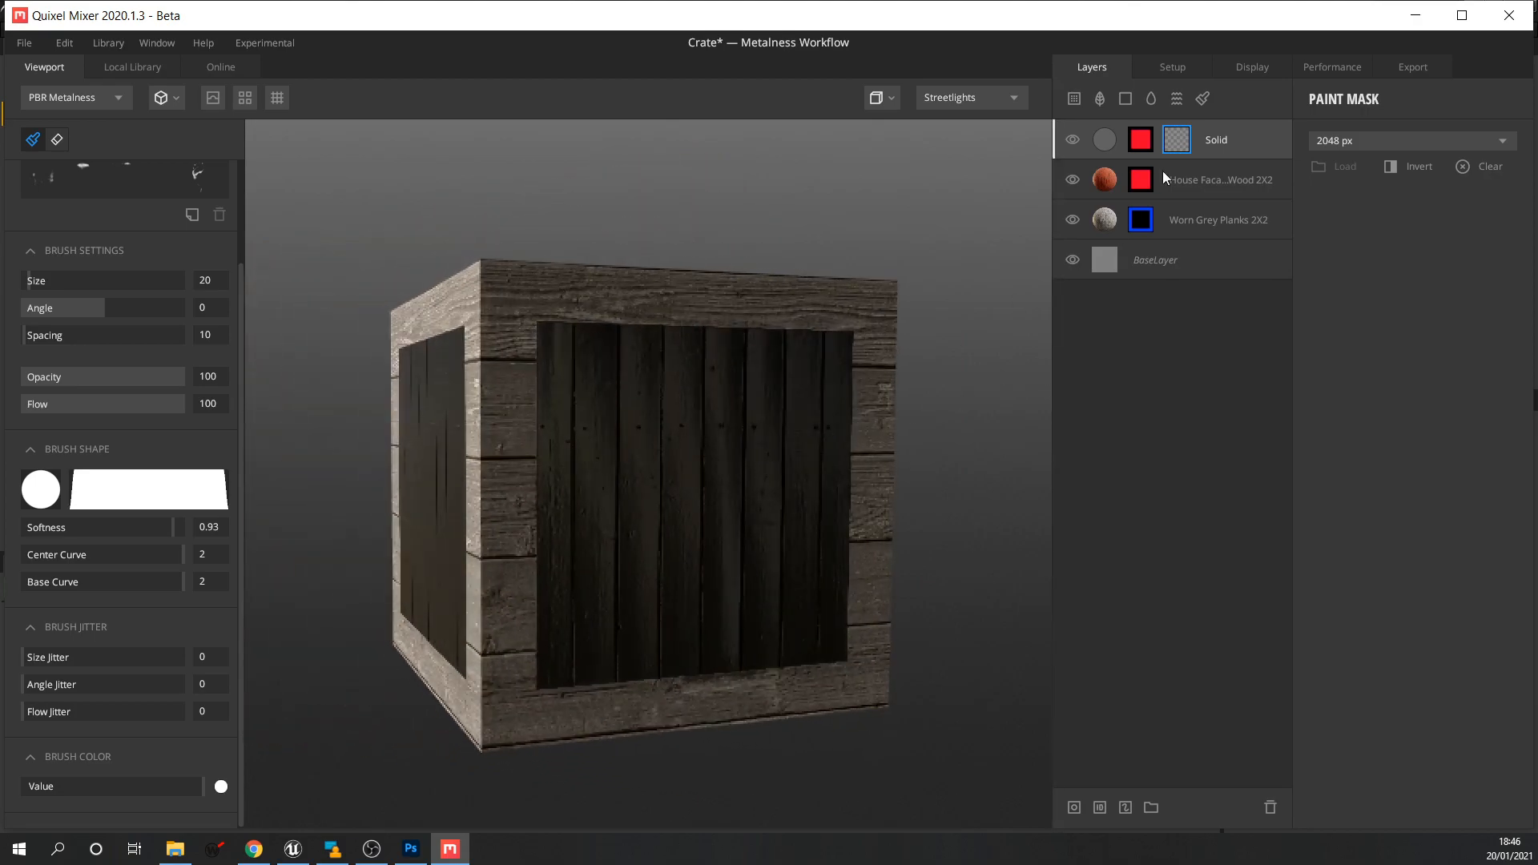
Delete the Solid layer from the layer stack.
right_click(1262, 136)
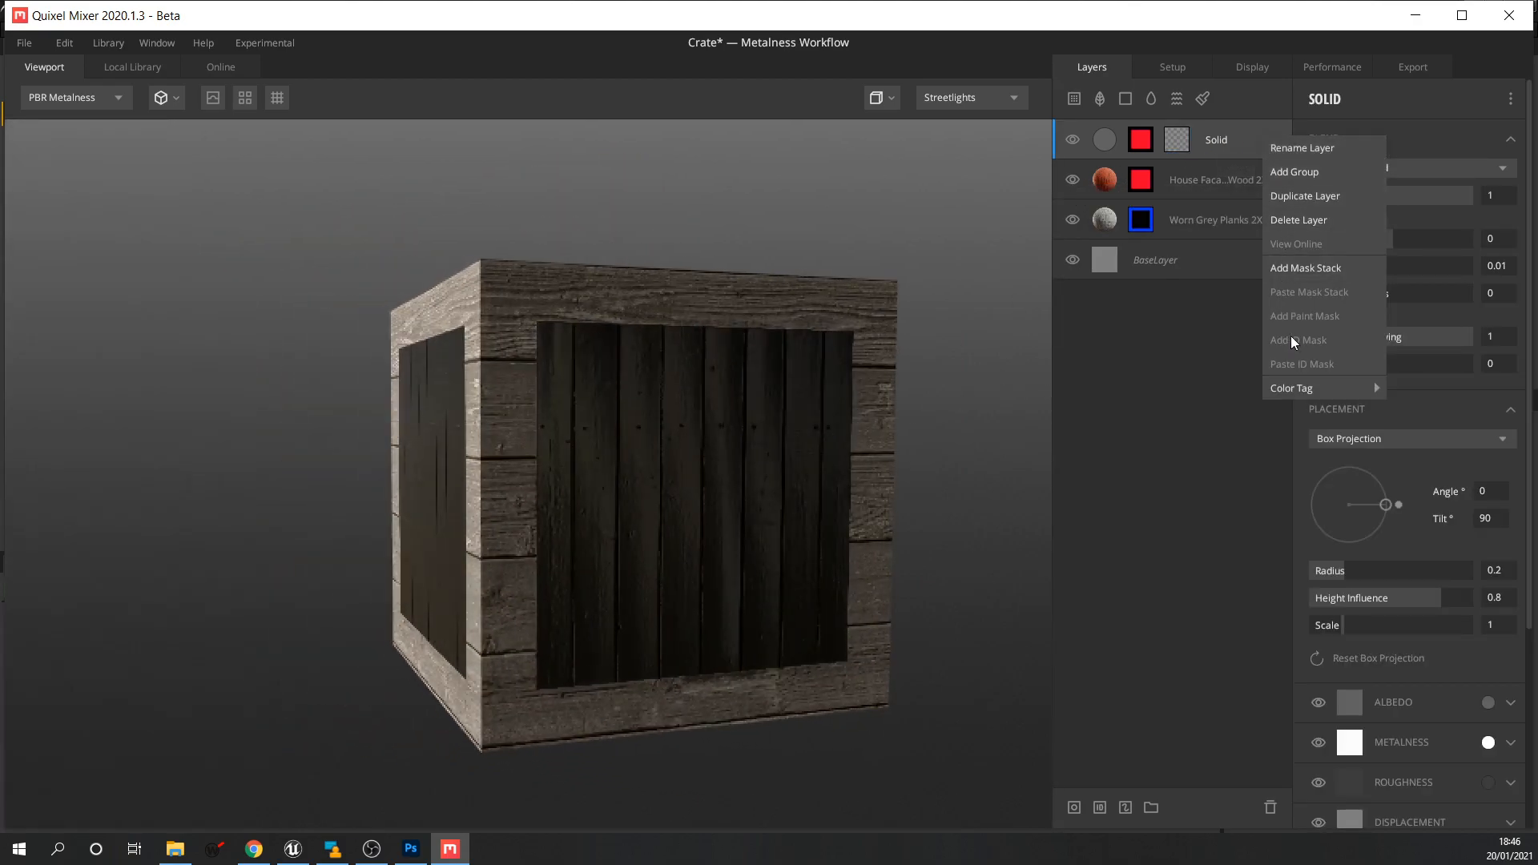
click(1330, 218)
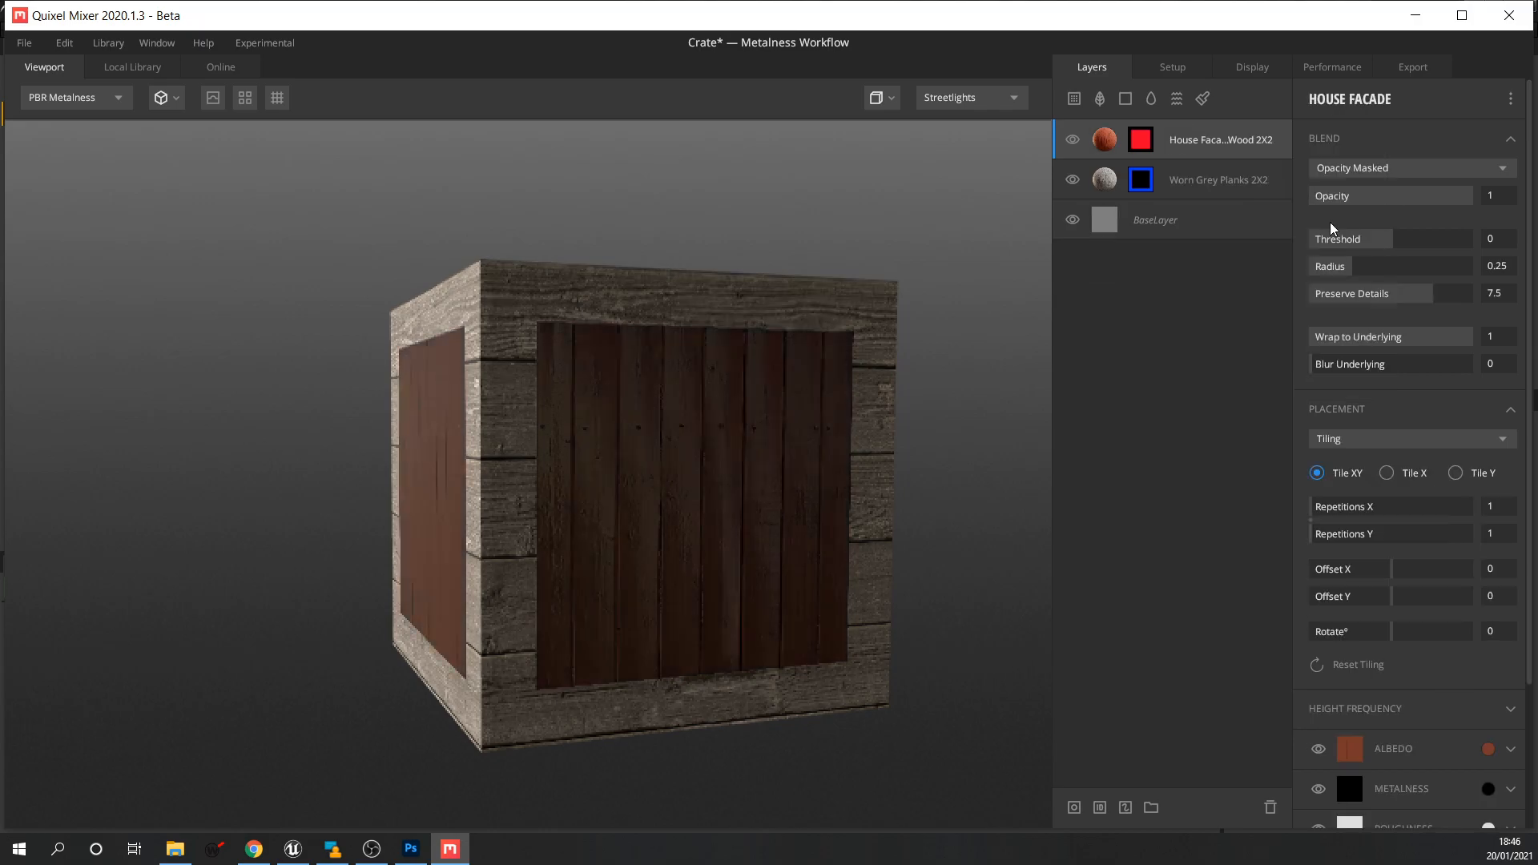
drag(906, 433, 687, 378)
scroll(687, 375, up, 5)
scroll(687, 375, down, 5)
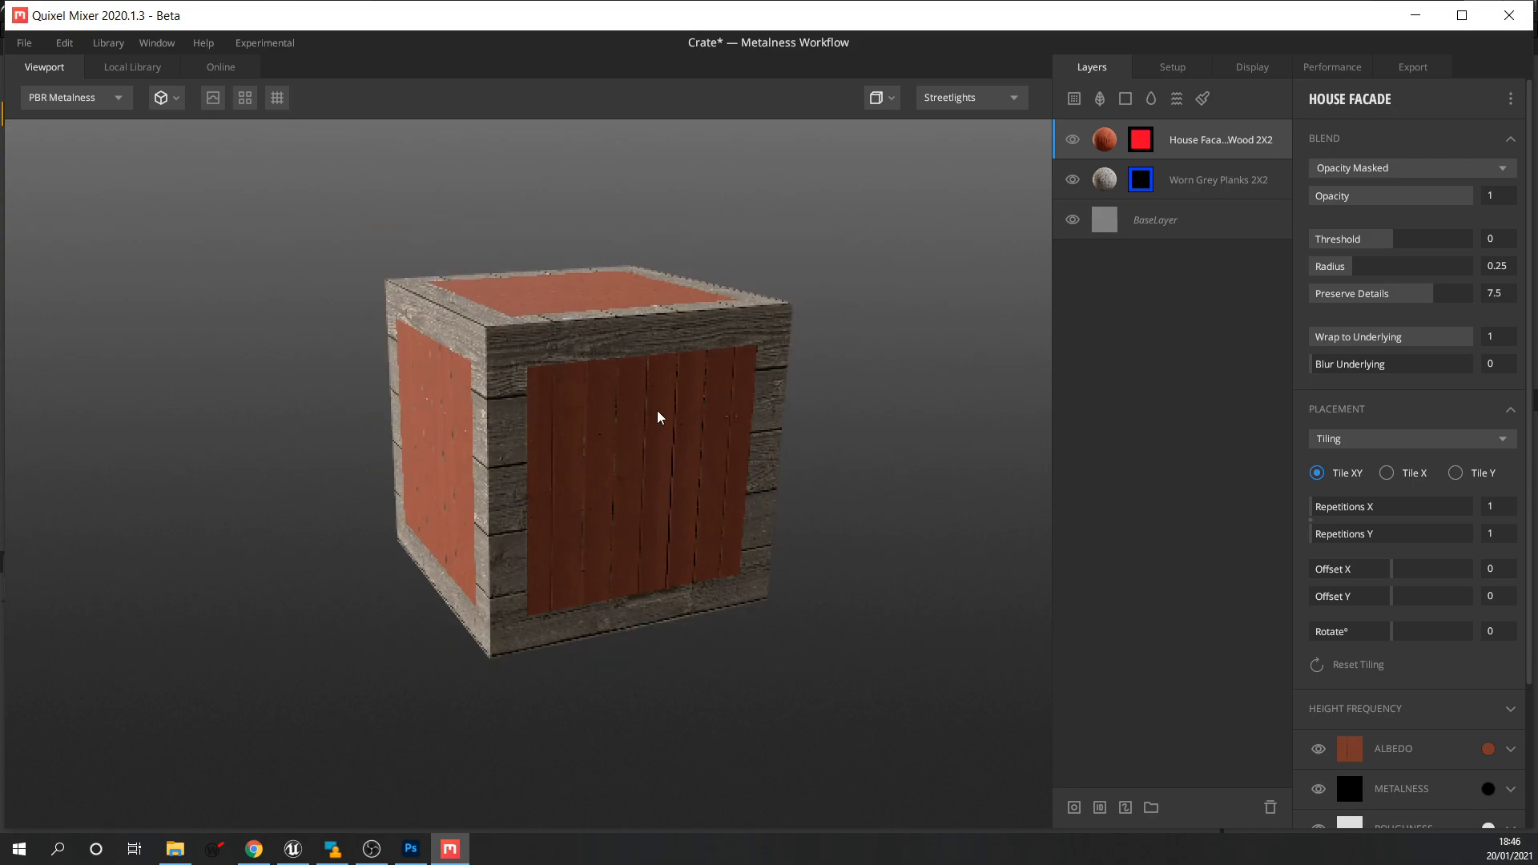
drag(662, 436, 660, 489)
right_drag(660, 489, 612, 441)
drag(634, 451, 650, 492)
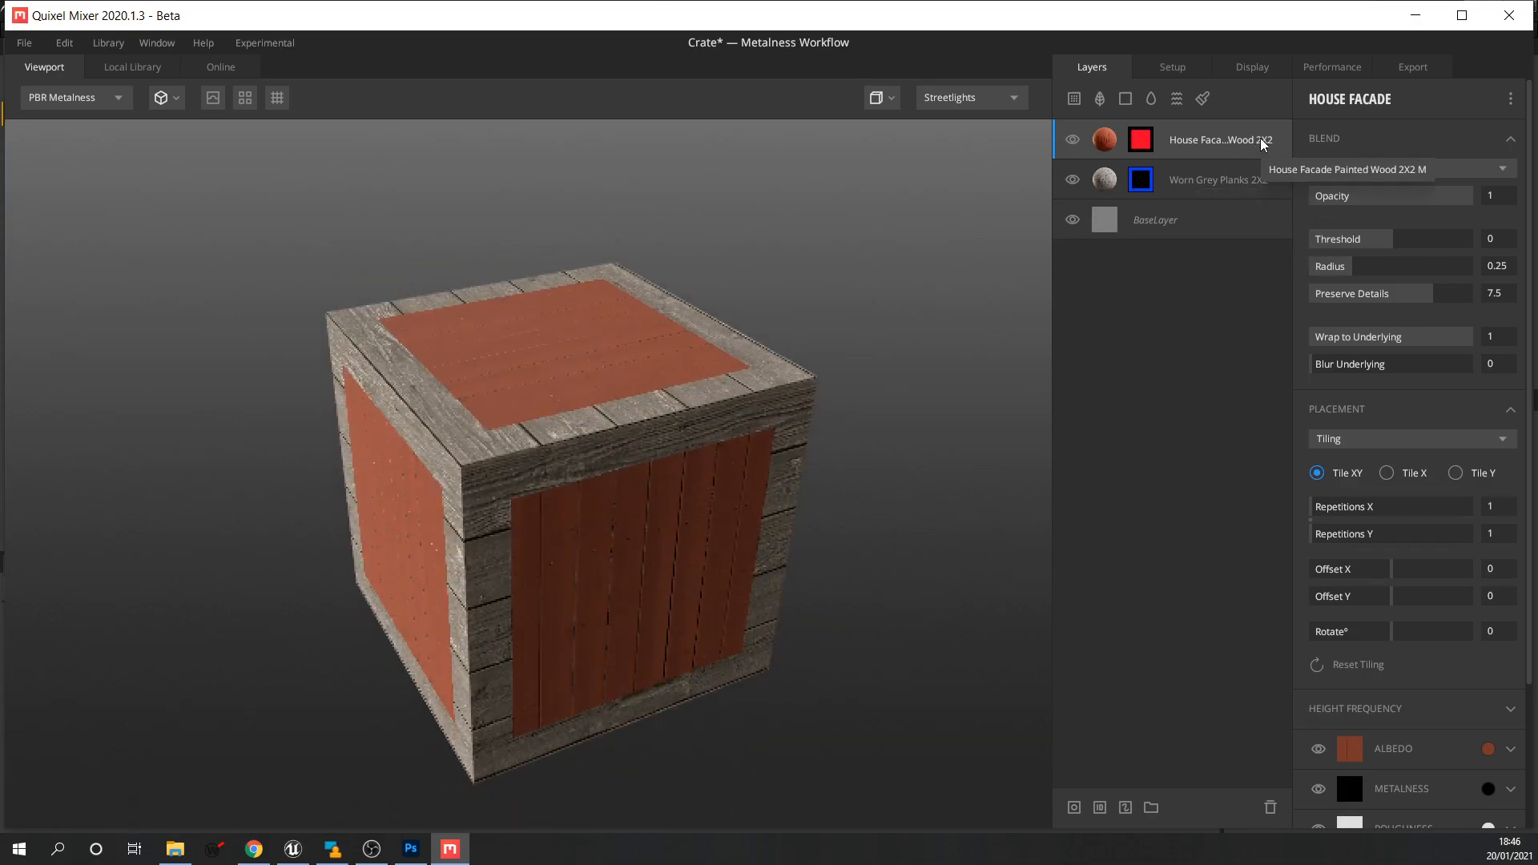
Load the UE4 export preset and export the crate's maps as 2048 px PNG files.
click(1417, 67)
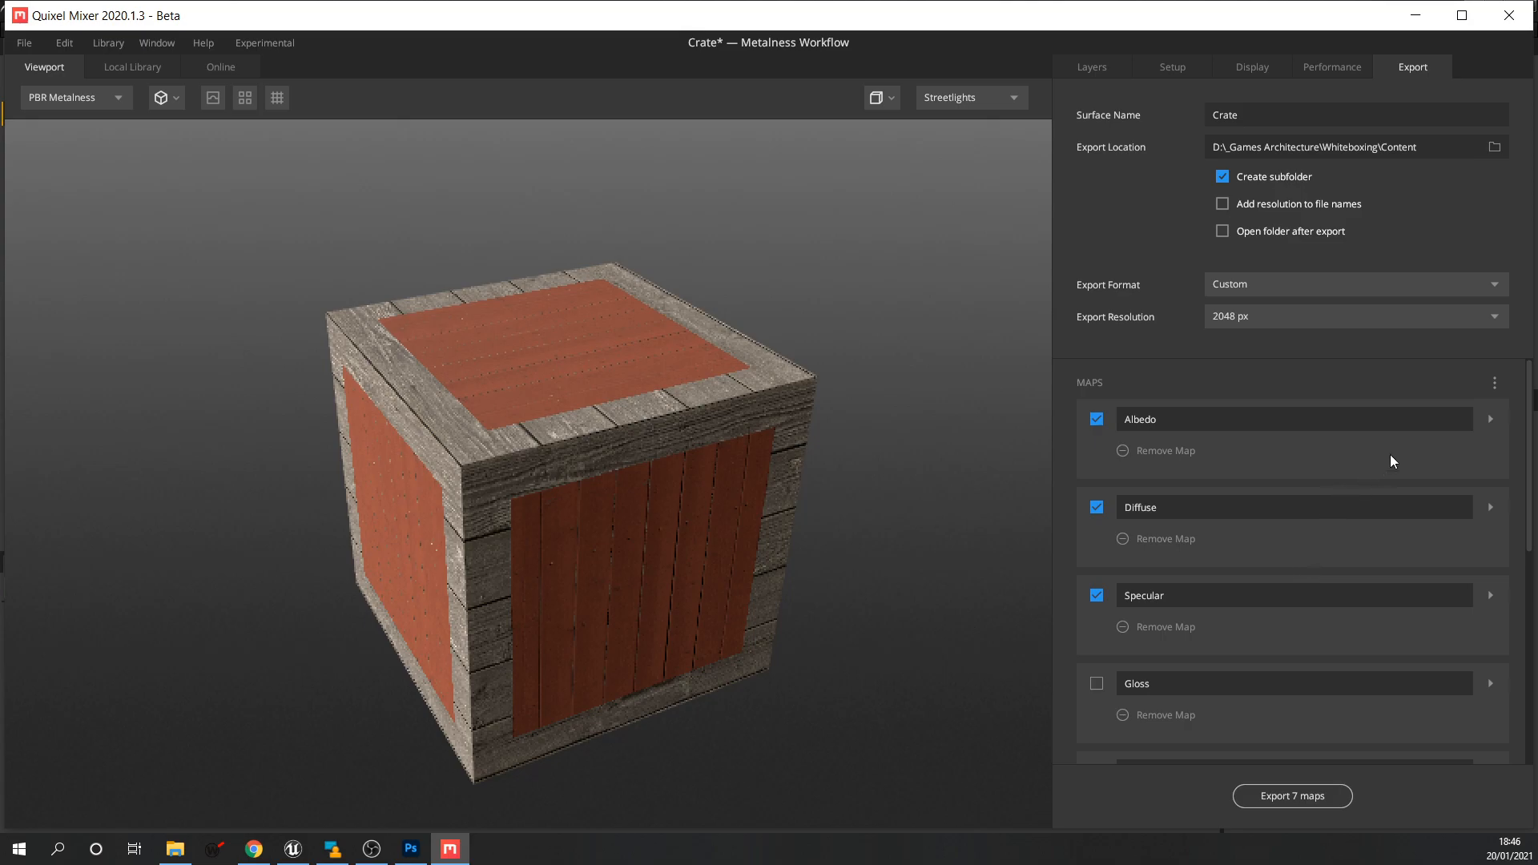
click(1494, 382)
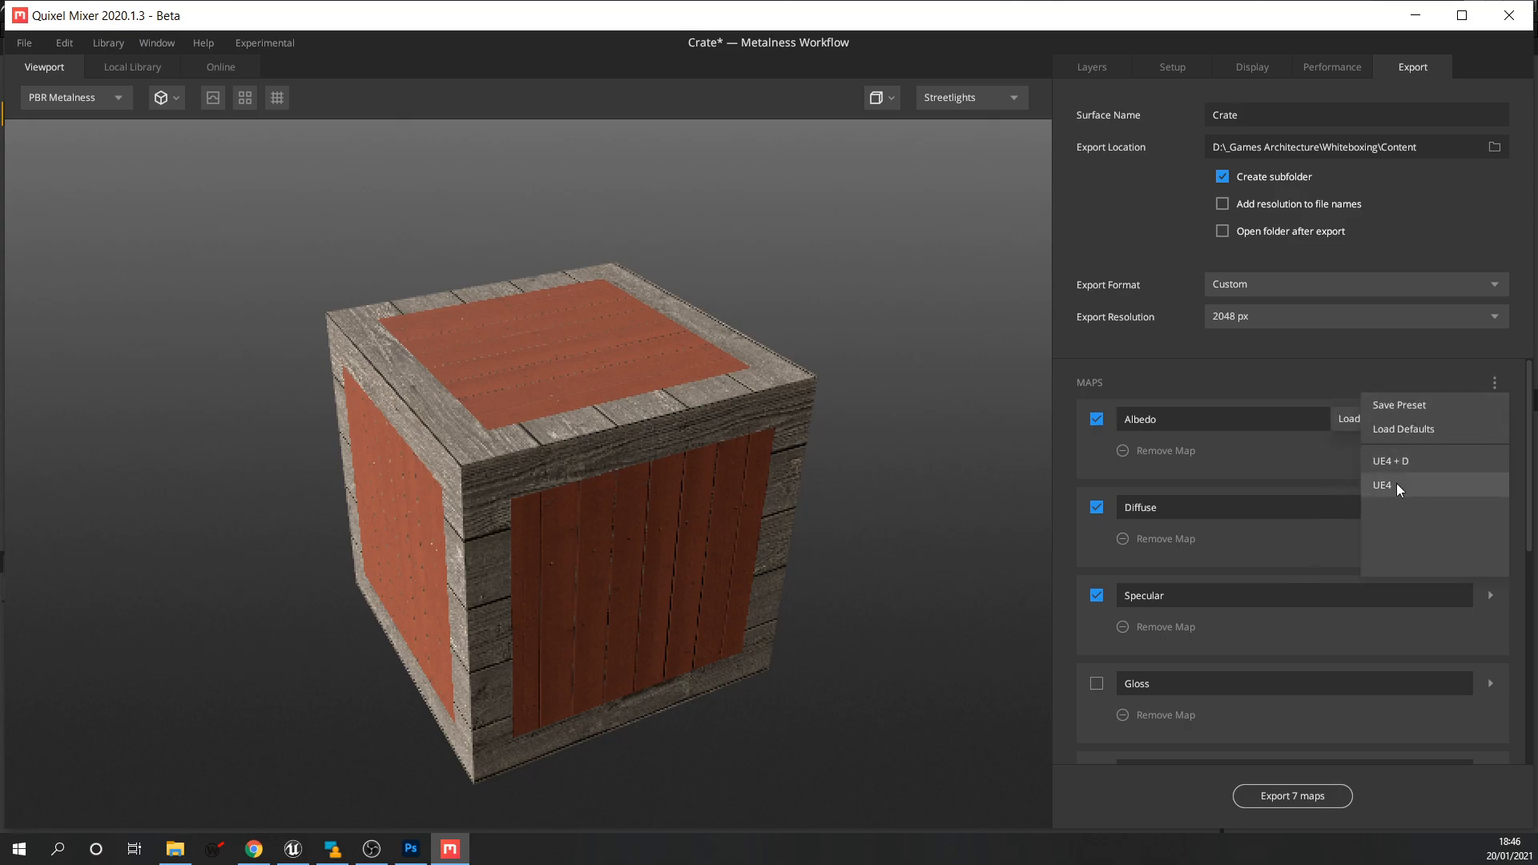
click(1464, 452)
scroll(1327, 541, down, 3)
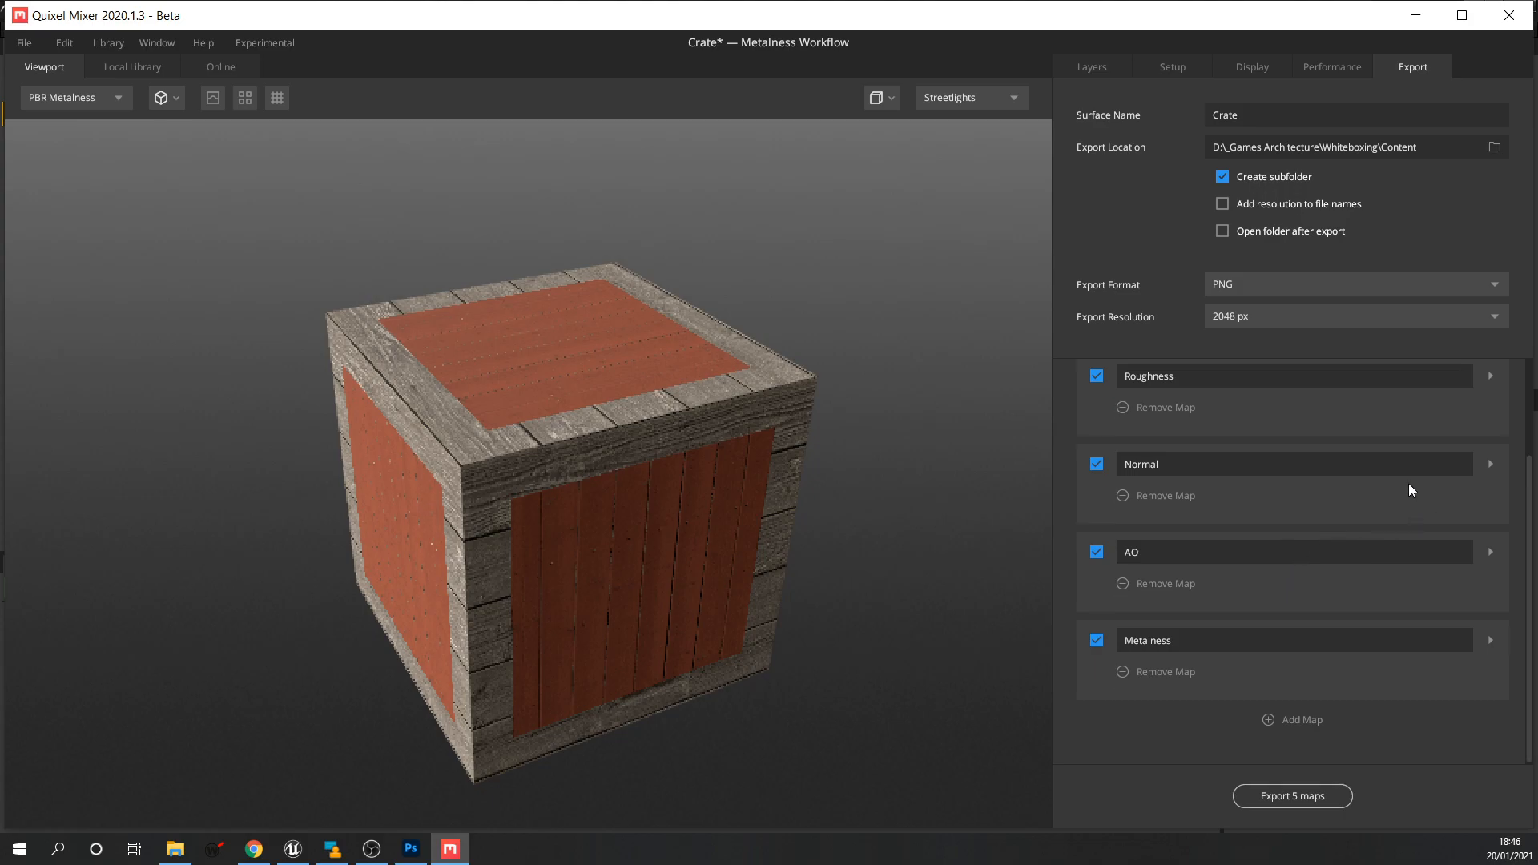
click(1306, 797)
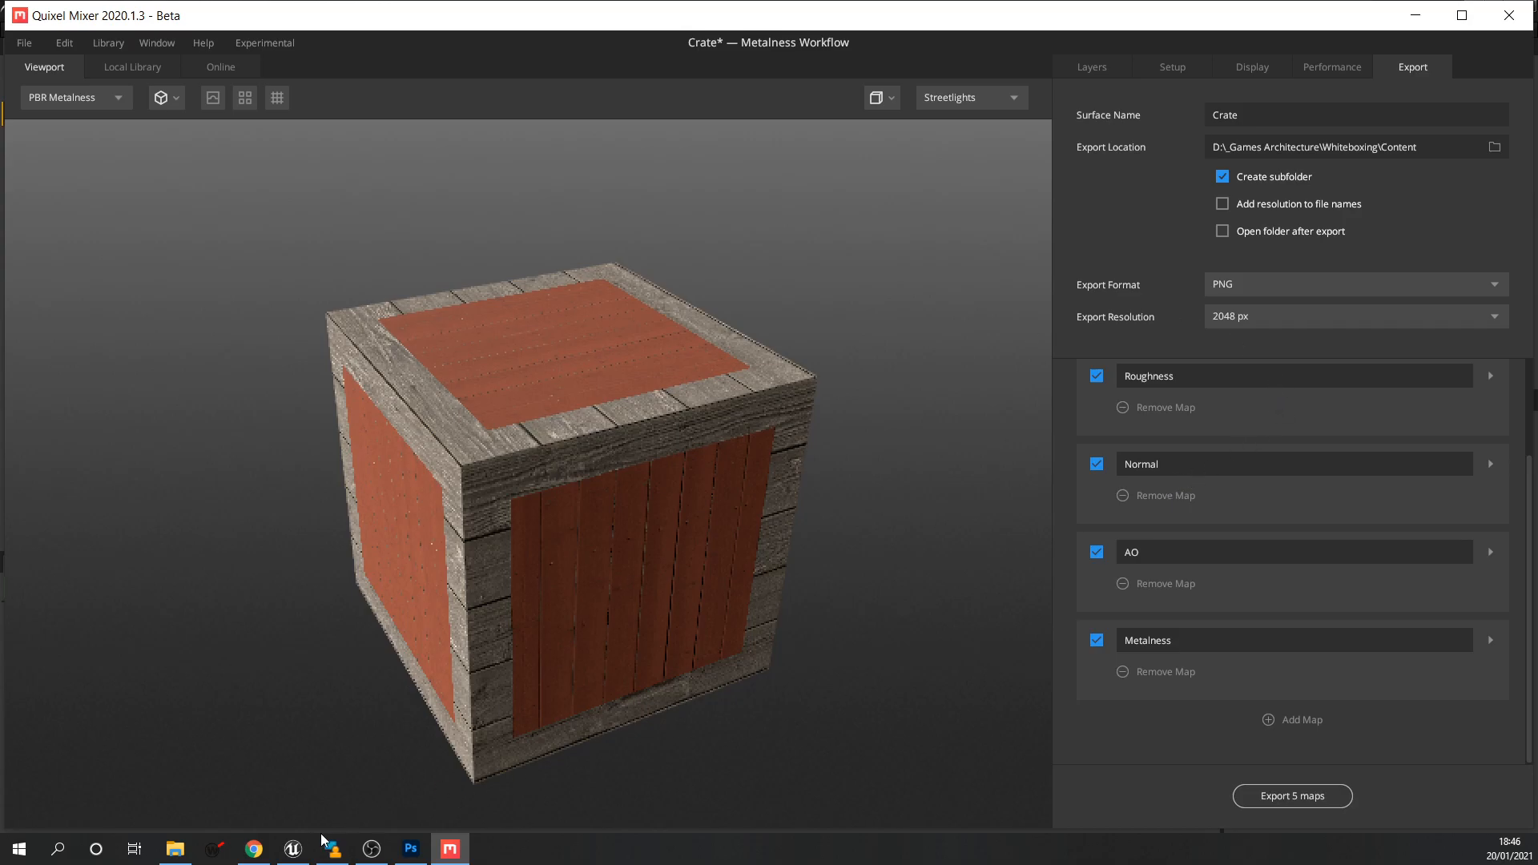
Switch to Unreal Editor, import the detected crate texture files, and accept Crate_Normal as a normal map.
click(294, 848)
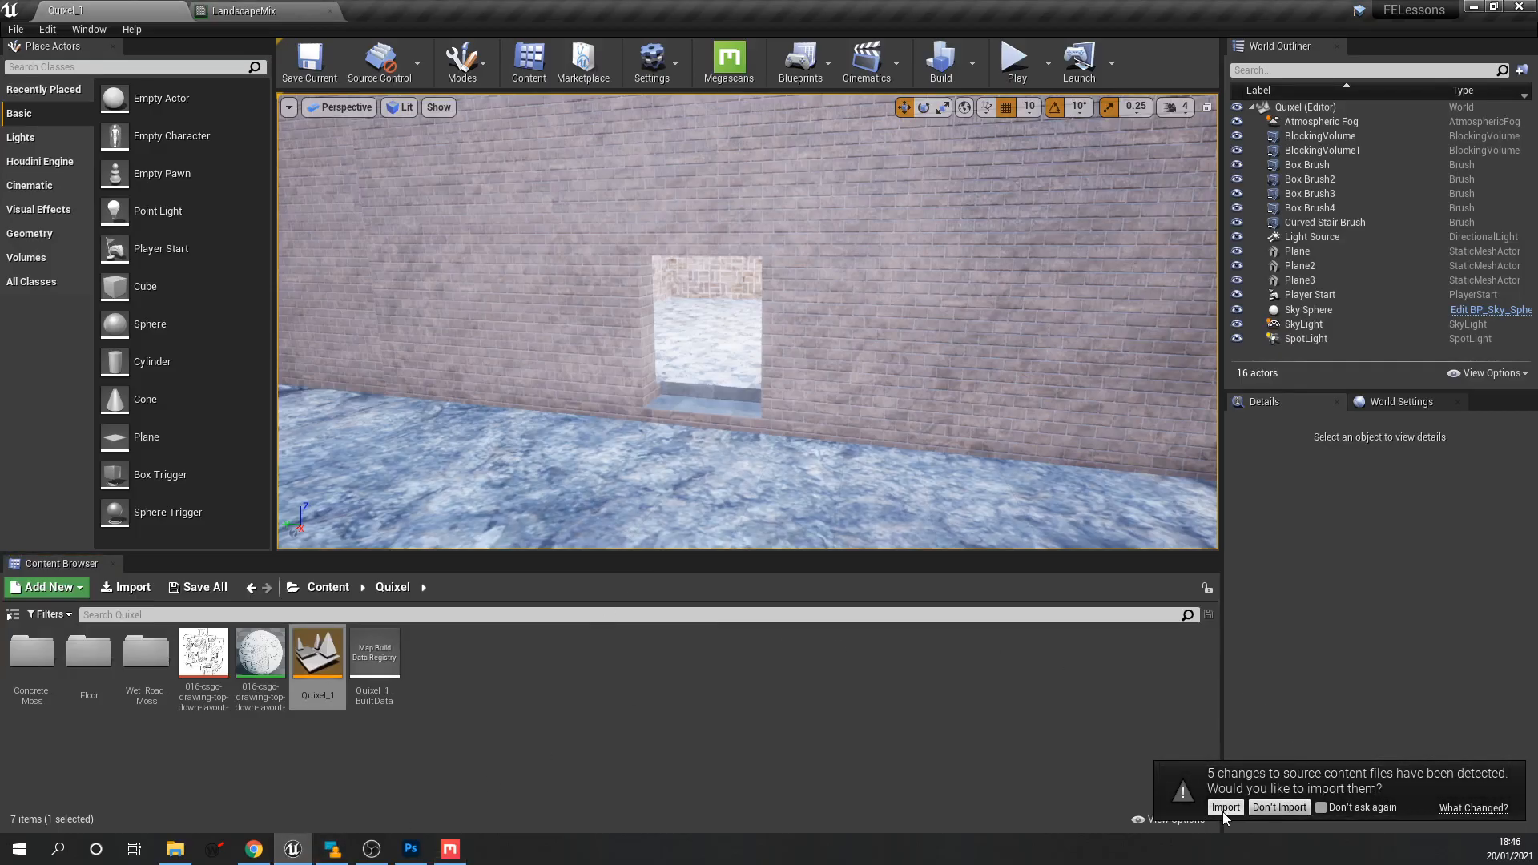
click(1224, 807)
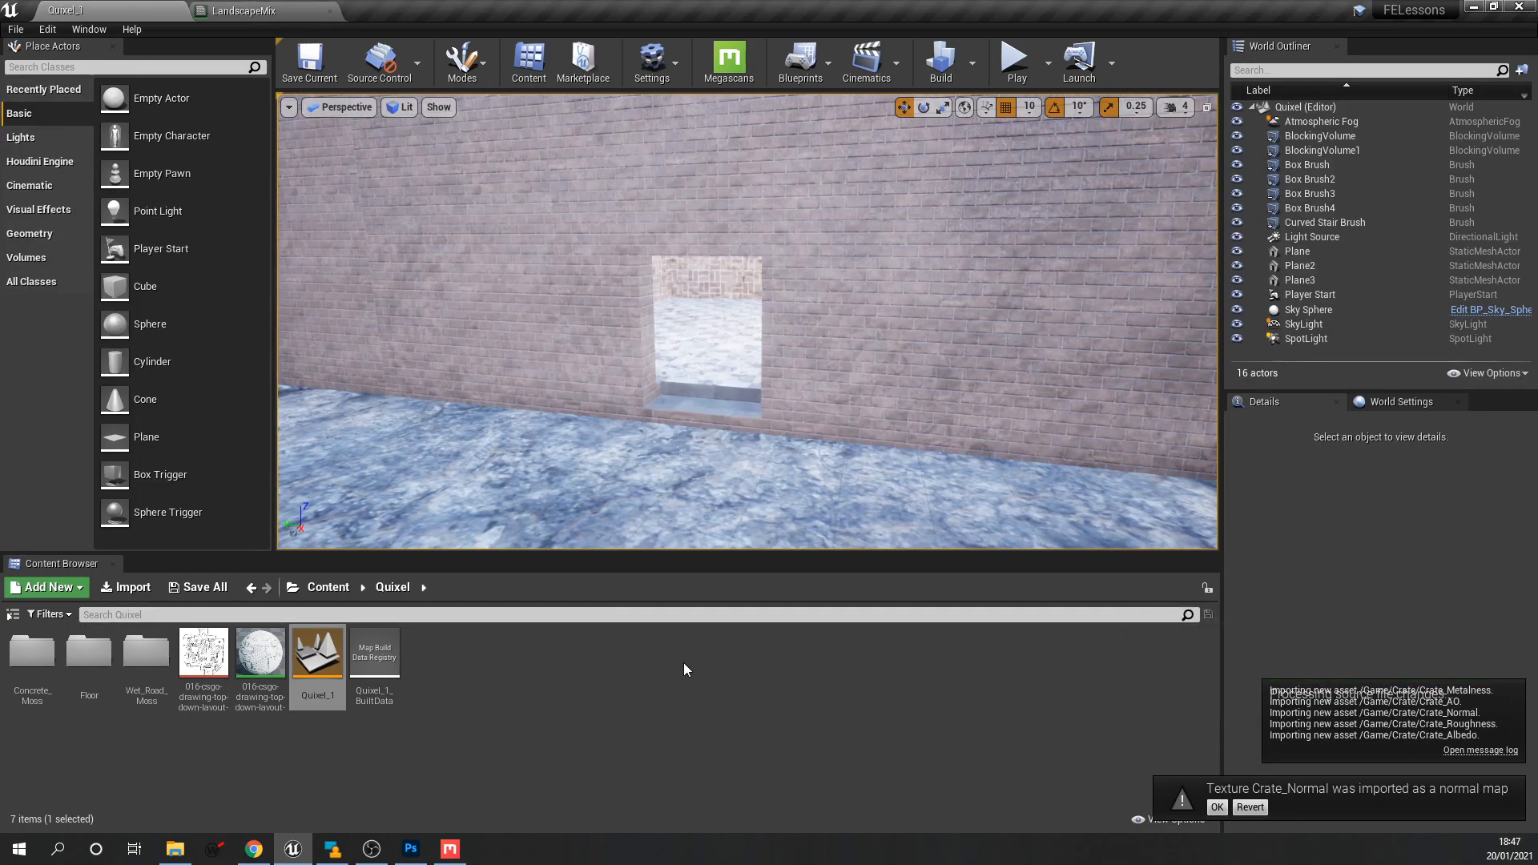
click(1218, 809)
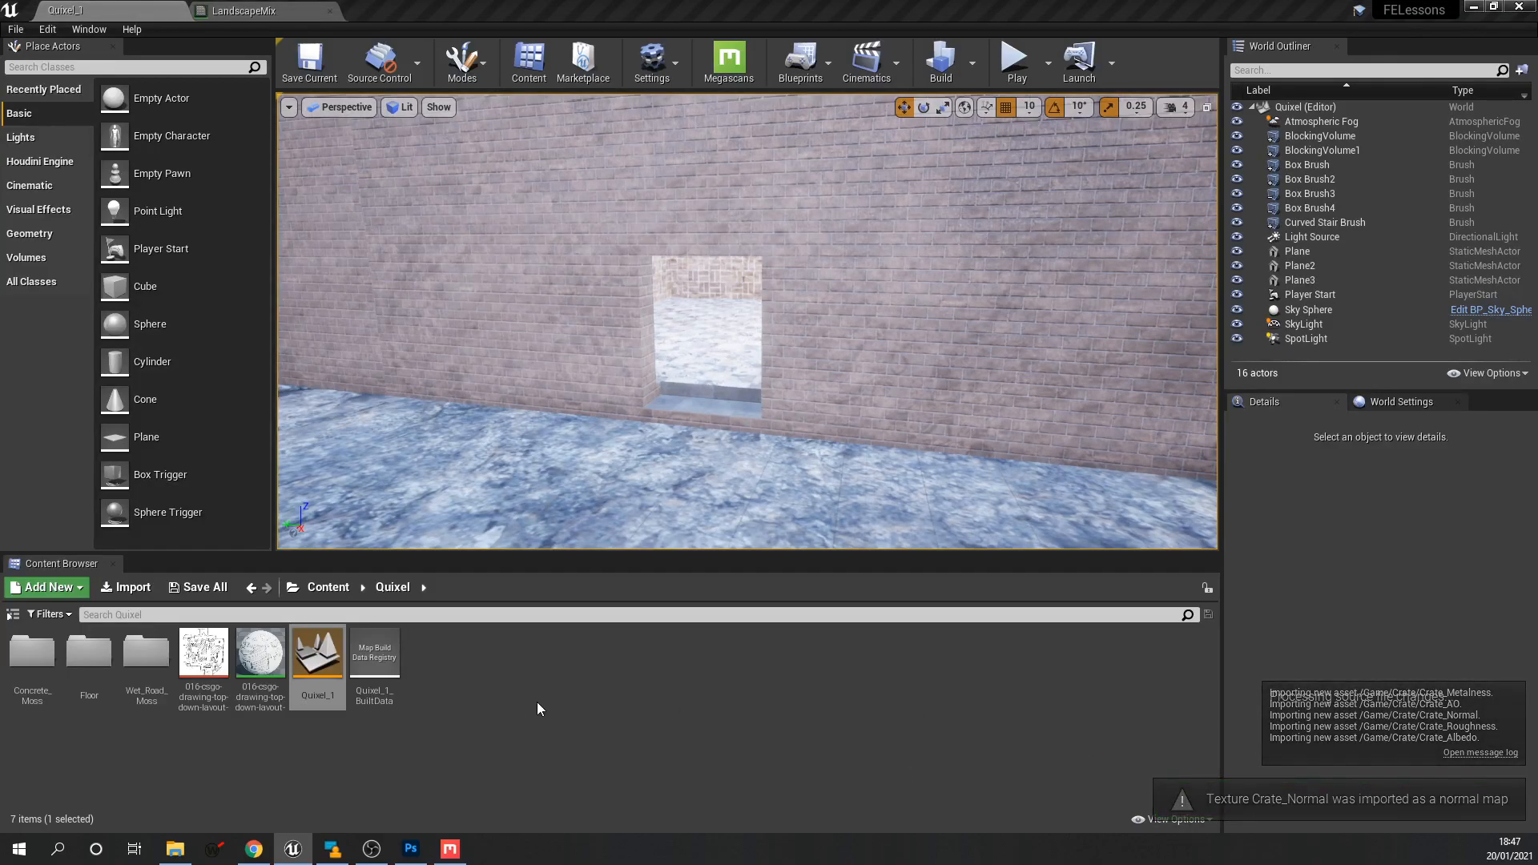
Move the imported Crate folder from Content into the Quixel folder.
click(570, 700)
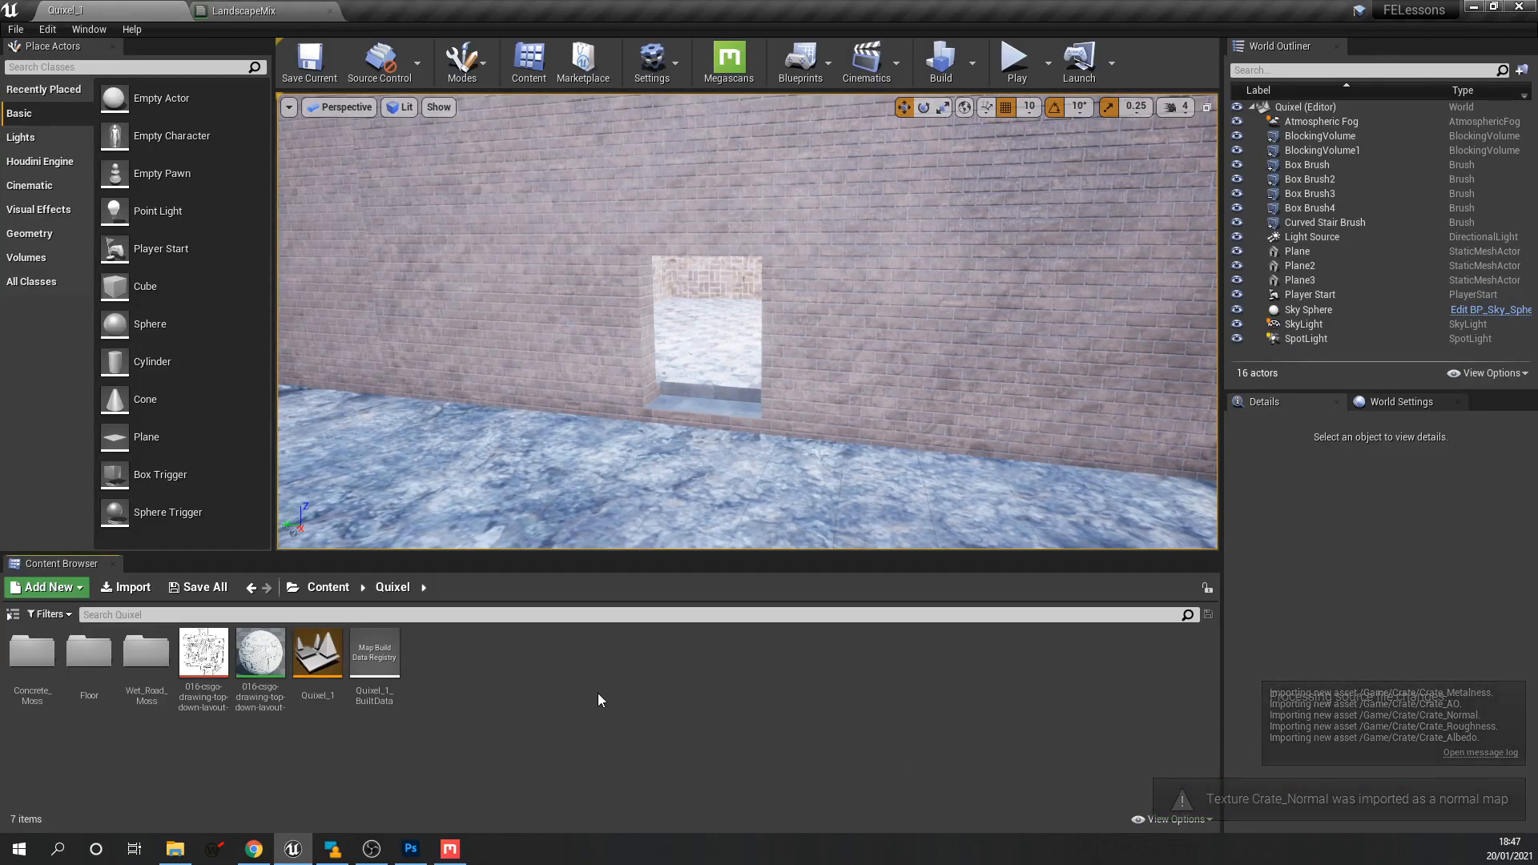
click(329, 588)
drag(432, 653, 330, 662)
click(336, 697)
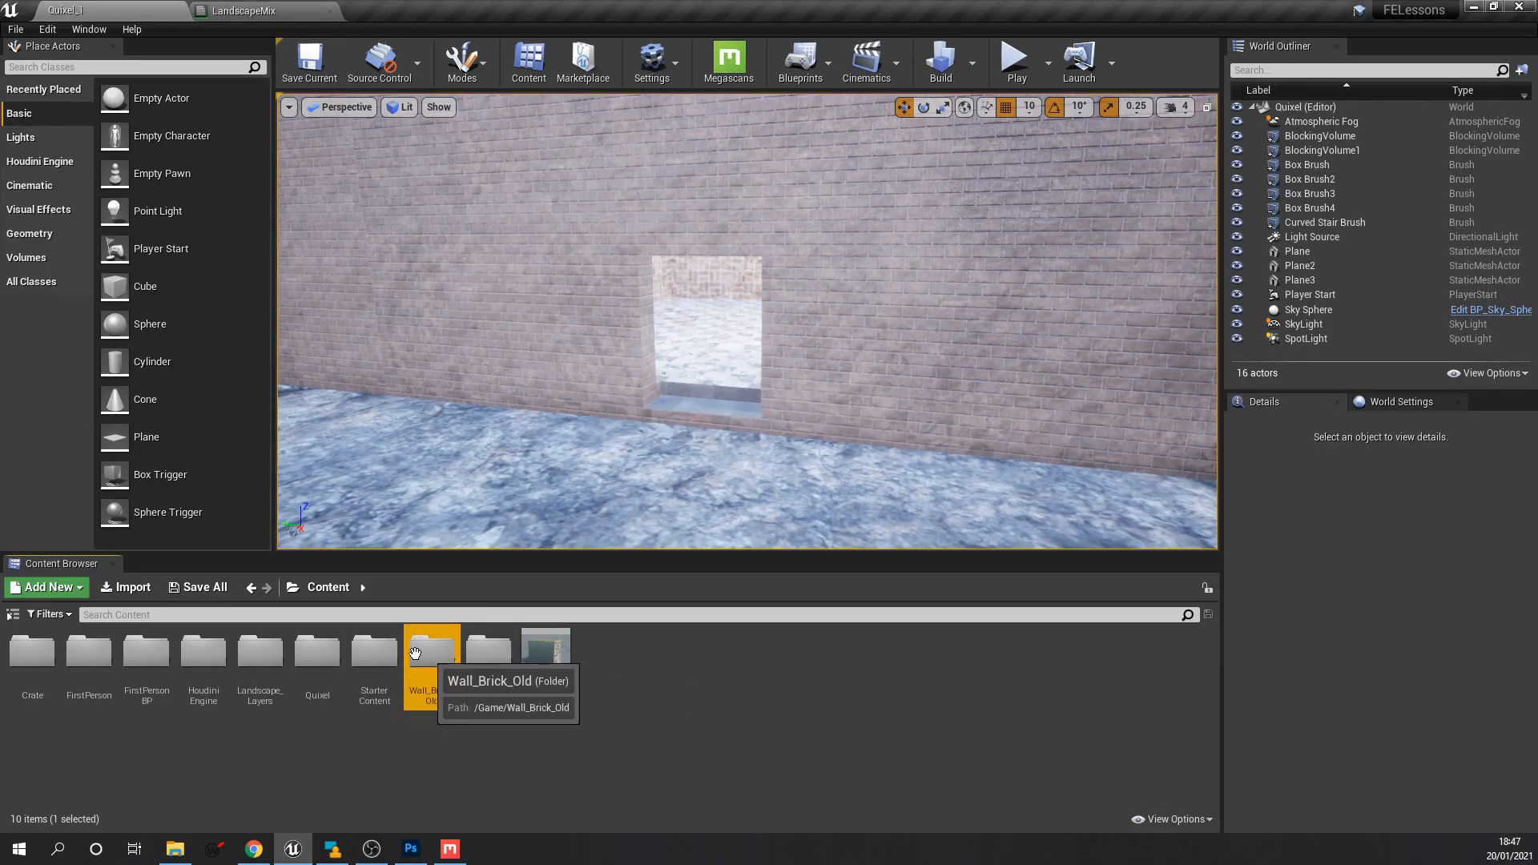
click(164, 680)
drag(31, 646, 322, 659)
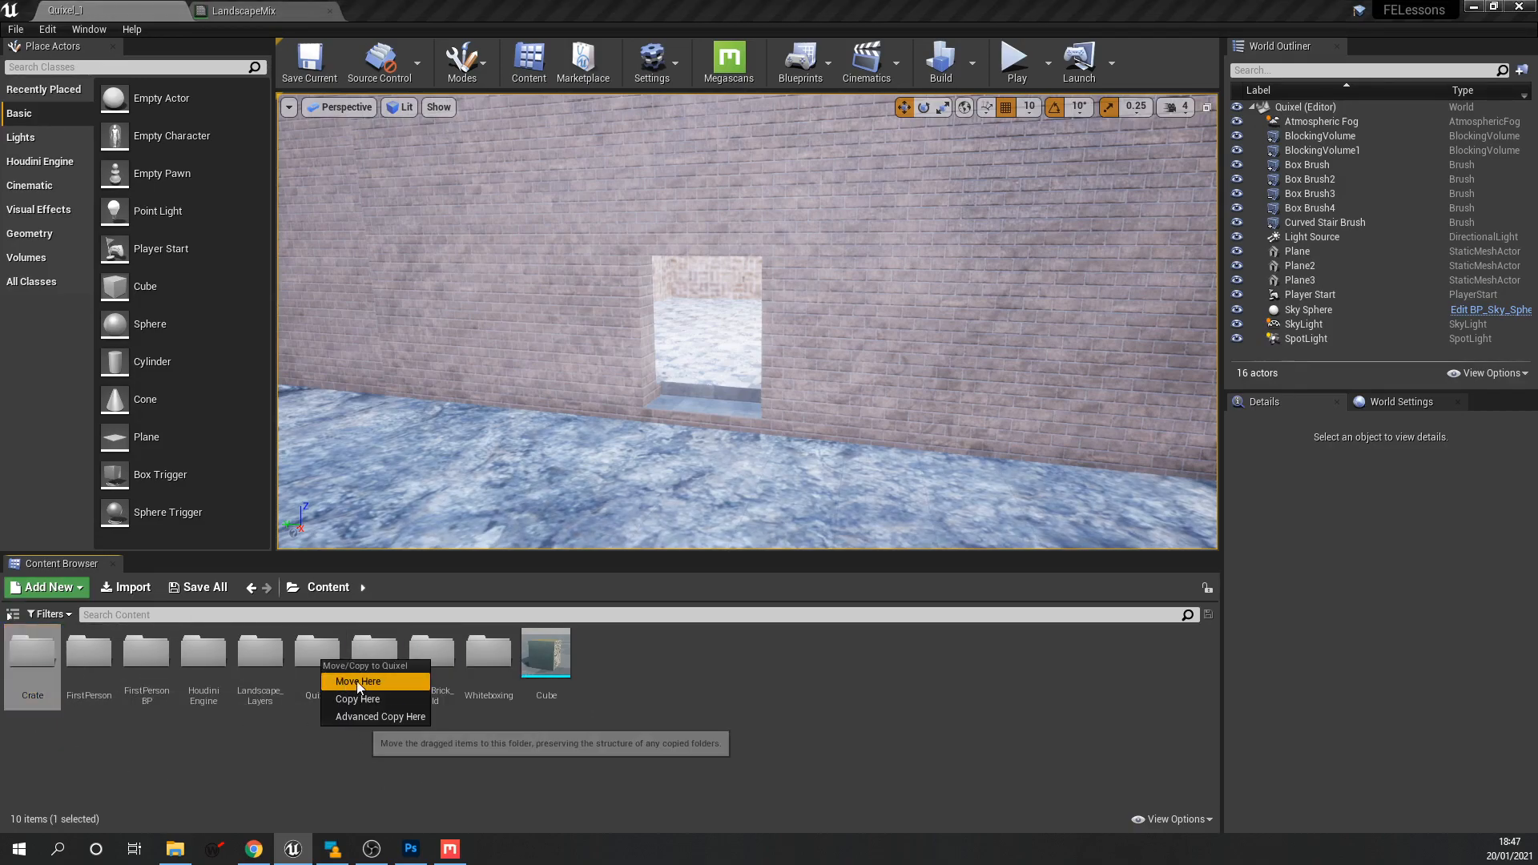
click(357, 682)
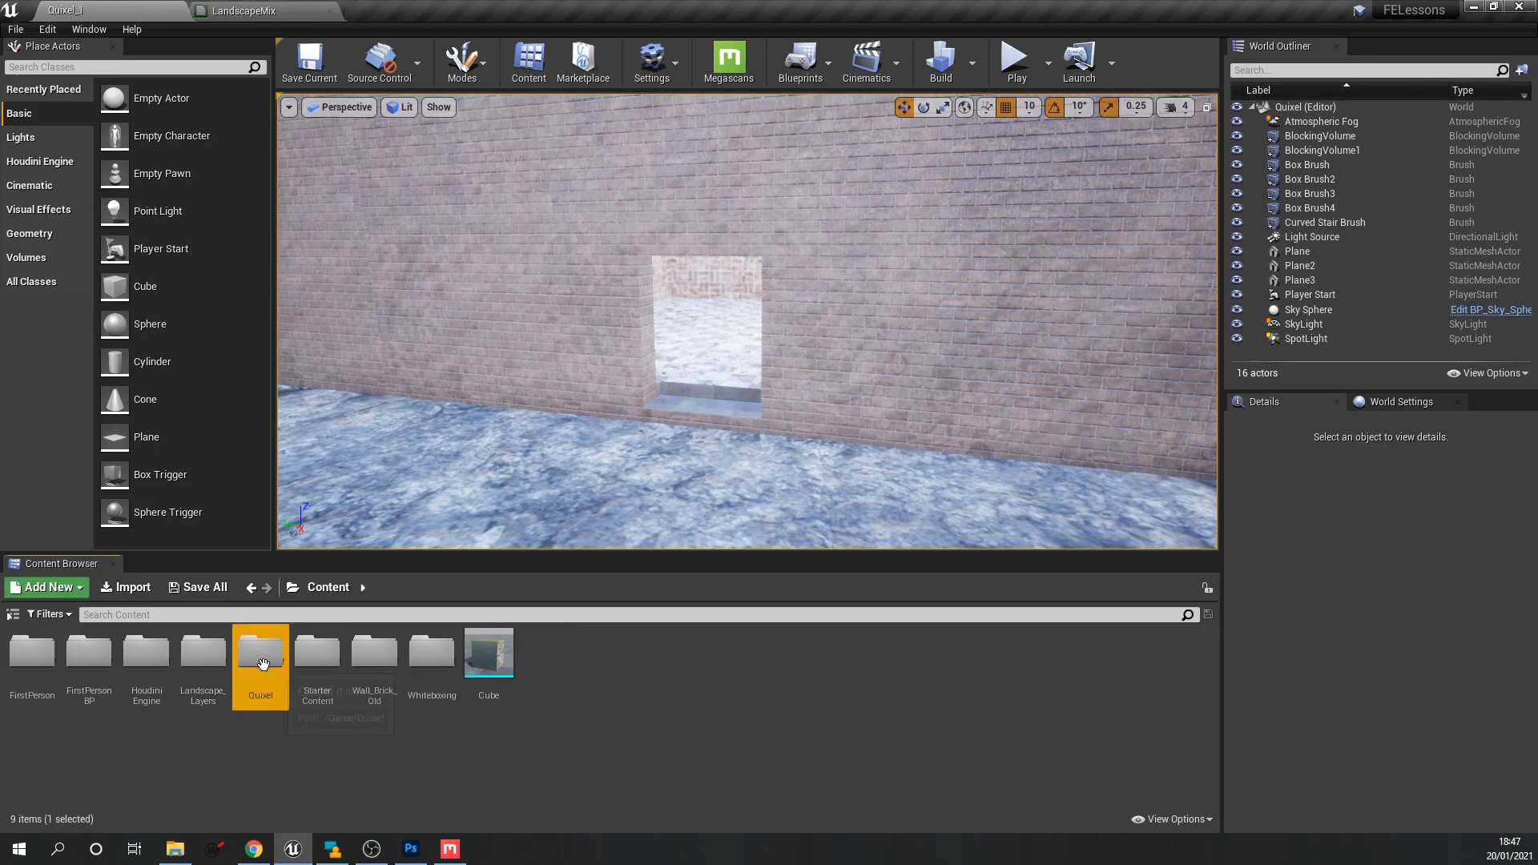
Import the Crate FBX model from the Desktop into Quixel's Crate folder with Import Textures disabled.
double_click(263, 664)
double_click(89, 653)
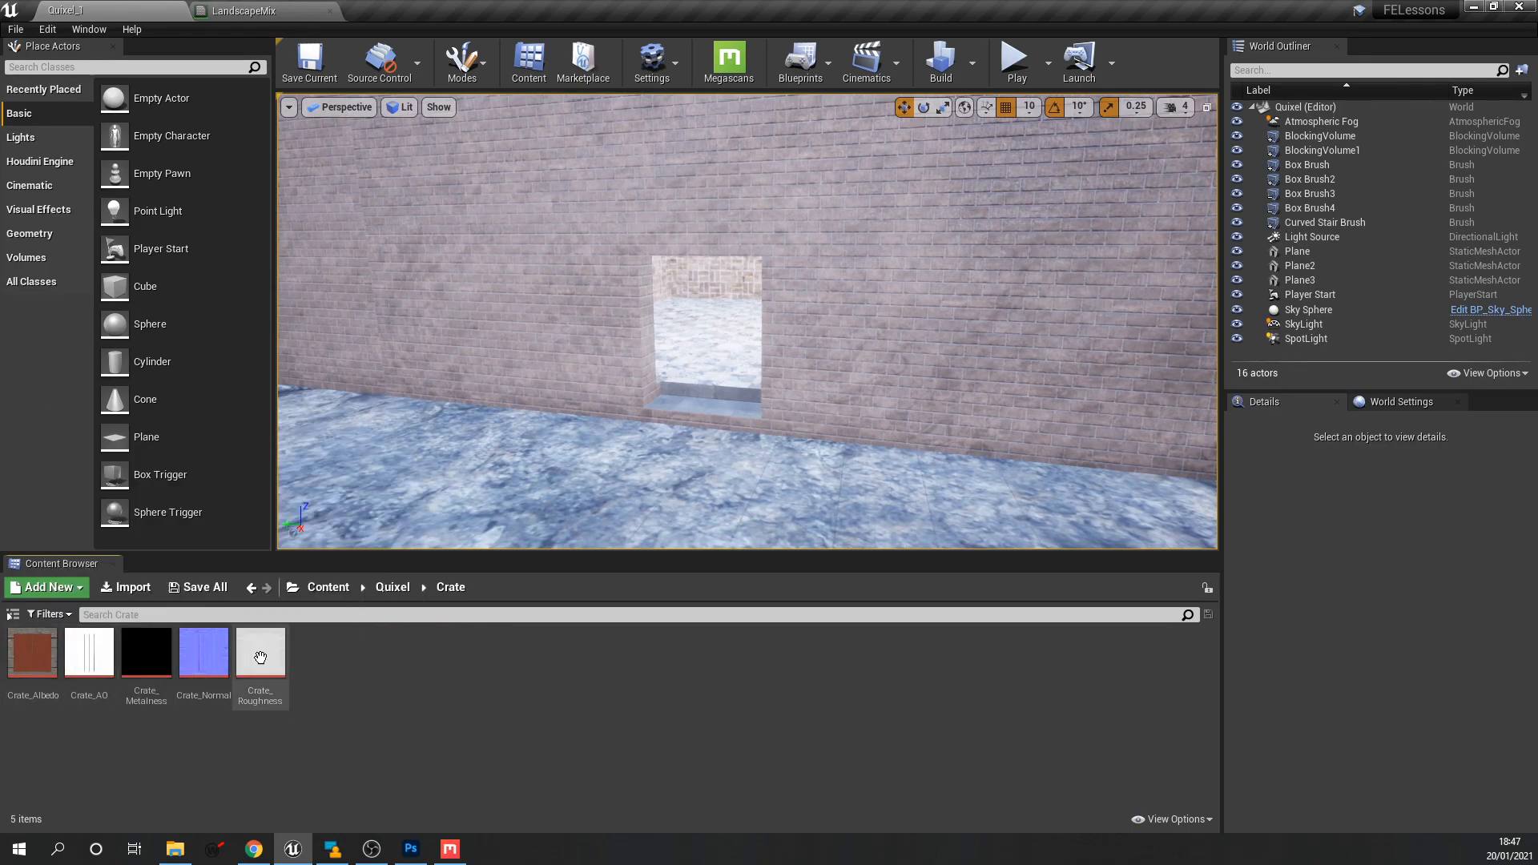
click(141, 592)
click(589, 180)
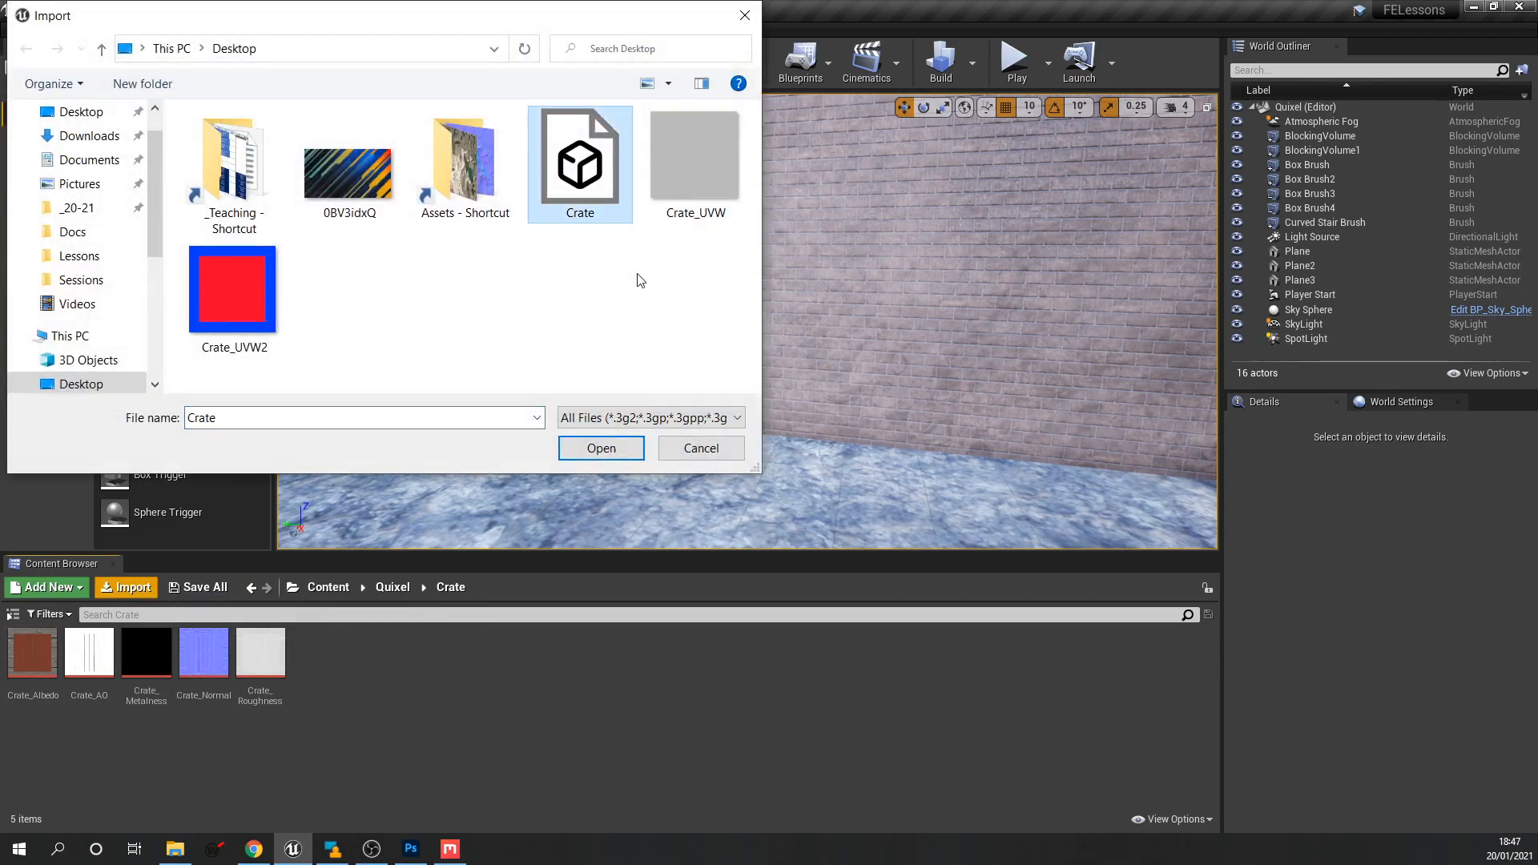
click(601, 449)
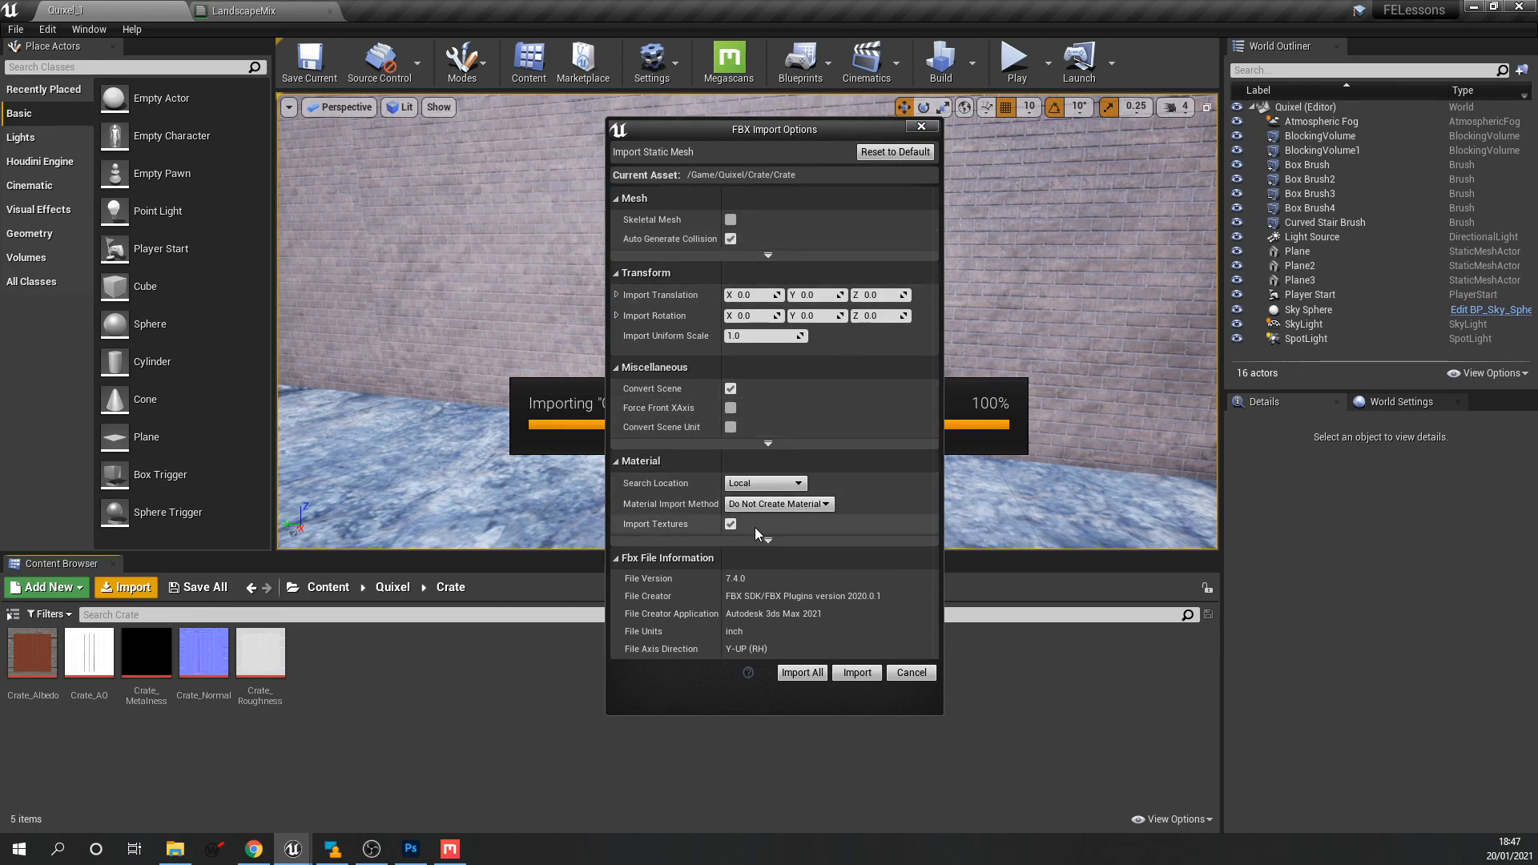
click(730, 525)
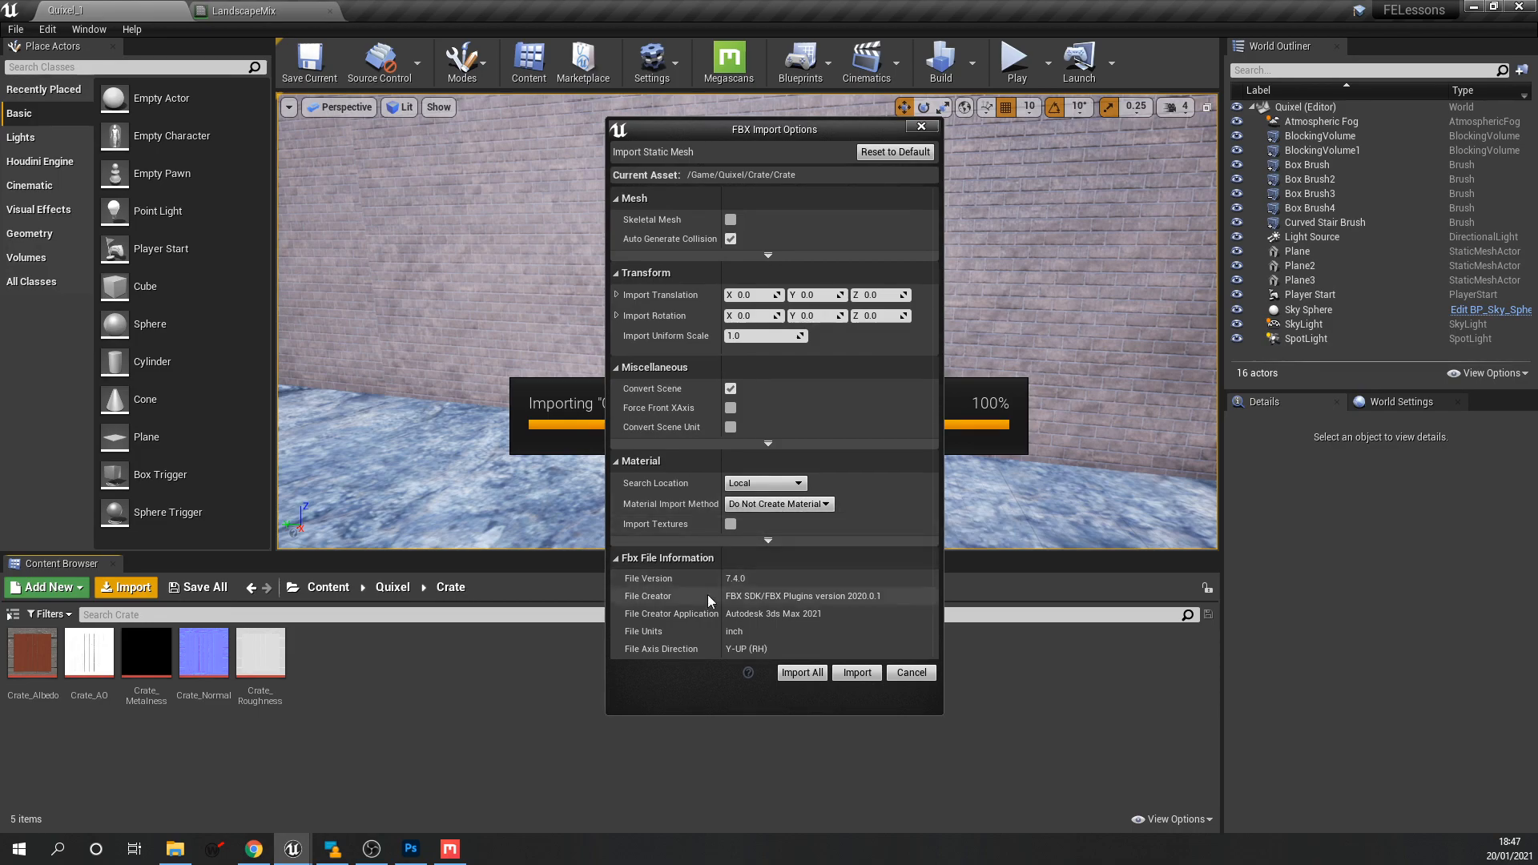
click(810, 676)
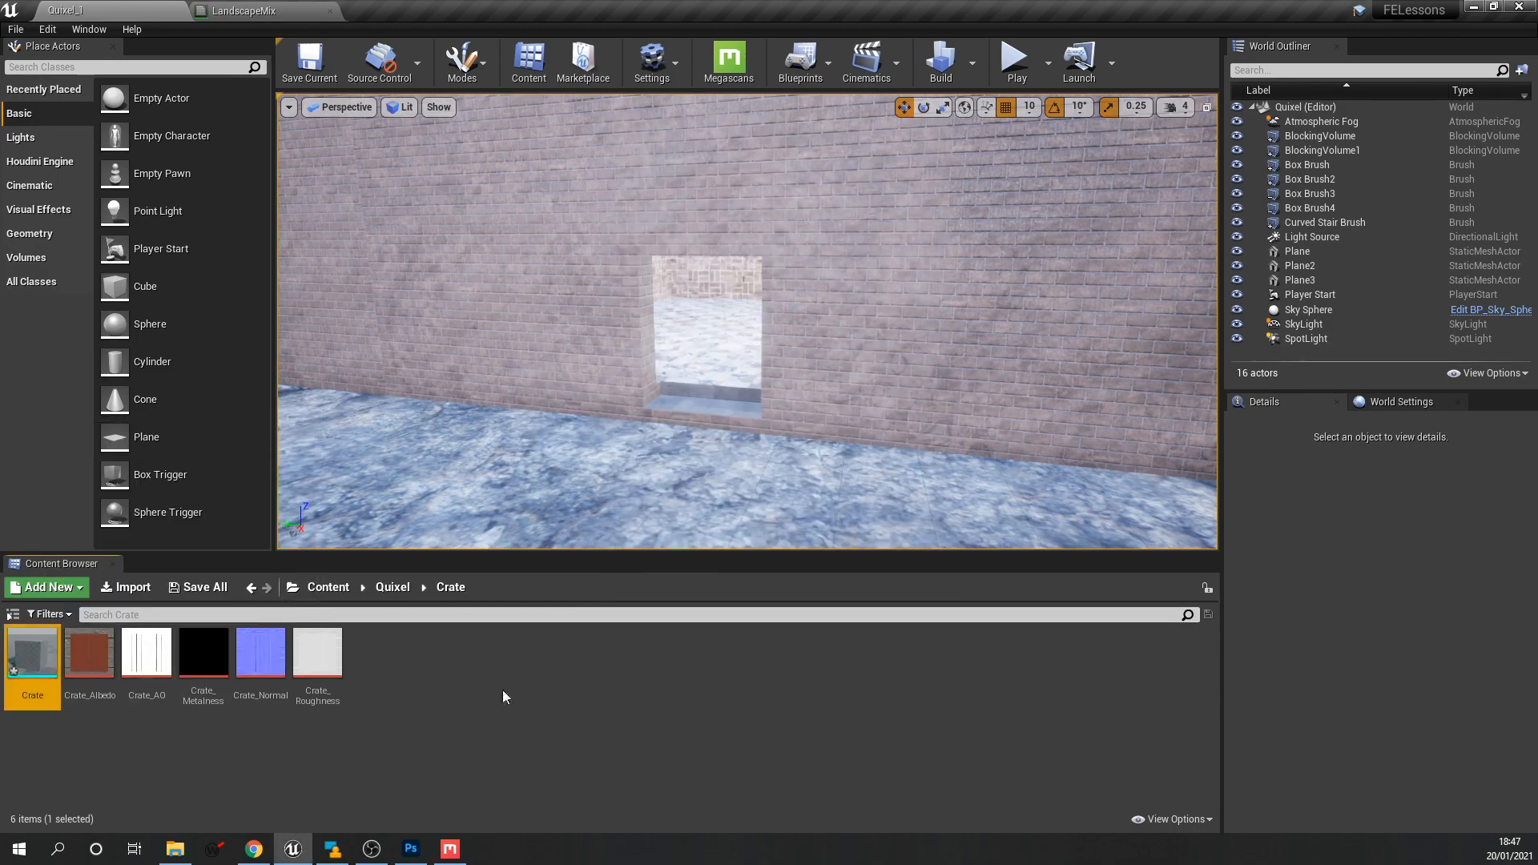
Create a material from the Crate_Albedo texture, keep the name Crate_Albedo_Mat, and open it for editing.
click(93, 654)
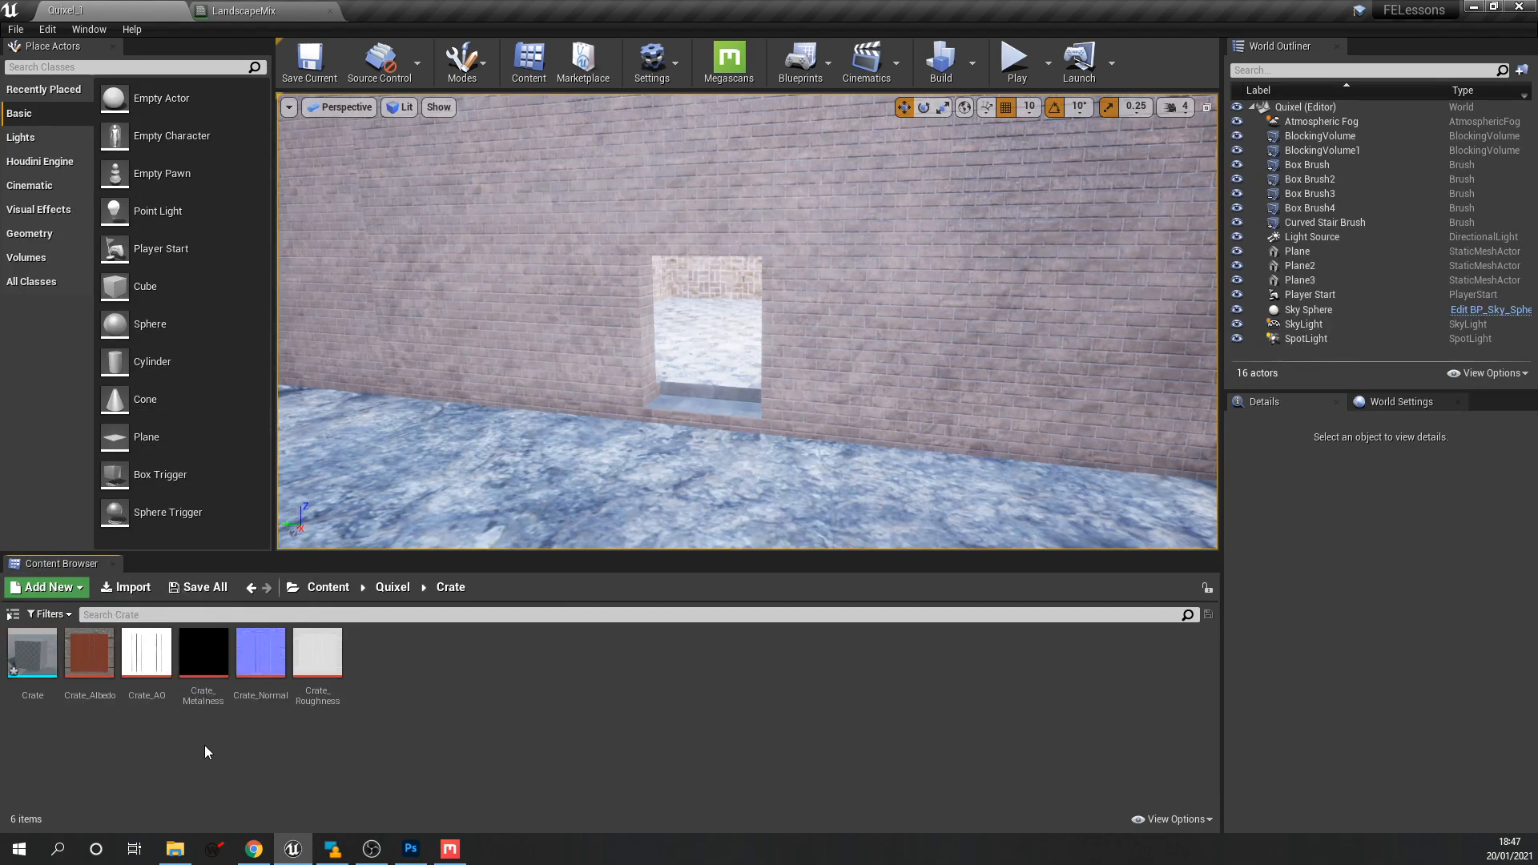
right_click(88, 655)
key(Escape)
click(116, 727)
click(105, 680)
click(120, 729)
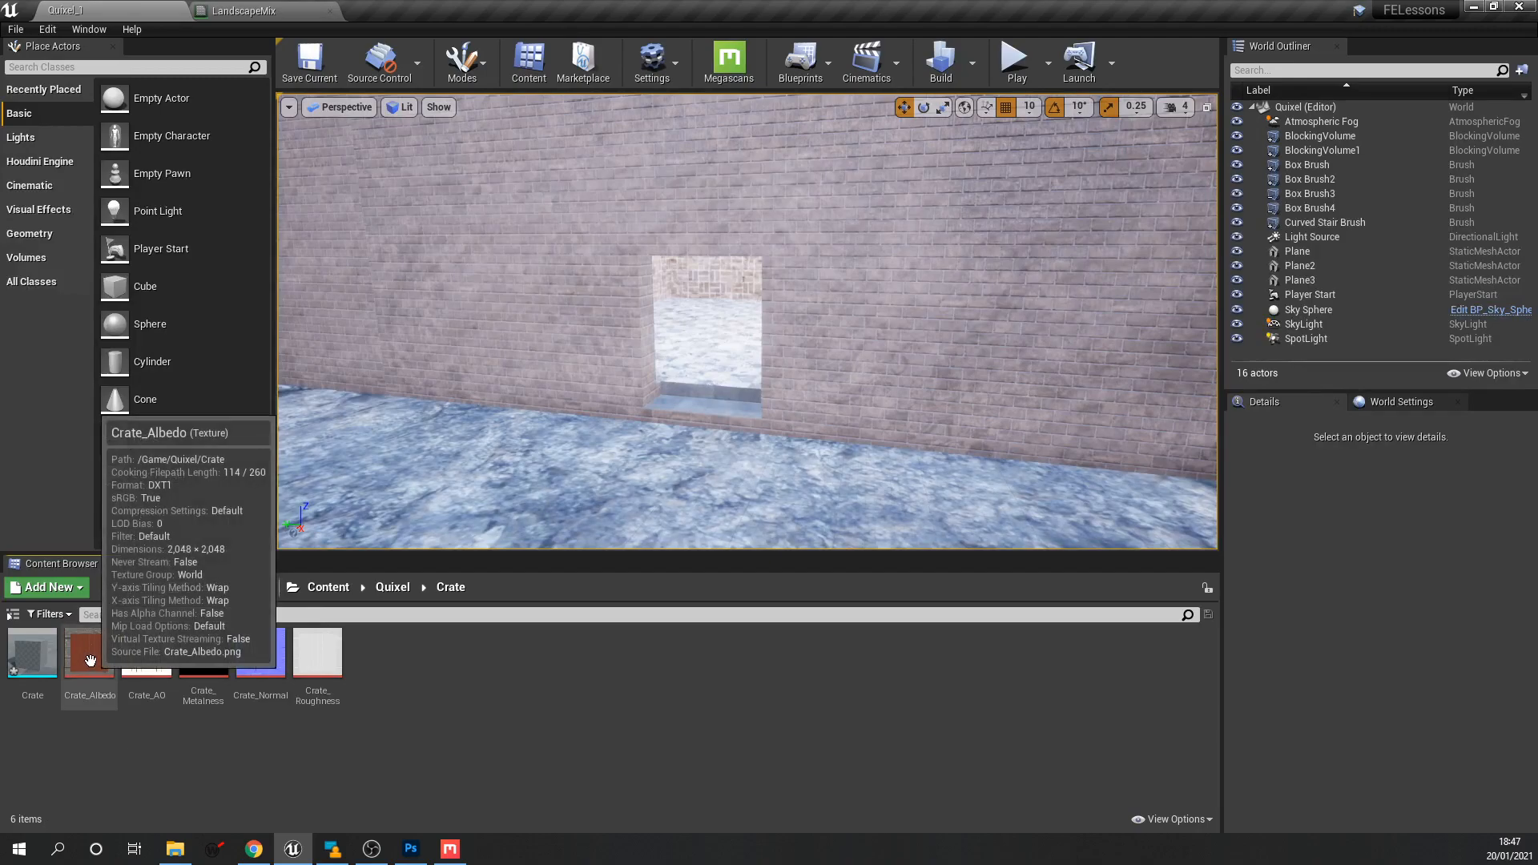
right_click(90, 659)
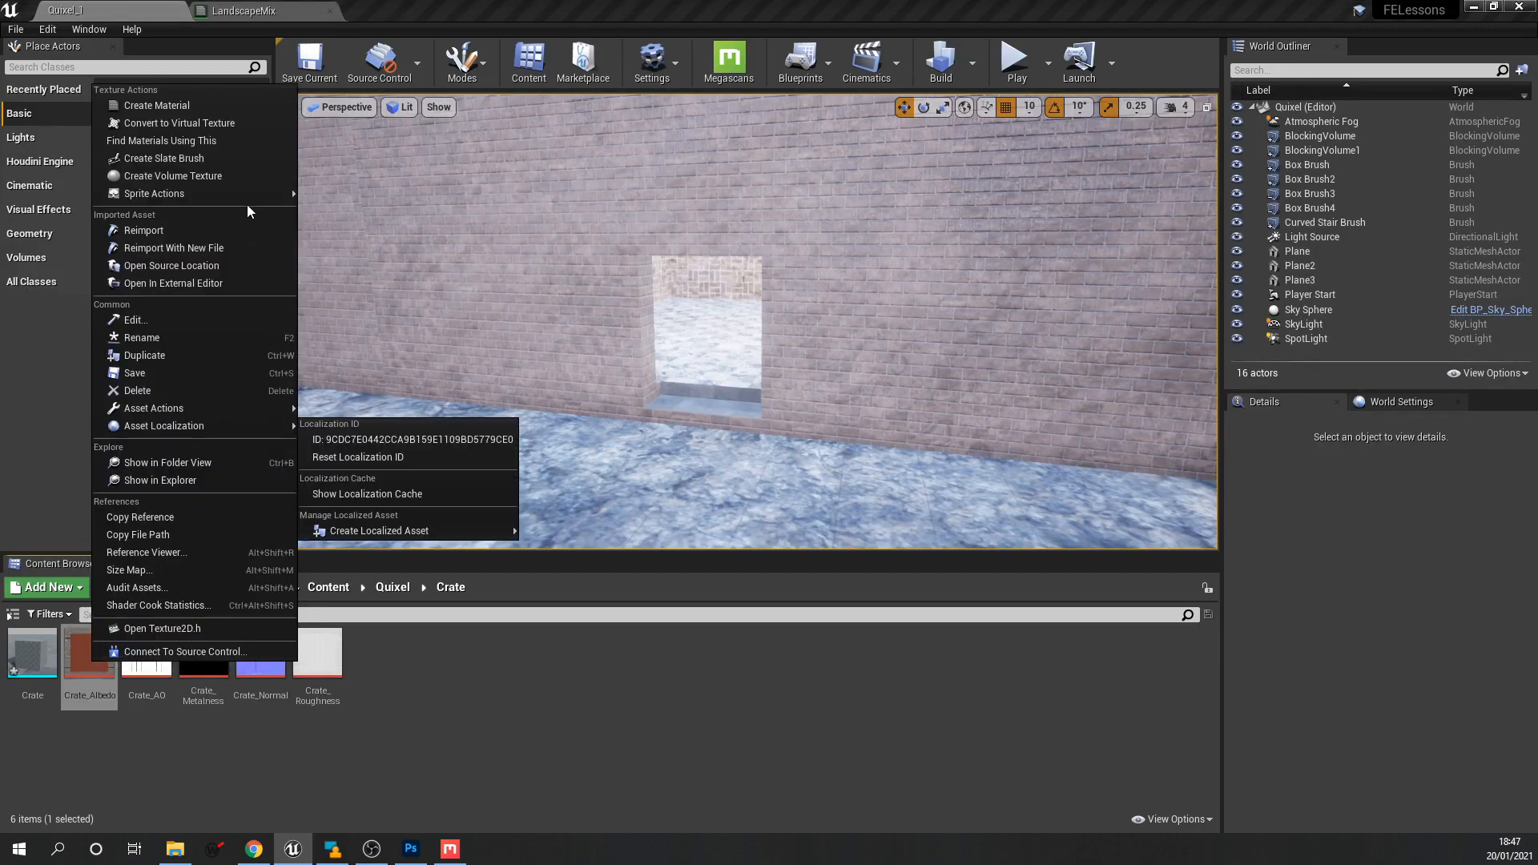
click(160, 105)
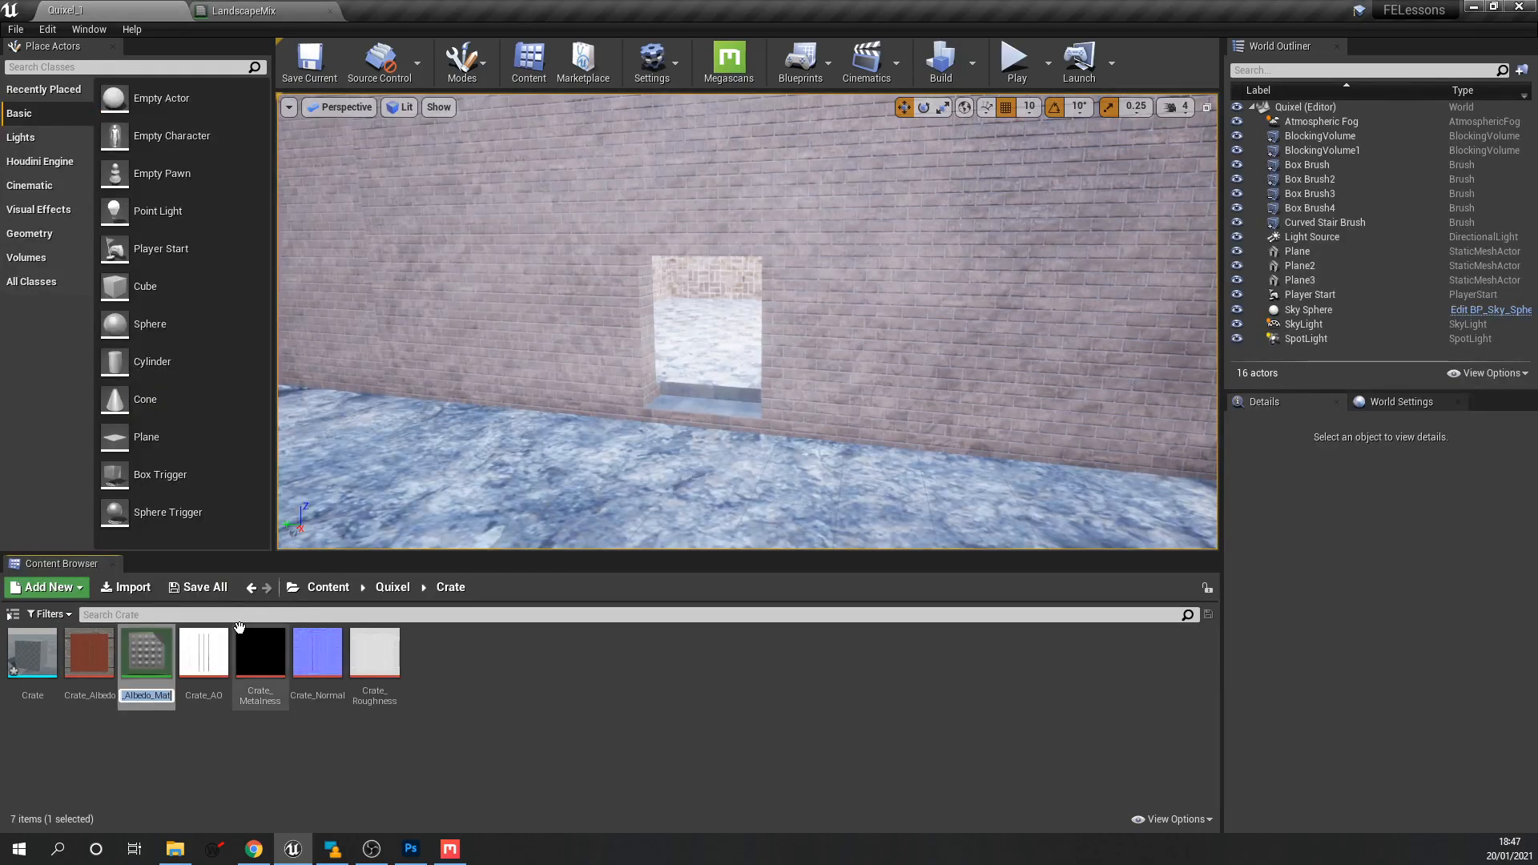
key(Return)
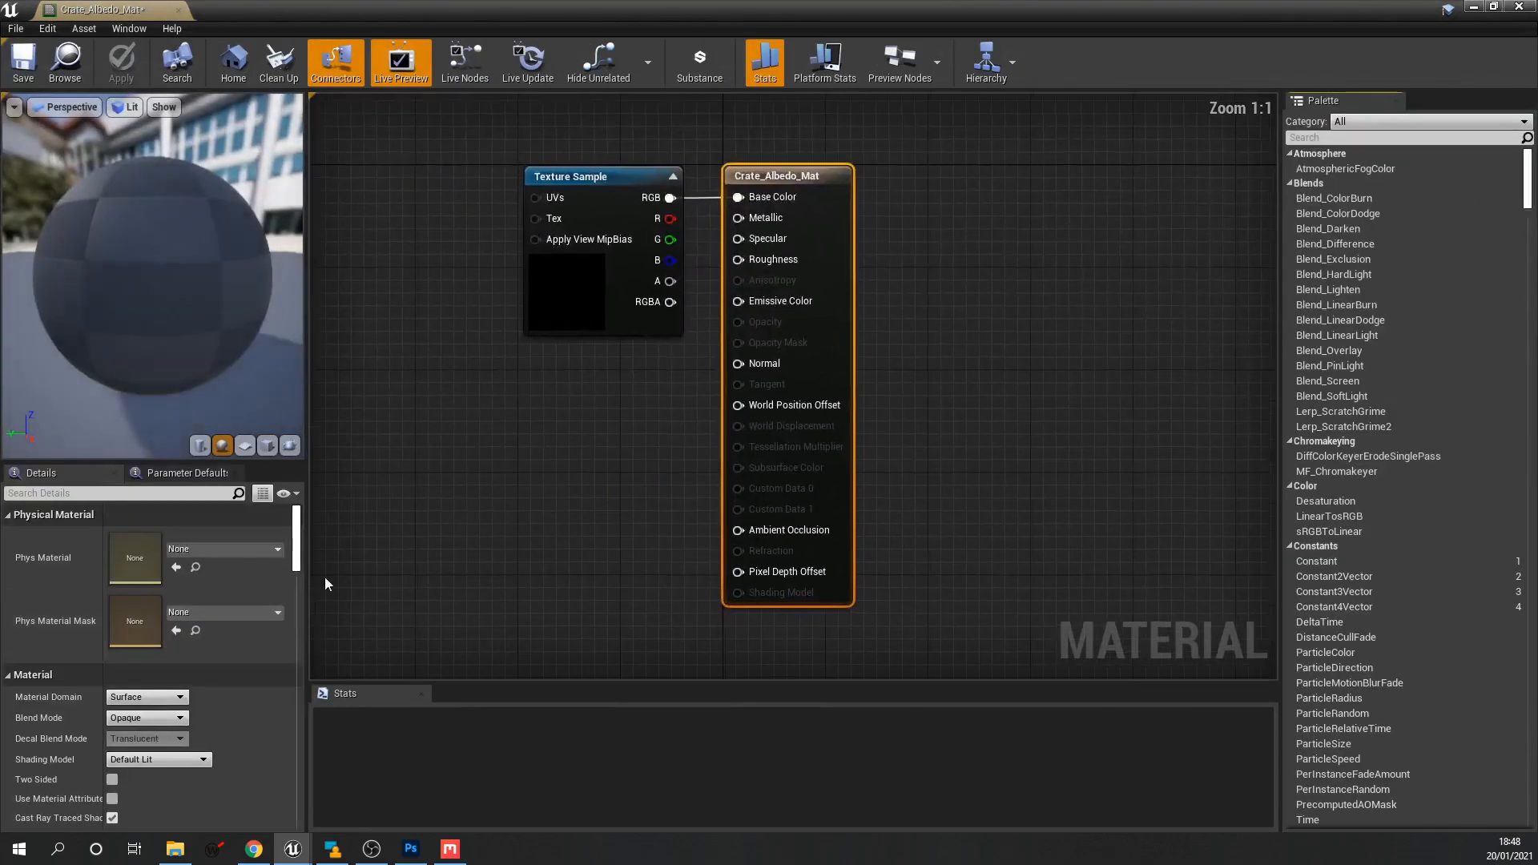
Move the Crate_Albedo texture sample clear of the material node and dock the material editor in the main window.
scroll(445, 419, down, 3)
right_drag(454, 421, 519, 471)
drag(618, 303, 559, 249)
right_drag(654, 395, 707, 360)
drag(121, 7, 370, 12)
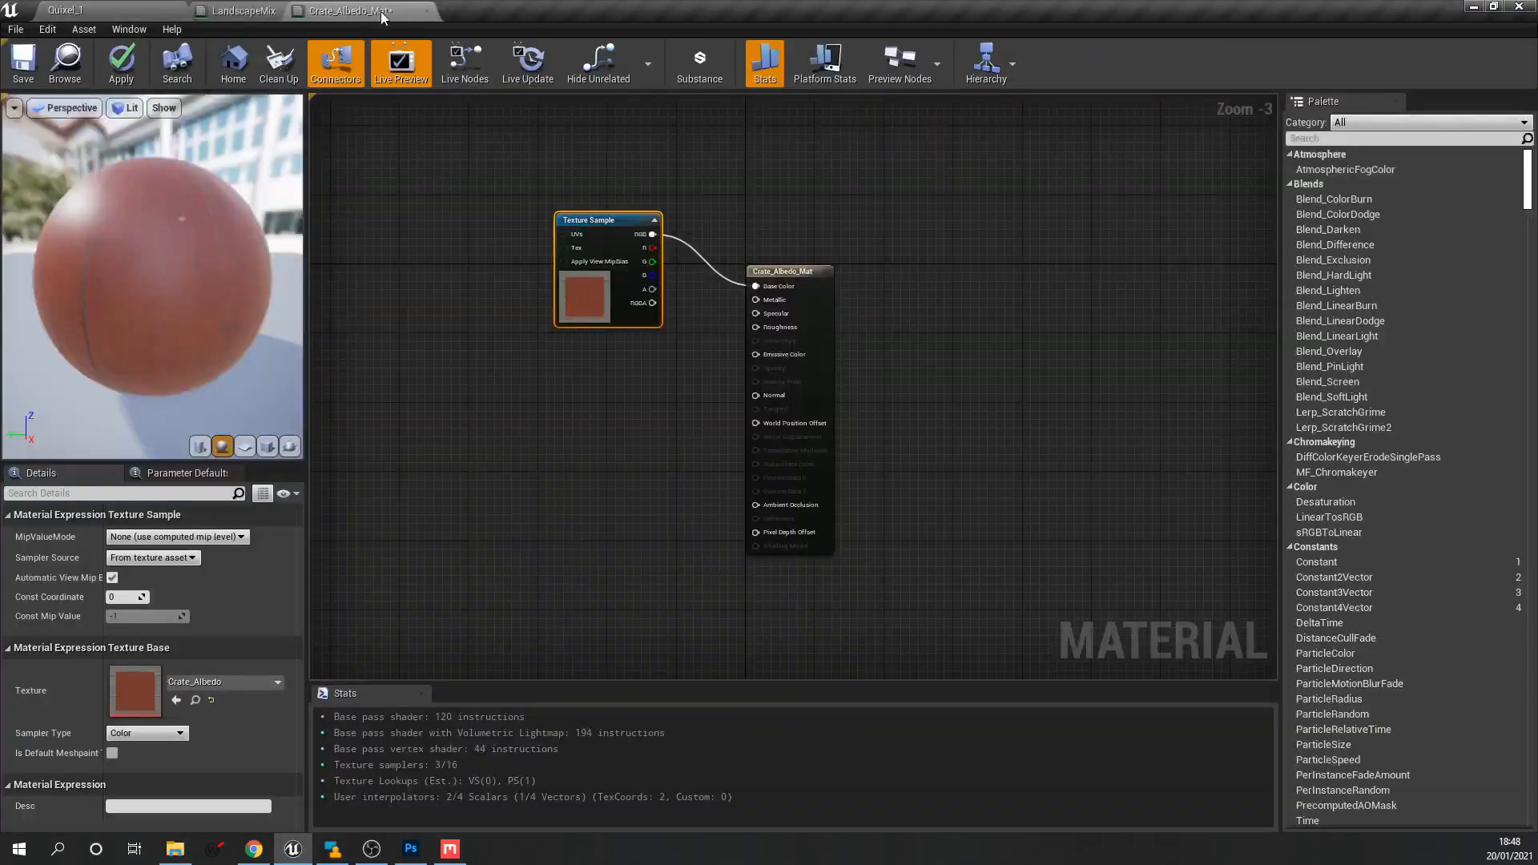
Close the LandscapeMix material and return to the Crate_Albedo_Mat graph.
click(274, 12)
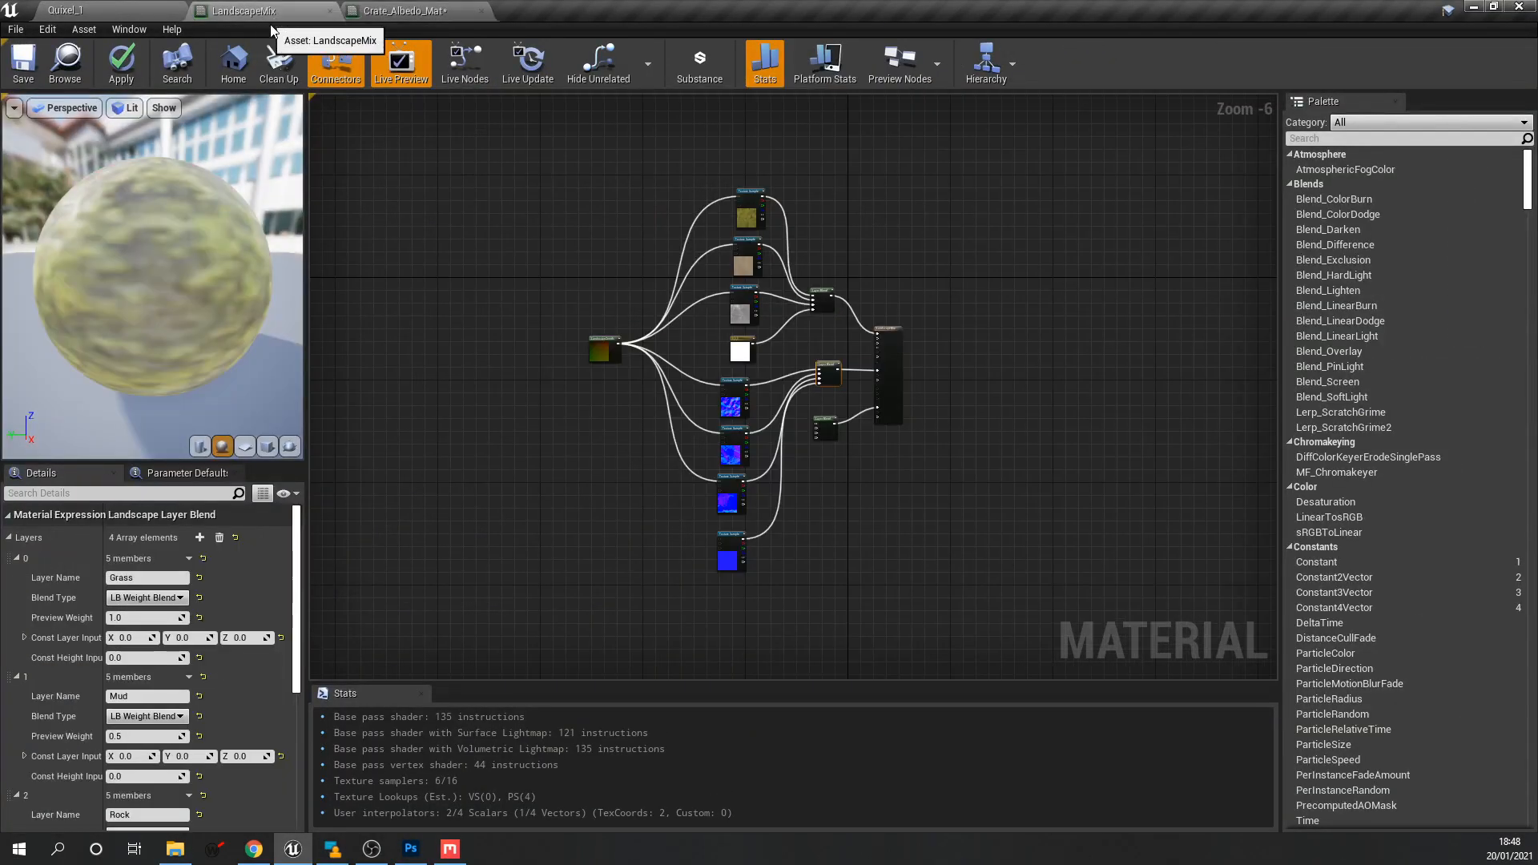
click(329, 11)
click(802, 482)
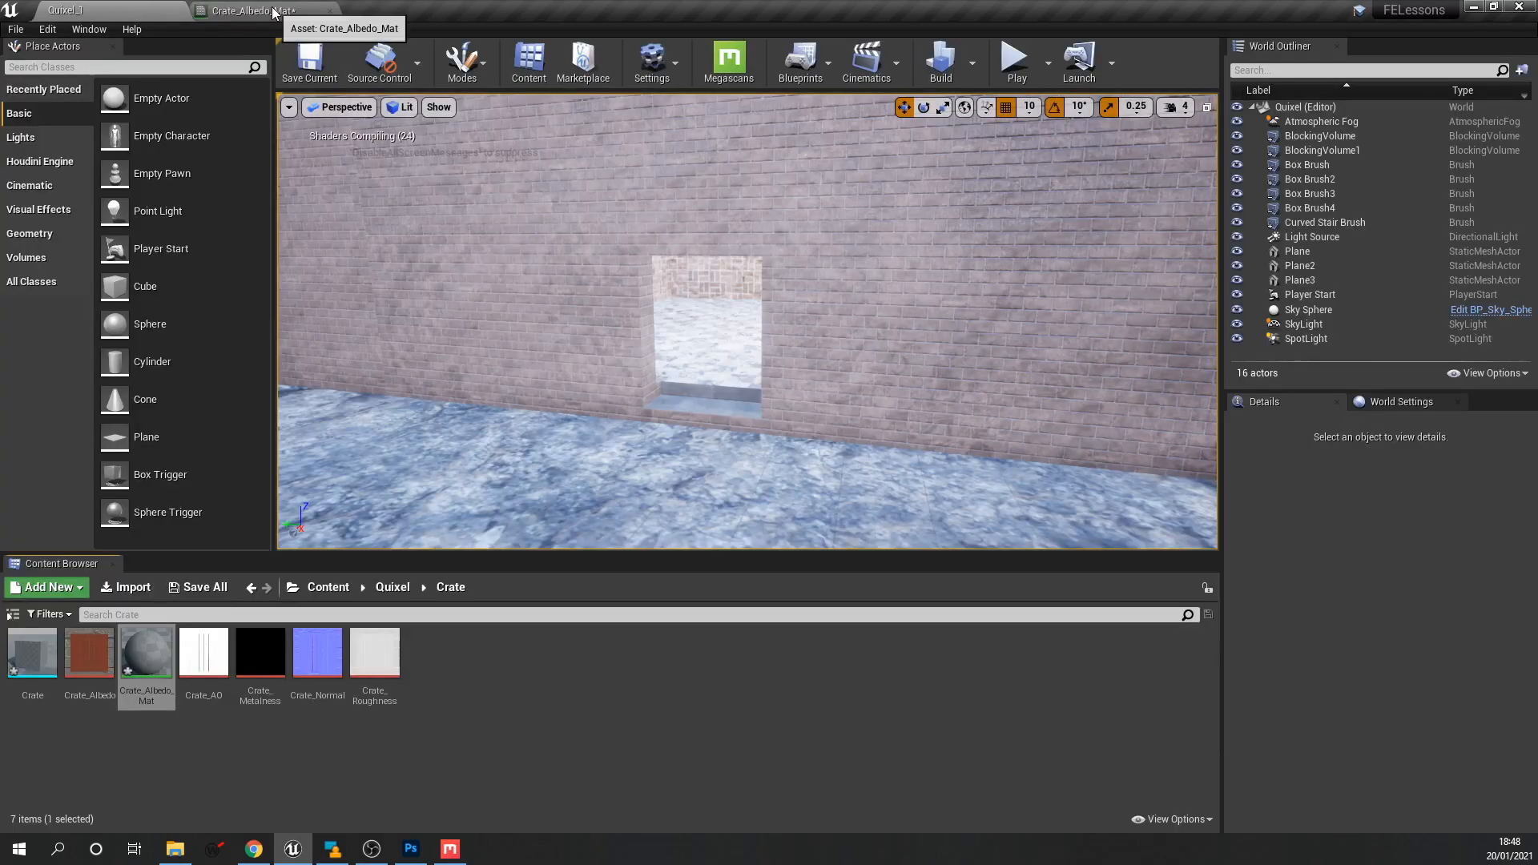
click(273, 12)
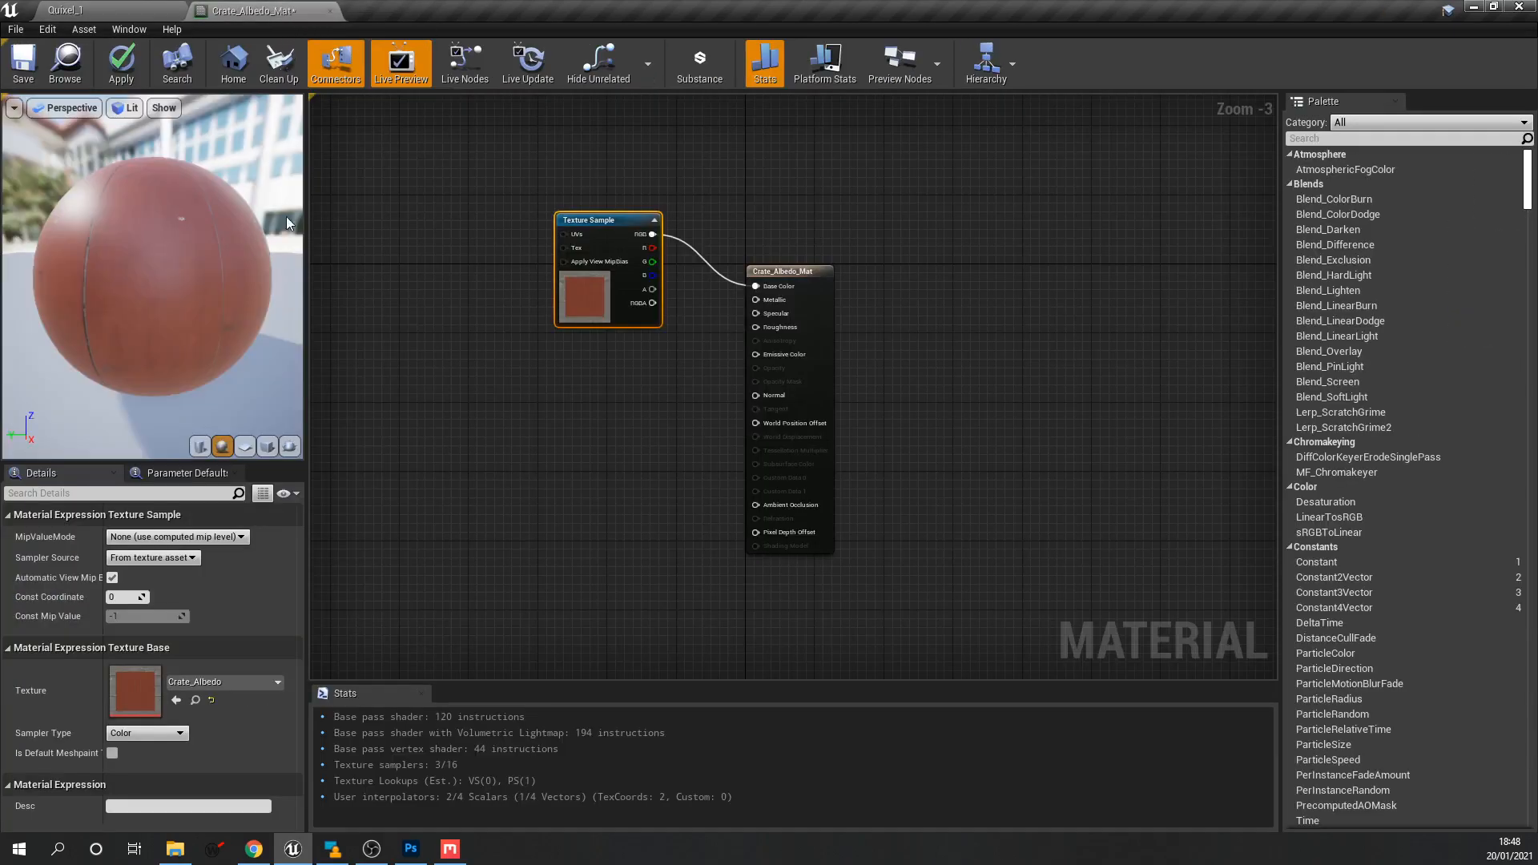
Add the Crate_AO, Crate_Metalness, Crate_Normal and Crate_Roughness textures to the Crate_Albedo_Mat graph.
click(118, 7)
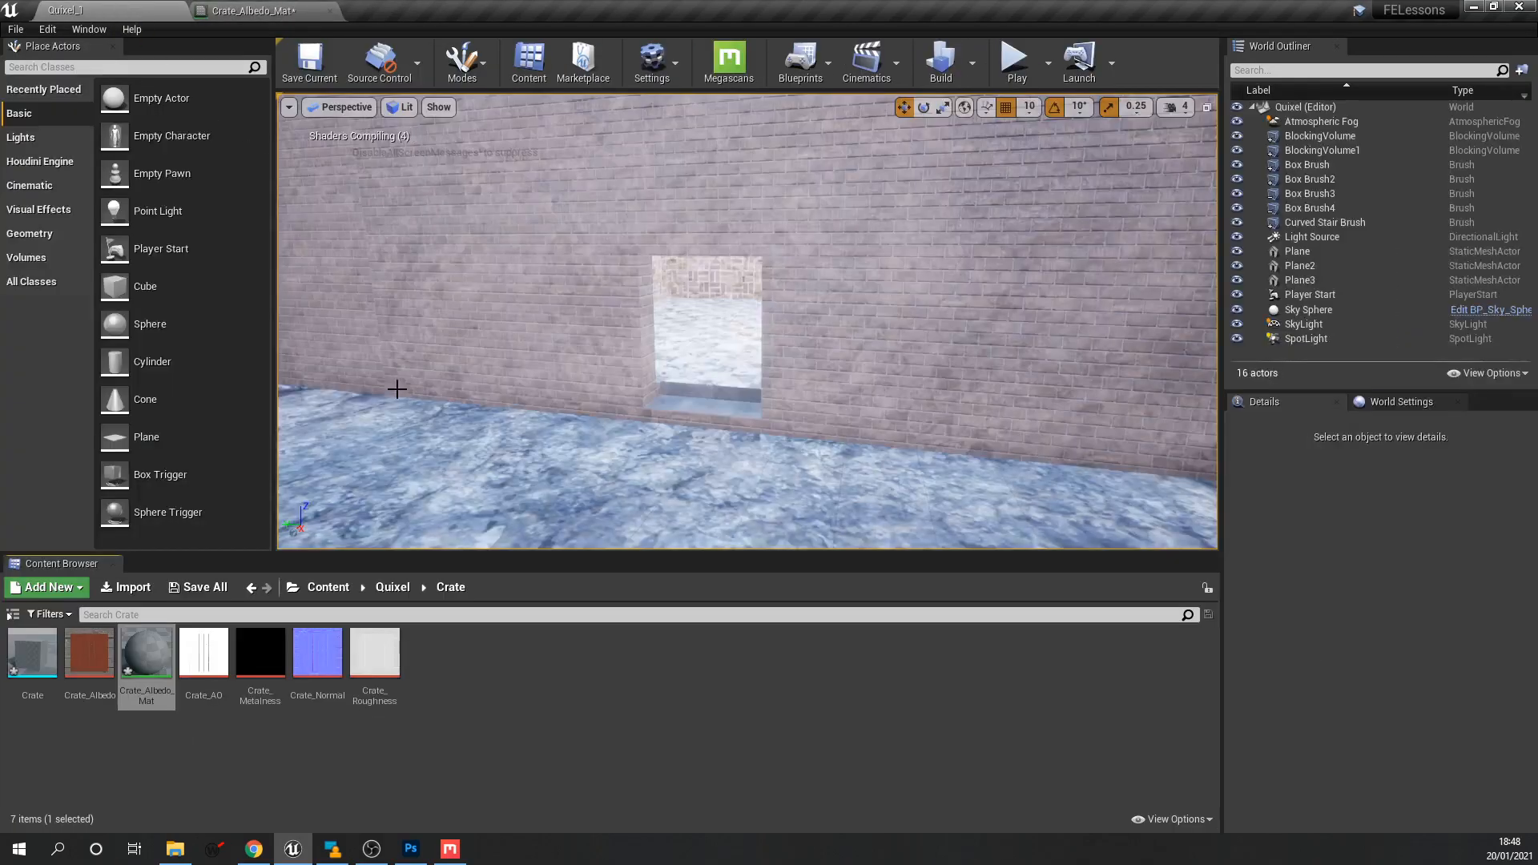
click(213, 666)
ctrl+click(268, 663)
ctrl+click(323, 660)
ctrl+click(386, 657)
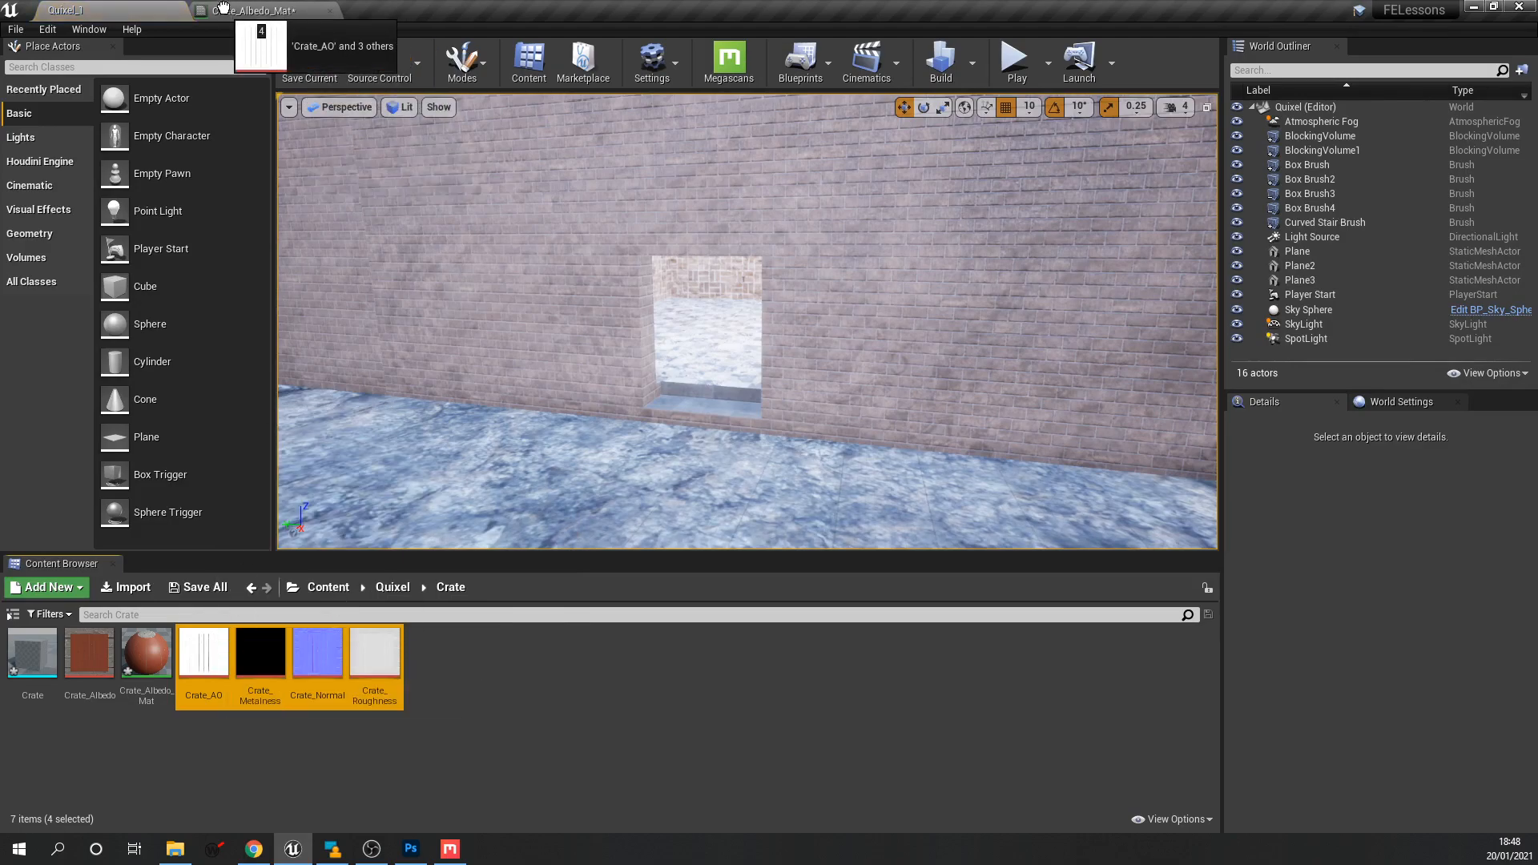
click(249, 11)
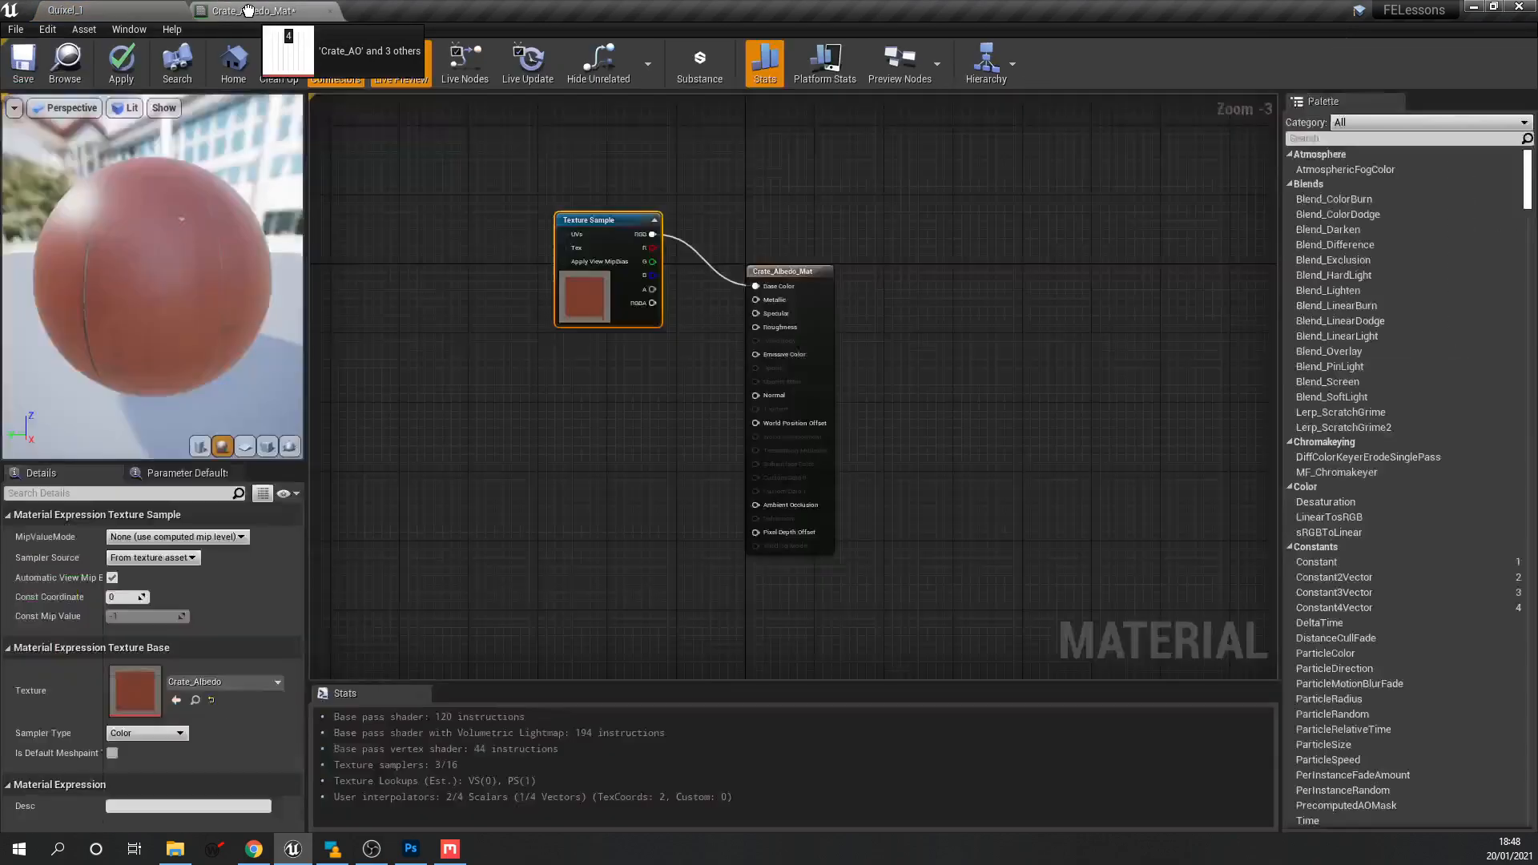
click(108, 10)
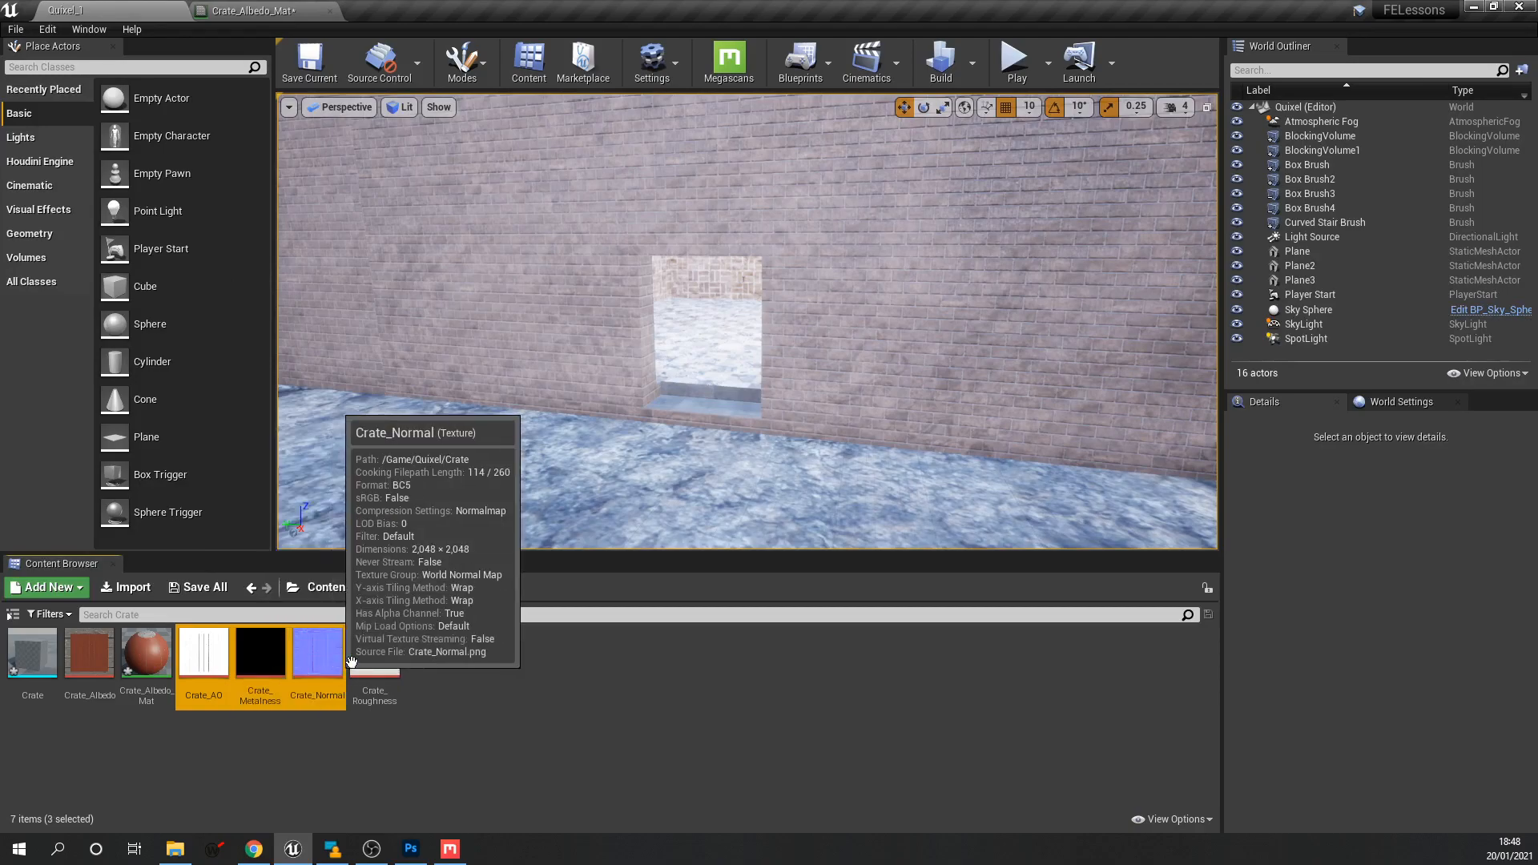
shift+click(374, 653)
drag(374, 653, 472, 315)
click(533, 375)
Connect the Crate_AO sample's RGB to Ambient Occlusion and separate the overlapping texture samples.
scroll(553, 356, up, 2)
right_drag(550, 359, 633, 293)
scroll(570, 343, down, 1)
drag(497, 258, 733, 439)
drag(527, 385, 459, 336)
right_drag(585, 364, 724, 391)
drag(597, 358, 530, 415)
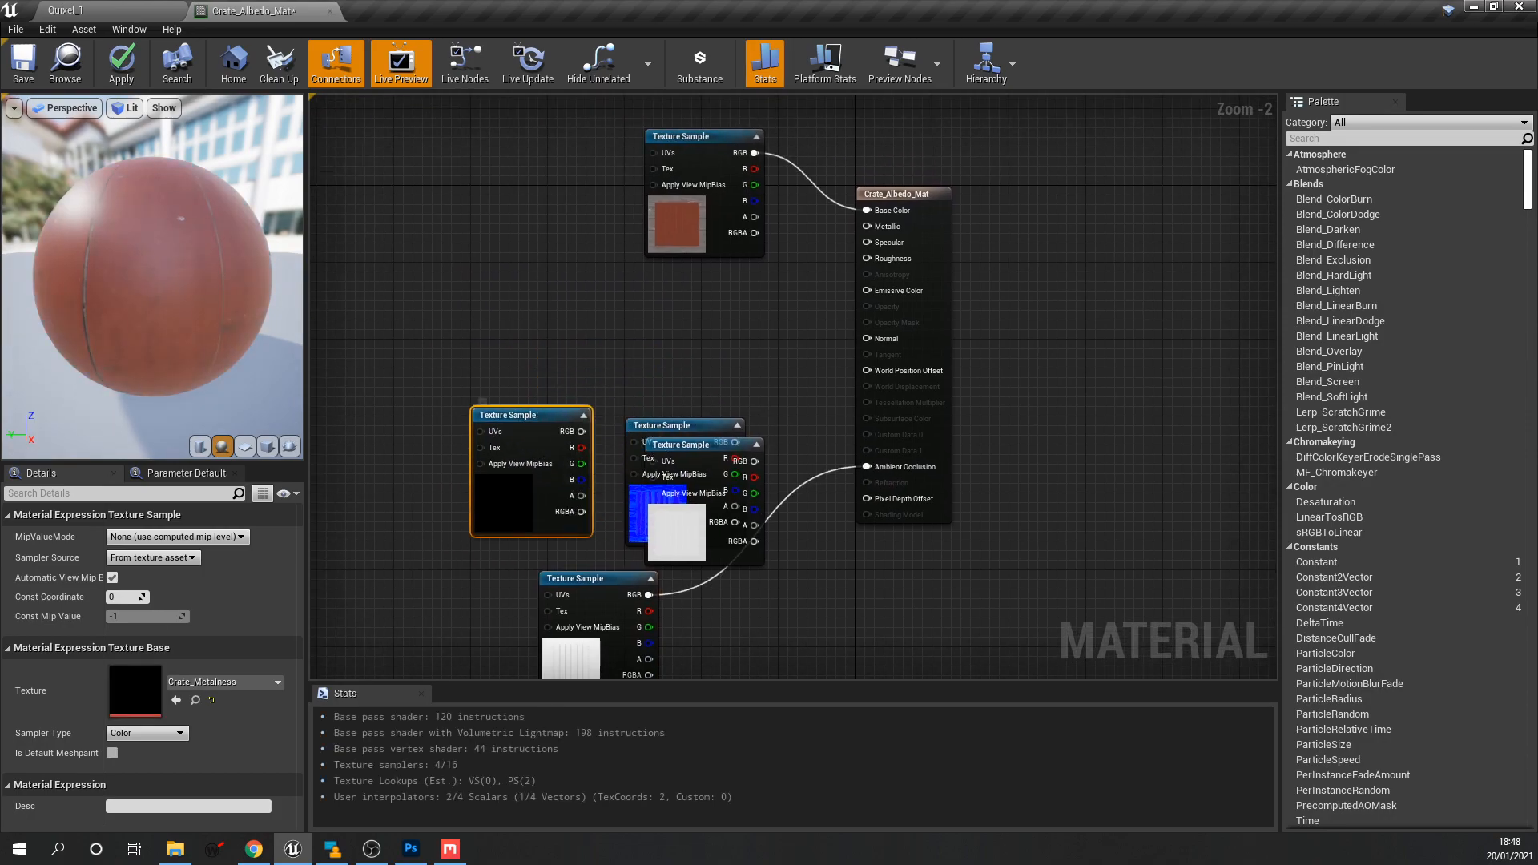
Connect the Crate_Roughness sample's RGB to Roughness and the Crate_Normal sample's RGB to Normal.
right_drag(573, 444, 628, 359)
drag(732, 355, 926, 173)
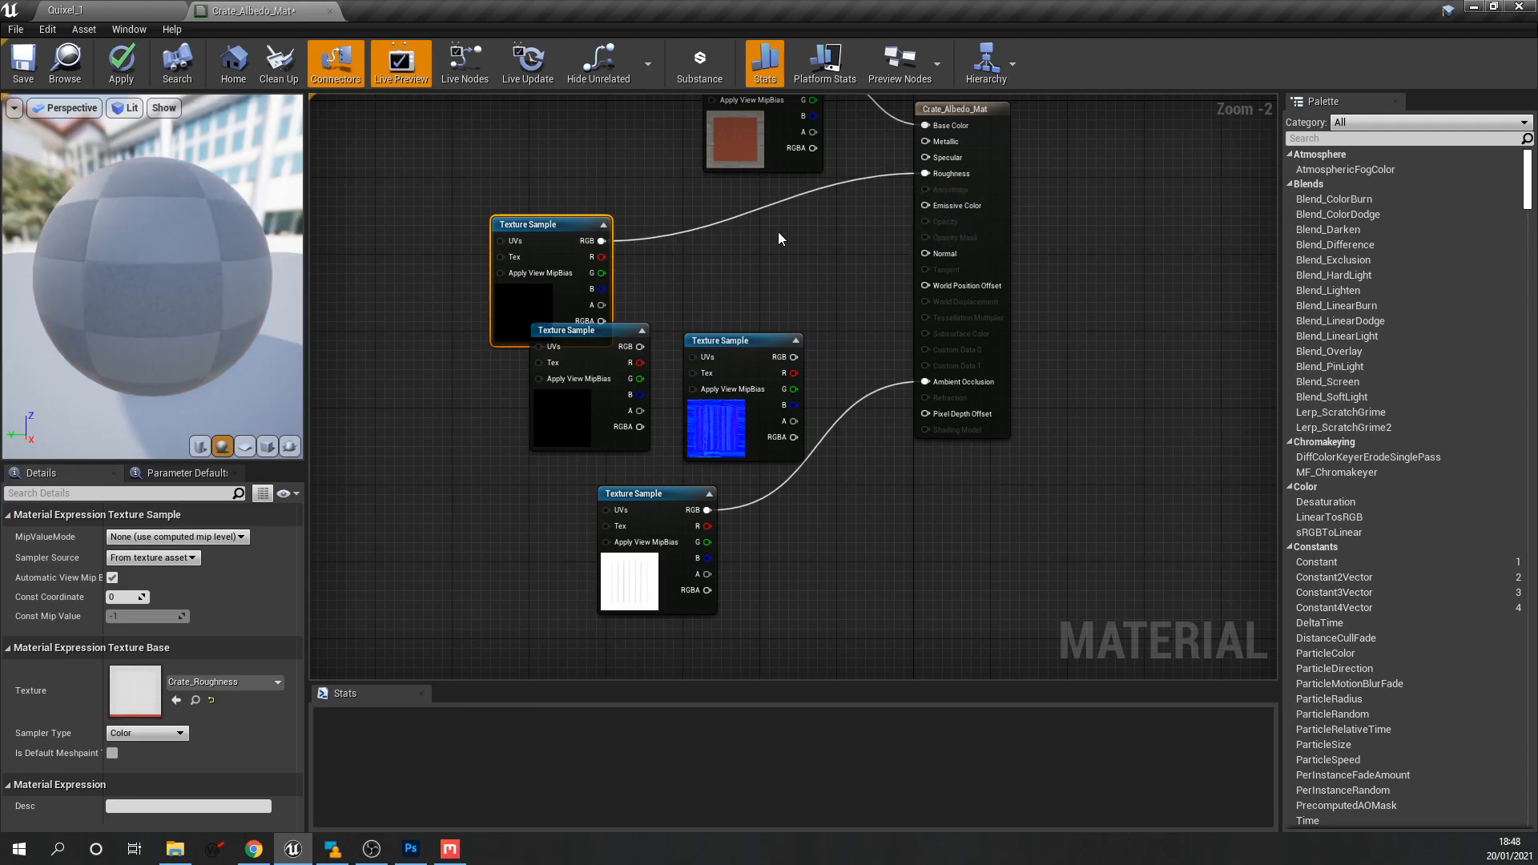
drag(734, 346, 925, 253)
Place the Crate_Metalness sample below the albedo sample and connect its RGB to Metallic.
drag(570, 314, 704, 237)
scroll(812, 276, down, 2)
right_drag(811, 276, 750, 394)
drag(729, 243, 704, 167)
drag(672, 304, 678, 329)
drag(593, 432, 653, 380)
drag(662, 301, 825, 309)
Space out the texture samples into a tidy column, and apply and save the Crate_Albedo_Mat material.
scroll(693, 307, up, 2)
drag(612, 287, 688, 247)
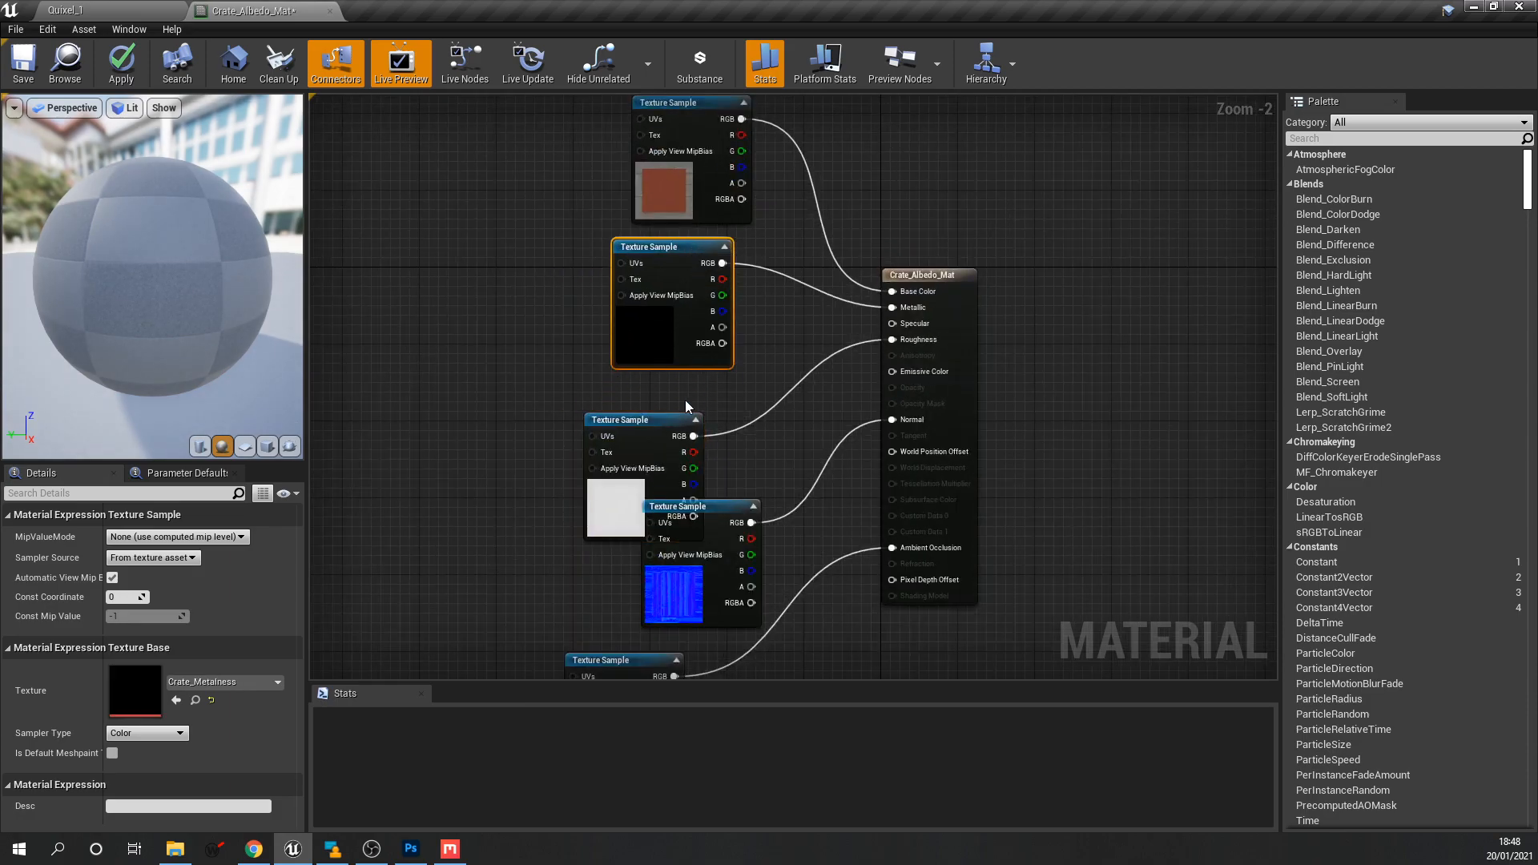
right_drag(686, 411, 614, 323)
drag(572, 334, 514, 295)
drag(629, 414, 571, 424)
scroll(638, 410, down, 2)
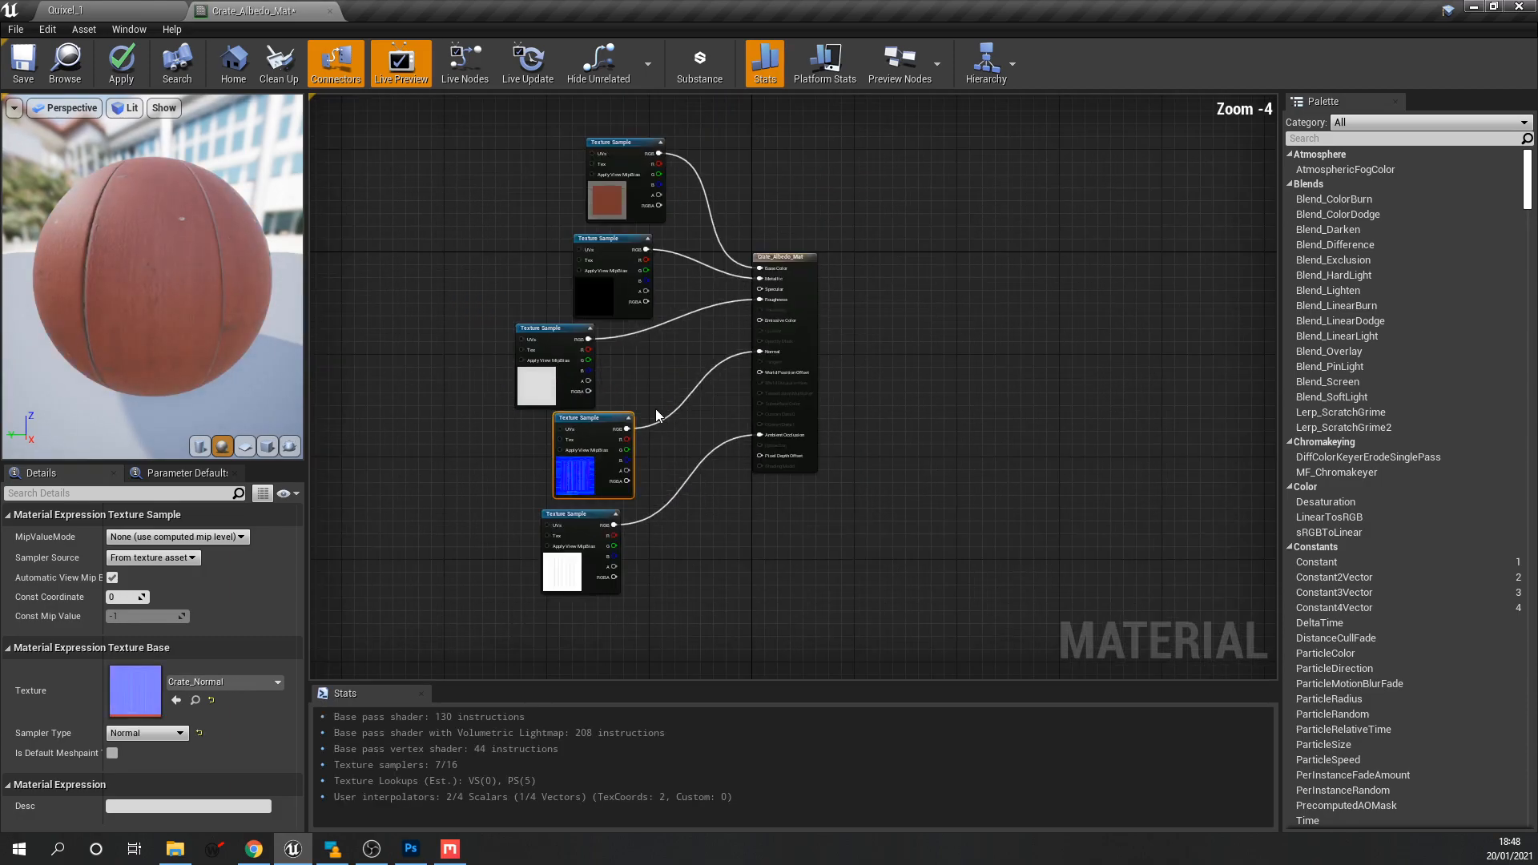
right_drag(657, 413, 722, 471)
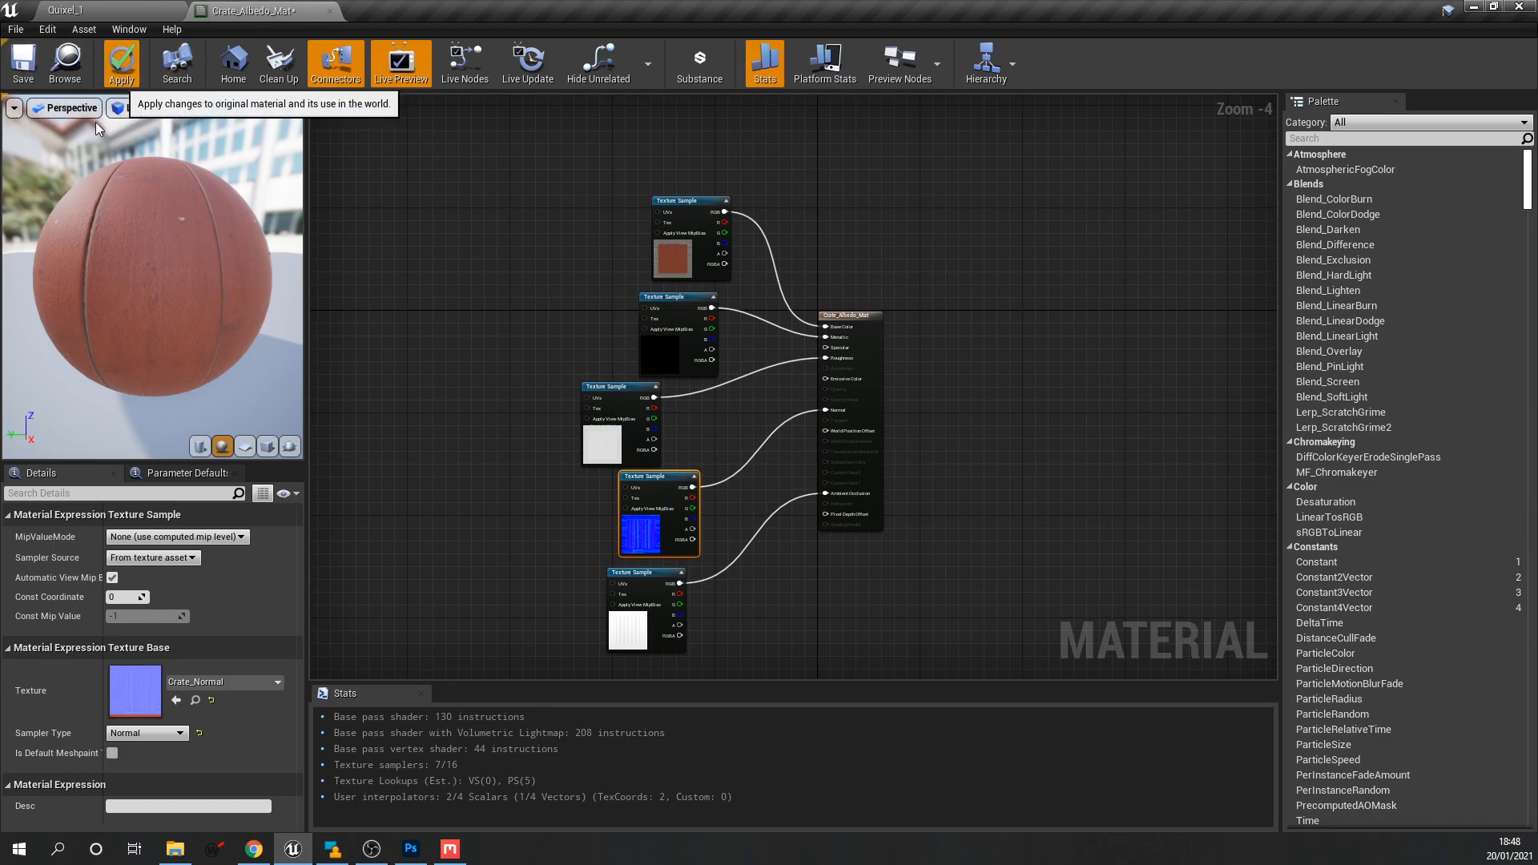
click(121, 68)
click(27, 70)
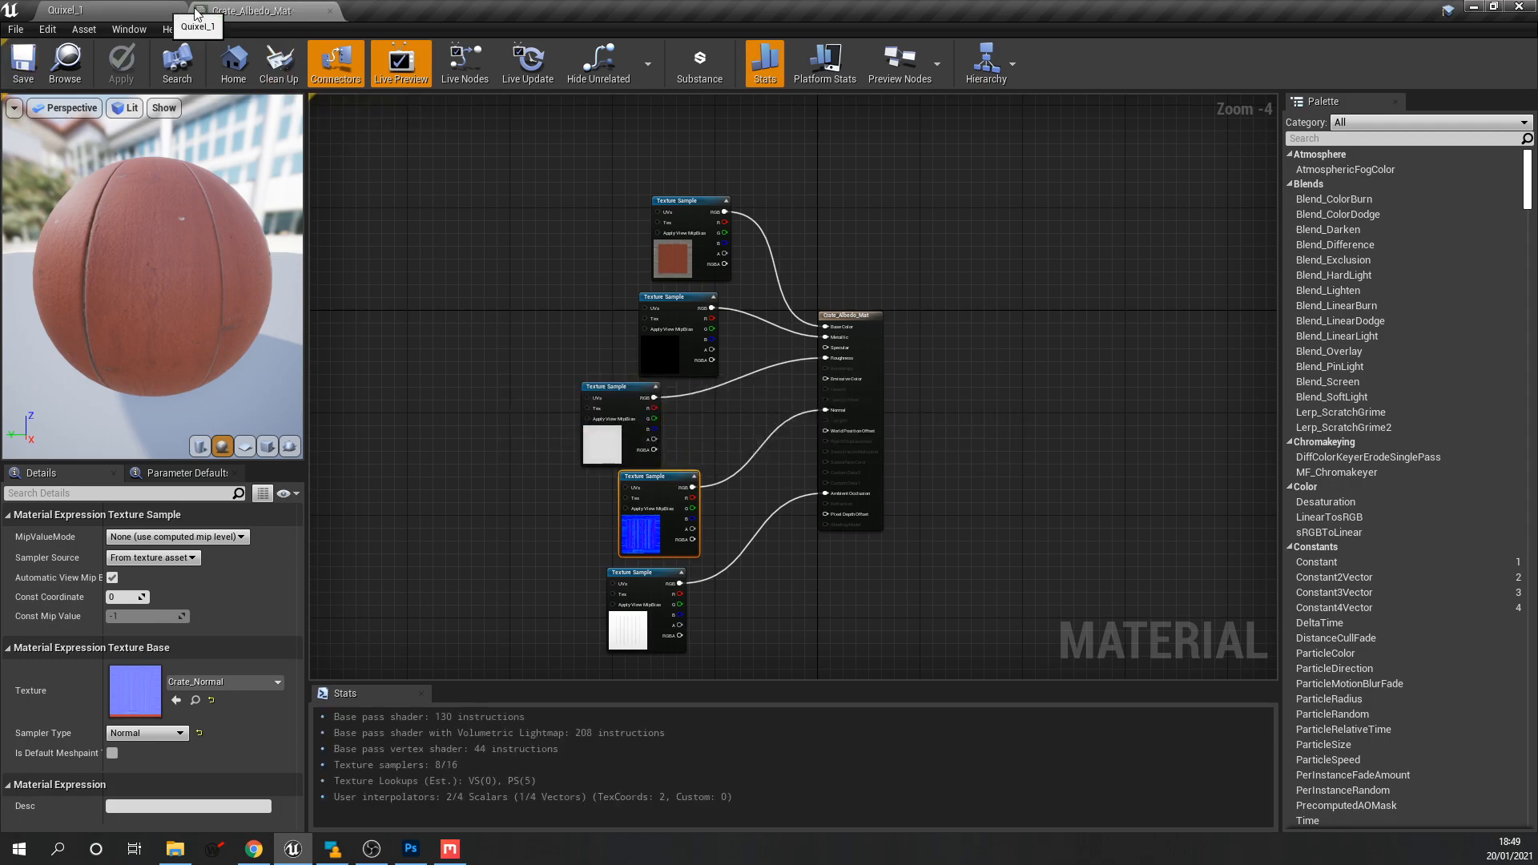
Assign Crate_Albedo_Mat to Element 0 of the Crate static mesh, check its faces in the preview and save the mesh.
click(178, 10)
double_click(32, 653)
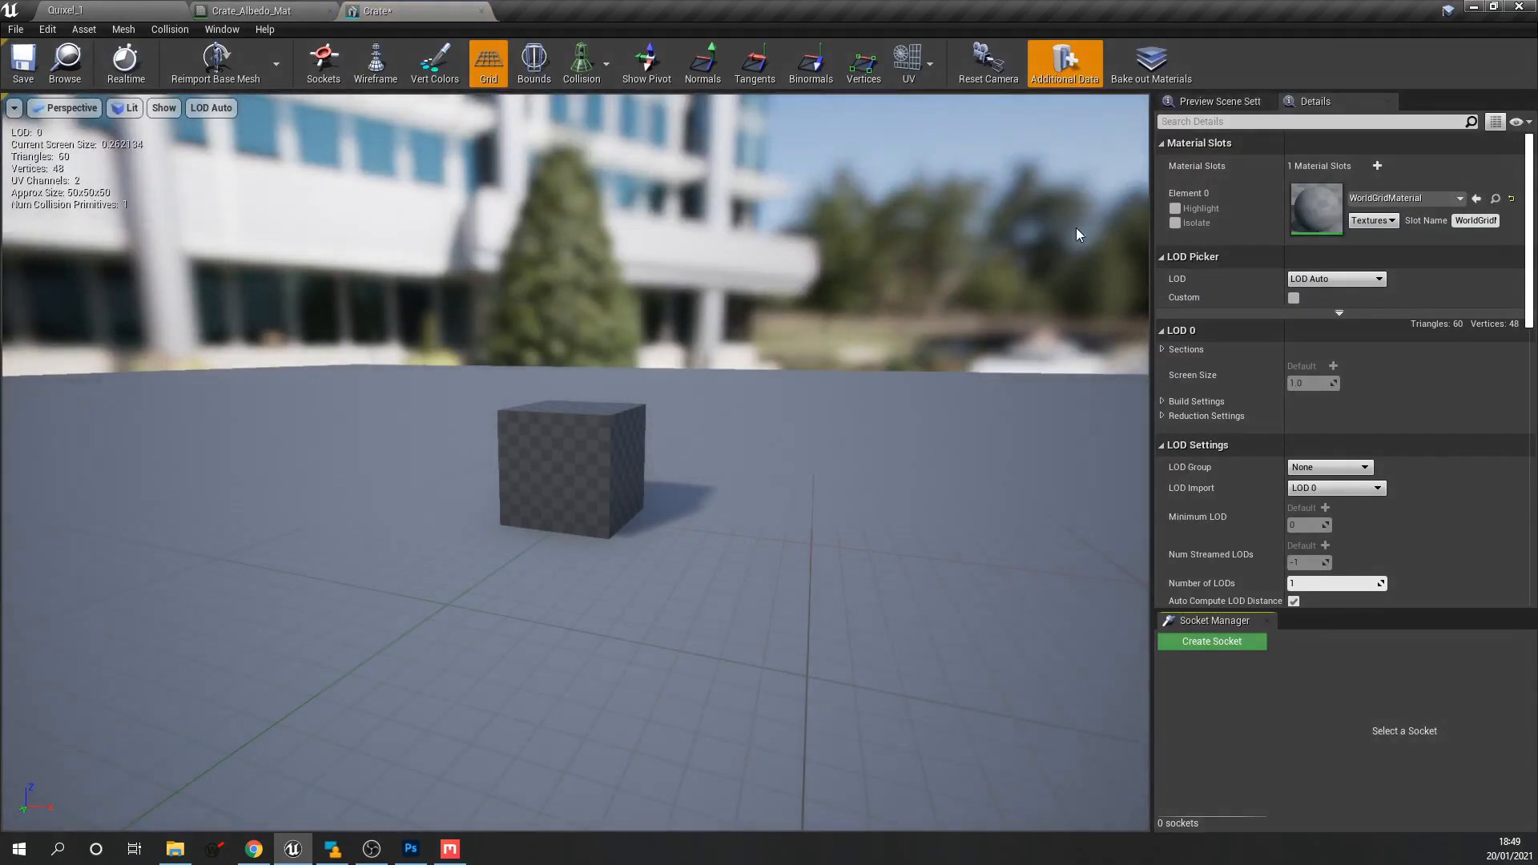
click(112, 9)
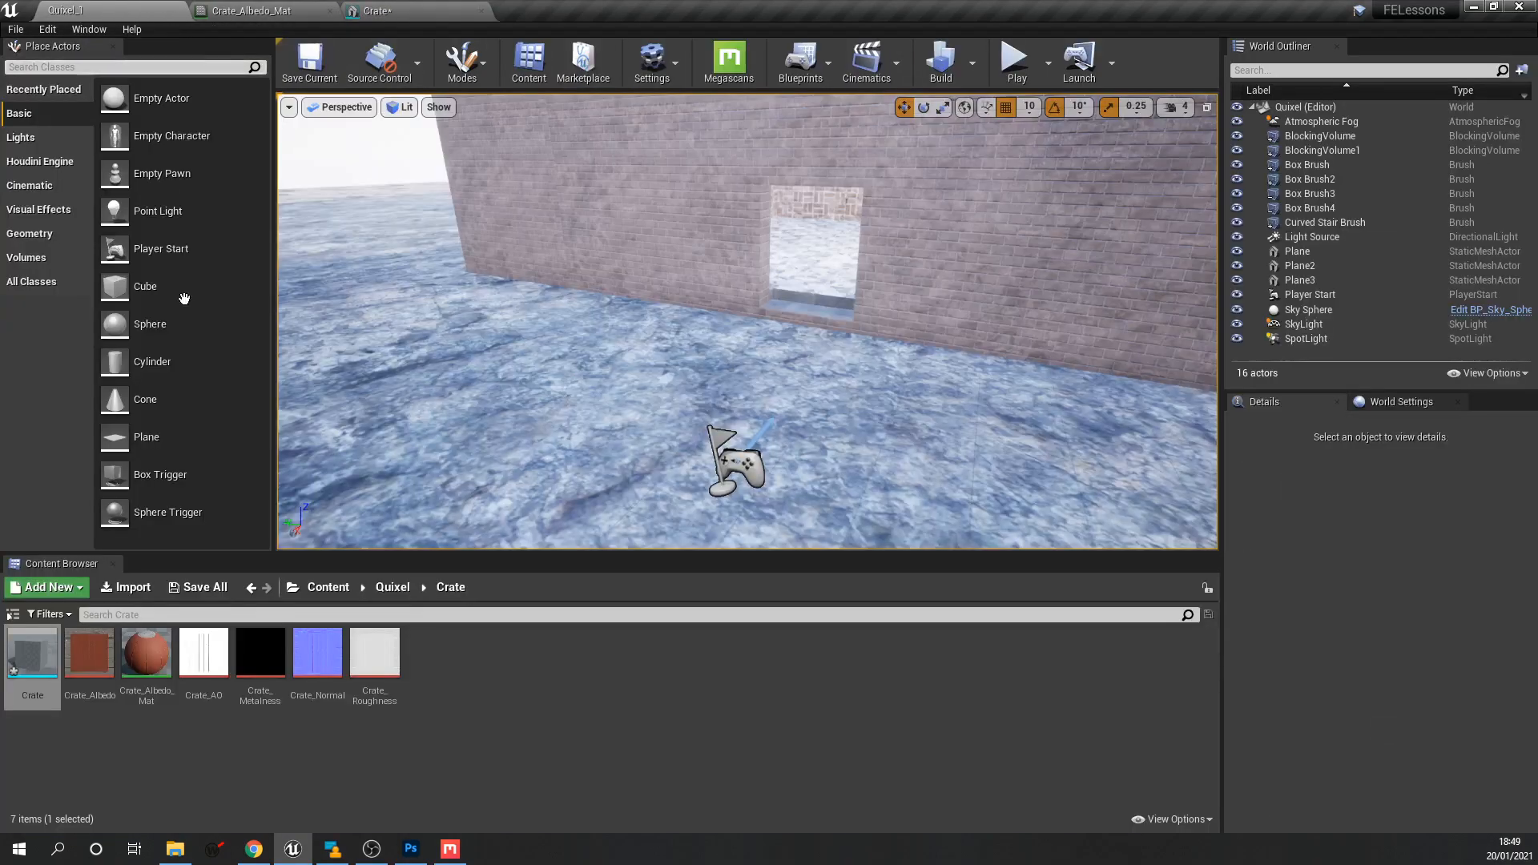
drag(156, 657, 1326, 193)
scroll(594, 434, up, 6)
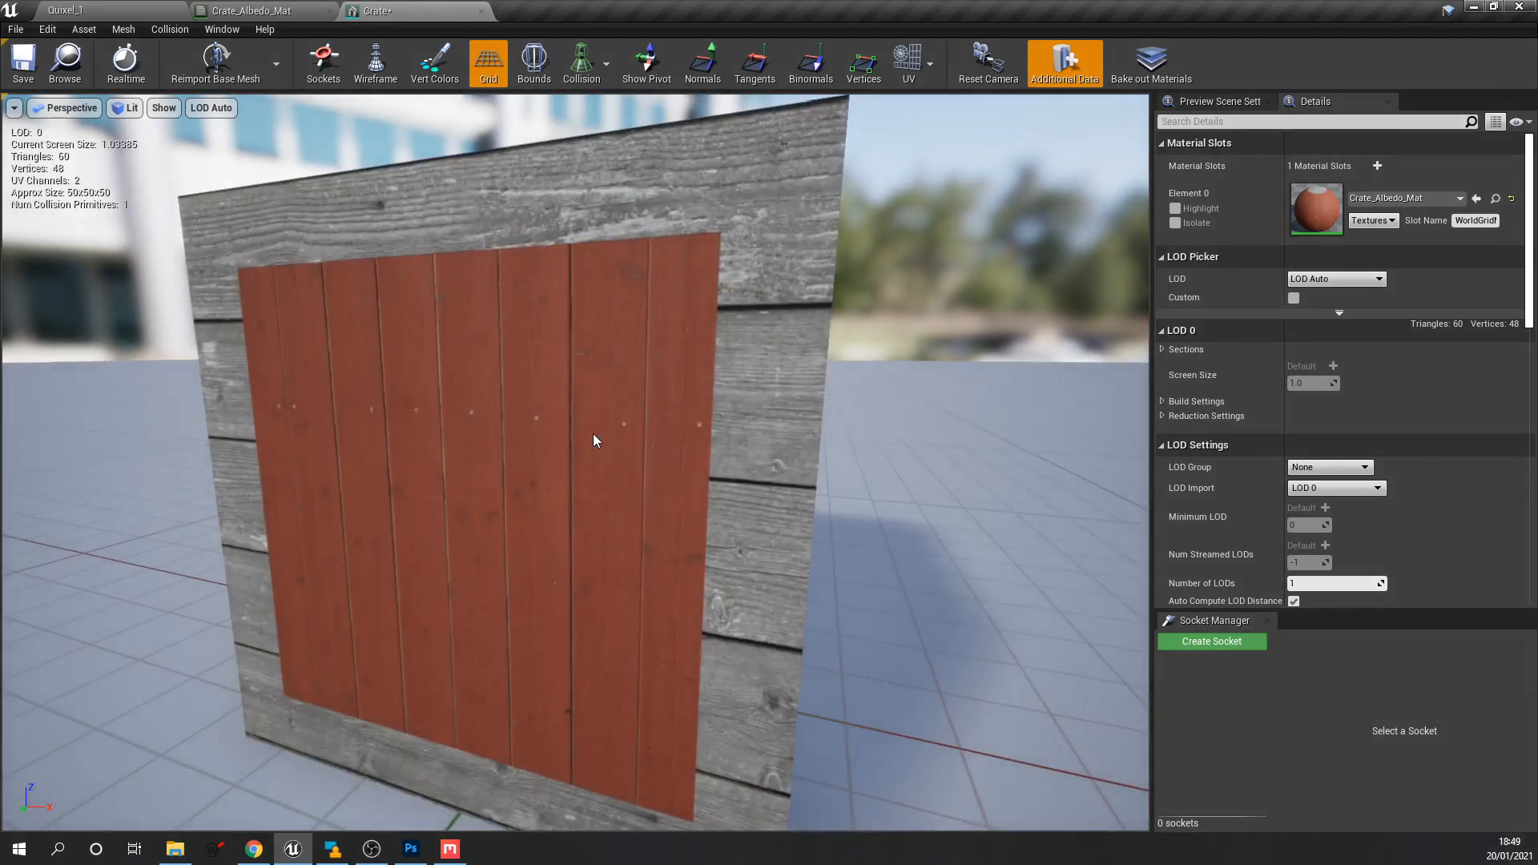
scroll(596, 435, down, 8)
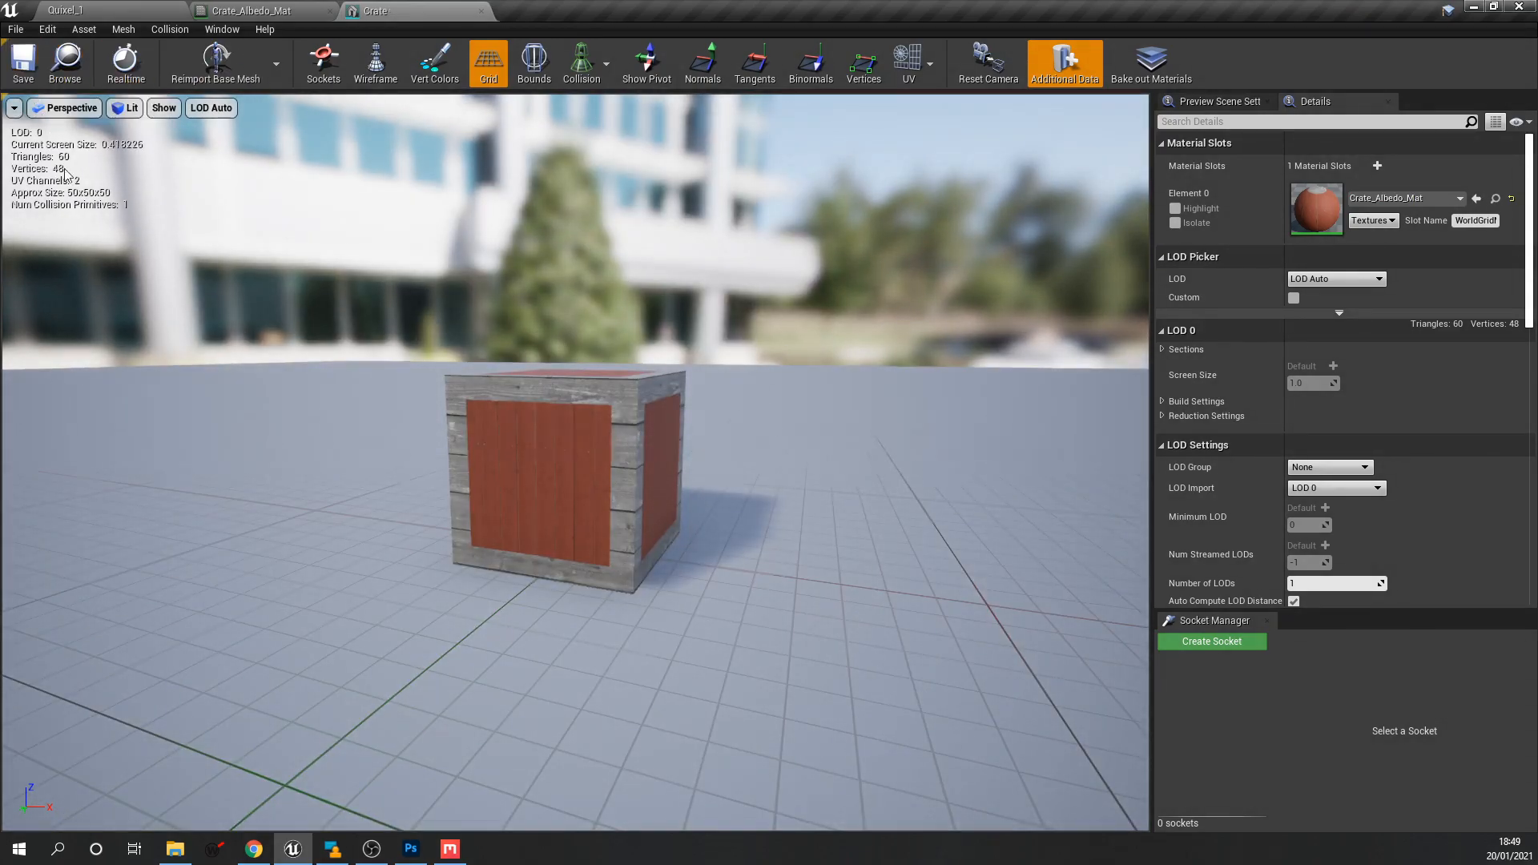
Close the mesh and material editors and place the Crate mesh on the ground in front of the brick wall.
click(482, 11)
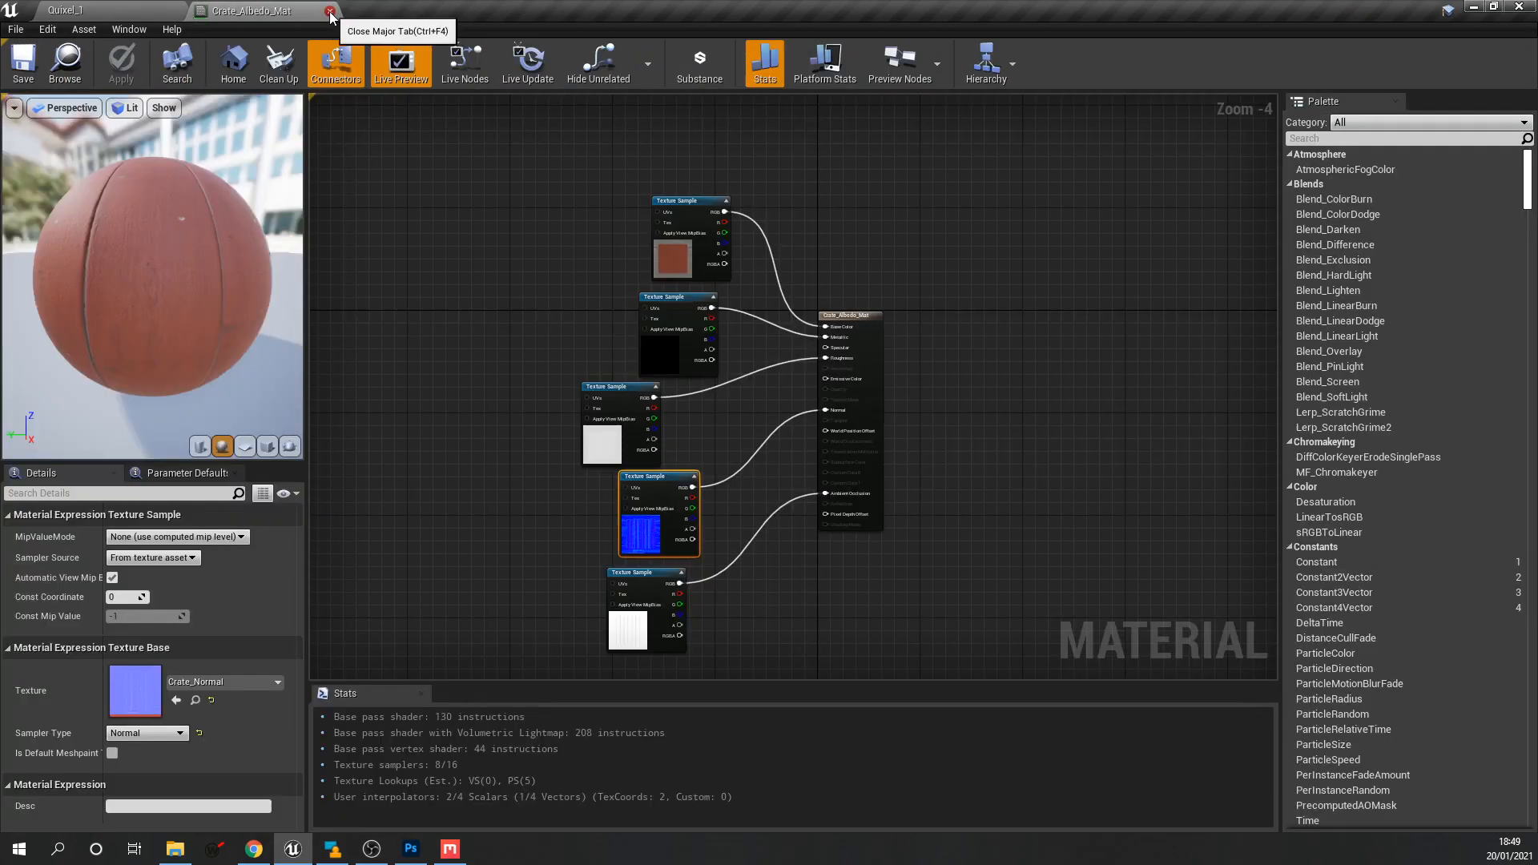
click(329, 12)
drag(37, 650, 521, 311)
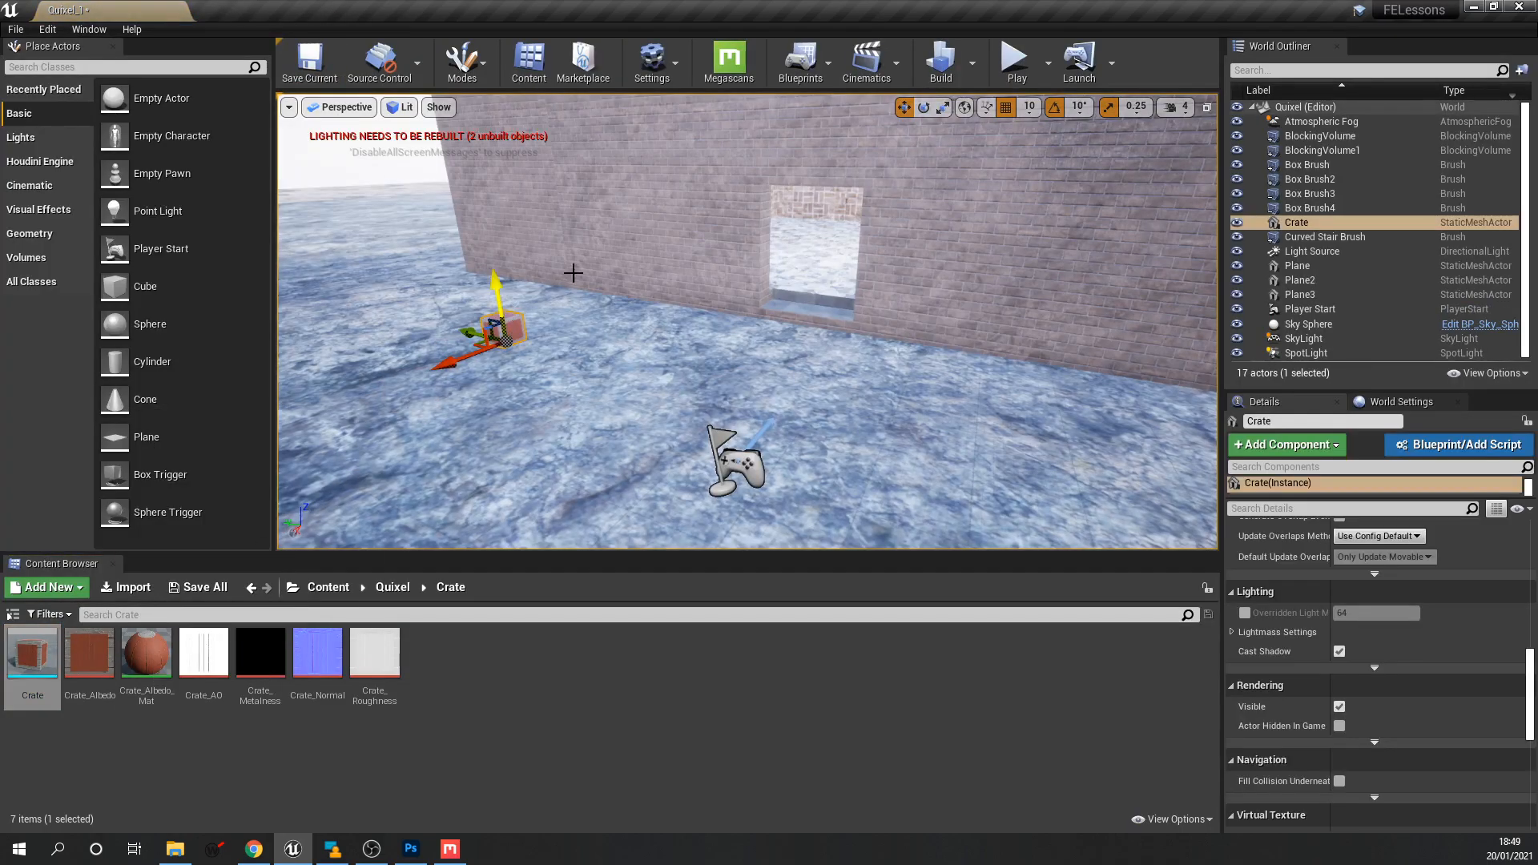
Play the level, walk up to the placed crate to check its size, and stop playing.
click(1013, 60)
key(w)
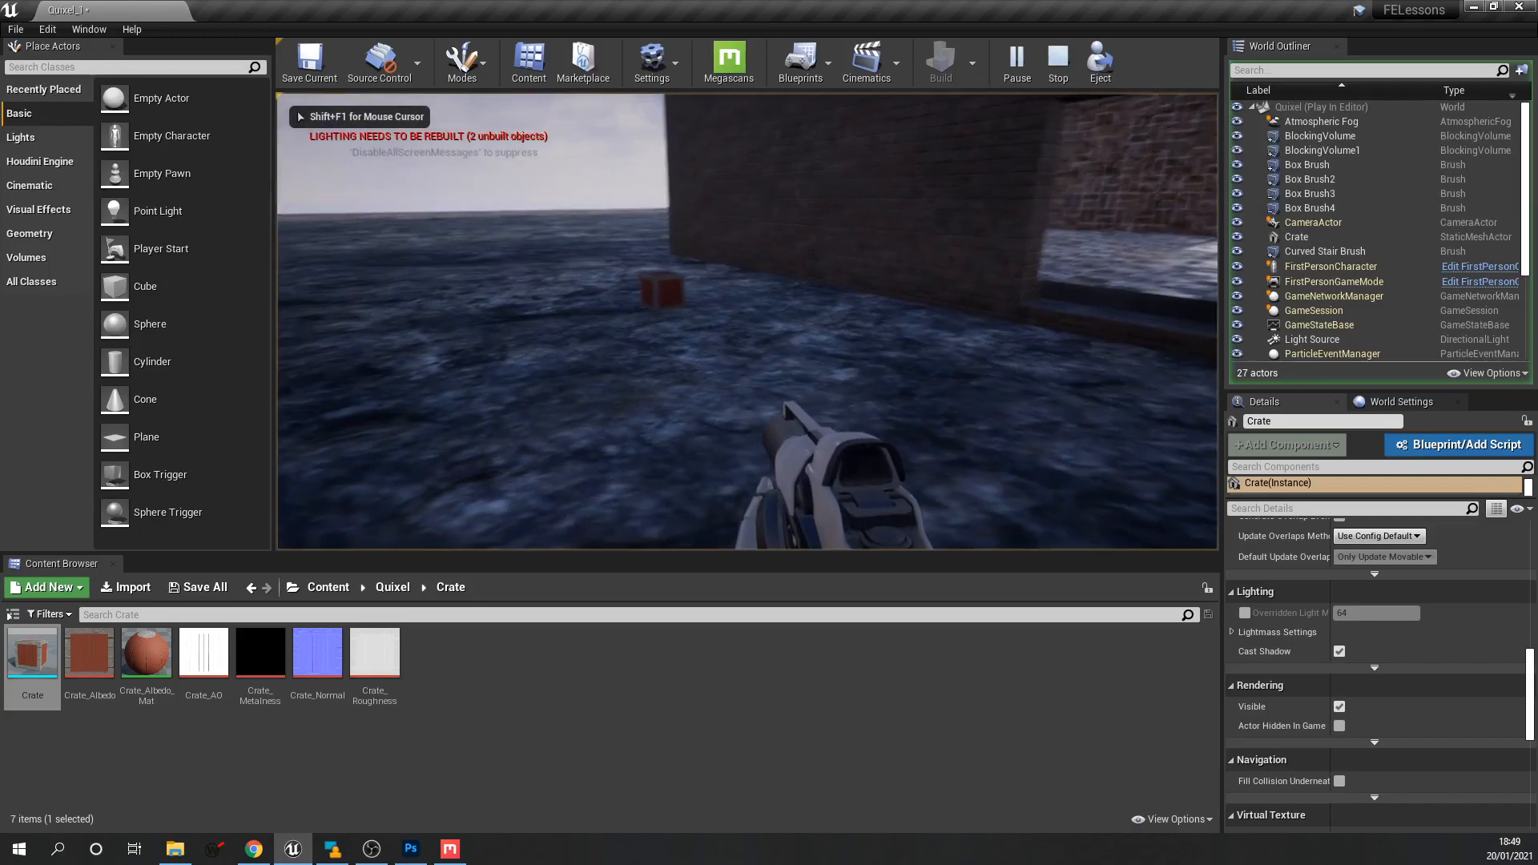
key(d)
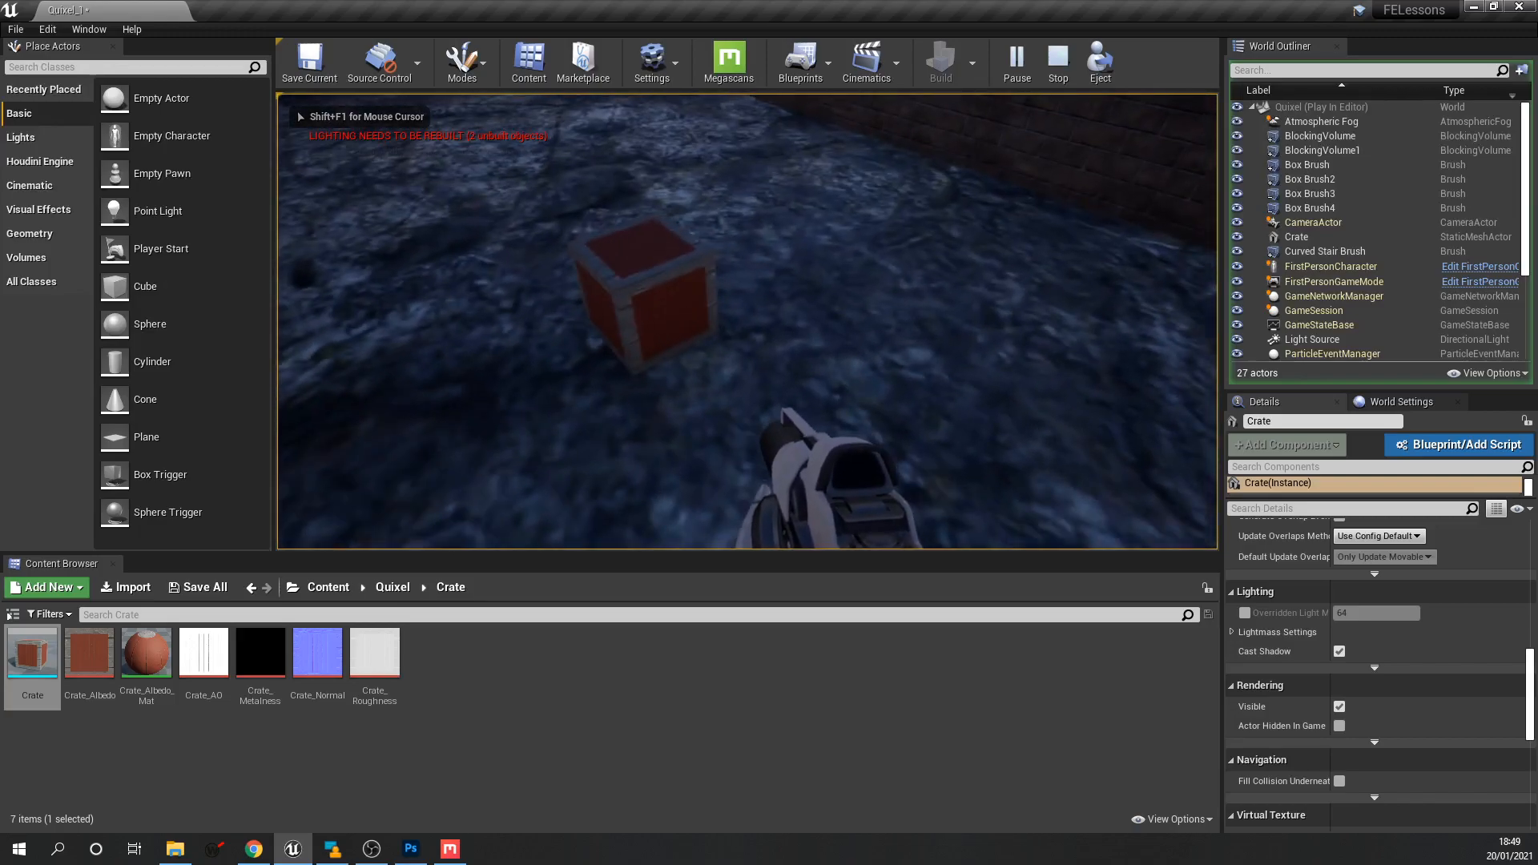
key(Escape)
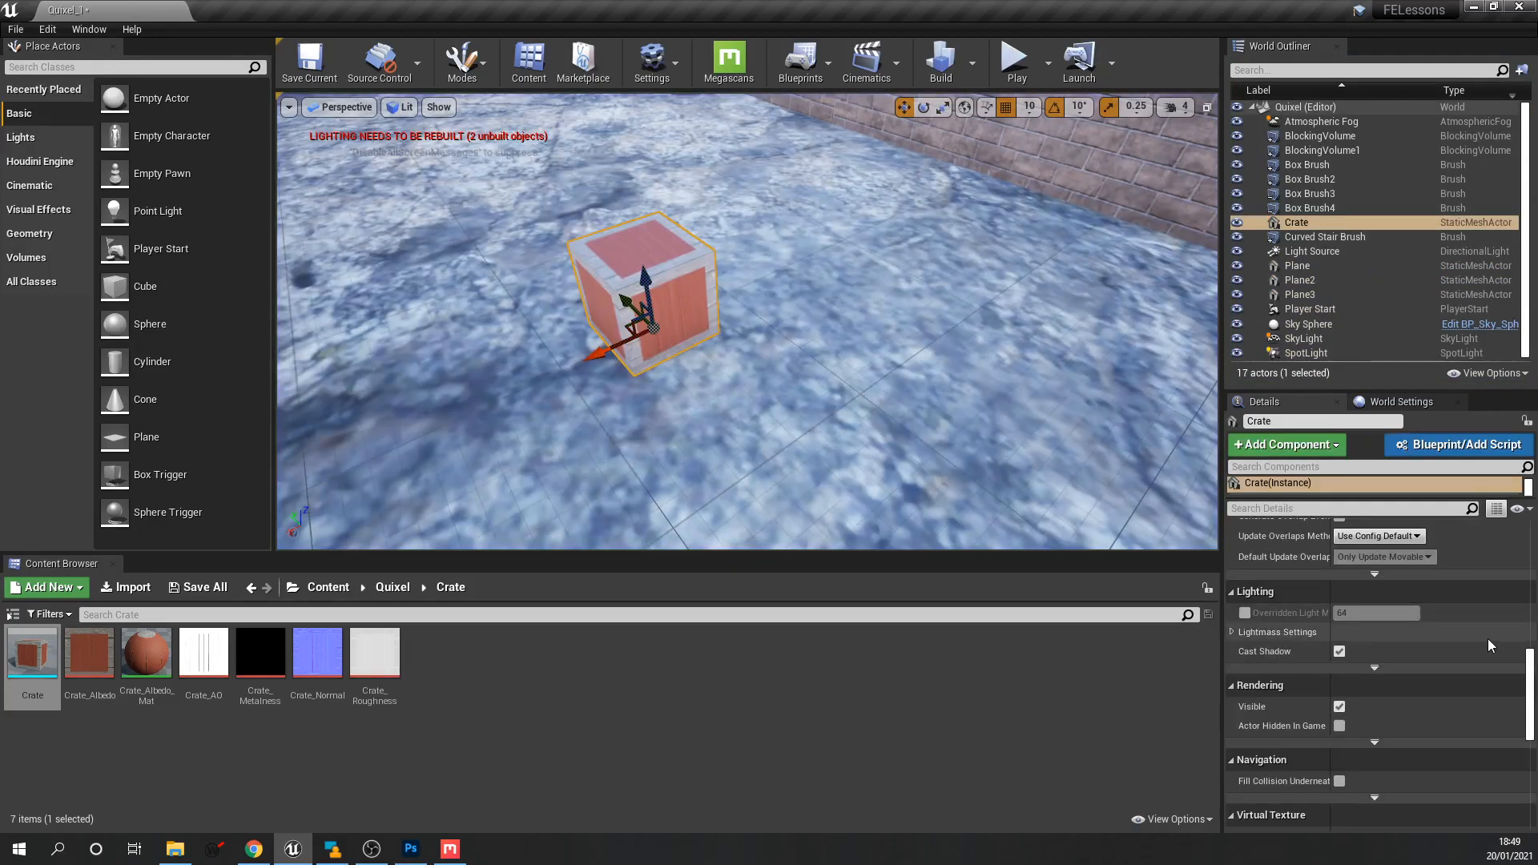
Set the crate actor's scale to 4.0 on the X, Y and Z axes.
drag(1530, 673, 1530, 545)
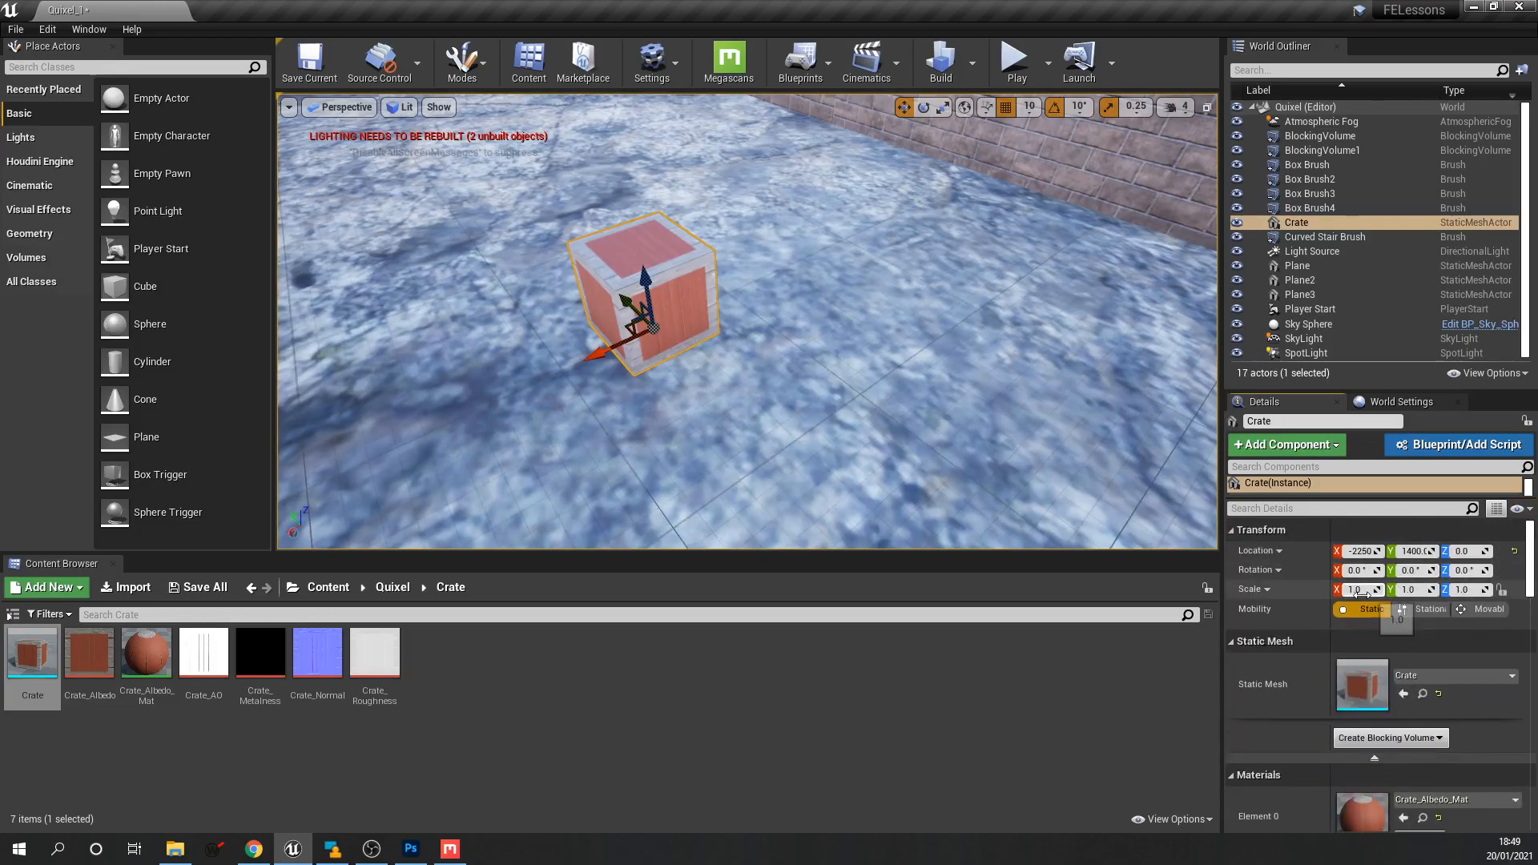
text(4)
key(Tab)
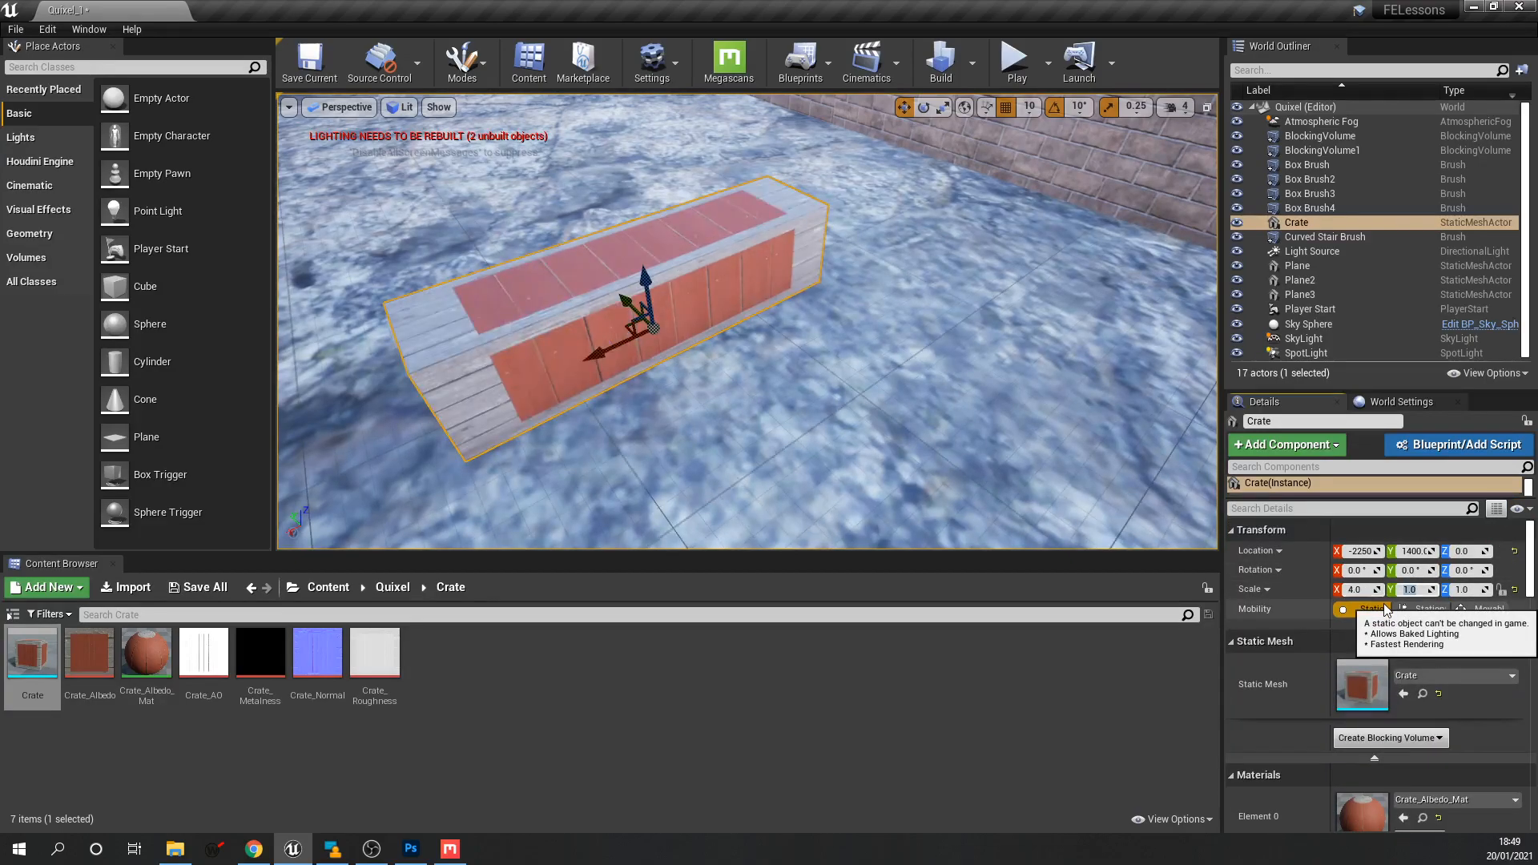
text(4)
key(Tab)
key(Return)
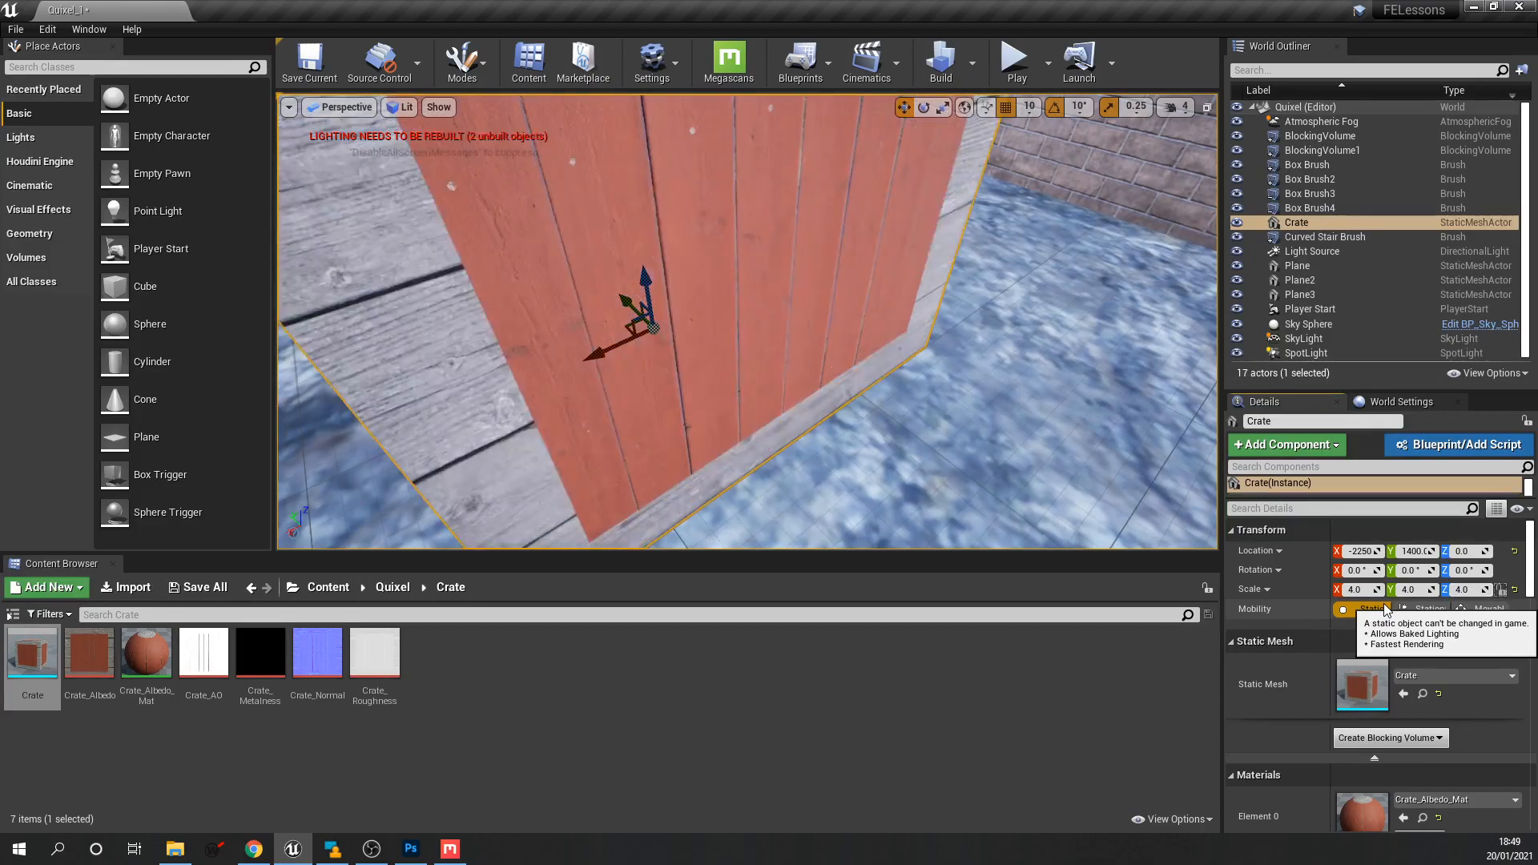
Play the level again to view the enlarged crate from close up and from a distance, and stop playing.
click(1015, 60)
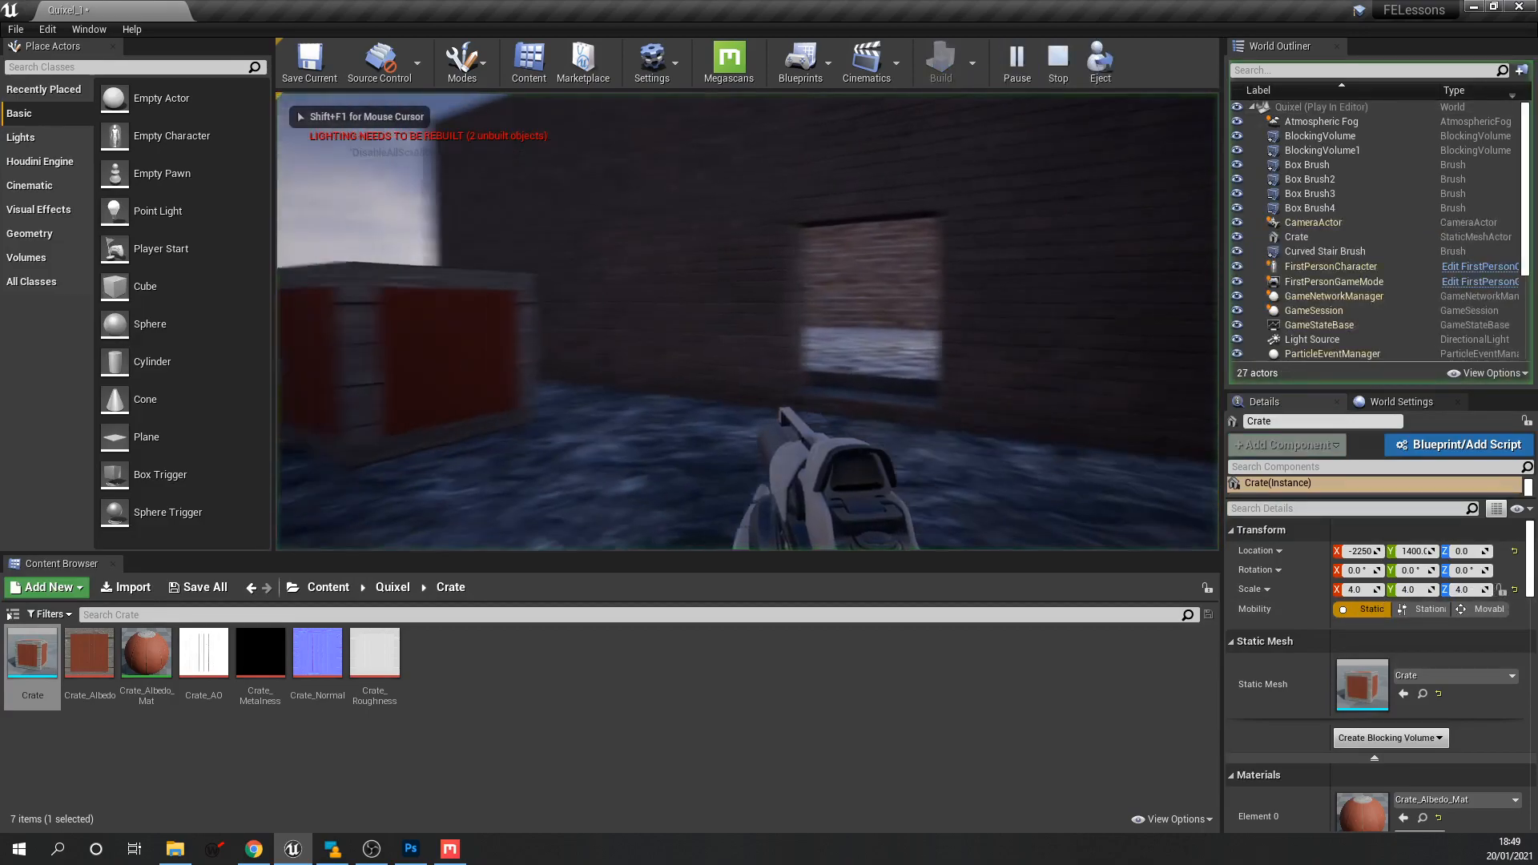
key(w)
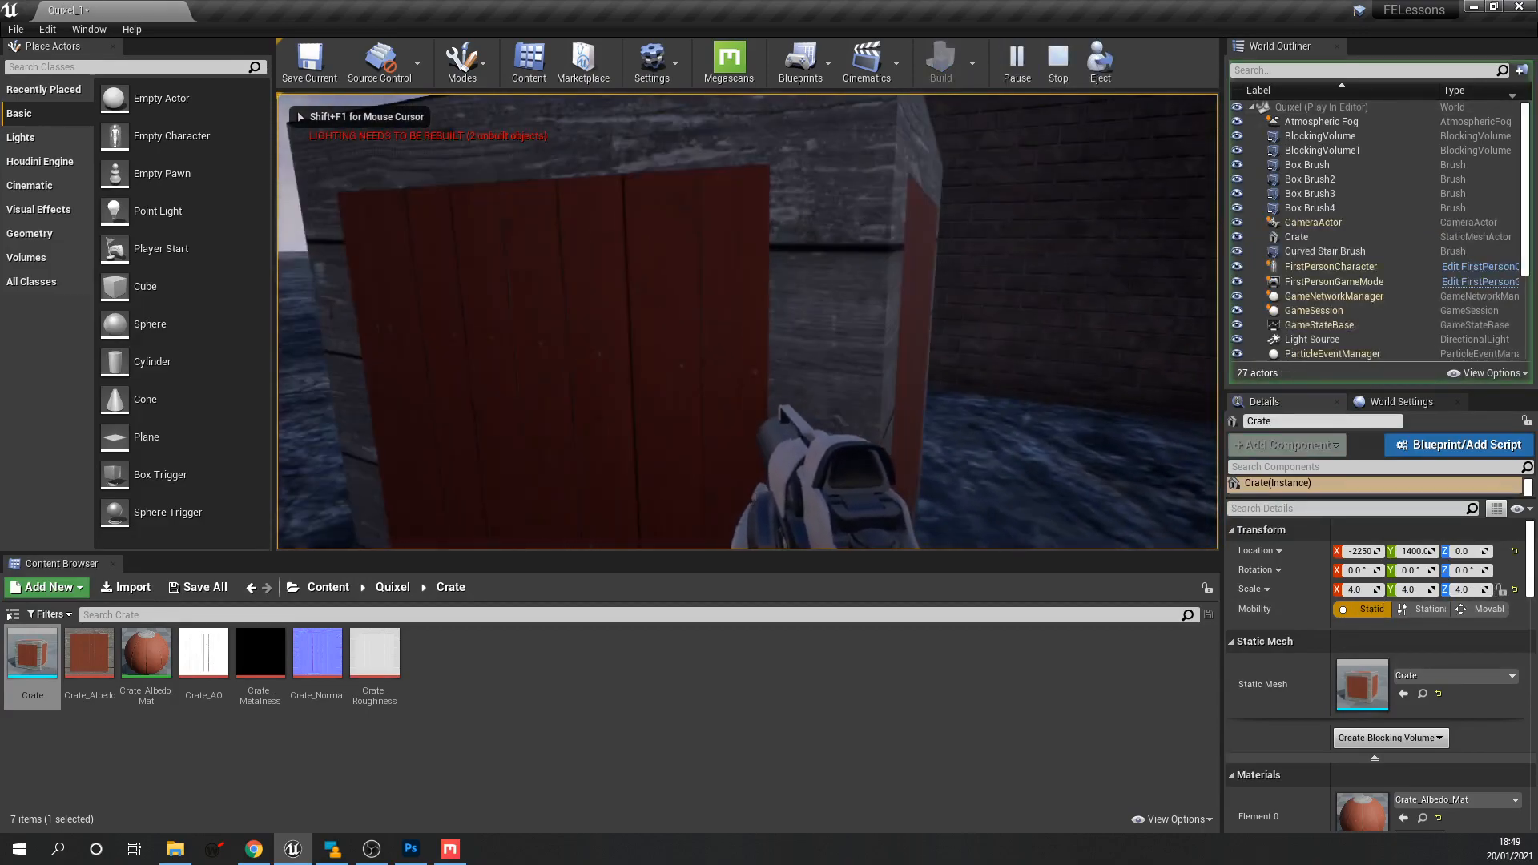
key(s)
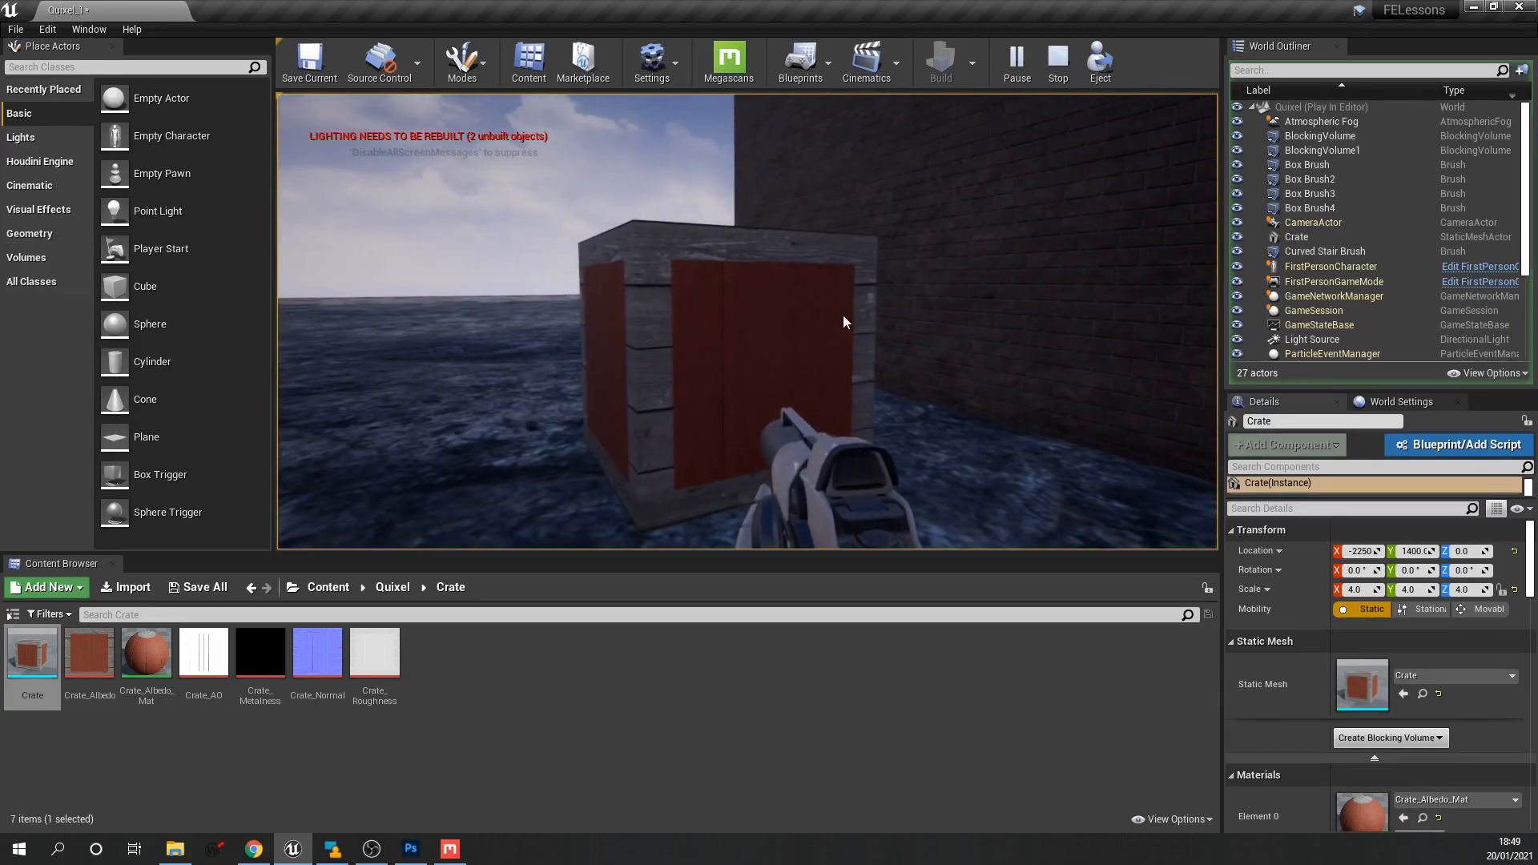
key(Escape)
Enable Simulate Physics on the crate actor in the level.
click(848, 317)
scroll(1466, 657, down, 3)
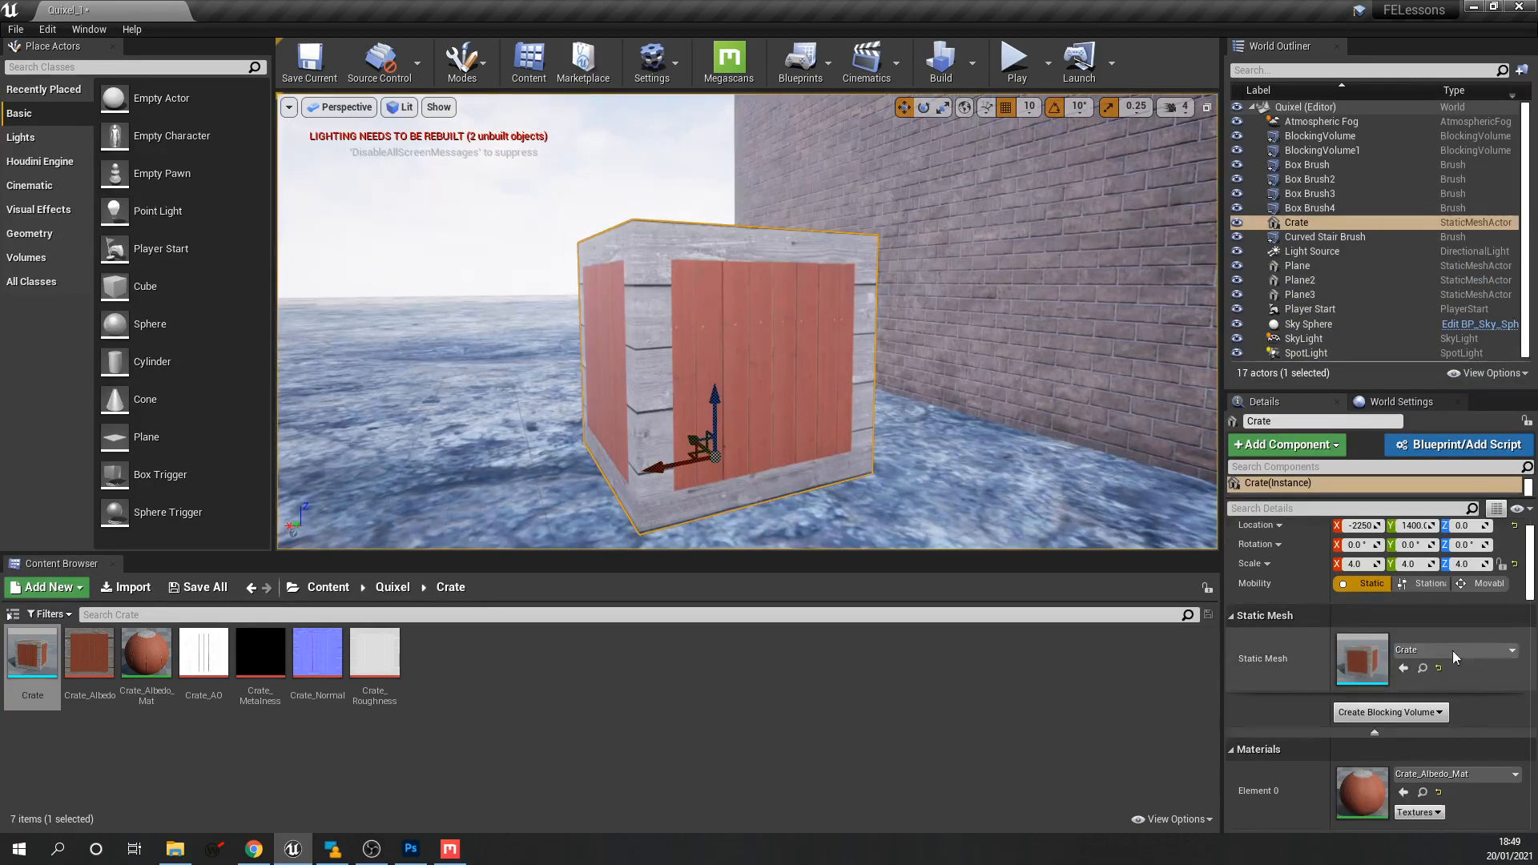
scroll(1426, 638, down, 2)
click(1338, 643)
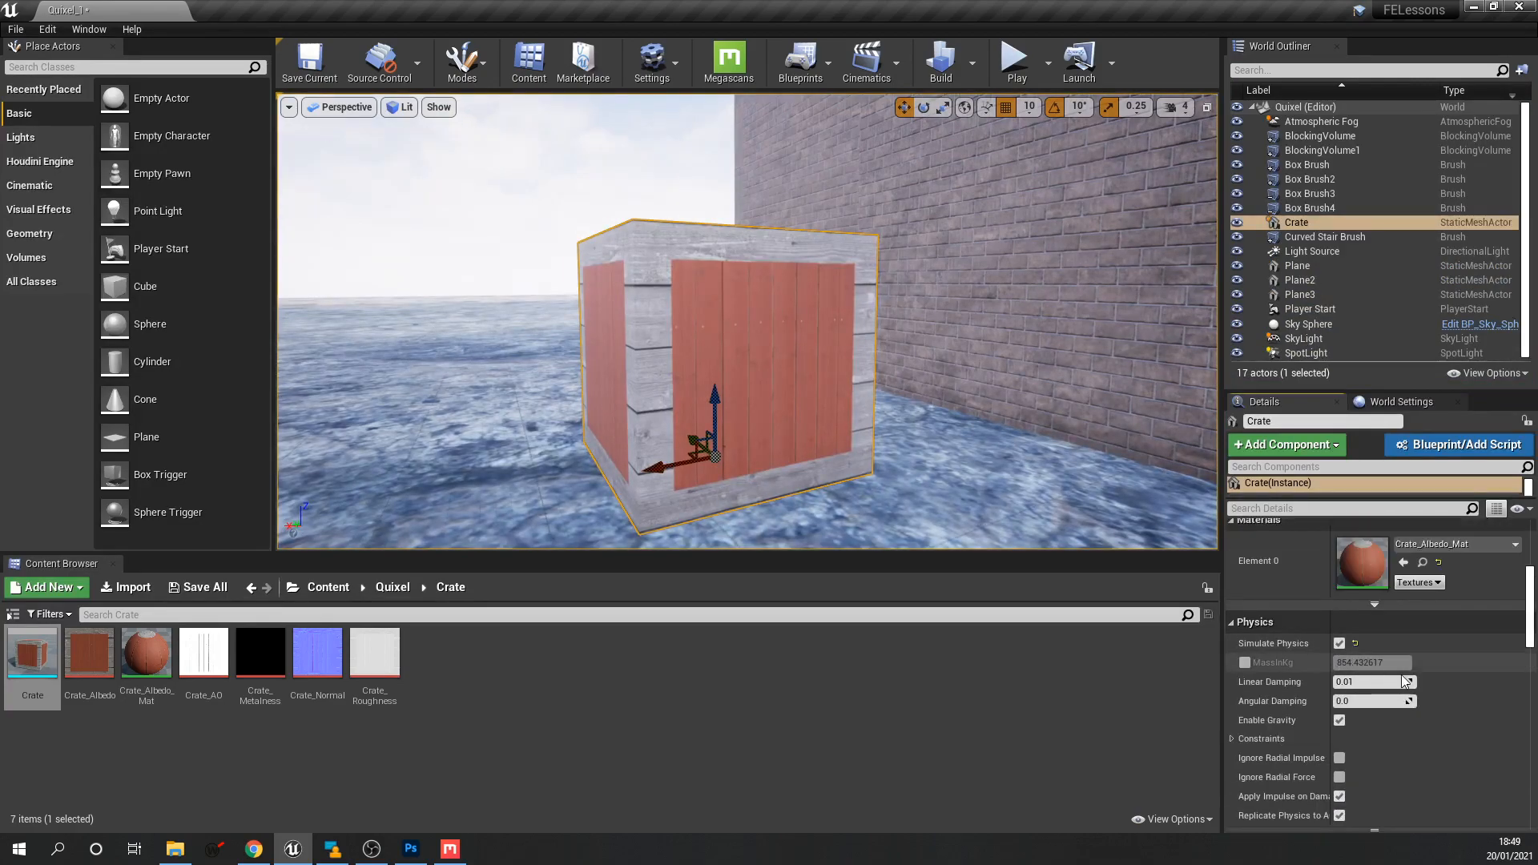
click(507, 741)
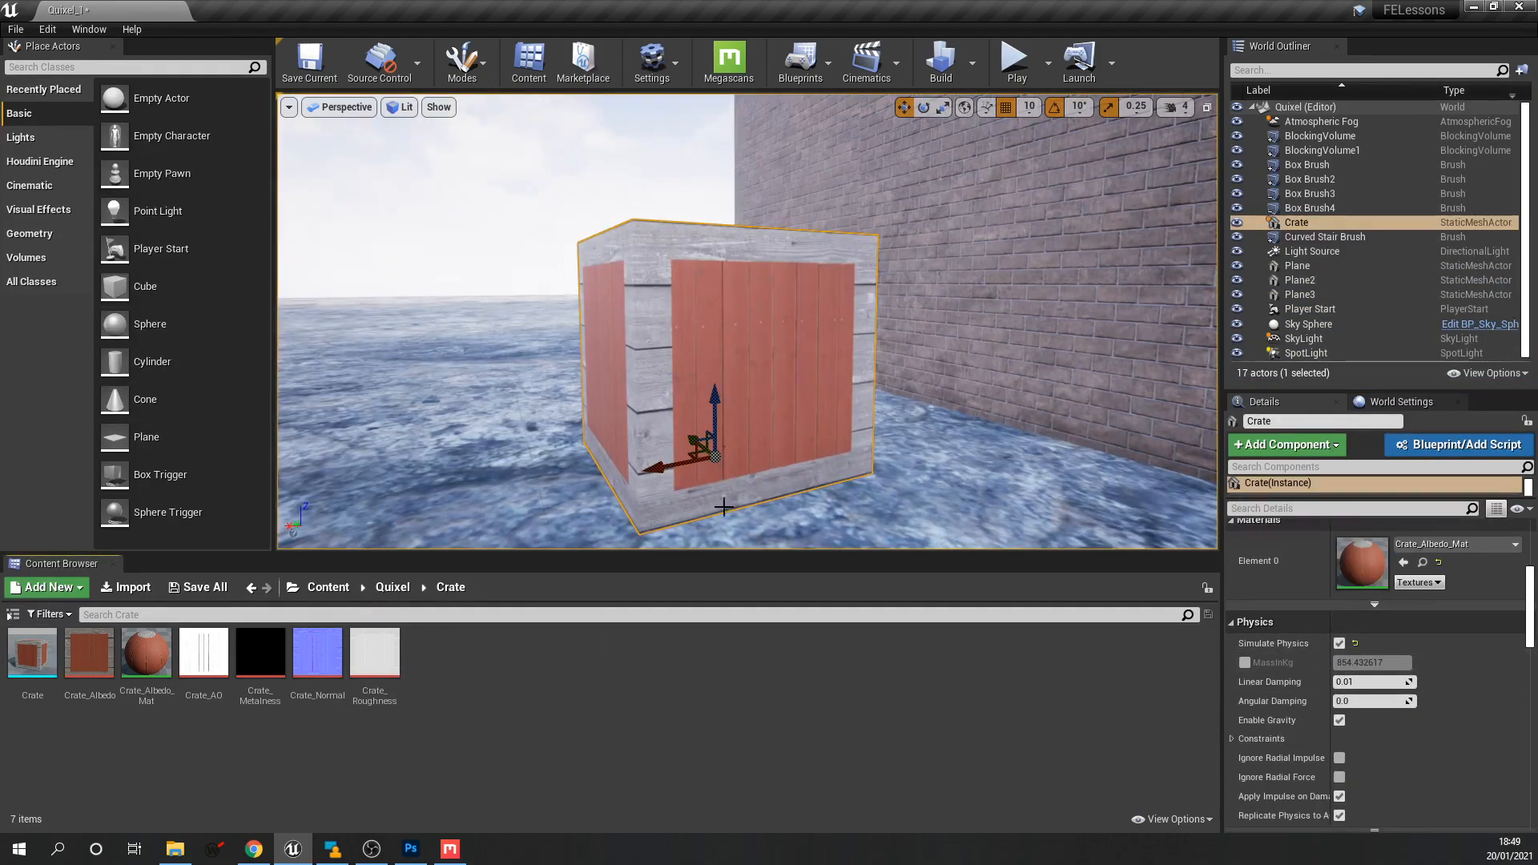
In FirstPersonBP's FirstPersonCharacter blueprint, connect the Pressed output of InputAction Fire to Montage Play, and compile and save the blueprint.
click(335, 591)
double_click(90, 653)
double_click(32, 652)
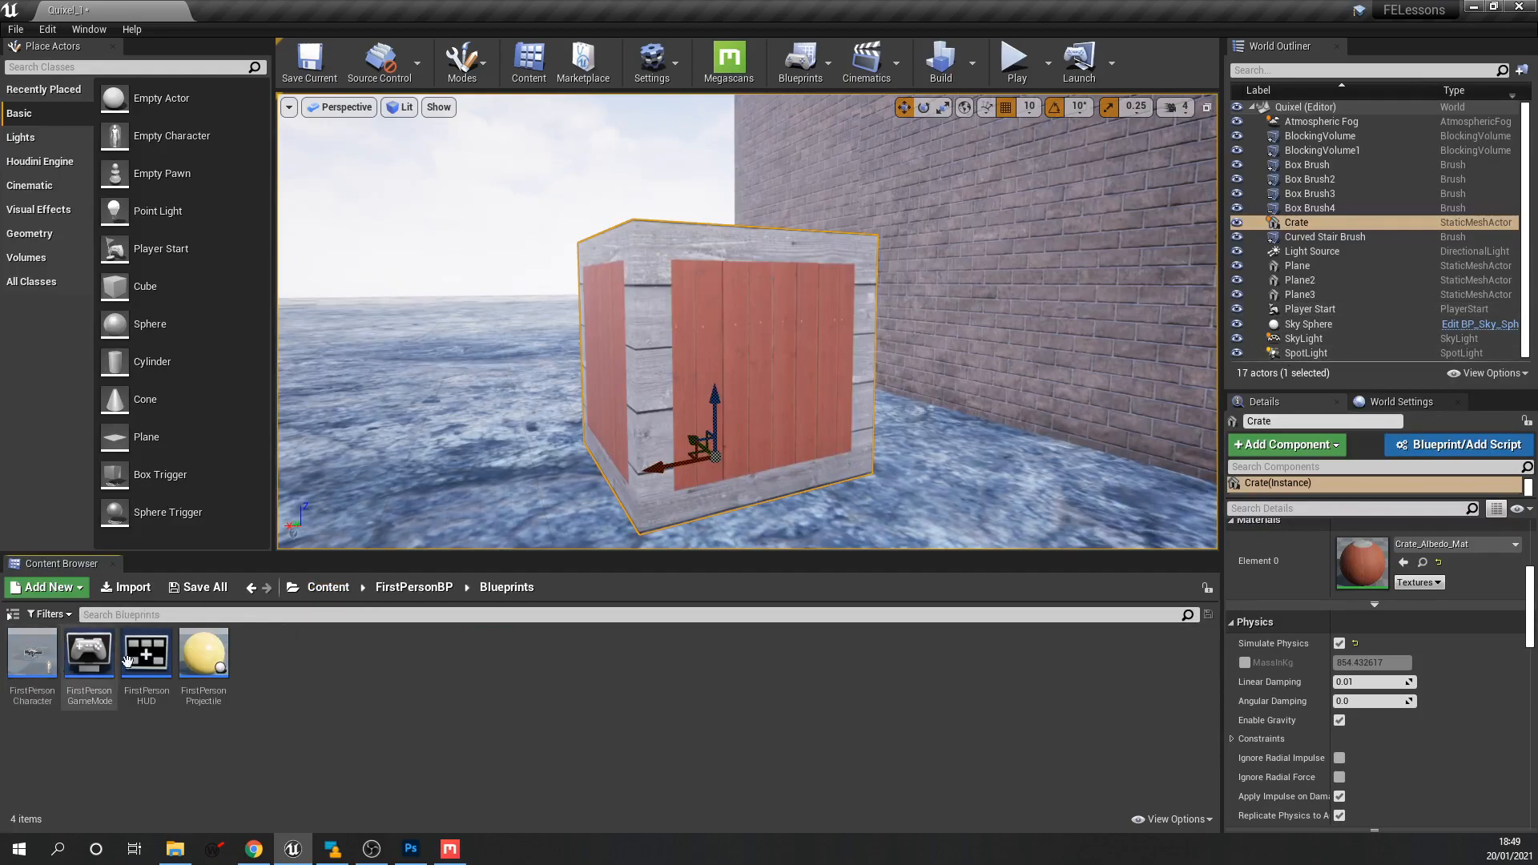
double_click(32, 653)
scroll(779, 434, down, 2)
drag(641, 315, 1087, 316)
click(257, 79)
click(336, 64)
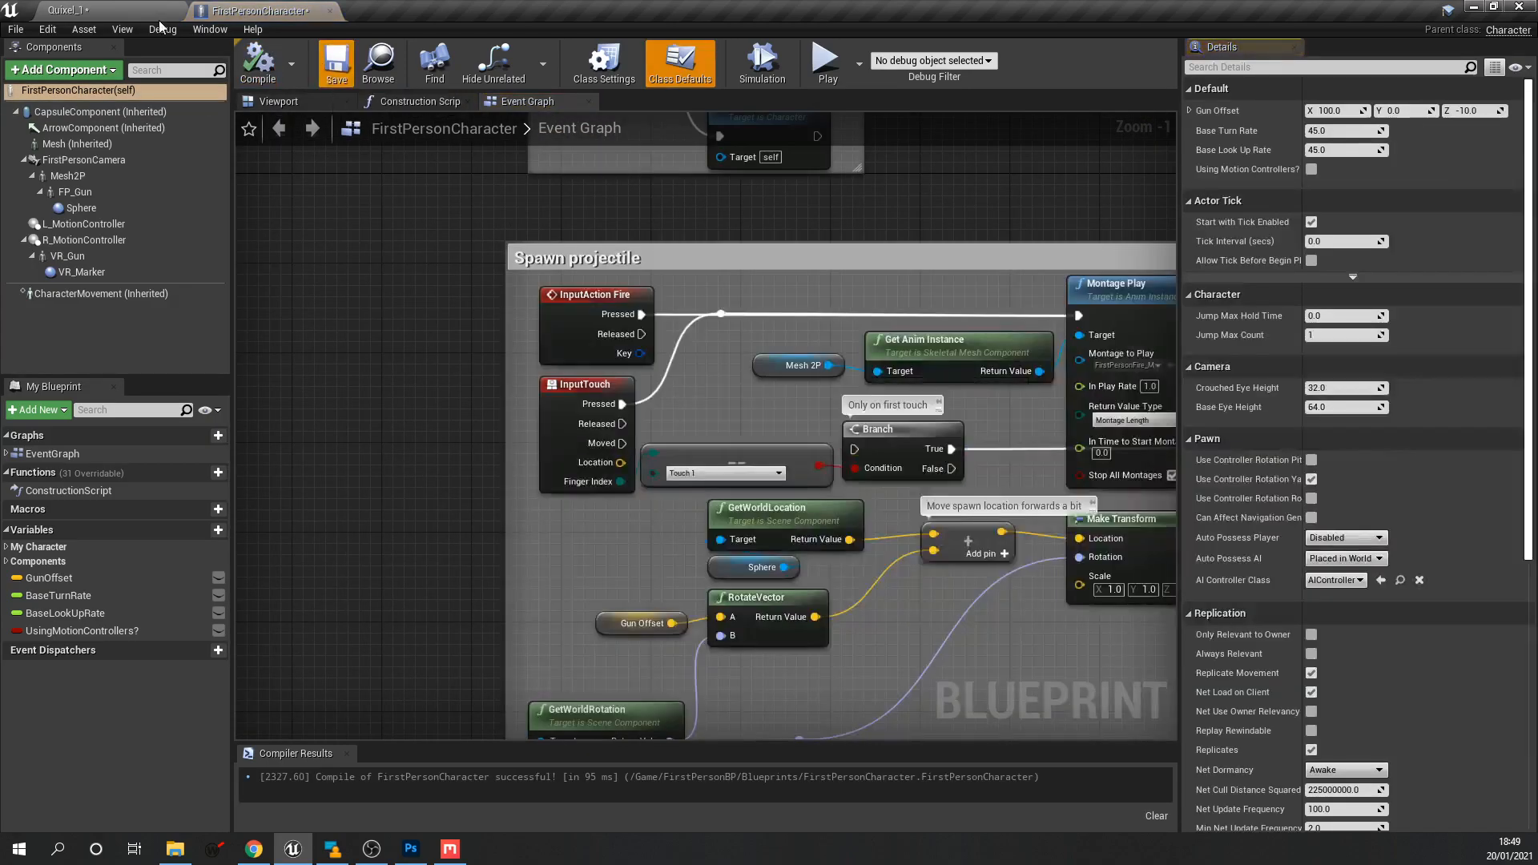
Return to the Quixel level, test firing the gun in play mode and stop playing.
click(143, 16)
click(1018, 66)
click(951, 354)
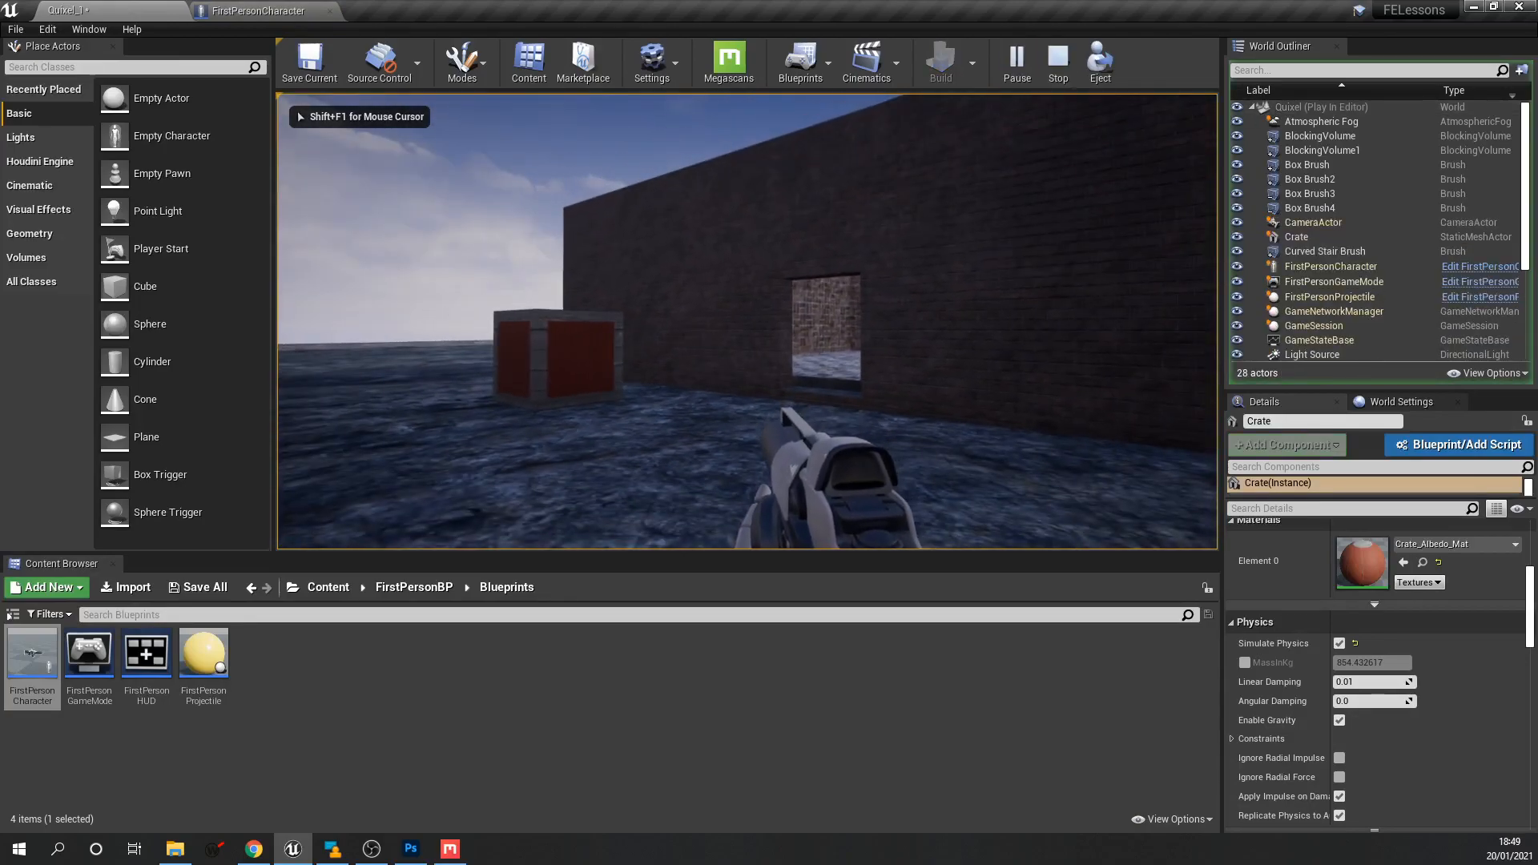
key(Escape)
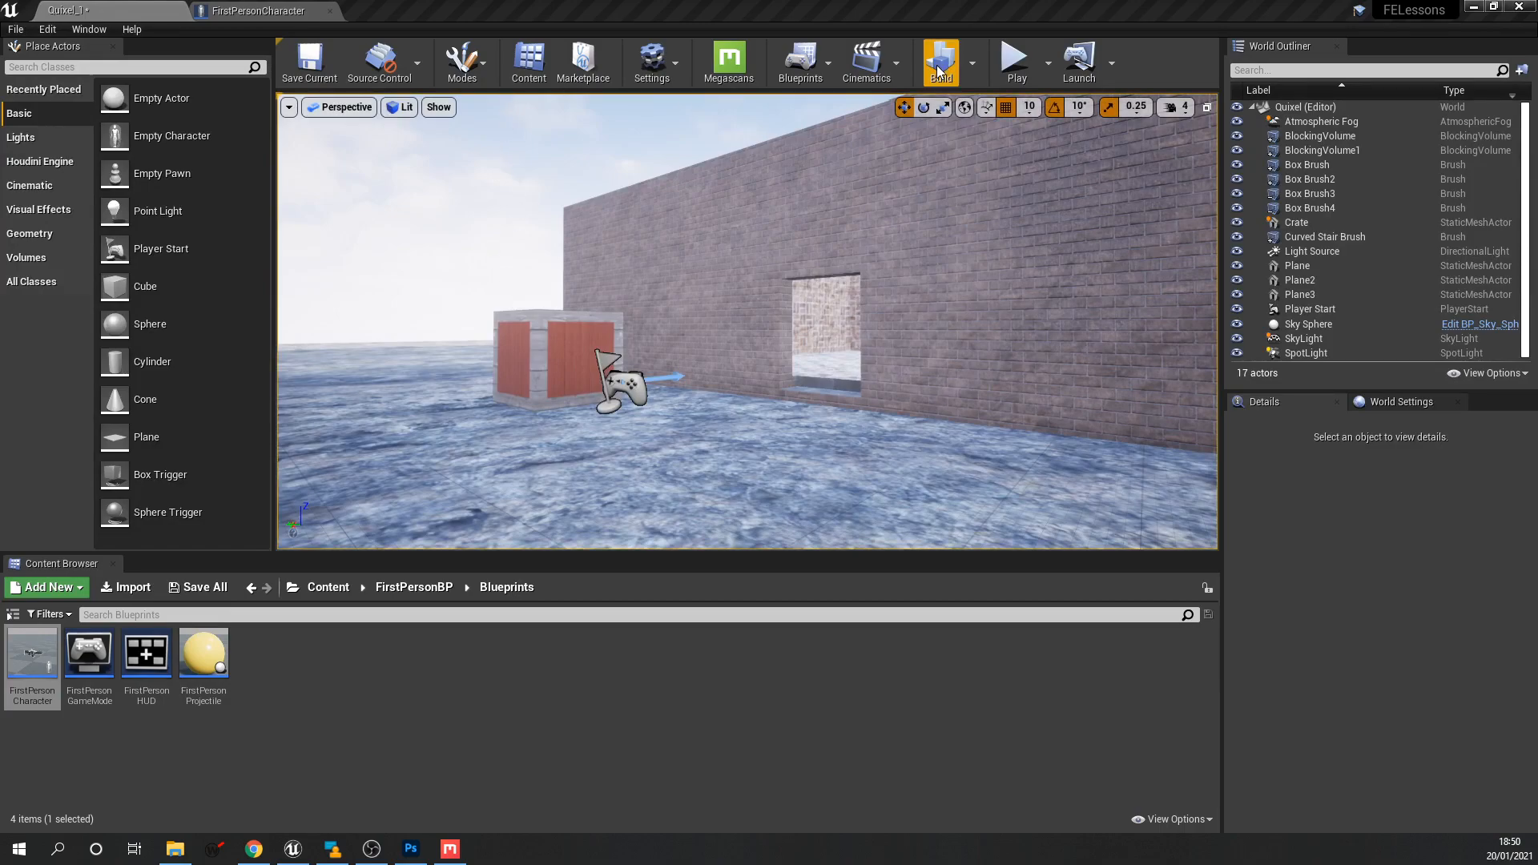
Play the level, shoot the crate to test its physics, follow it to inspect it, and stop playing.
click(1014, 62)
key(w)
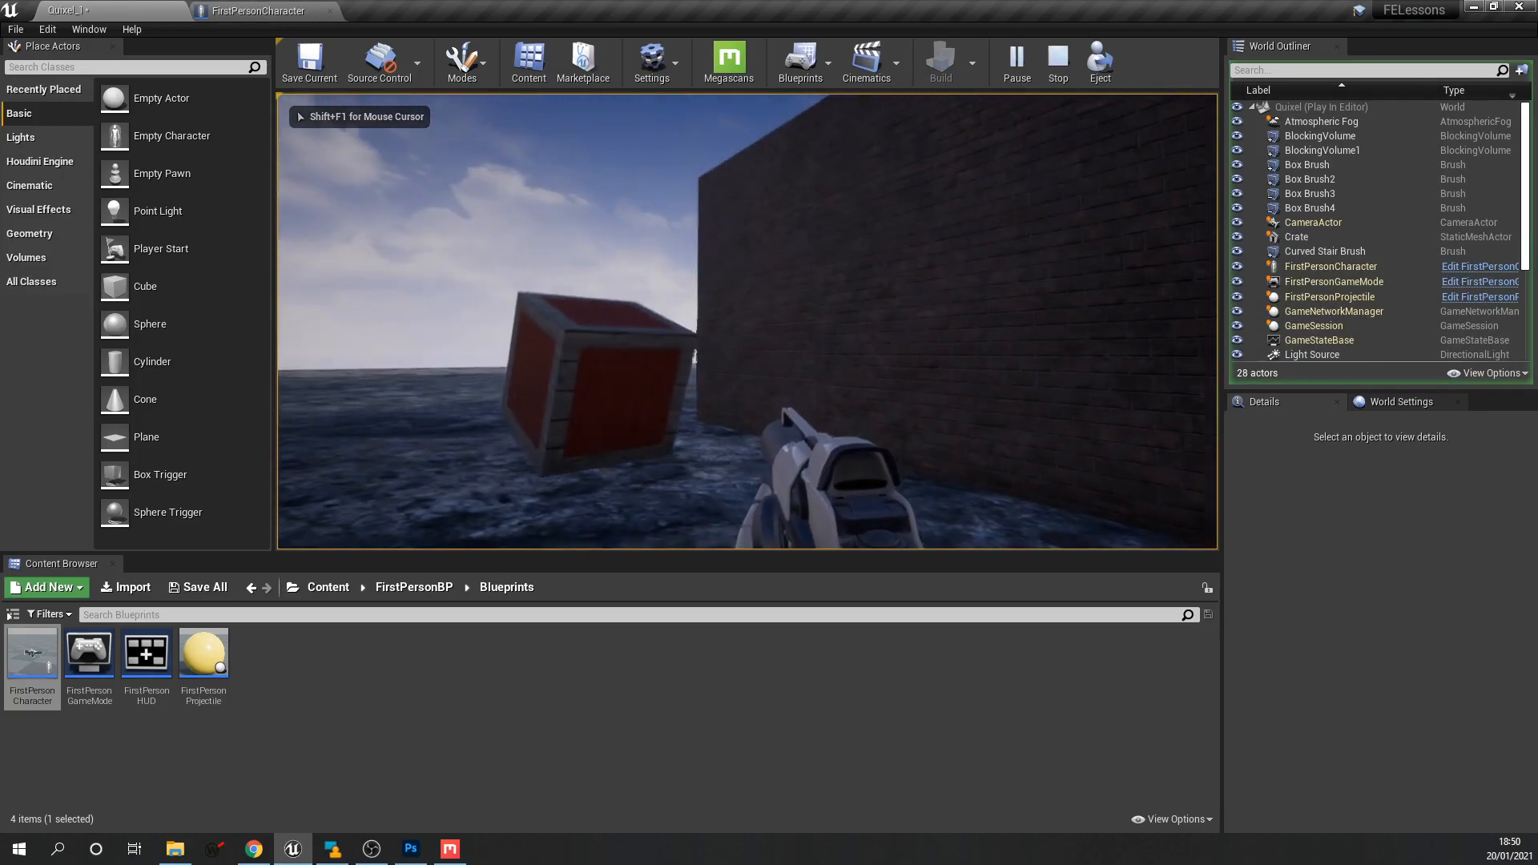
click(747, 321)
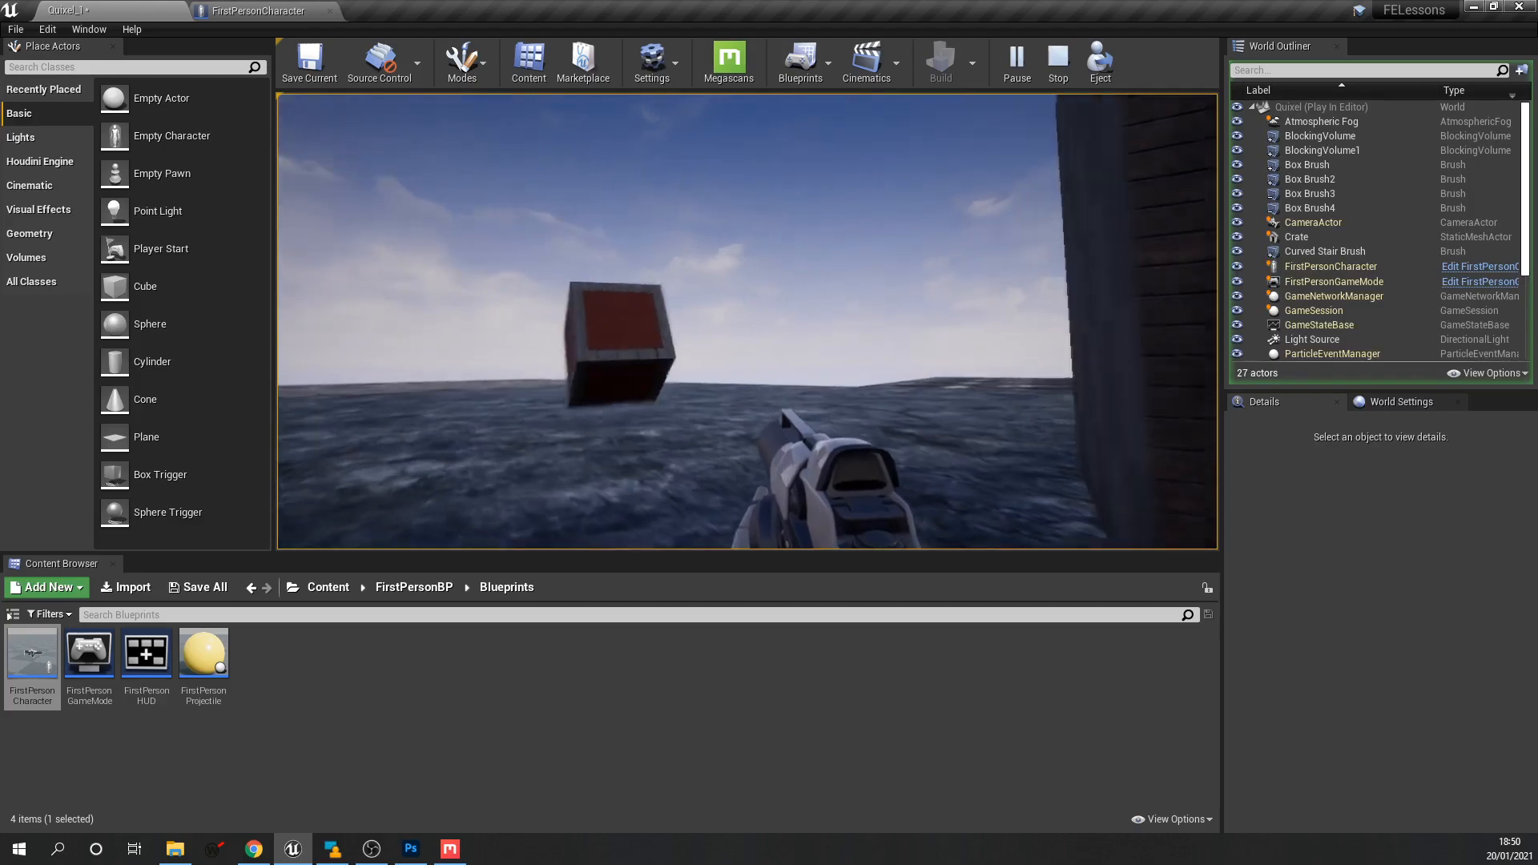
key(w)
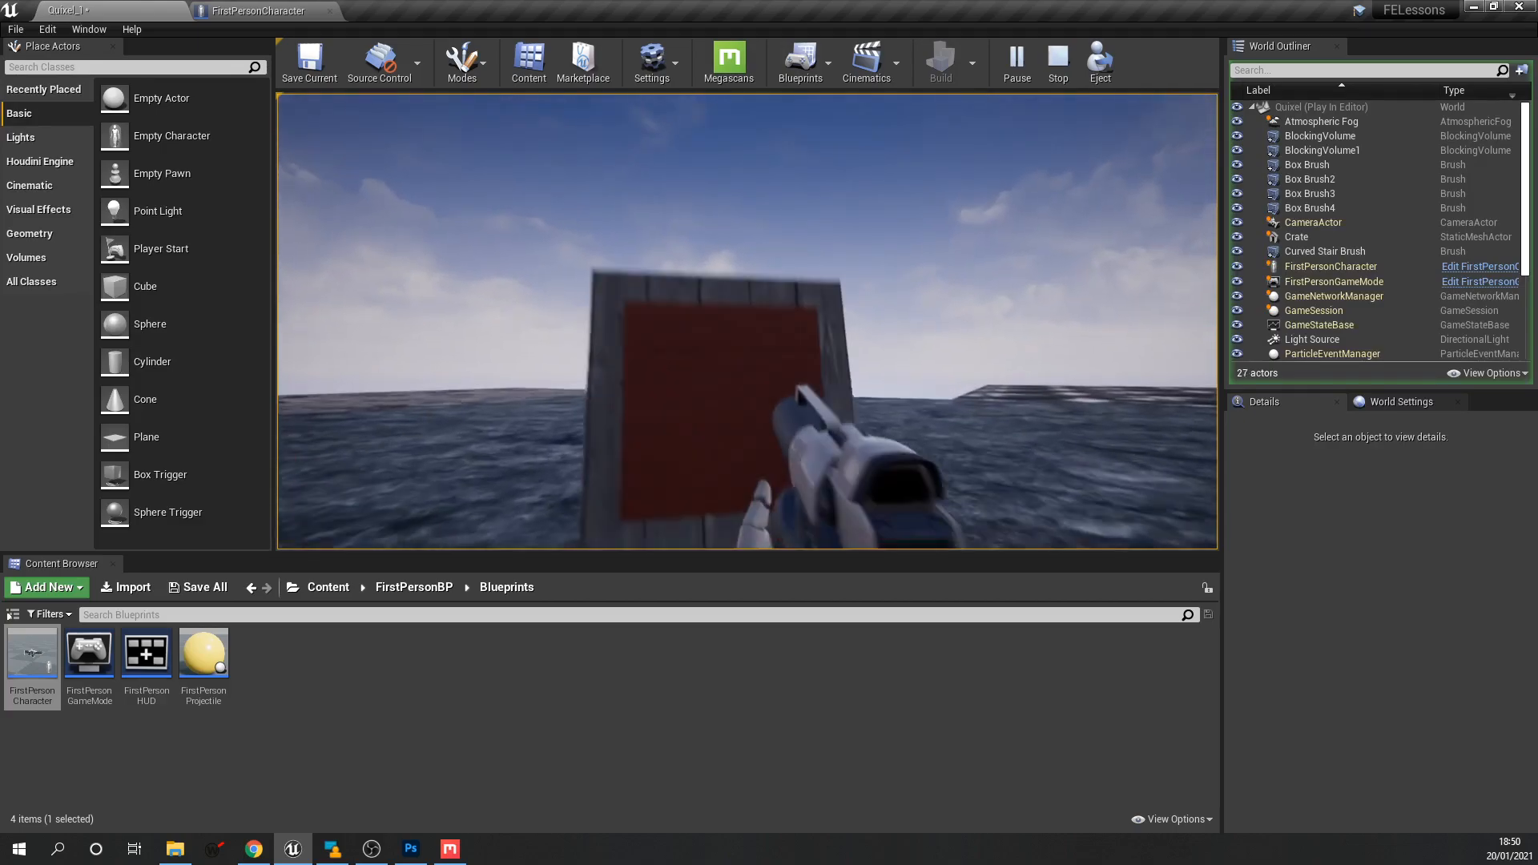
key(s)
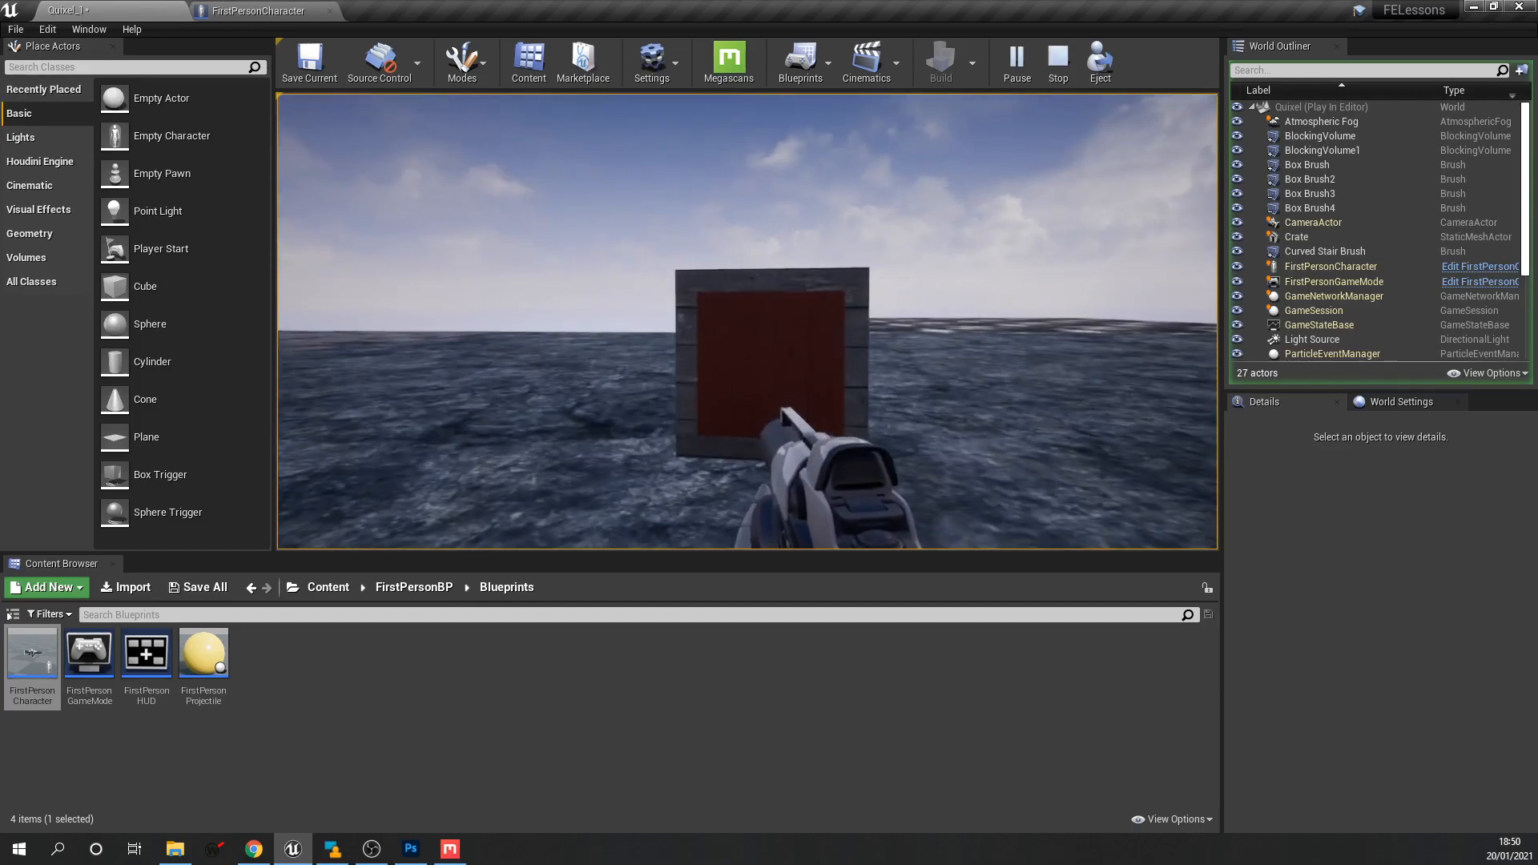
key(Escape)
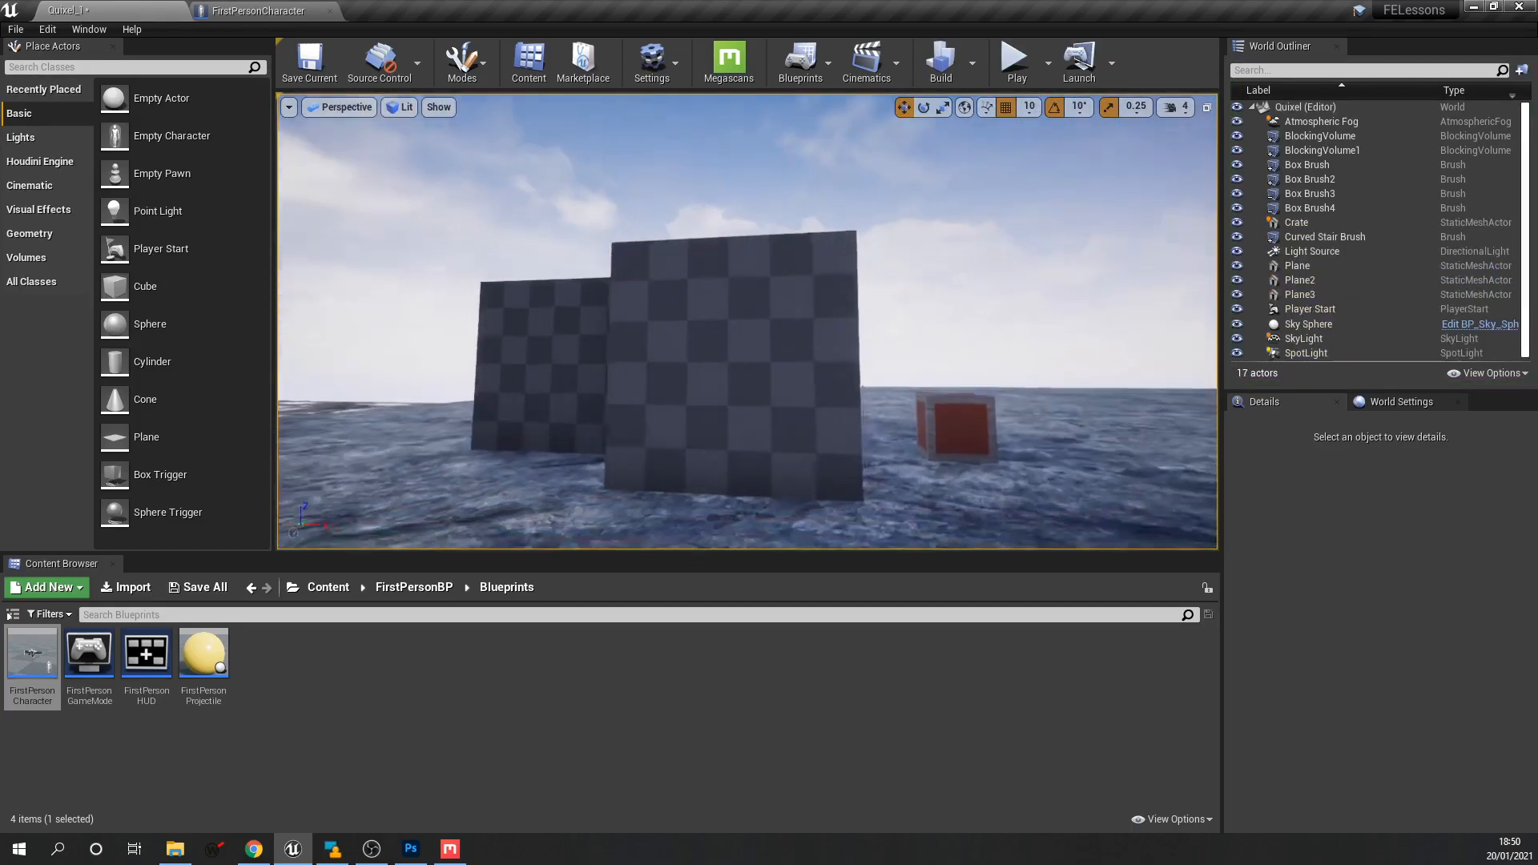
Examine the textured crate beside the brick wall in the level viewport, from close up and from farther away.
right_drag(747, 320, 741, 352)
key(w)
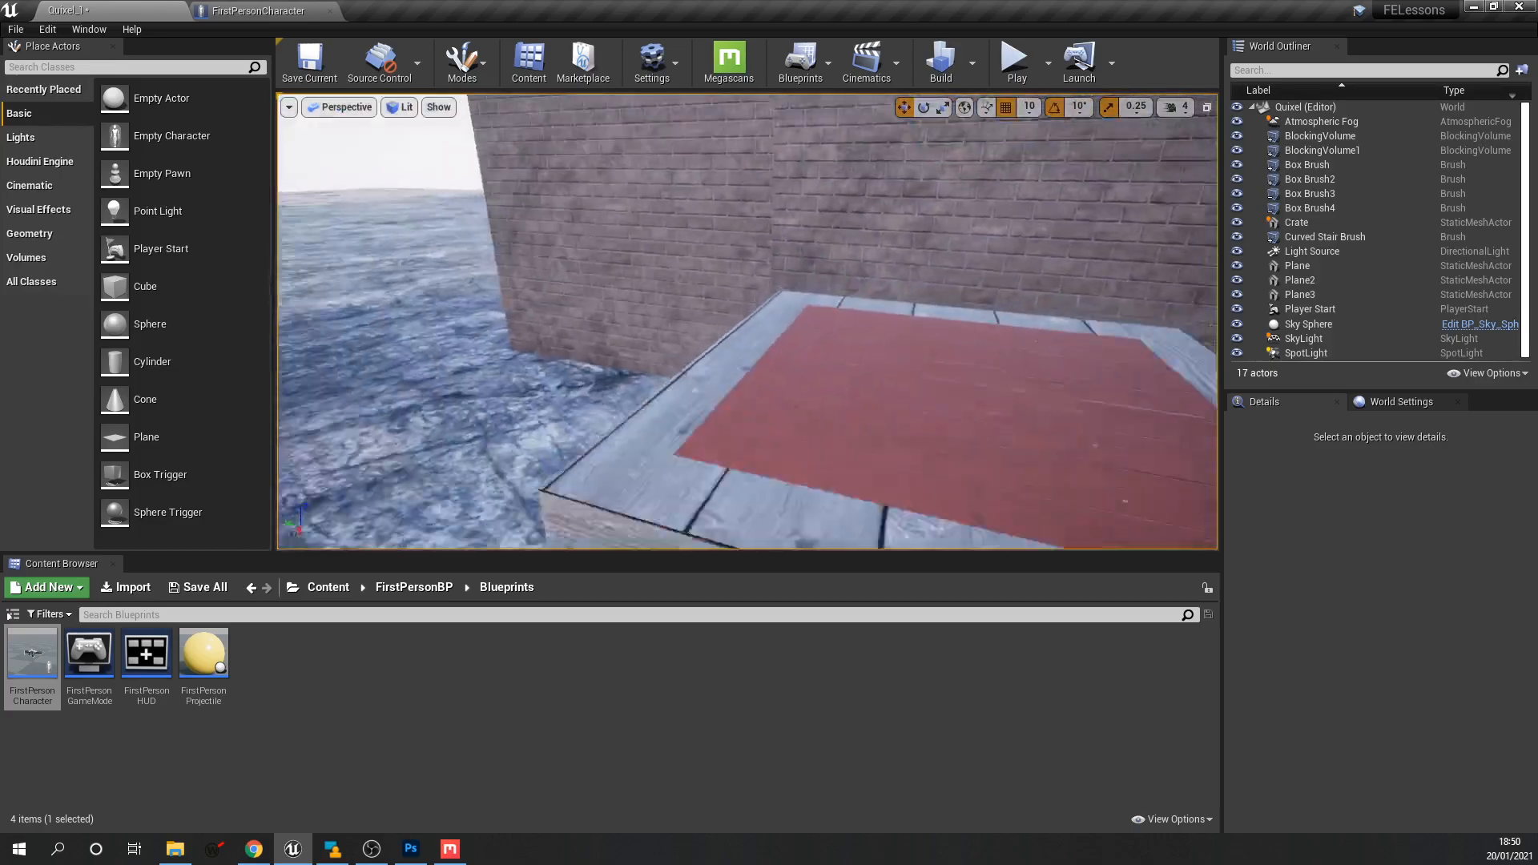
key(s)
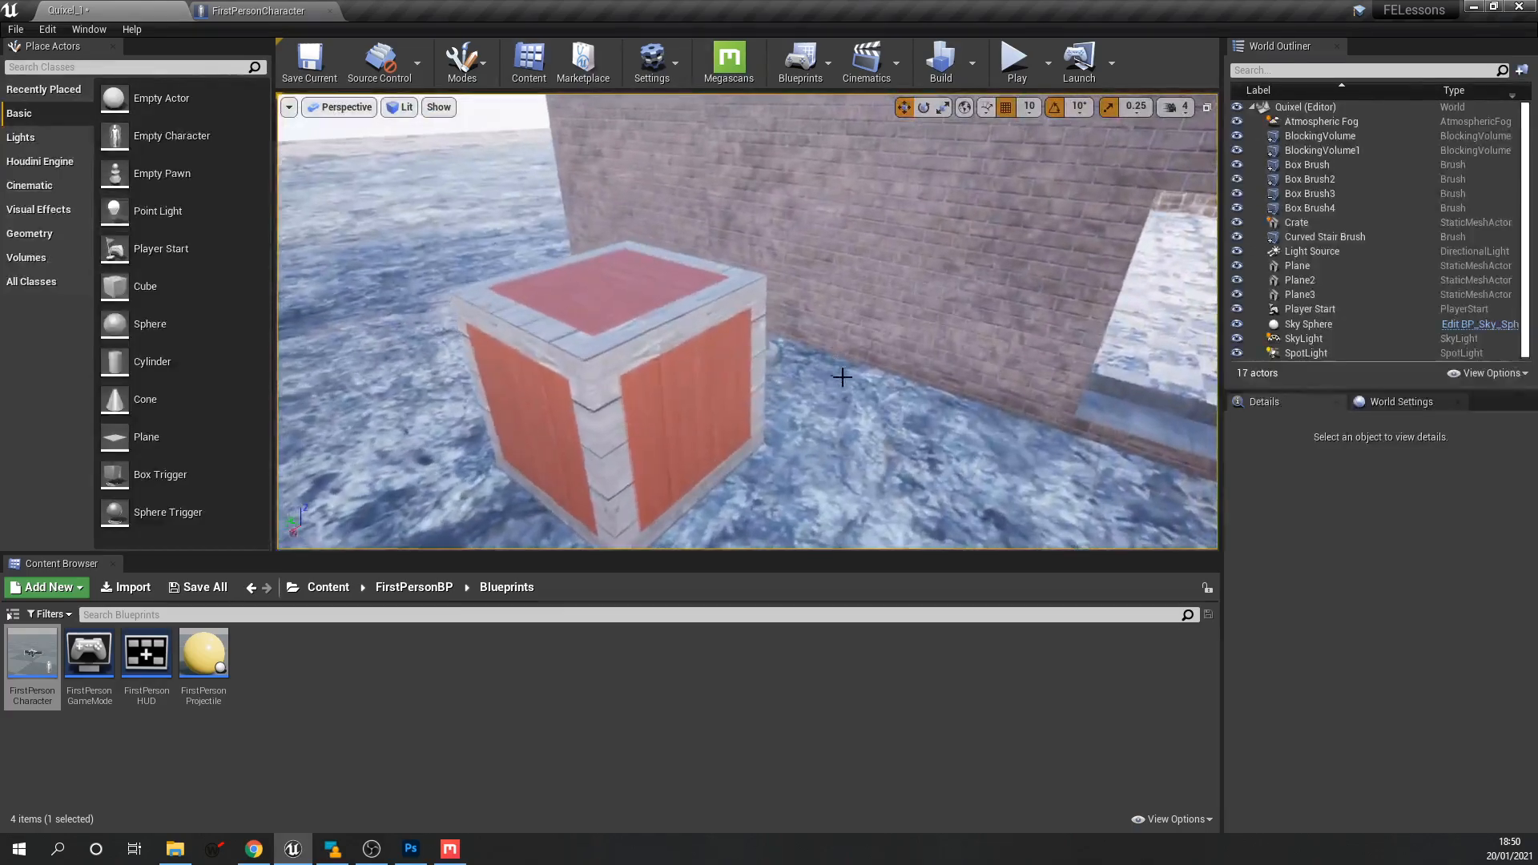
right_drag(733, 408, 701, 413)
key(w)
key(s)
key(w)
key(d)
key(s)
key(s)
key(w)
key(s)
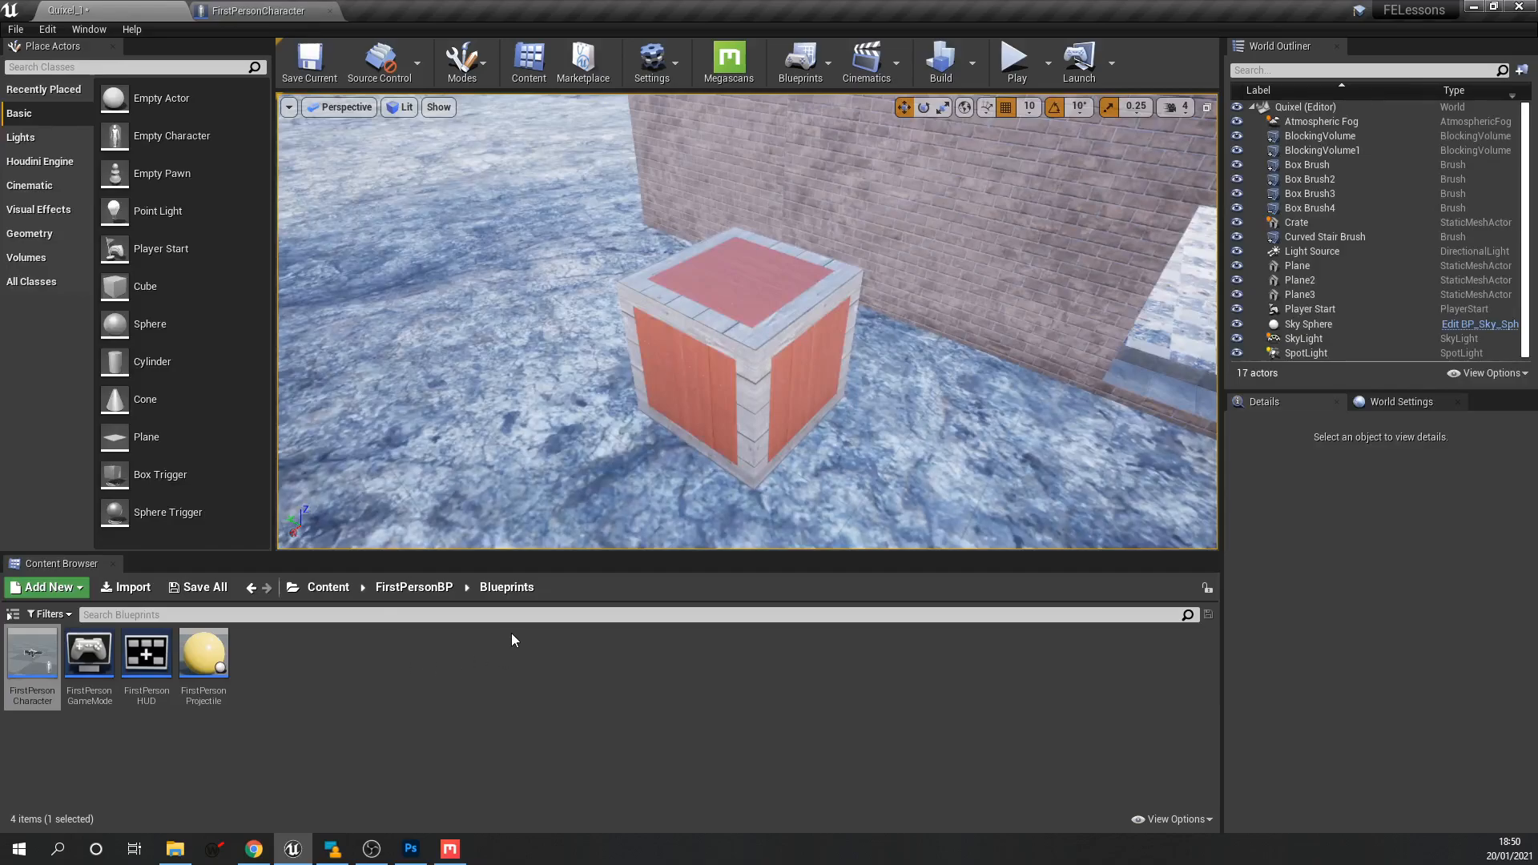
click(419, 672)
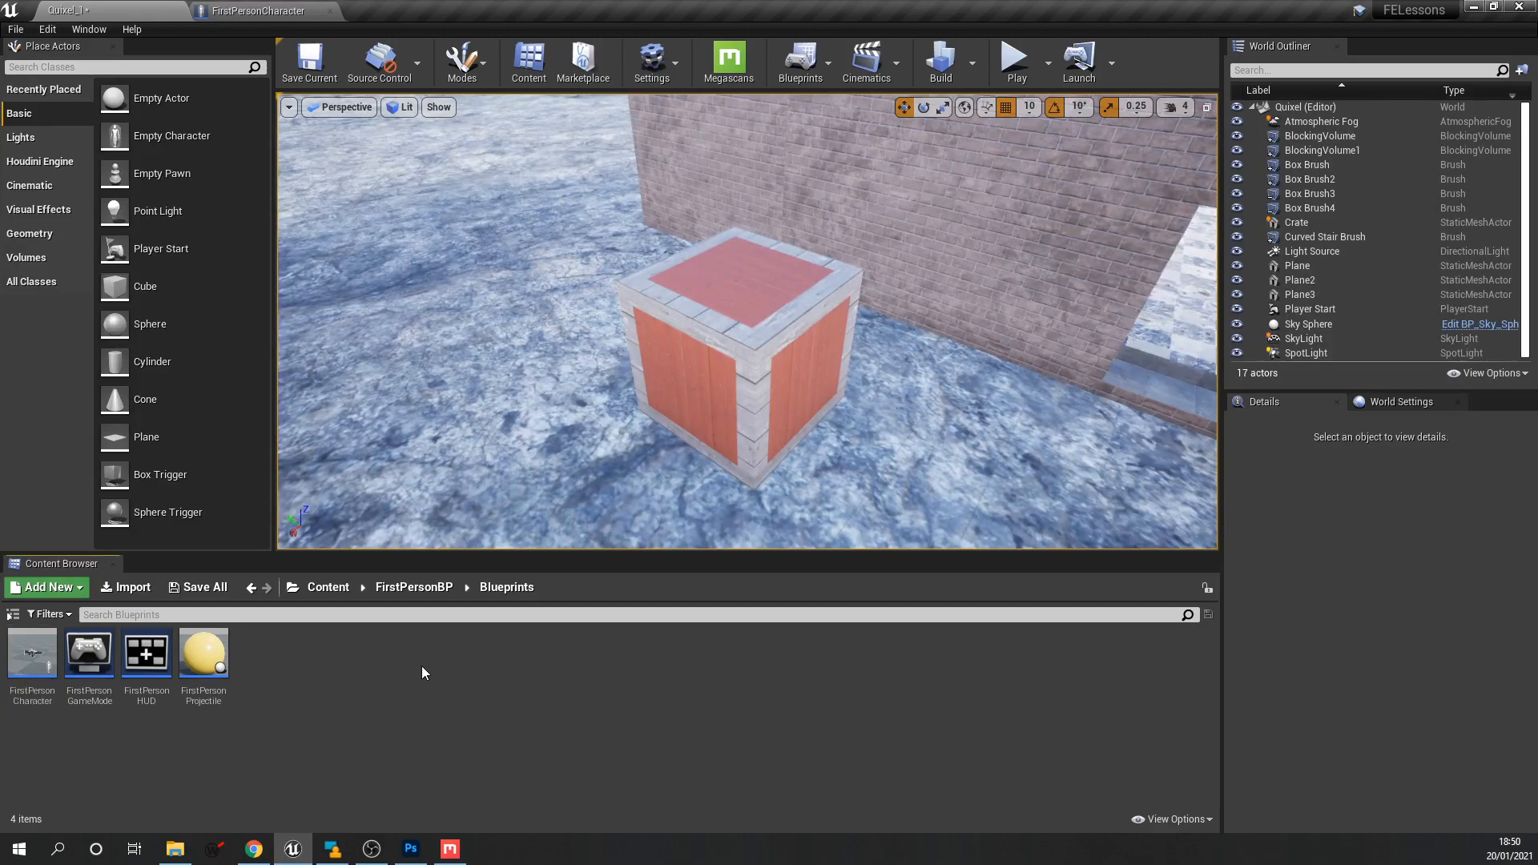